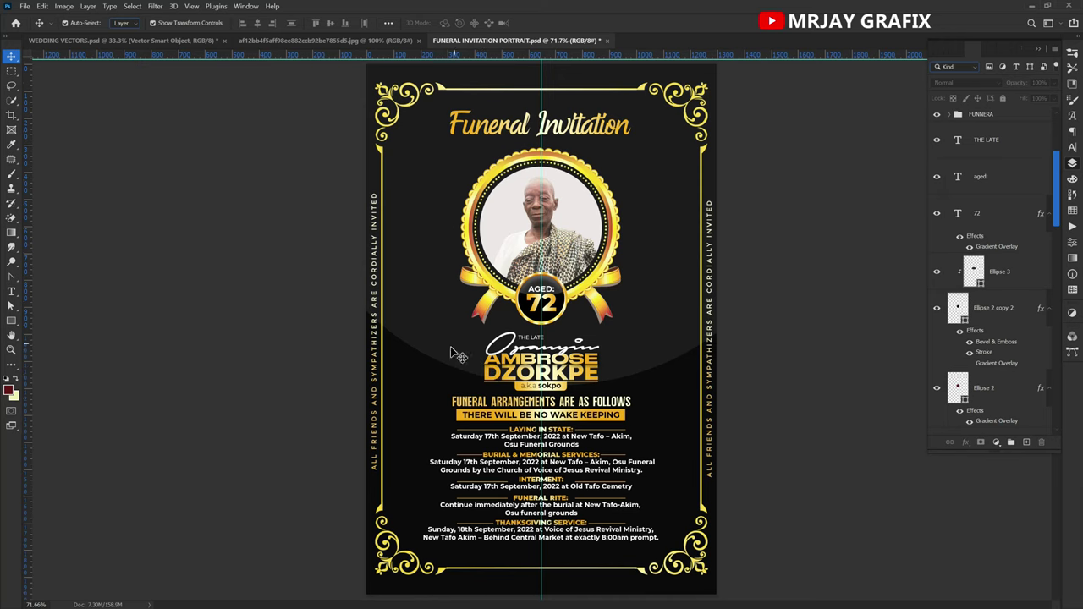
Create a new 4.33 × 6.55 inch print document at 300 ppi.
left_click(24, 6)
left_click(51, 20)
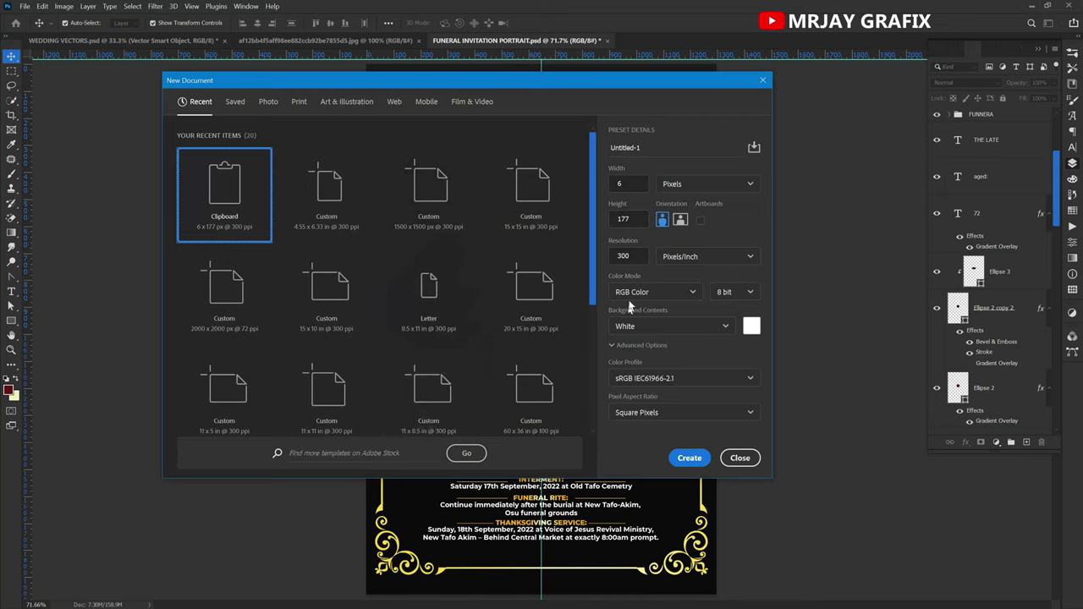
left_click(299, 102)
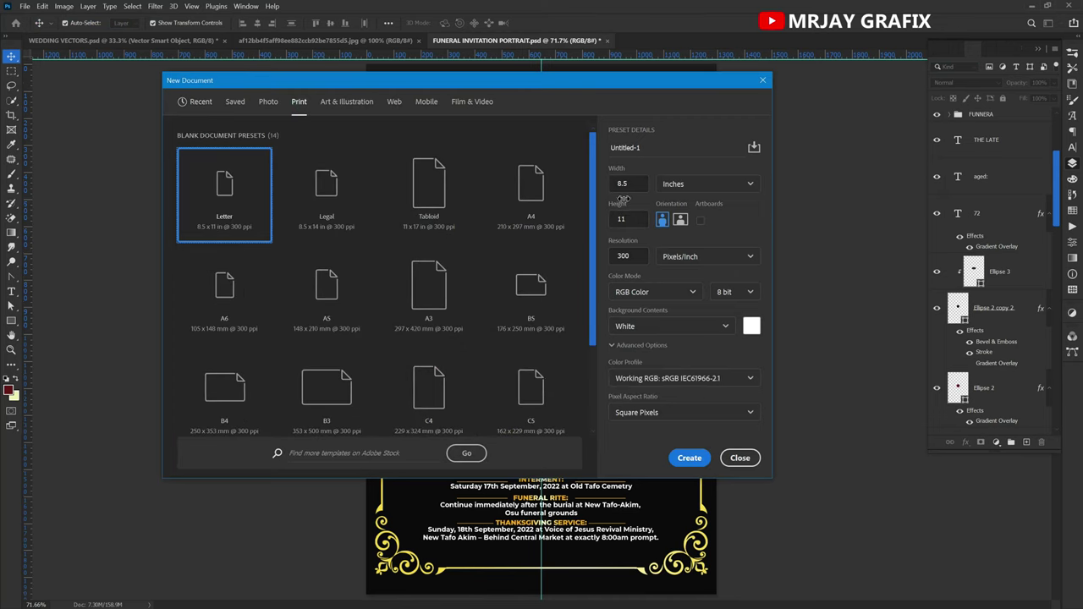
left_click(616, 184)
type("4.33")
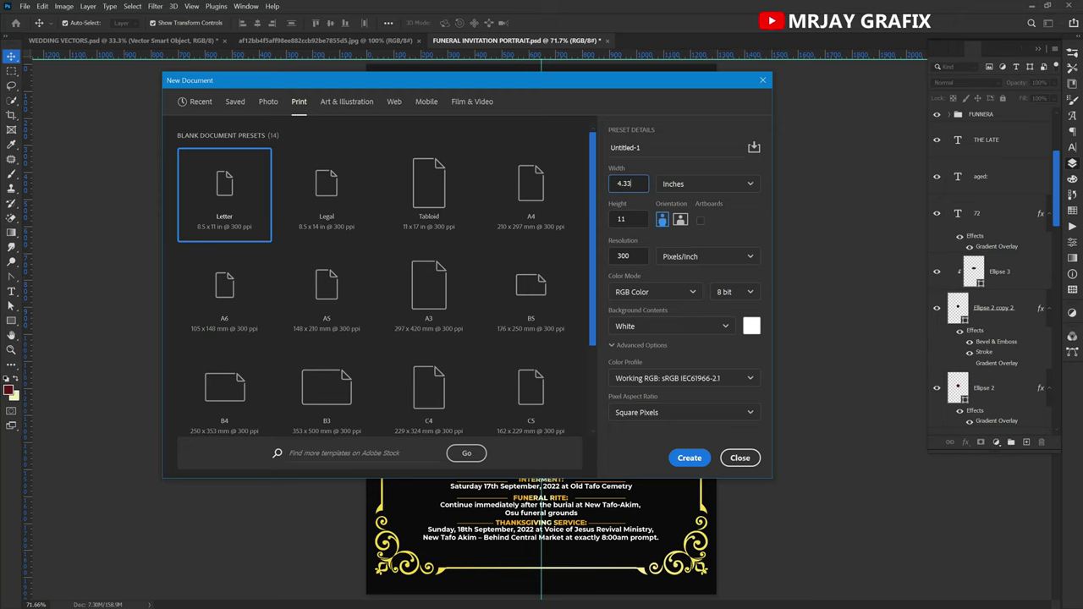
key("Tab")
type("6.")
key("Return")
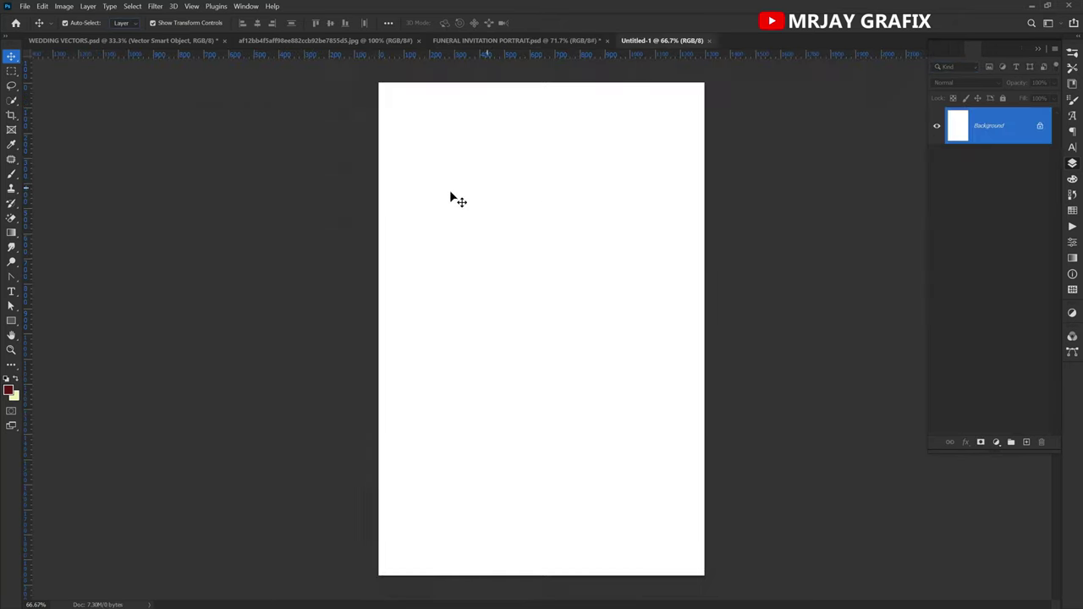
Draw a rectangle shape covering the whole Untitled-1 canvas.
left_click(11, 320)
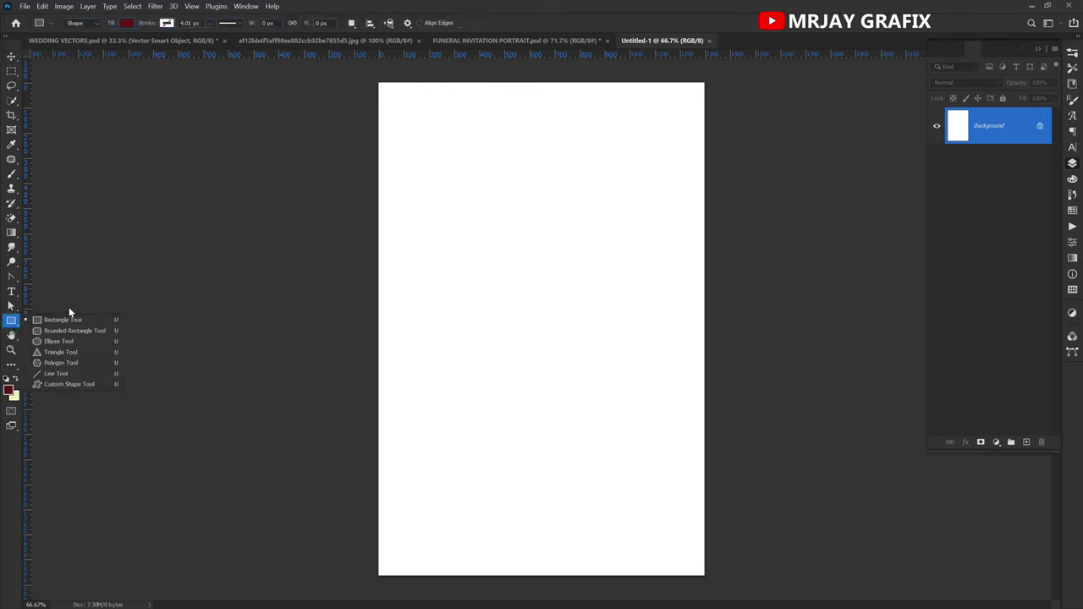
left_click(61, 322)
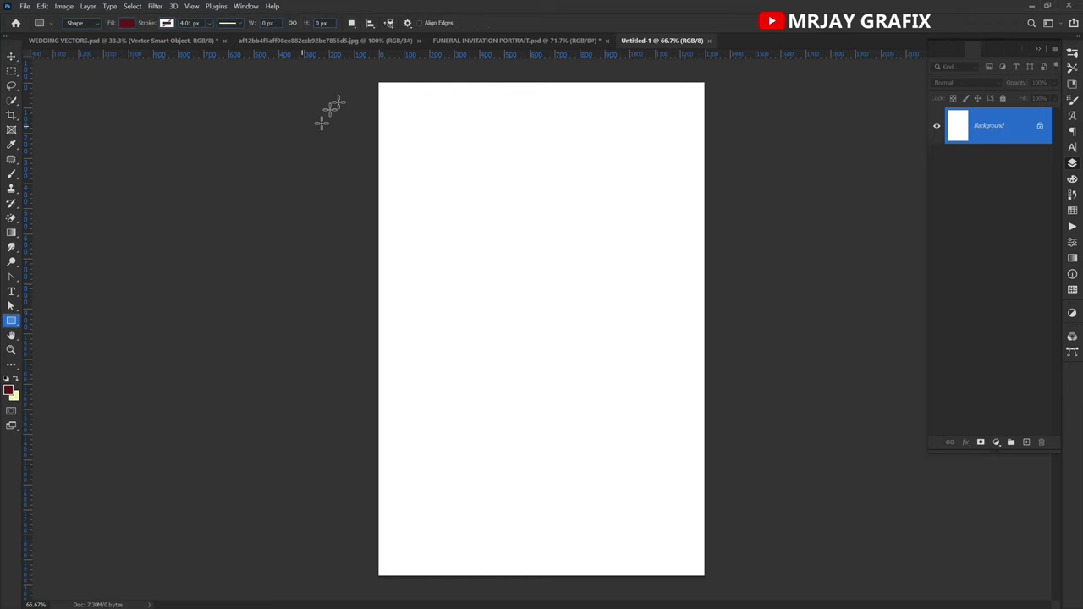
left_click_drag(374, 79, 711, 578)
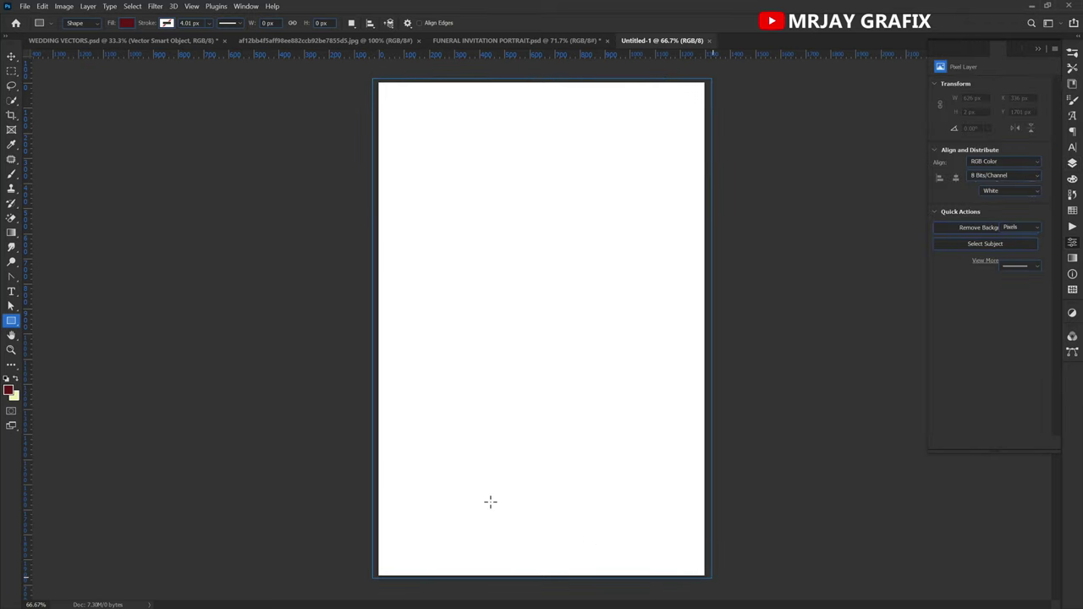
left_click(1072, 165)
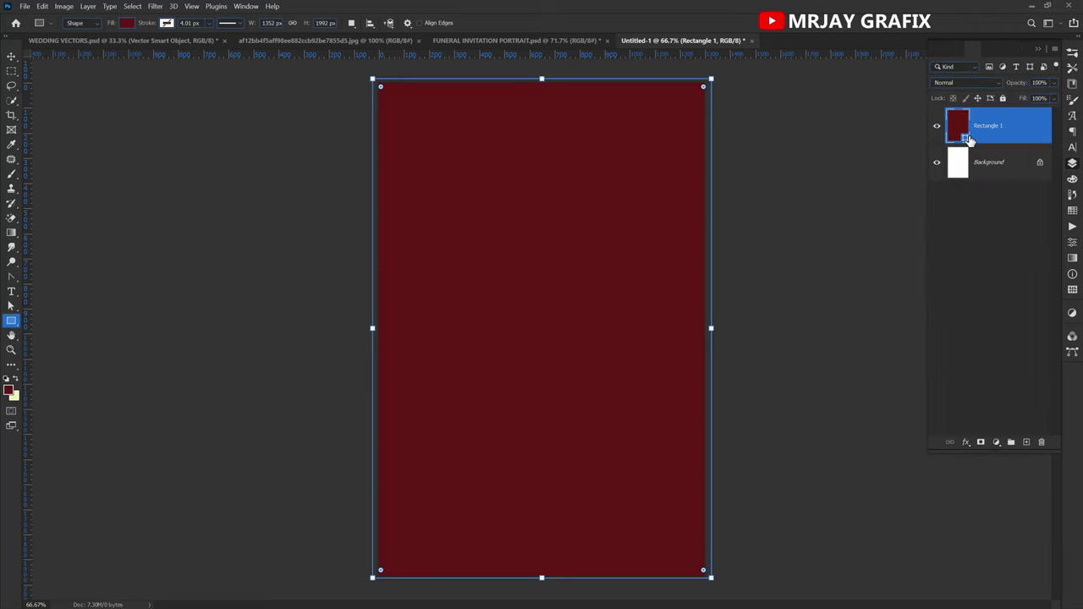
Fill the rectangle near-black #050404, lock its layer, and return to the invitation.
double_click(966, 141)
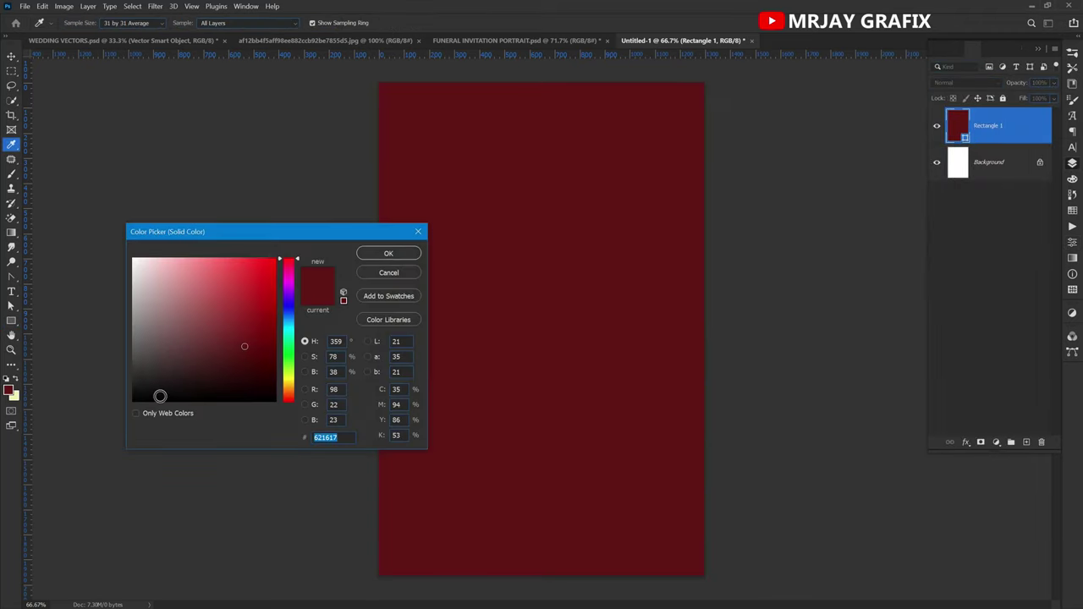
left_click_drag(160, 397, 150, 399)
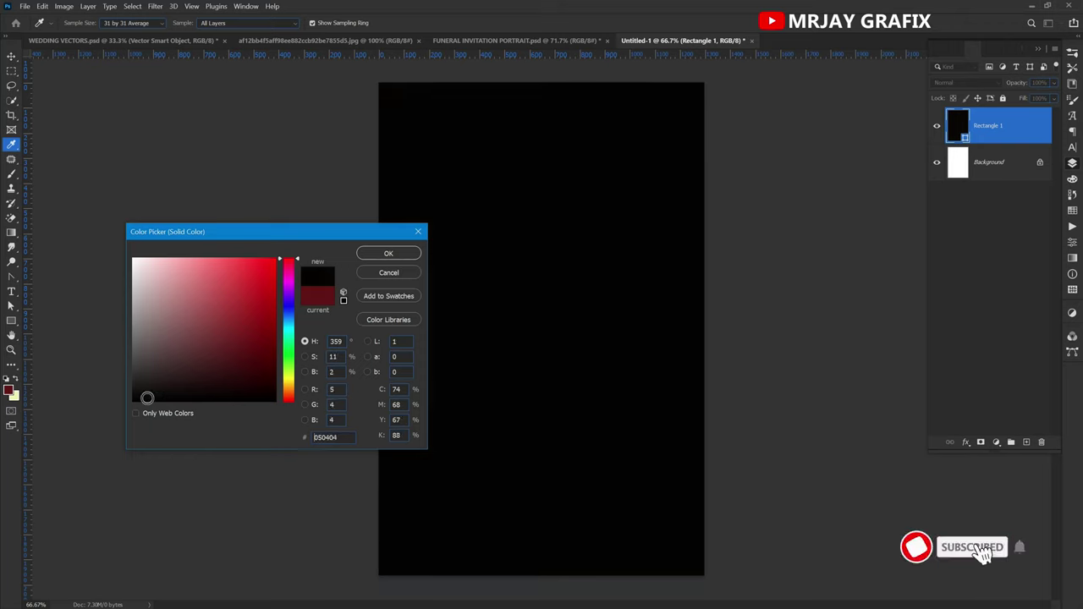
left_click(389, 253)
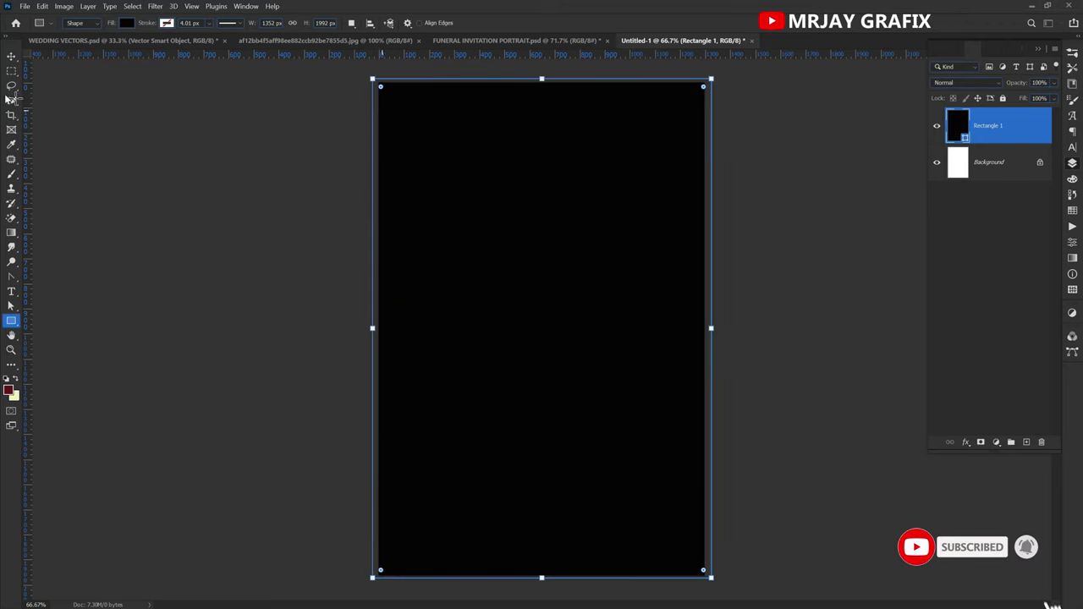
left_click(10, 57)
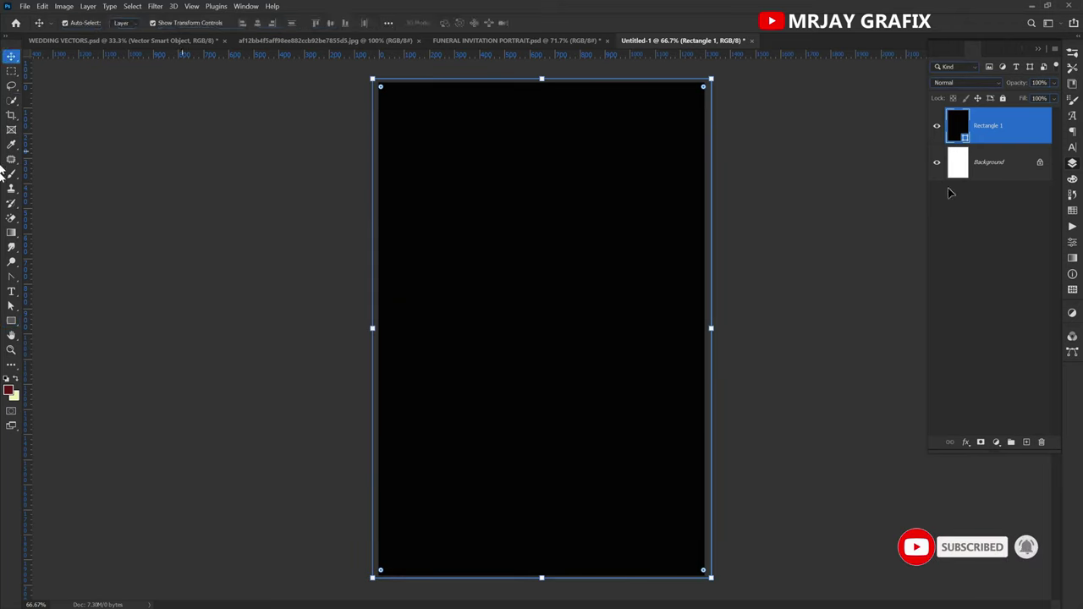
left_click(1003, 98)
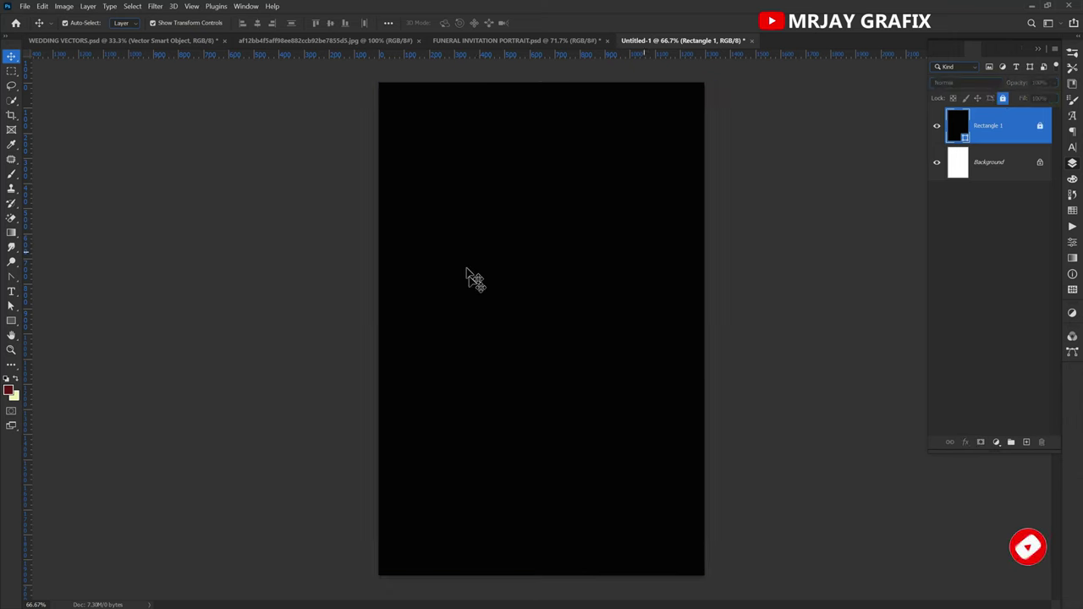
left_click(479, 45)
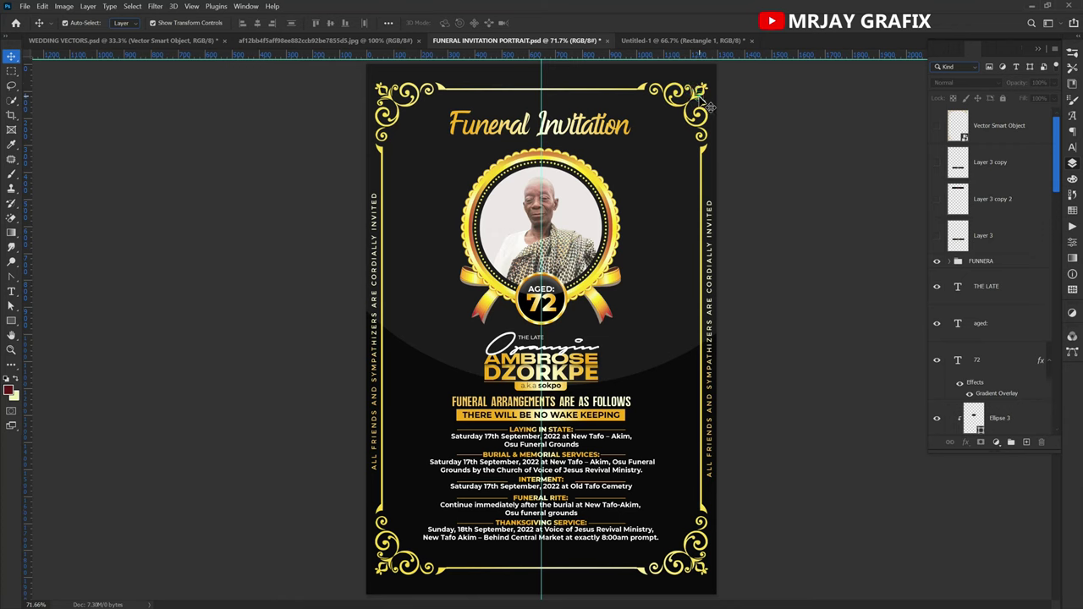
Select and unlock the FRAMMME frame layer, then drag it into Untitled-1.
right_click(699, 108)
left_click(715, 101)
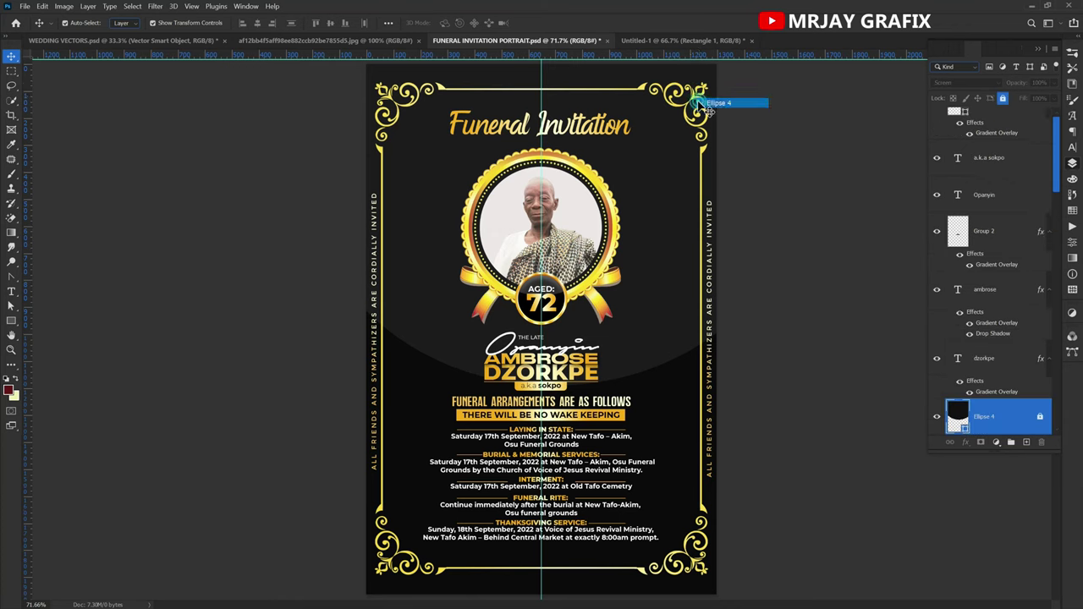
right_click(696, 109)
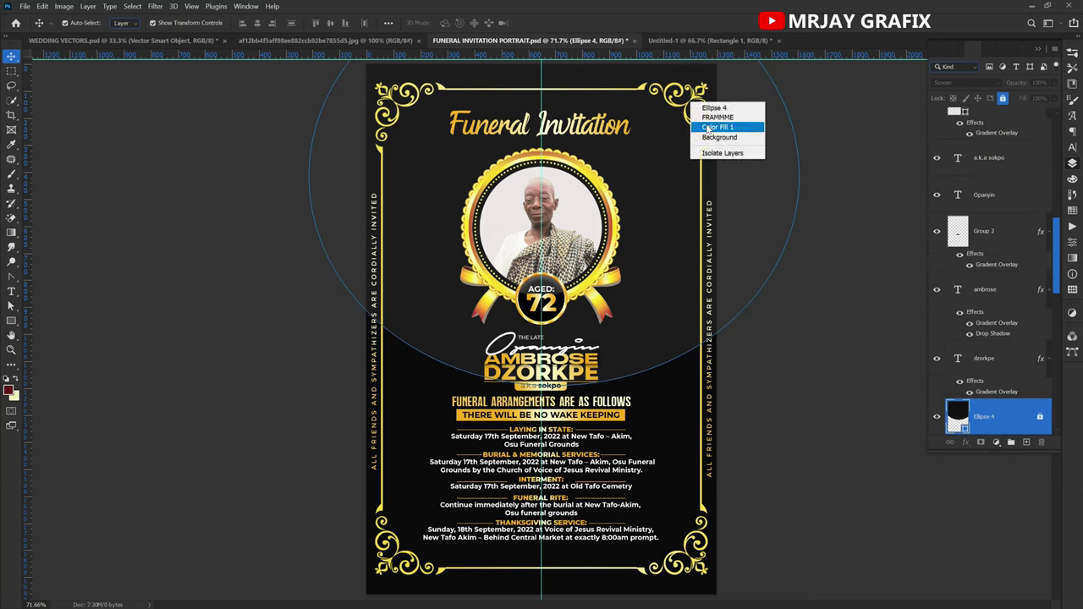
left_click(713, 117)
left_click(1004, 99)
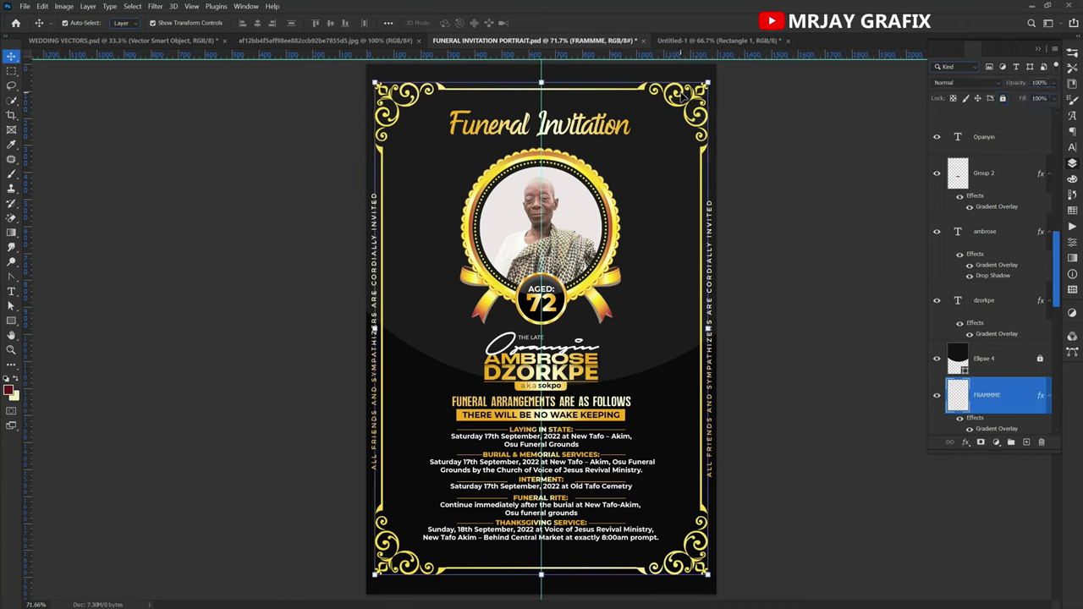
left_click_drag(685, 97, 558, 300)
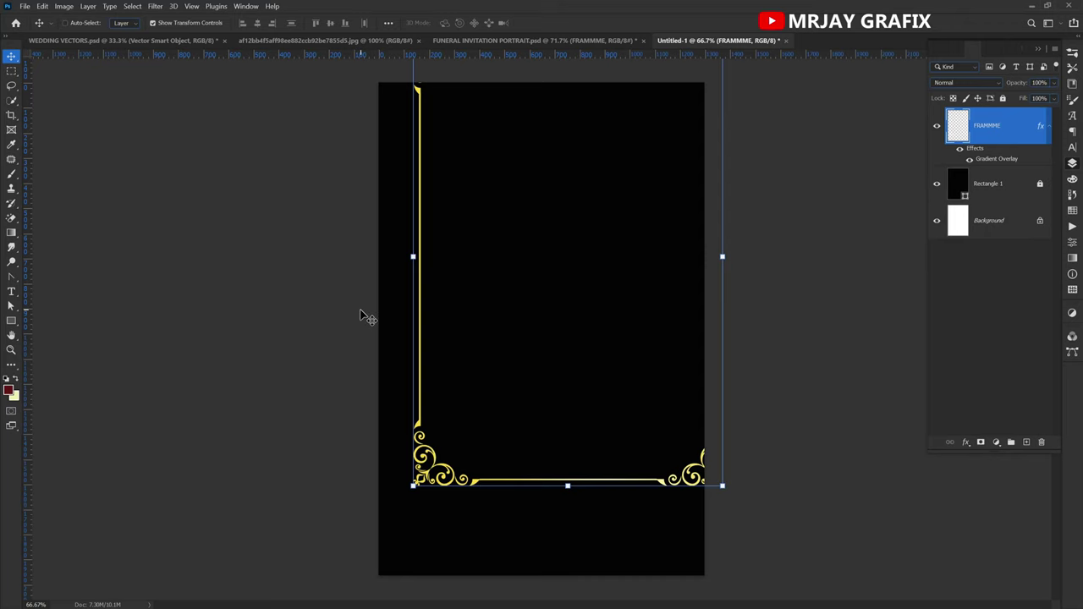
Centre the frame on the canvas, lock it, and go back to the invitation.
key("ctrl+a")
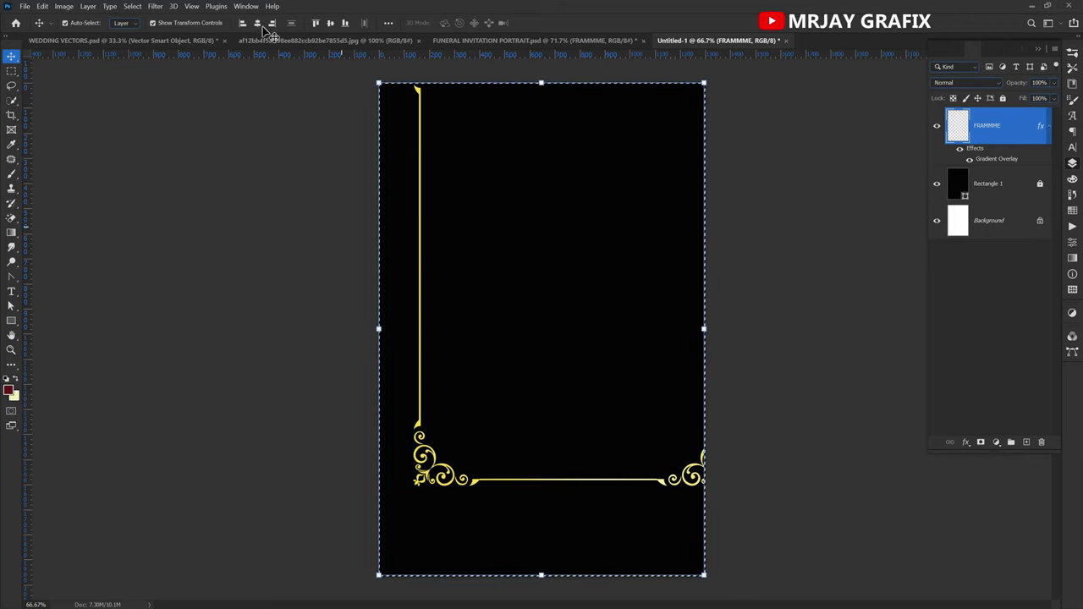
left_click(257, 23)
left_click(328, 26)
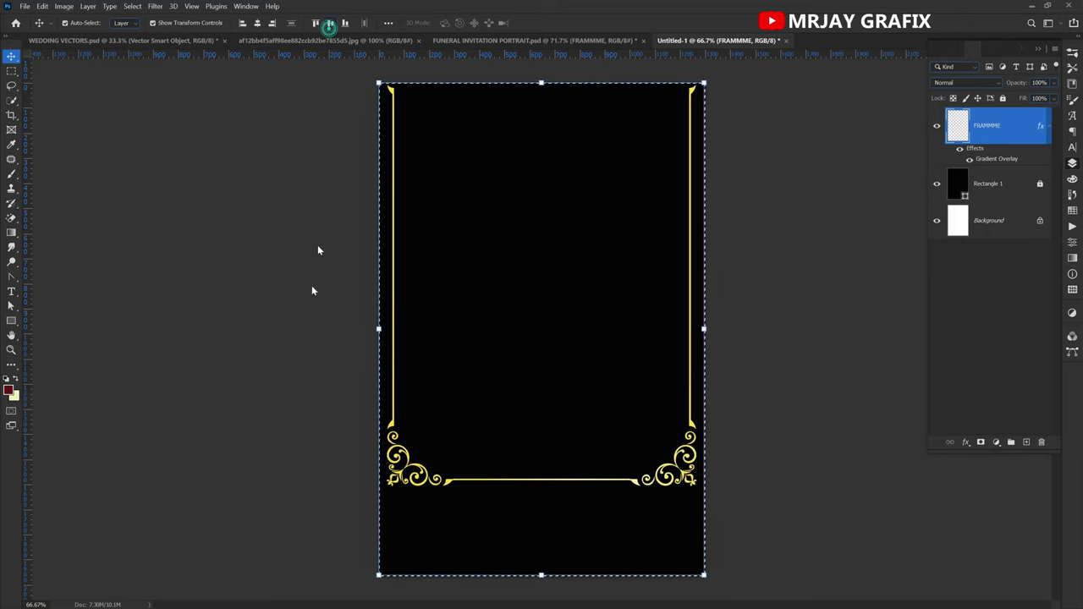
key("ctrl+d")
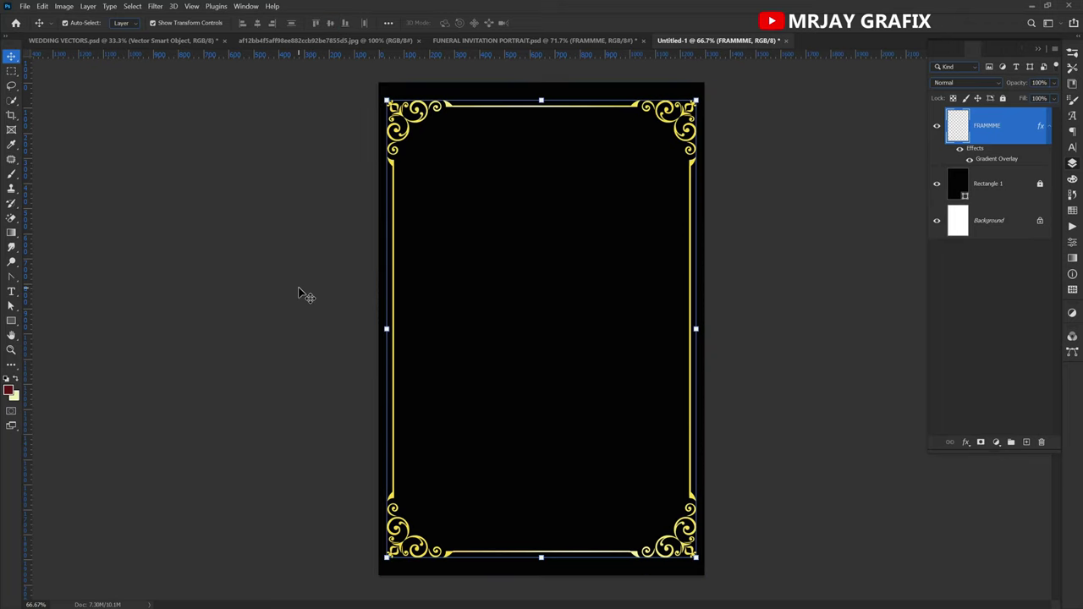
left_click(1004, 99)
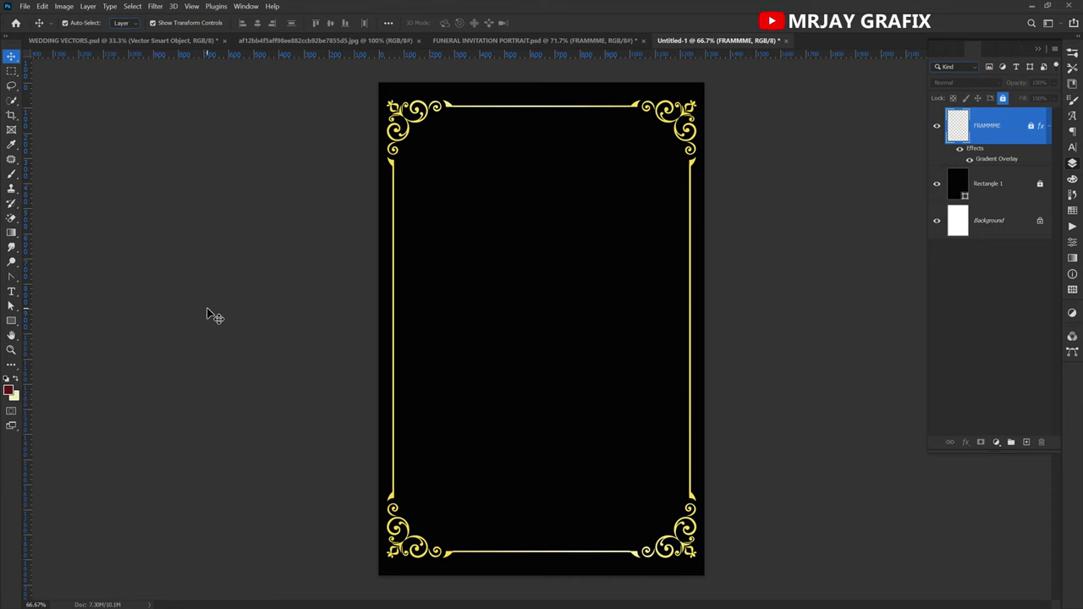
left_click(524, 44)
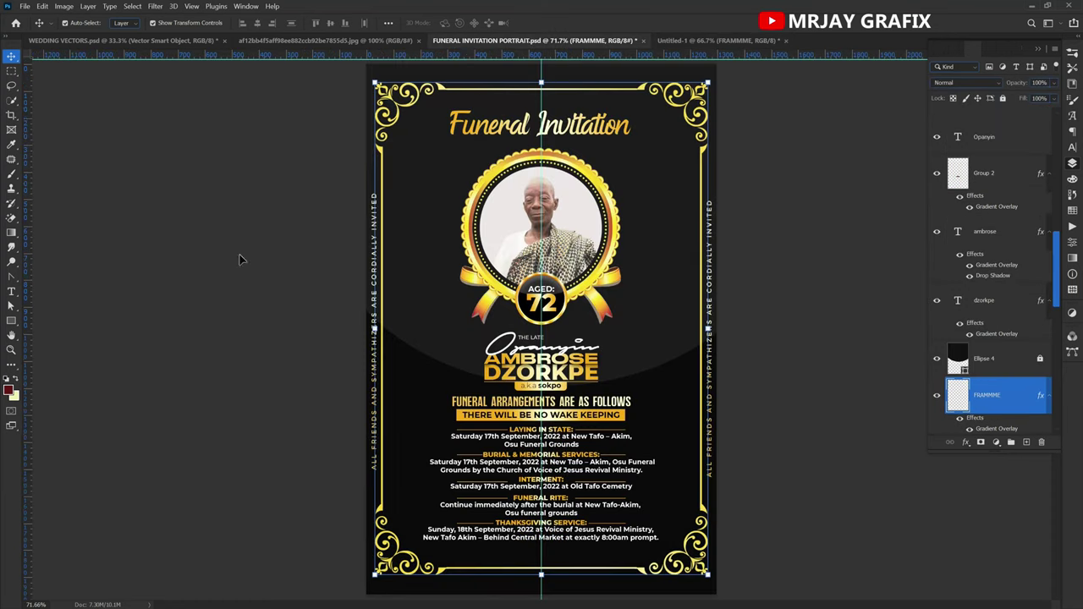
Copy the gold ribboned medallion into Untitled-1 and place it at top centre.
key("ctrl+v")
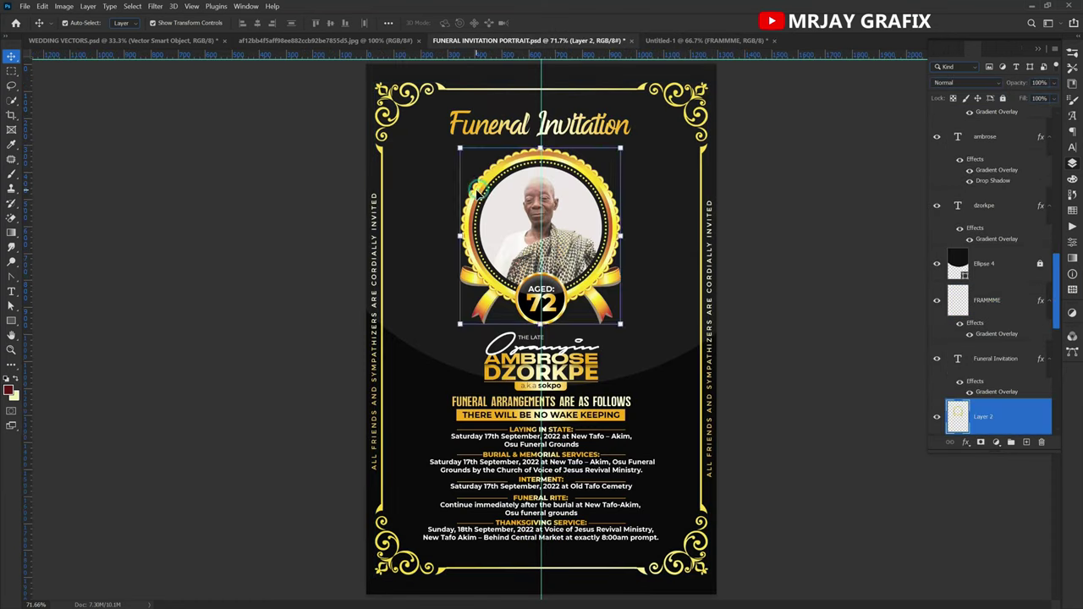
left_click_drag(478, 203, 525, 253)
mouse_move(470, 208)
left_mouse_down()
mouse_move(483, 175)
mouse_move(487, 198)
left_mouse_up()
left_click(265, 210)
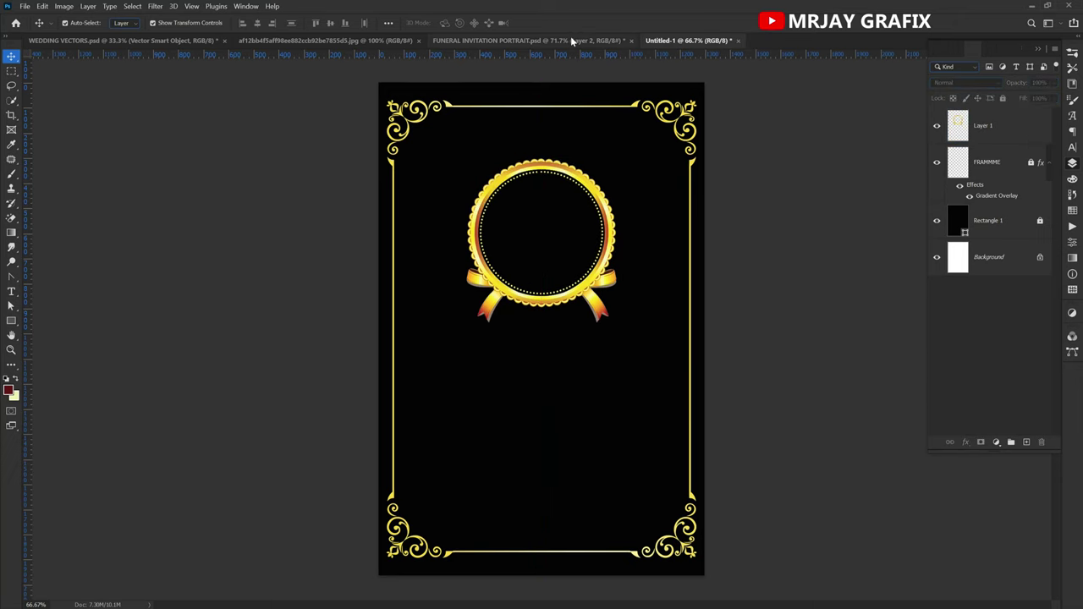
left_click(573, 40)
left_click(301, 213)
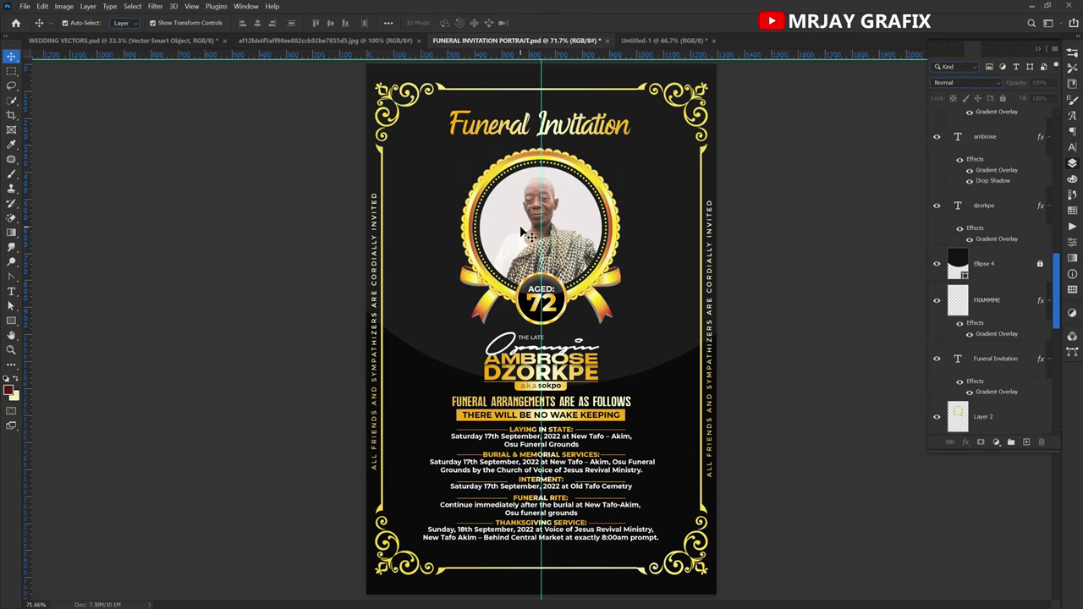
left_click(641, 42)
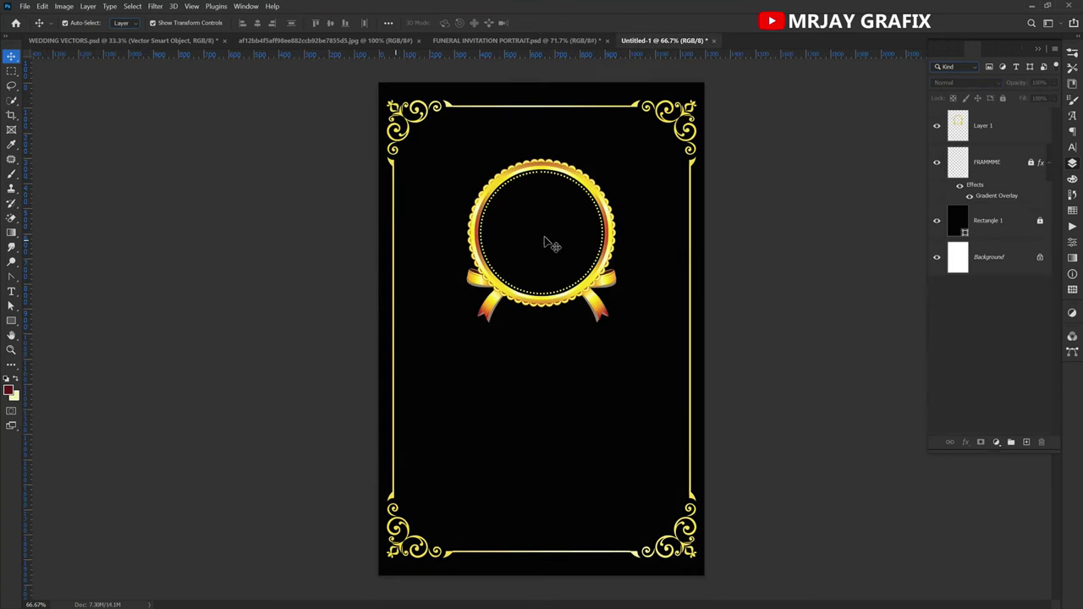
scroll(546, 219, "up", 3)
scroll(544, 215, "up", 3)
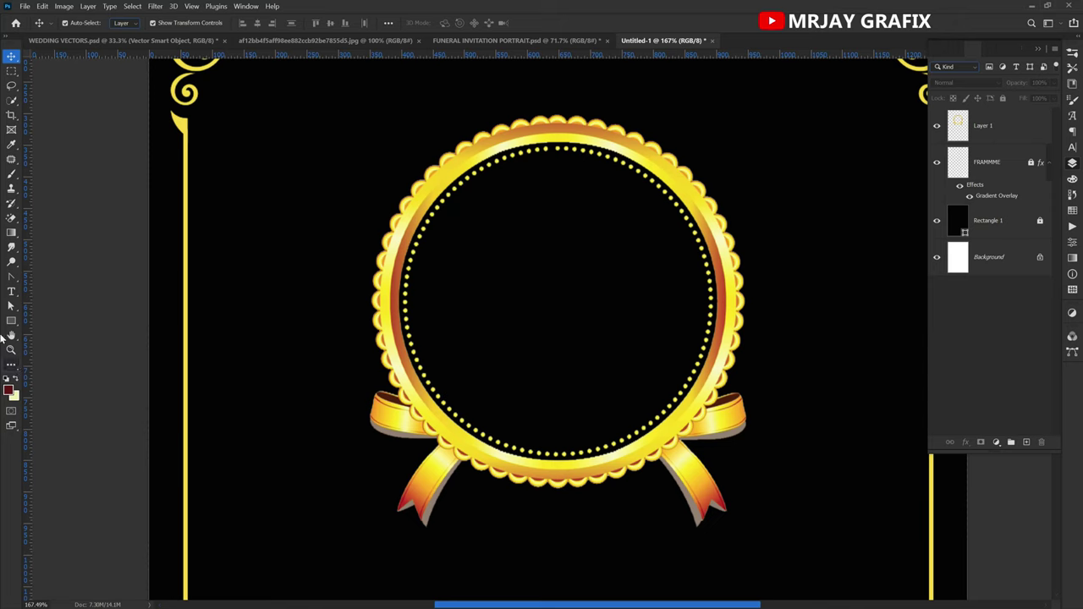
Draw a red circle over the medallion and centre it within the emblem.
left_click_drag(12, 322, 63, 342)
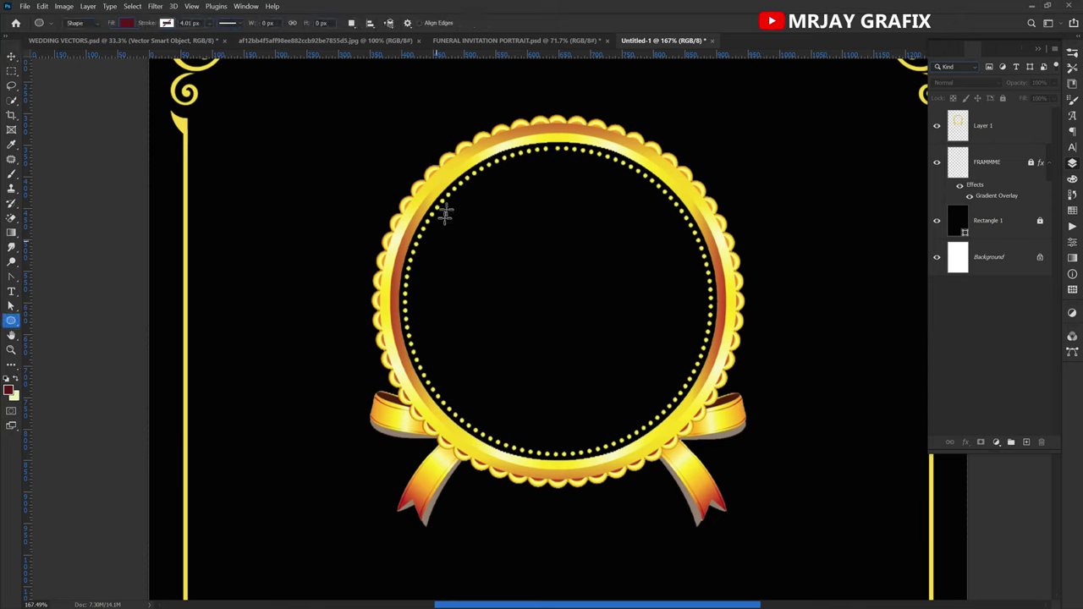
left_click_drag(447, 193, 692, 484)
scroll(528, 486, "down", 2)
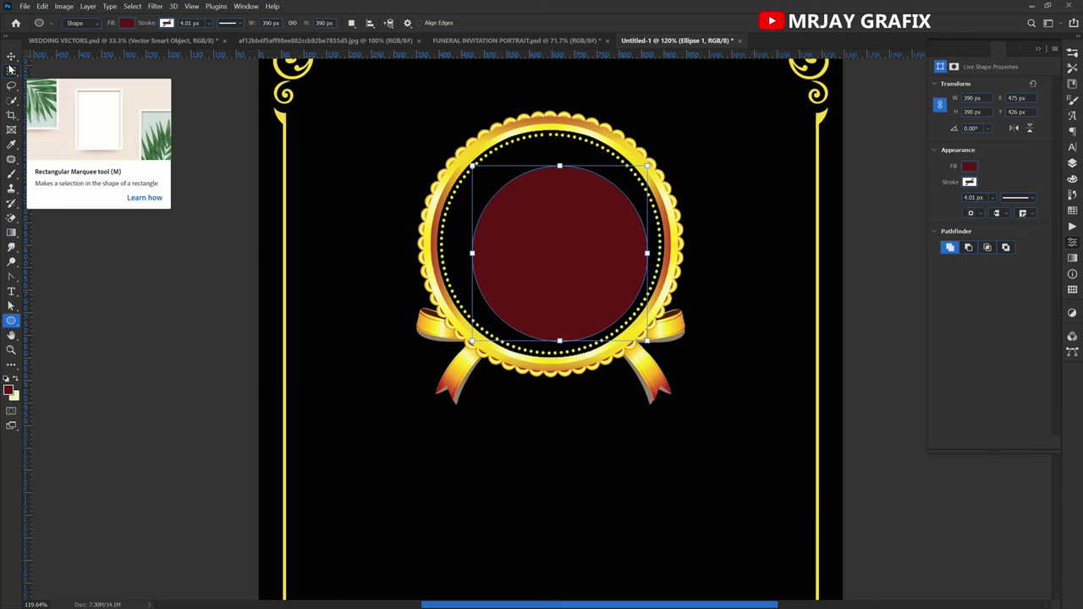
left_click(12, 55)
left_click_drag(409, 248, 474, 247)
left_click(256, 24)
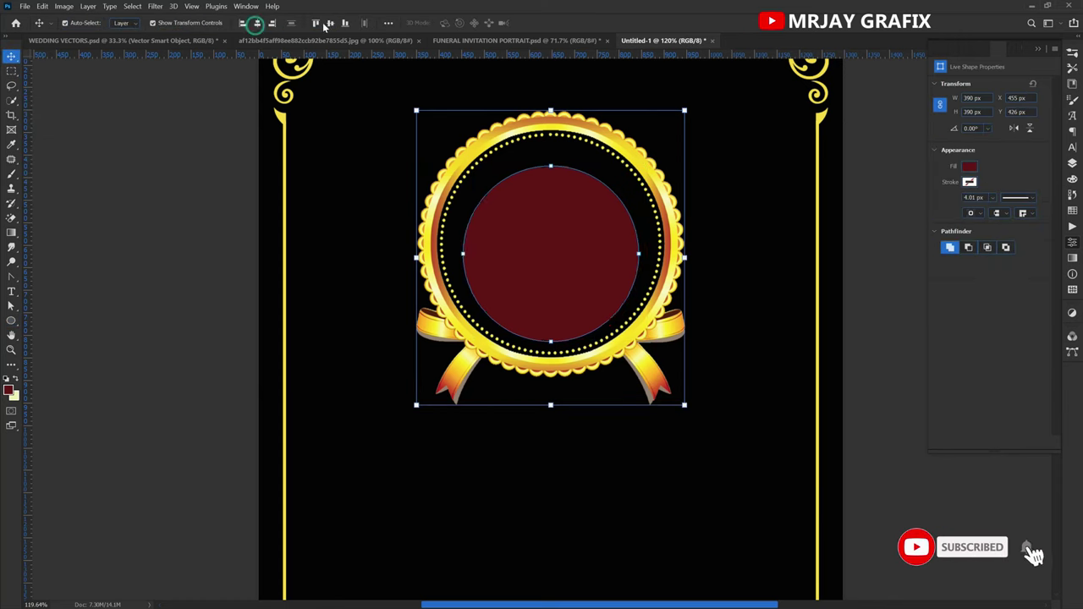
left_click(330, 23)
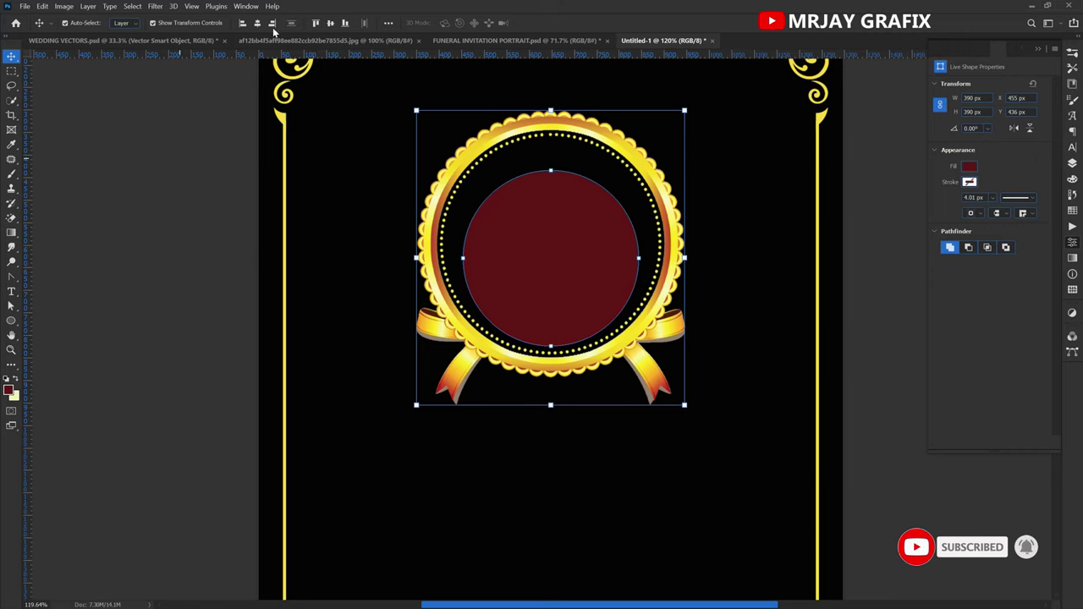
left_click(191, 126)
left_click_drag(561, 206, 546, 217)
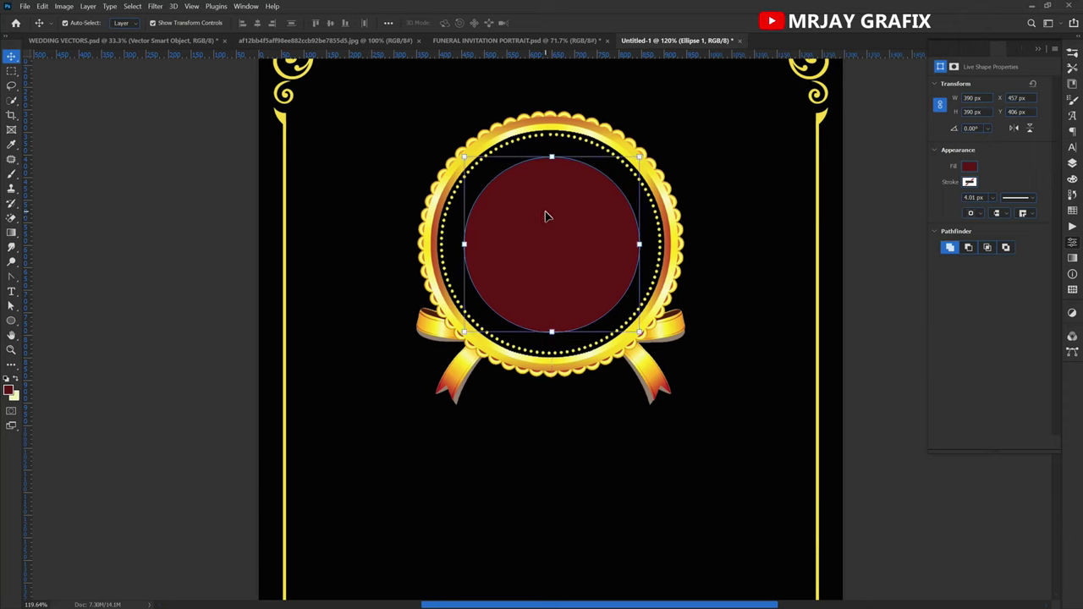
Scale the circle to 115% and nudge it to fill the inner dotted ring.
key("ctrl+t")
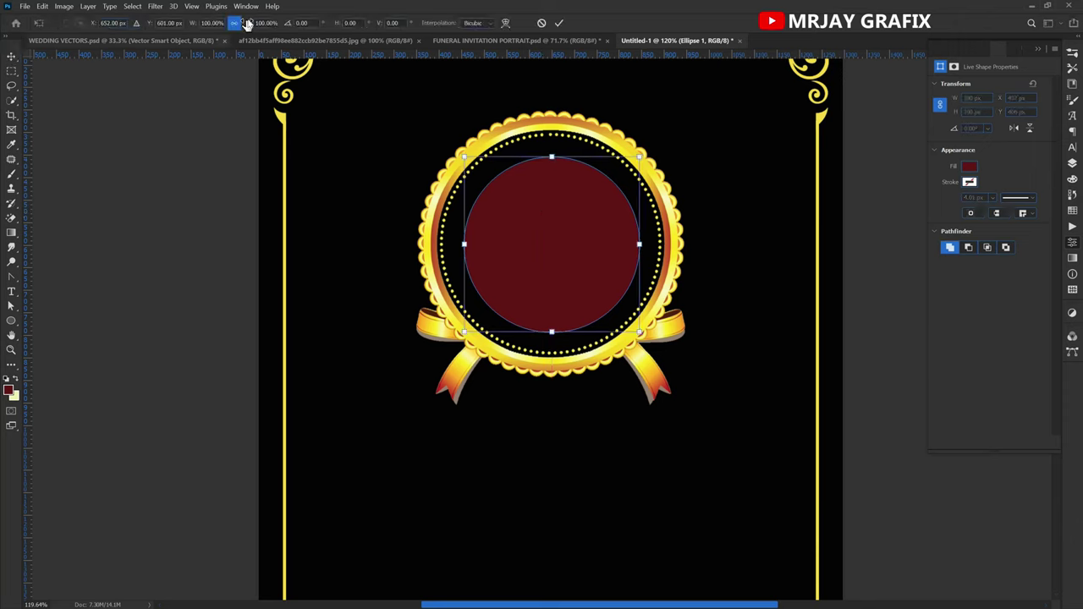
left_click_drag(251, 28, 259, 38)
key("Return")
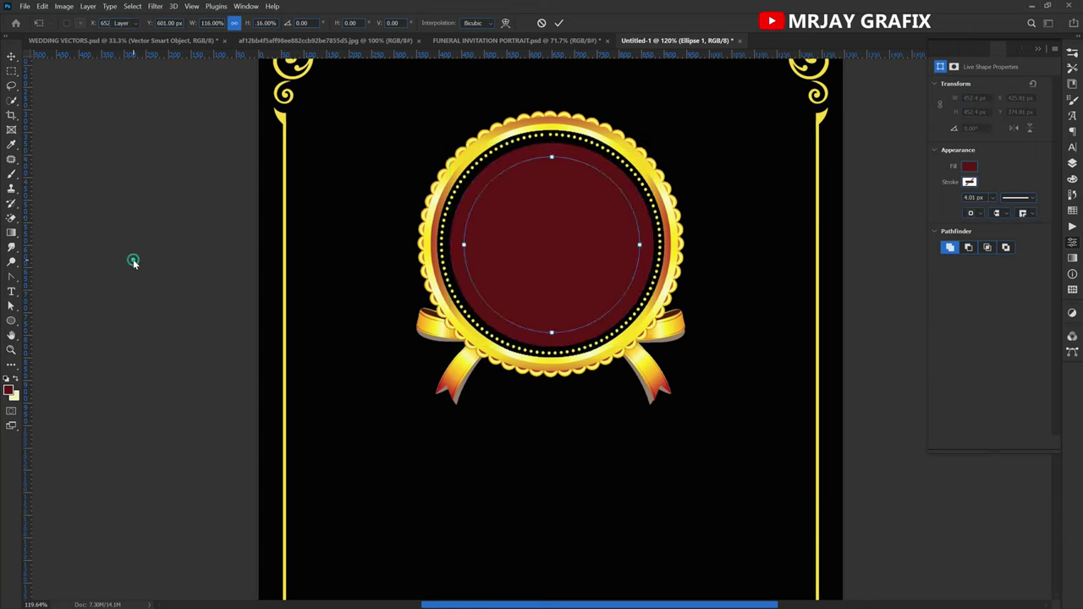
key("Up")
key("Up")
key("Up")
key("Up")
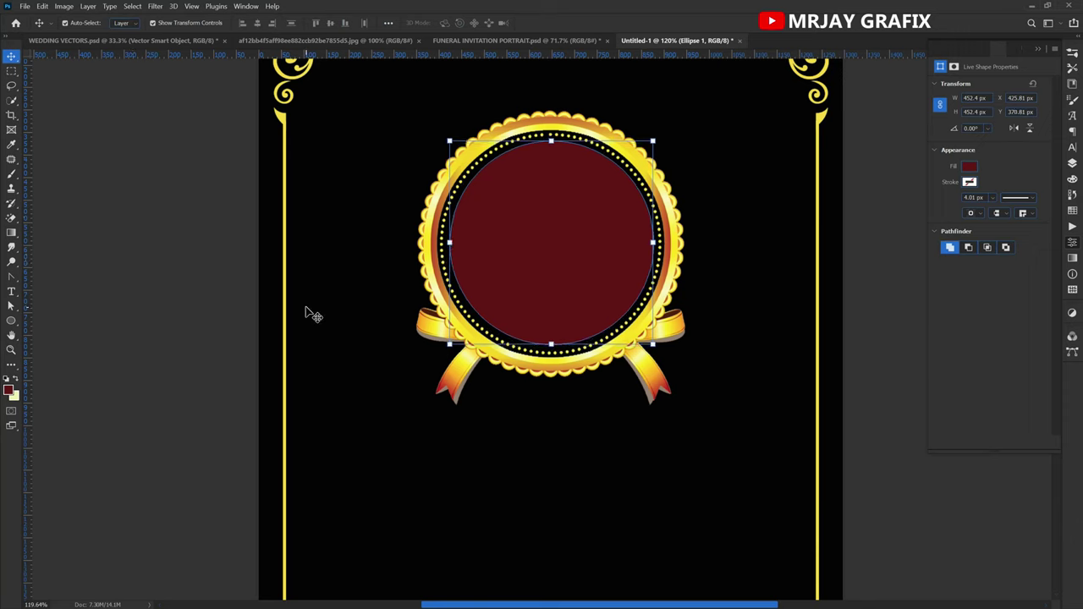
key("Left")
left_click(1072, 164)
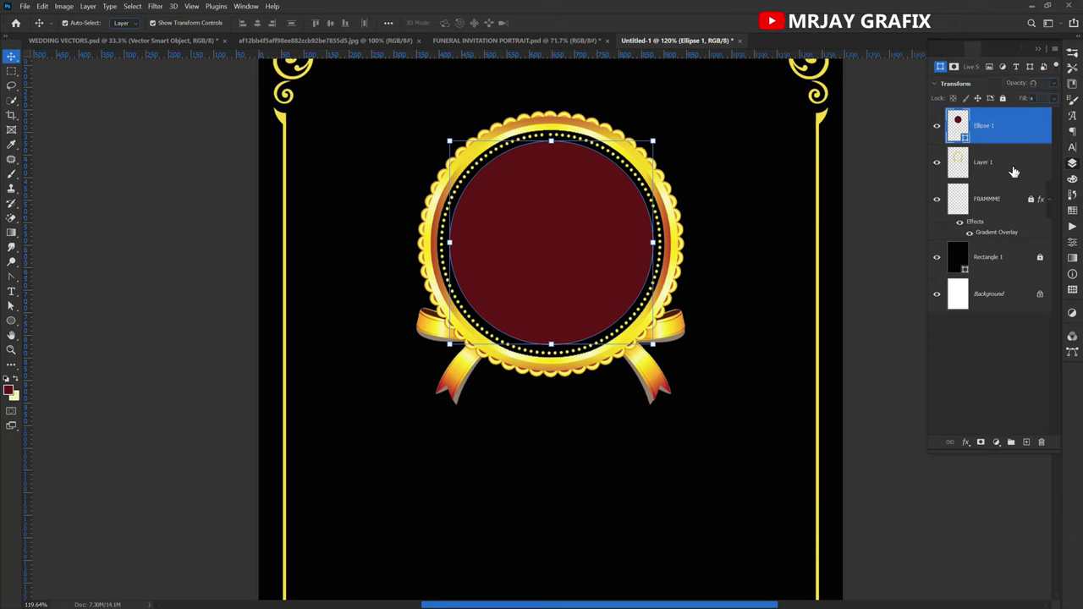
Change the circle's fill to white and reselect the circle layer.
double_click(966, 140)
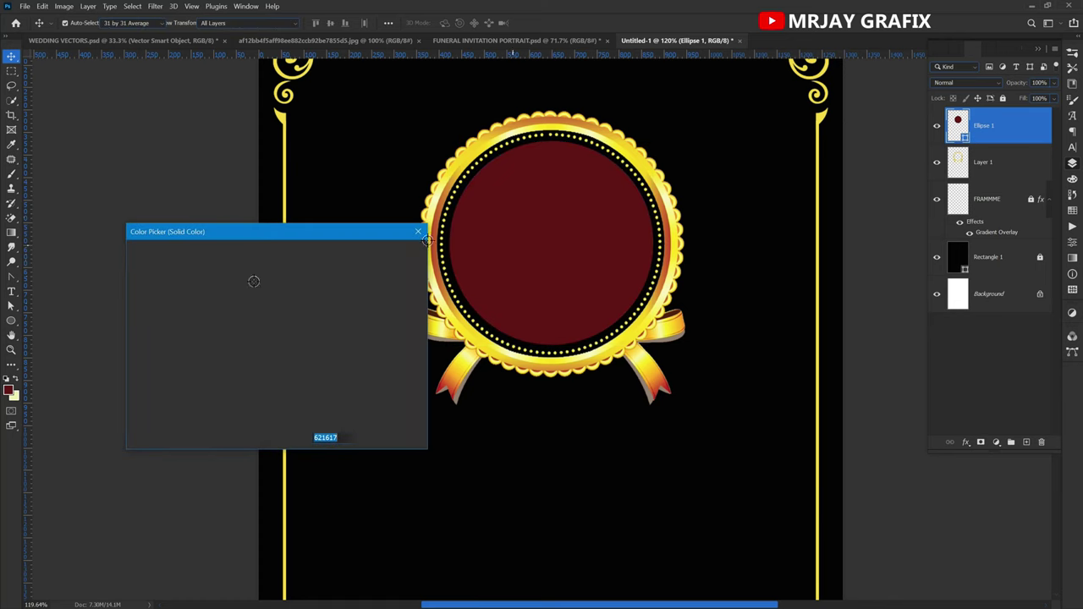
left_click(150, 282)
left_click(134, 259)
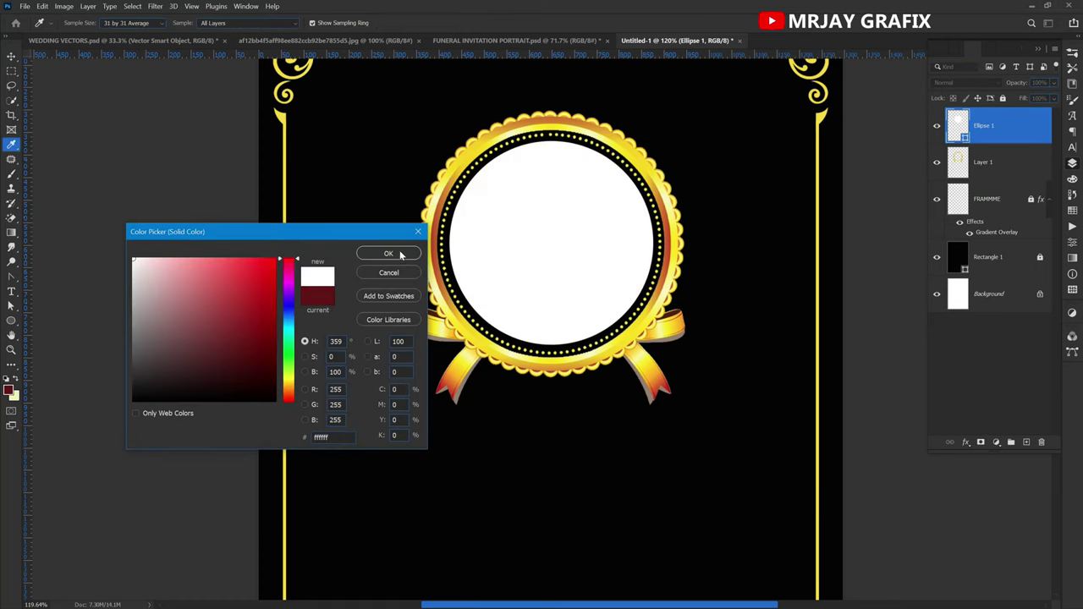
left_click(388, 254)
key("v")
left_click(106, 283)
left_click(525, 220)
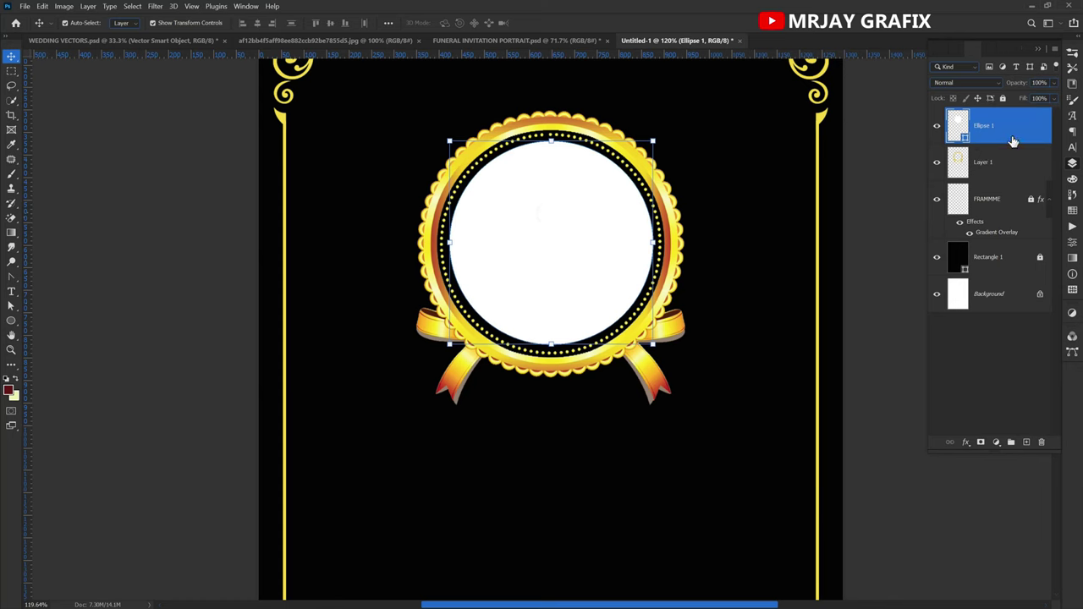
Refill the circle with neutral grey e0e0e0, then select the invitation's portrait photo.
double_click(964, 137)
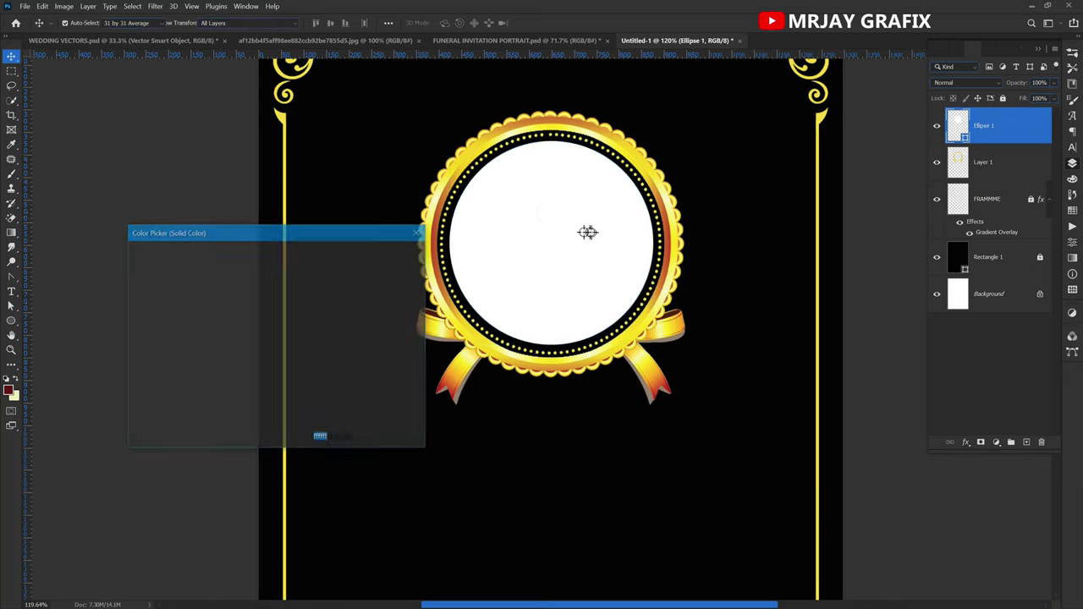
left_click(138, 271)
left_click_drag(138, 271, 133, 275)
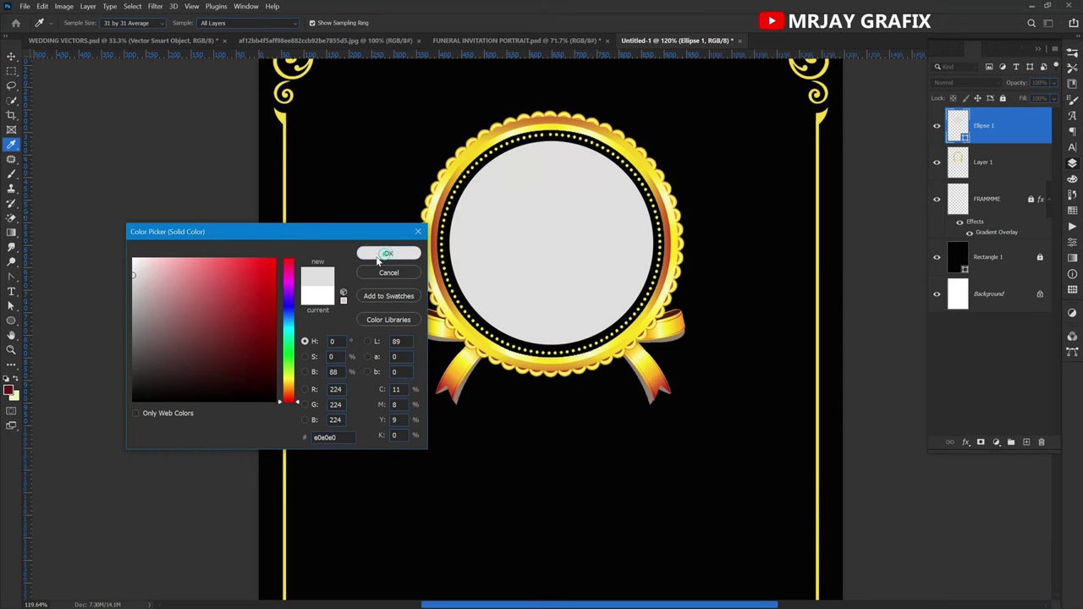
left_click(386, 254)
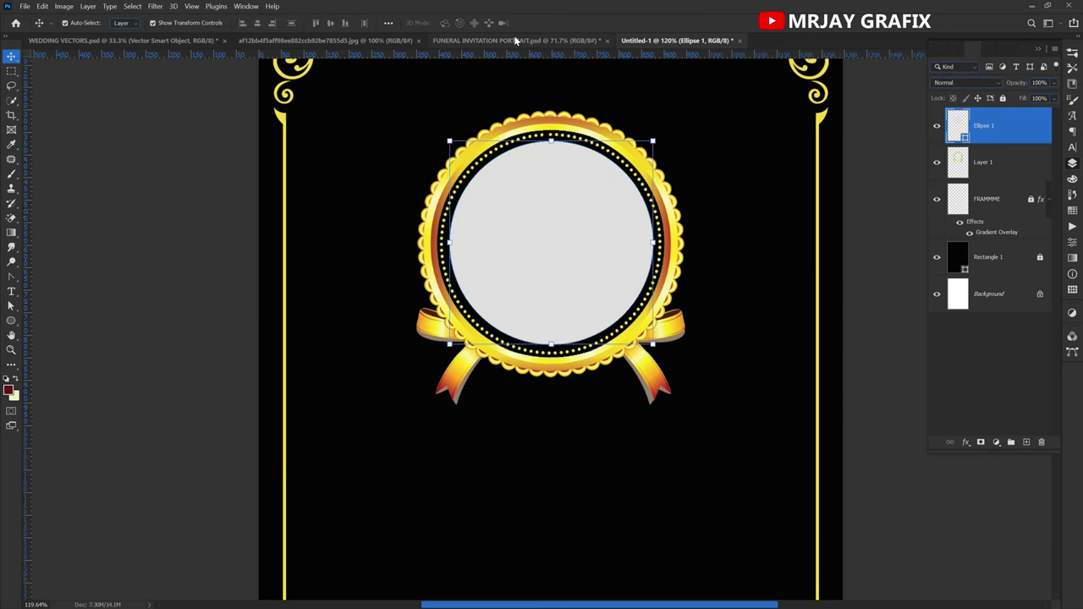
left_click(515, 41)
left_click(524, 251)
Bring the portrait photo into Untitled-1 and clip it to the grey circle.
left_click_drag(525, 252, 536, 284)
left_click_drag(550, 292, 558, 305)
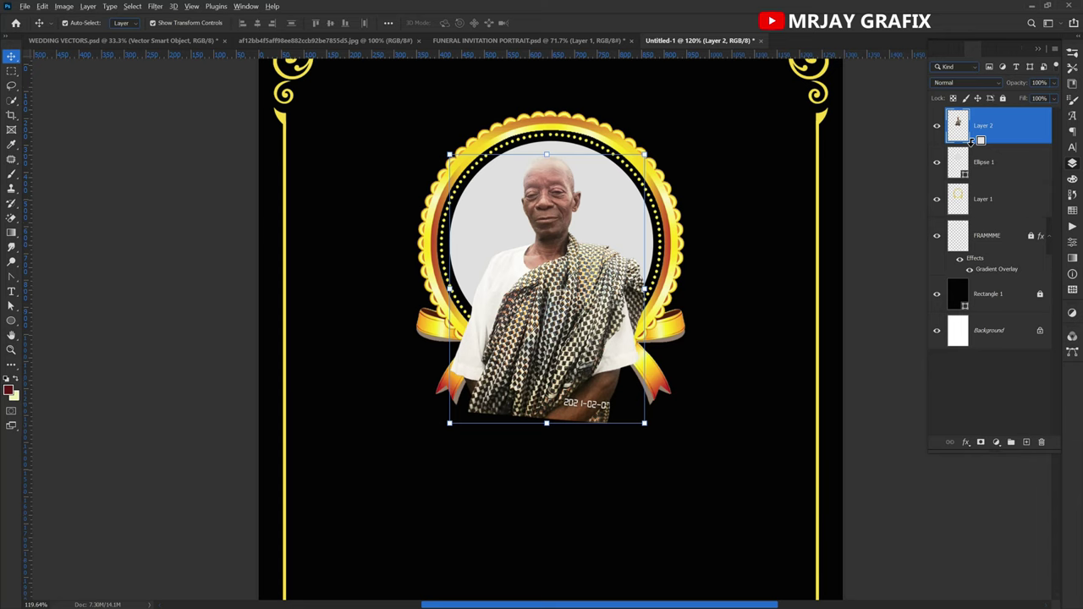
right_click(1029, 120)
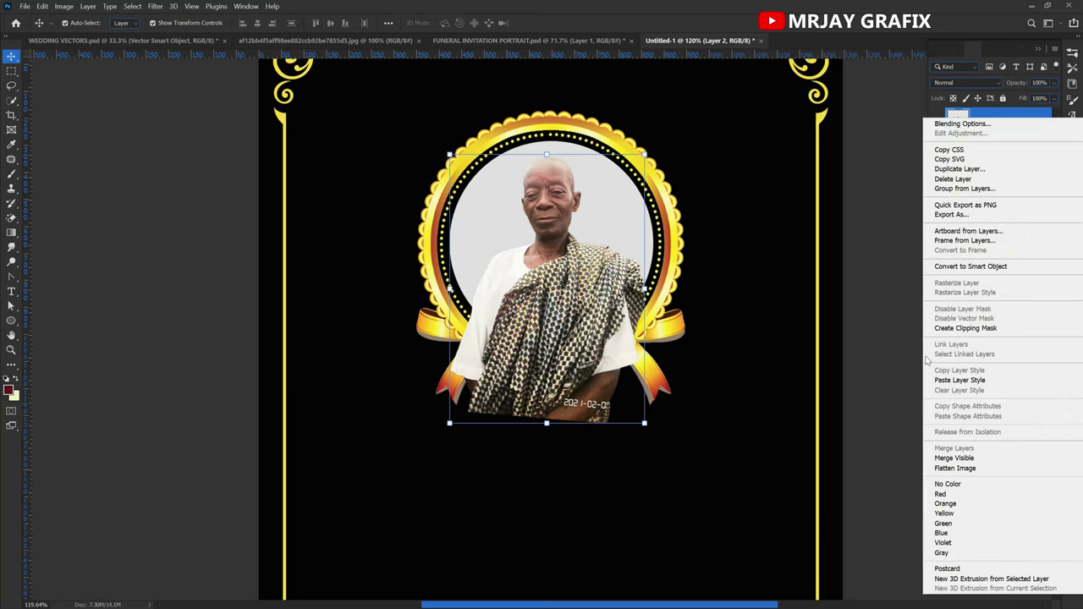
left_click(963, 330)
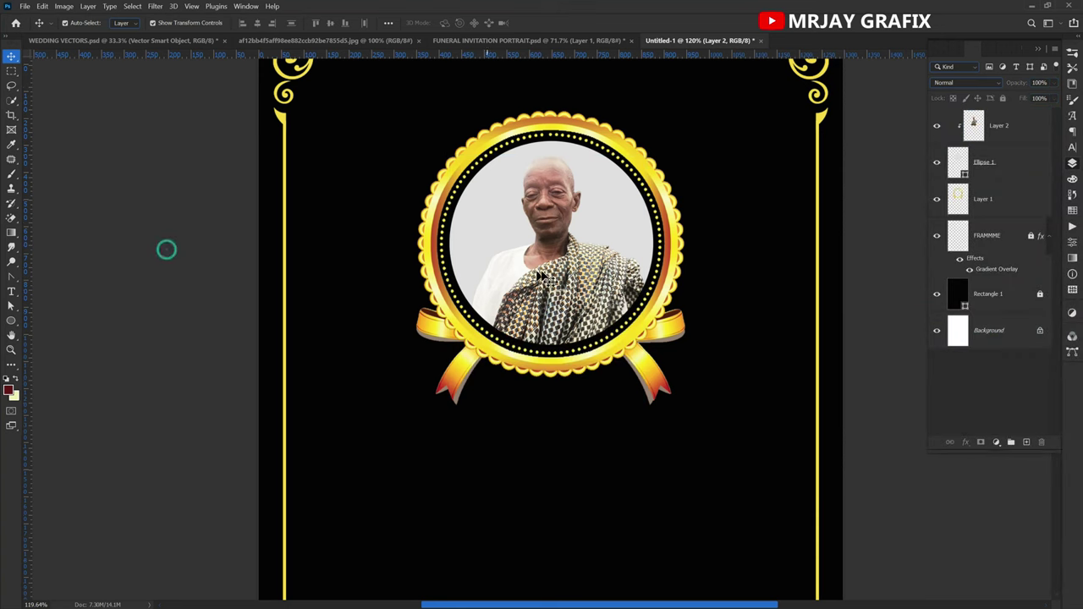
Reposition the clipped portrait inside the medallion, comparing against the finished invitation.
mouse_move(546, 275)
left_mouse_down()
mouse_move(562, 271)
mouse_move(539, 276)
mouse_move(546, 255)
left_mouse_up()
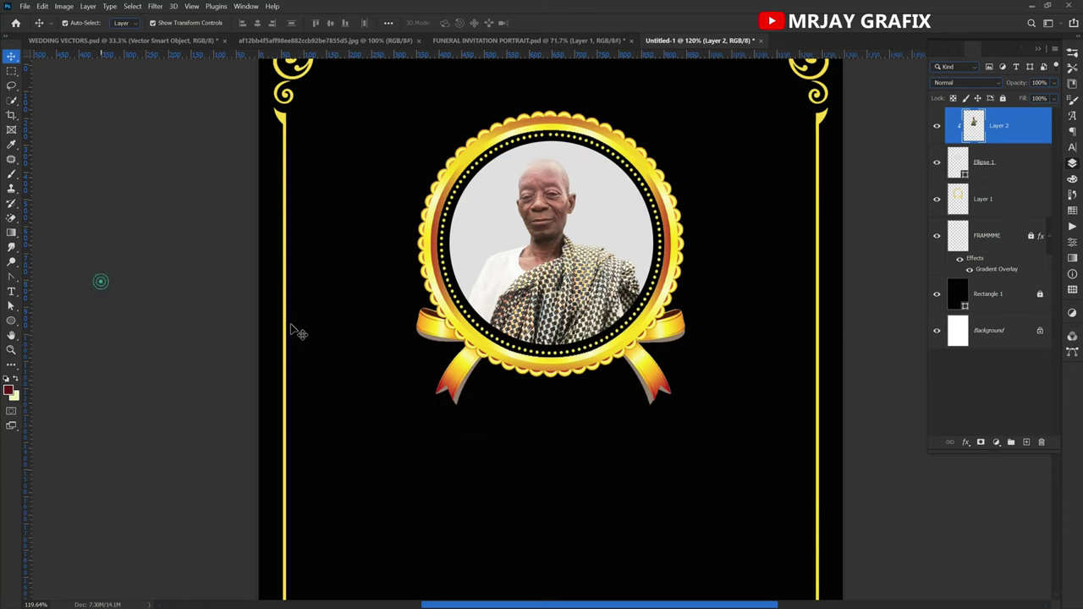
scroll(466, 286, "down", 3)
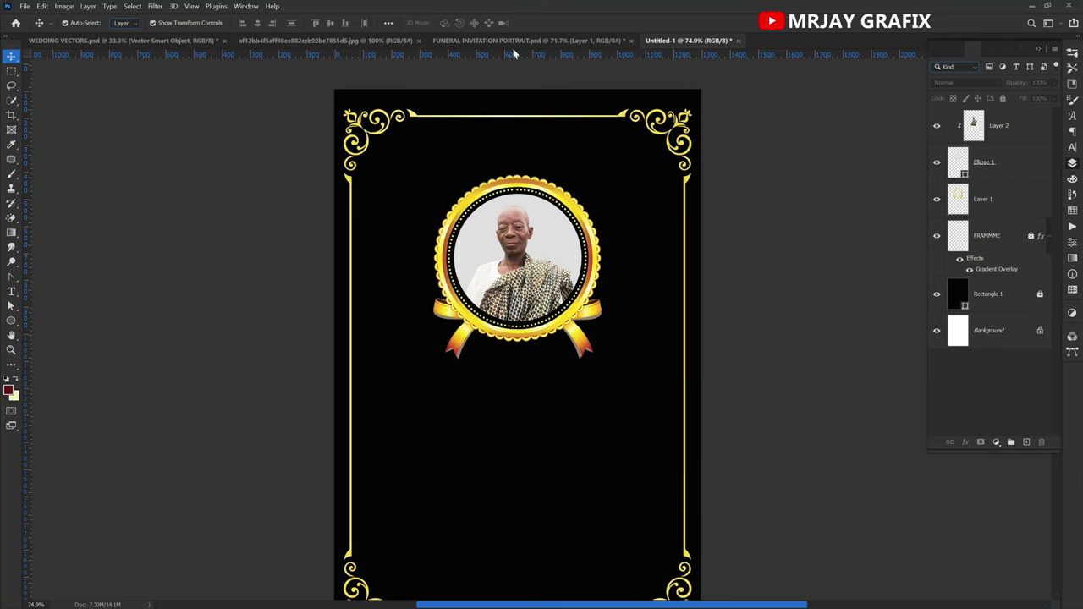
left_click(508, 40)
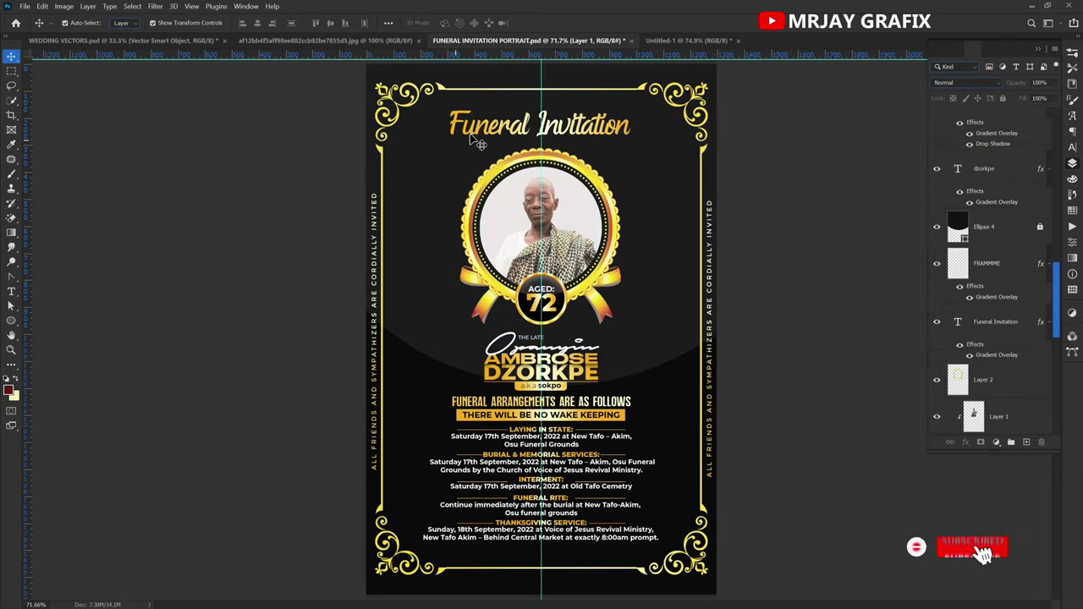
left_click(652, 40)
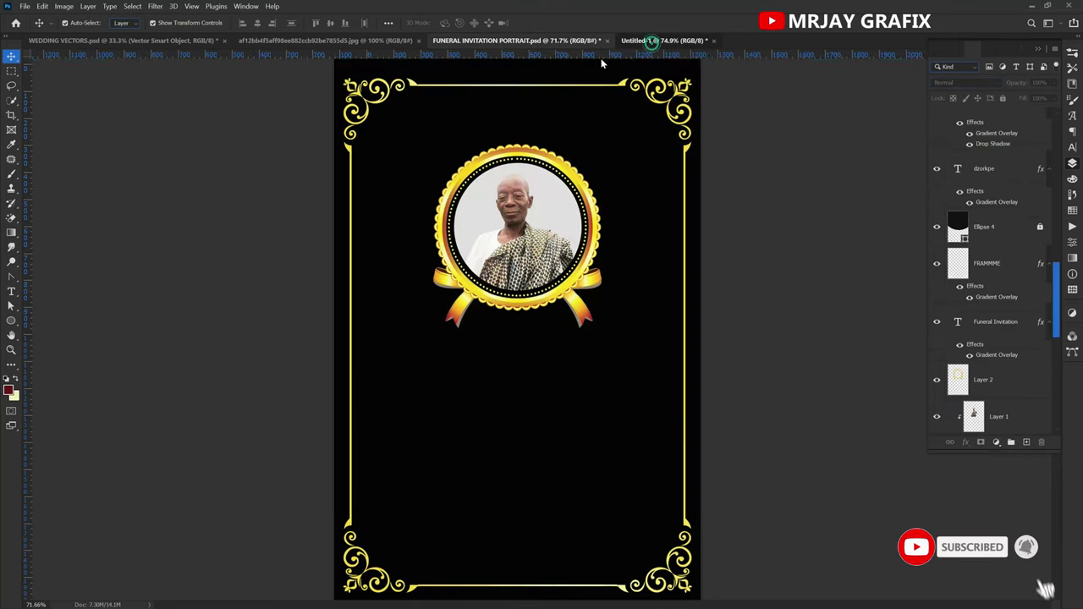
left_click(492, 41)
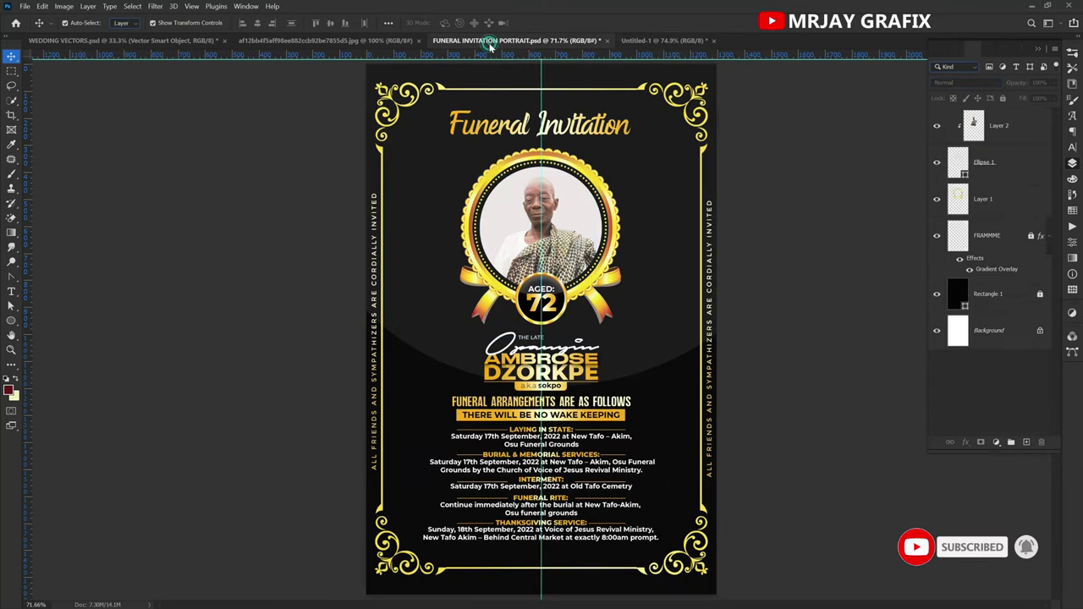
left_click(664, 41)
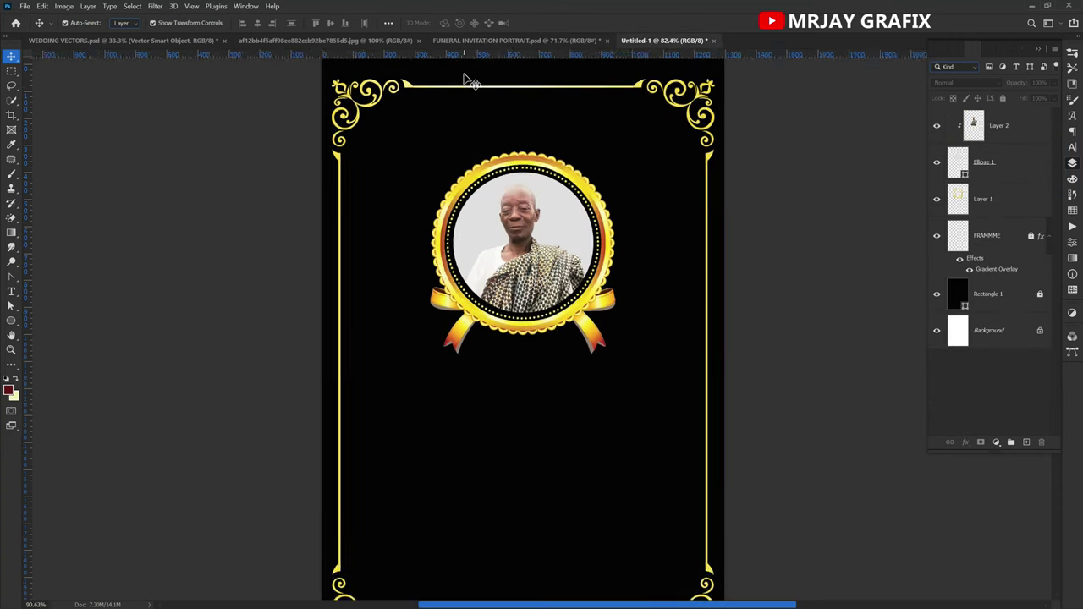
scroll(465, 81, "up", 3)
Check the reference Funeral Invitation heading's font settings in the finished invitation.
left_click(11, 291)
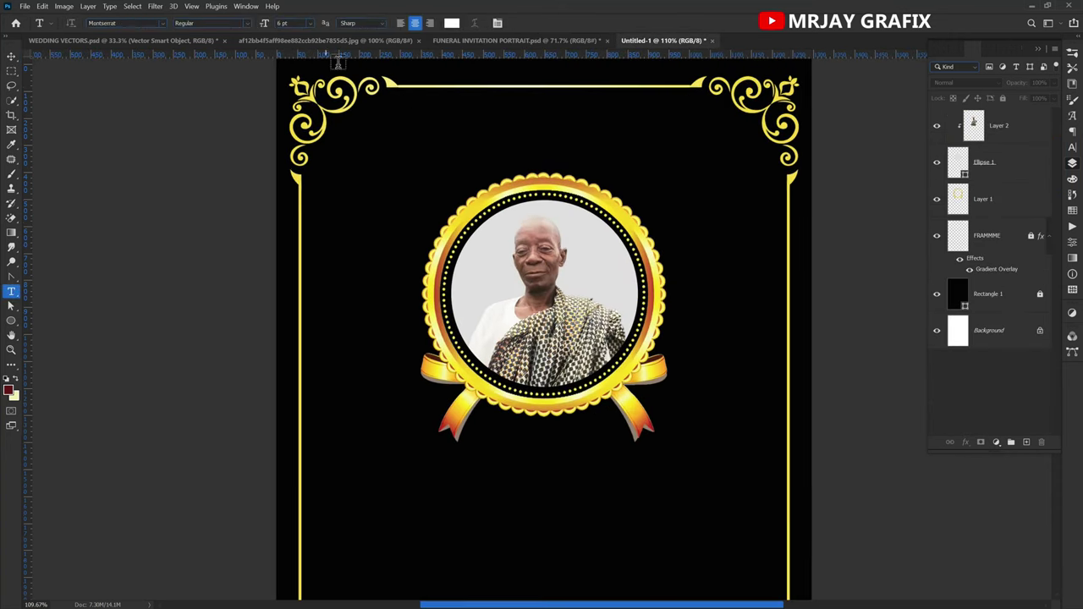
left_click(457, 41)
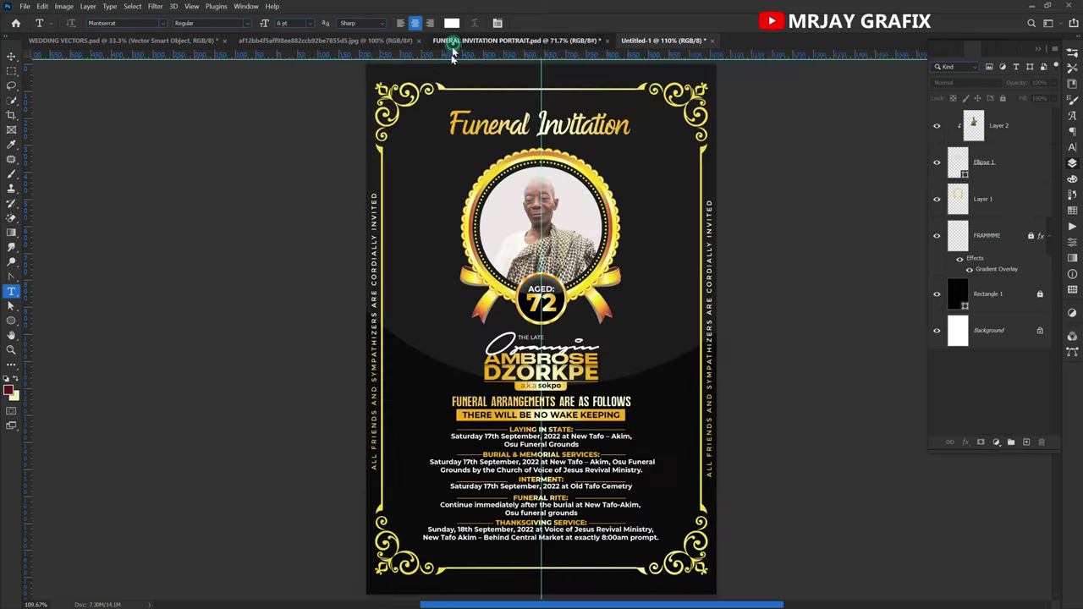
left_click(455, 125)
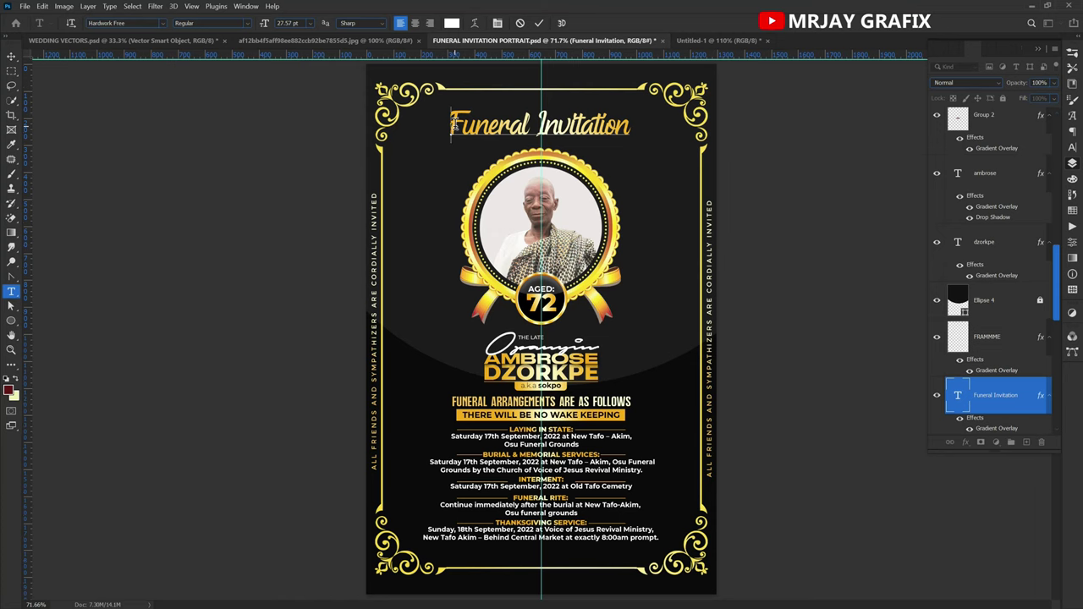
left_click(539, 23)
left_click(715, 40)
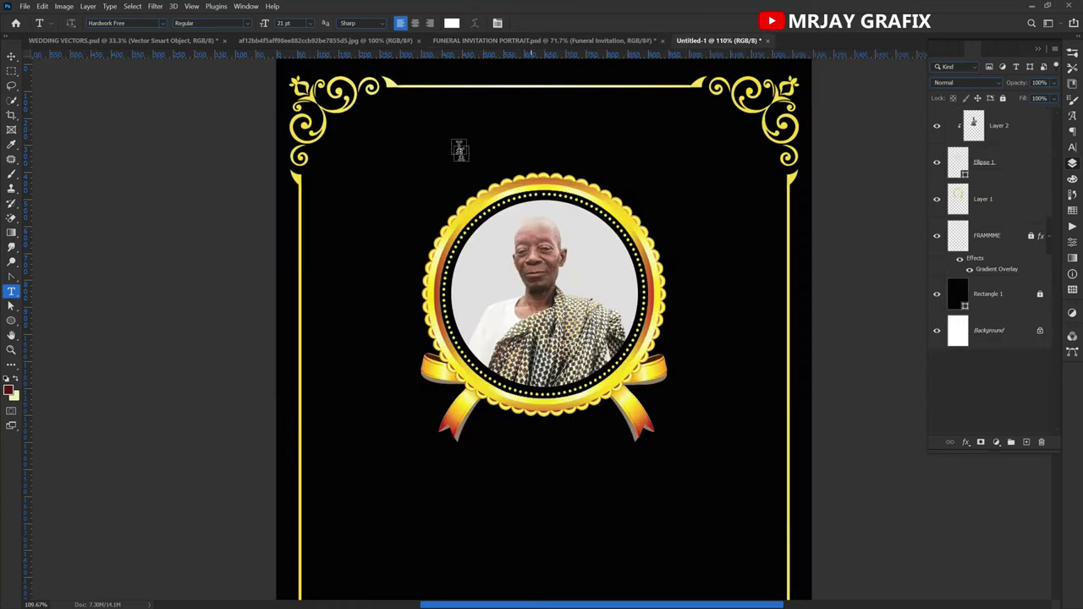
Type the title 'Funeral Invitation' at the top of the Untitled-1 poster.
left_click(472, 129)
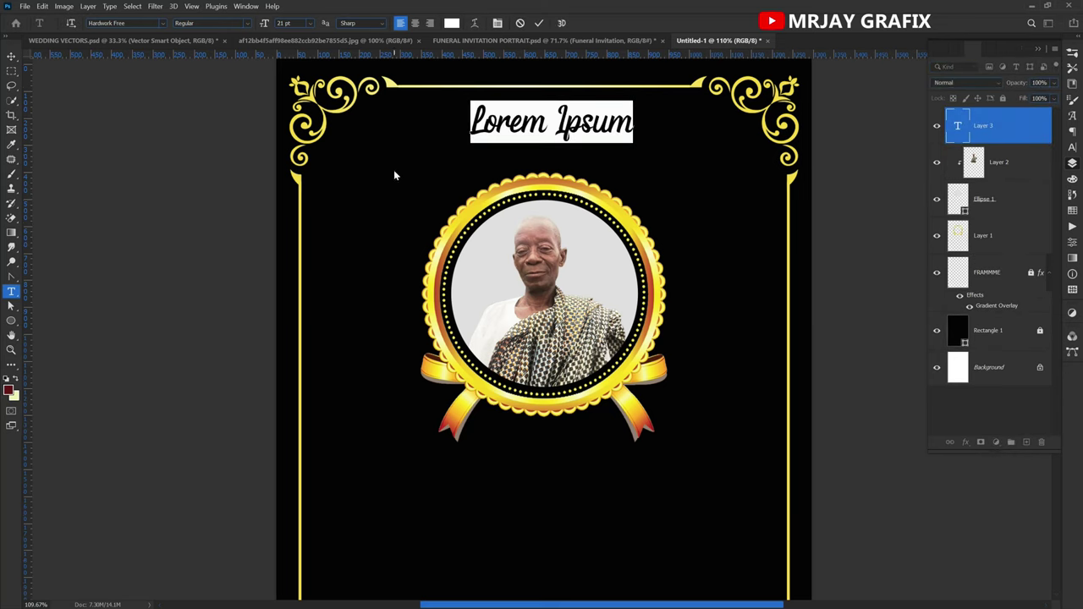
type("FUNE")
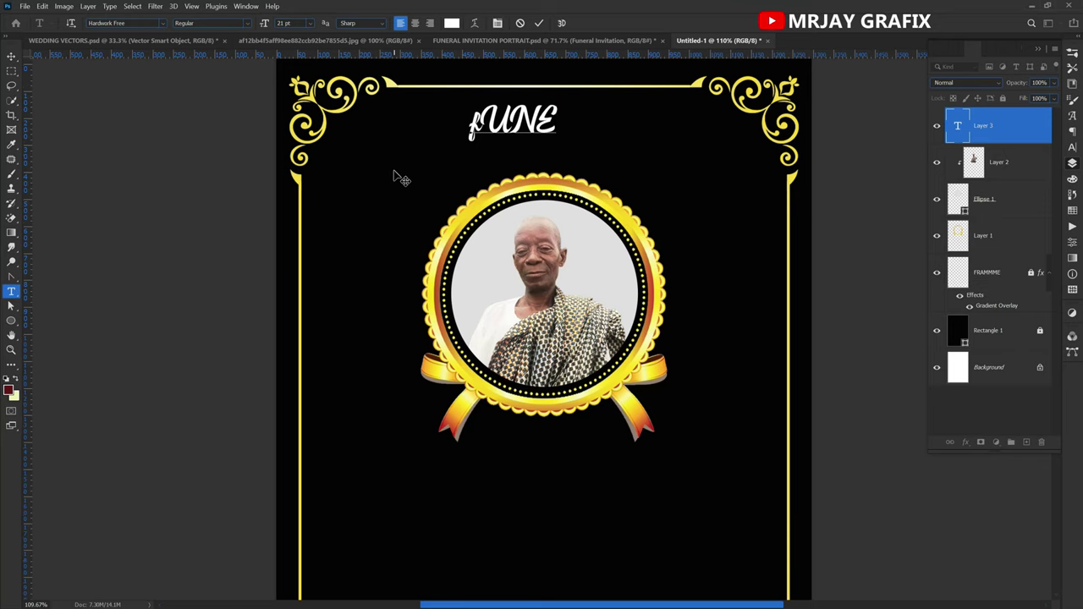
key("BackSpace")
key("BackSpace")
key("BackSpace")
key("BackSpace")
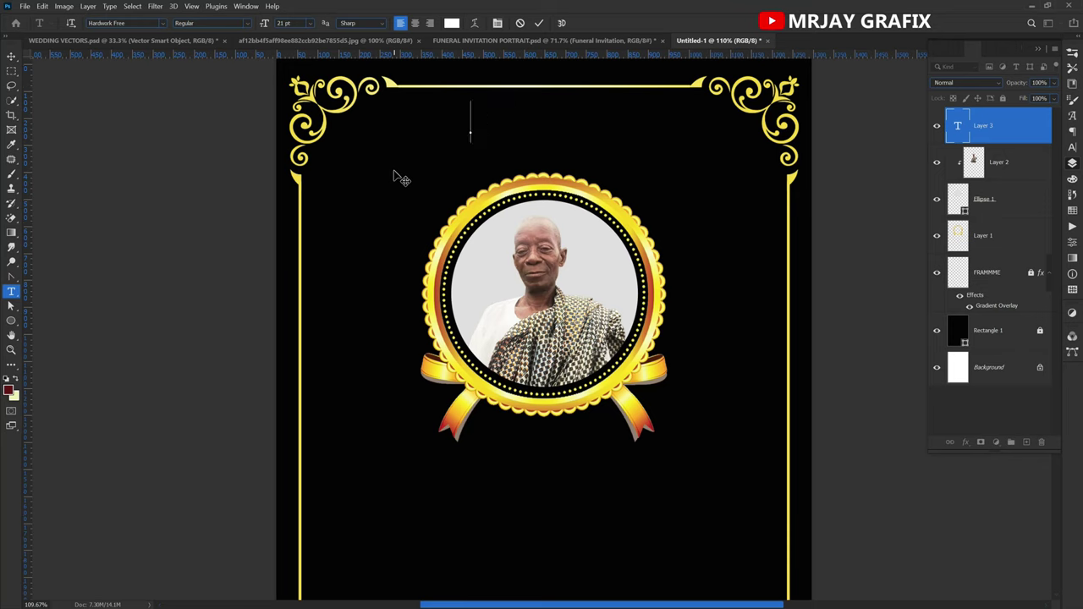
type("Funeral In")
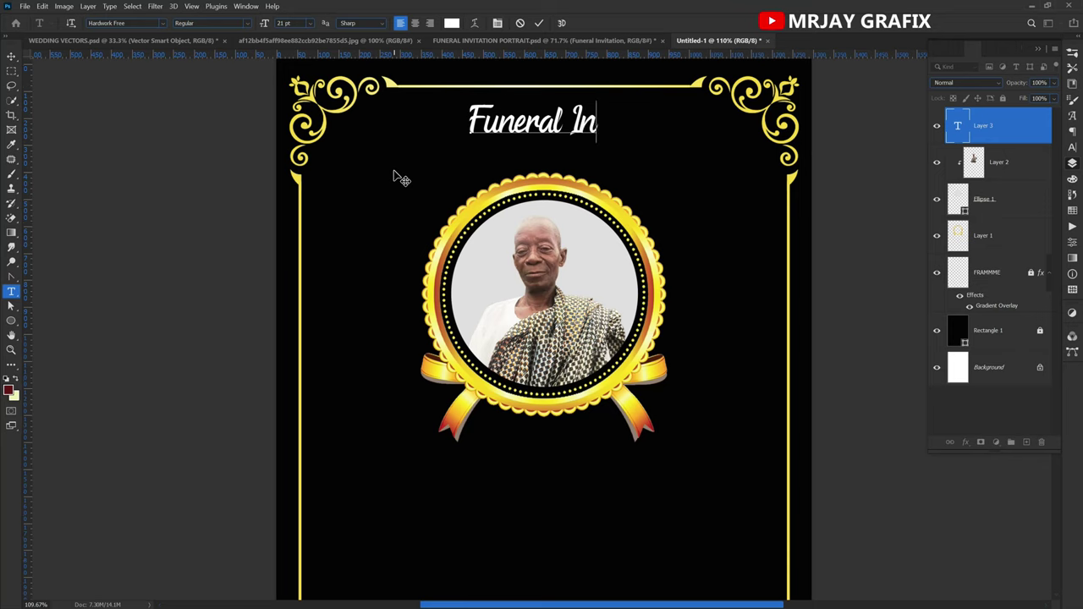
type("vitat")
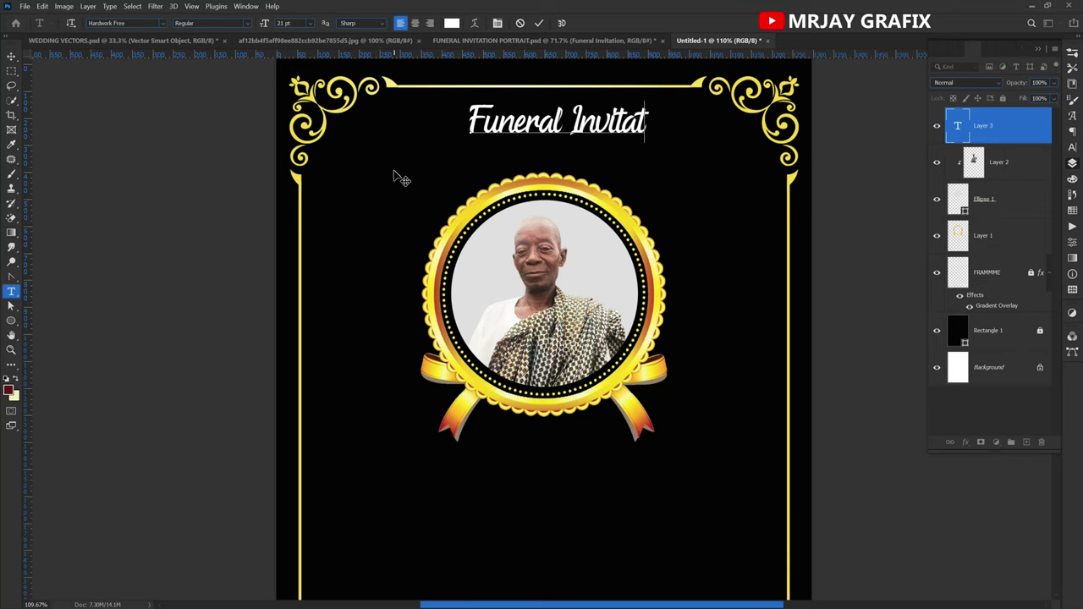
type("iom")
key("BackSpace")
type("n")
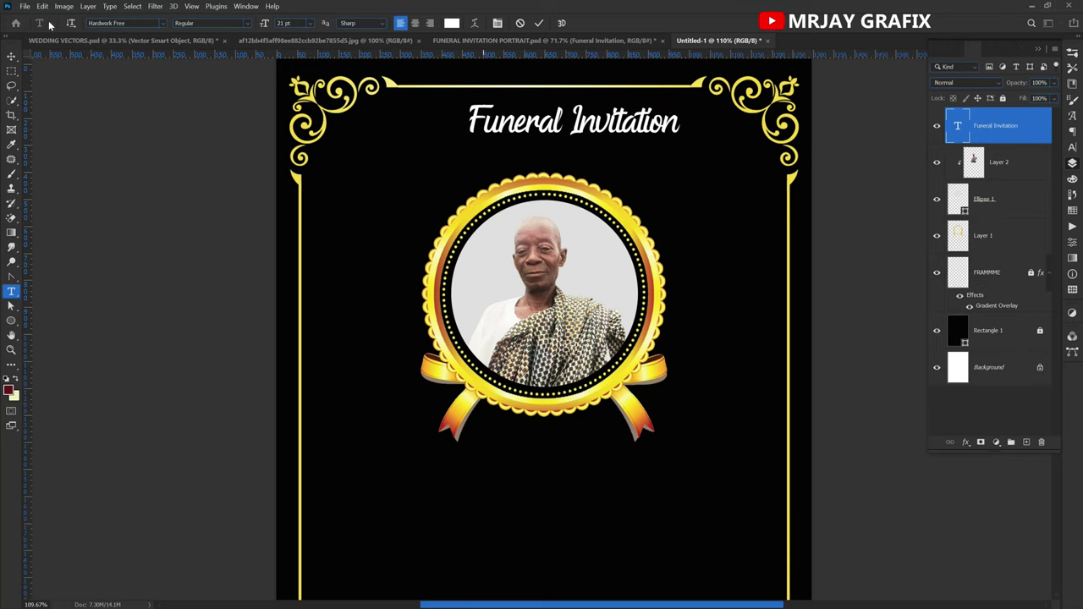
left_click(11, 55)
Move the new title down-left and open the reference title's gradient editor.
left_click_drag(517, 131, 605, 60)
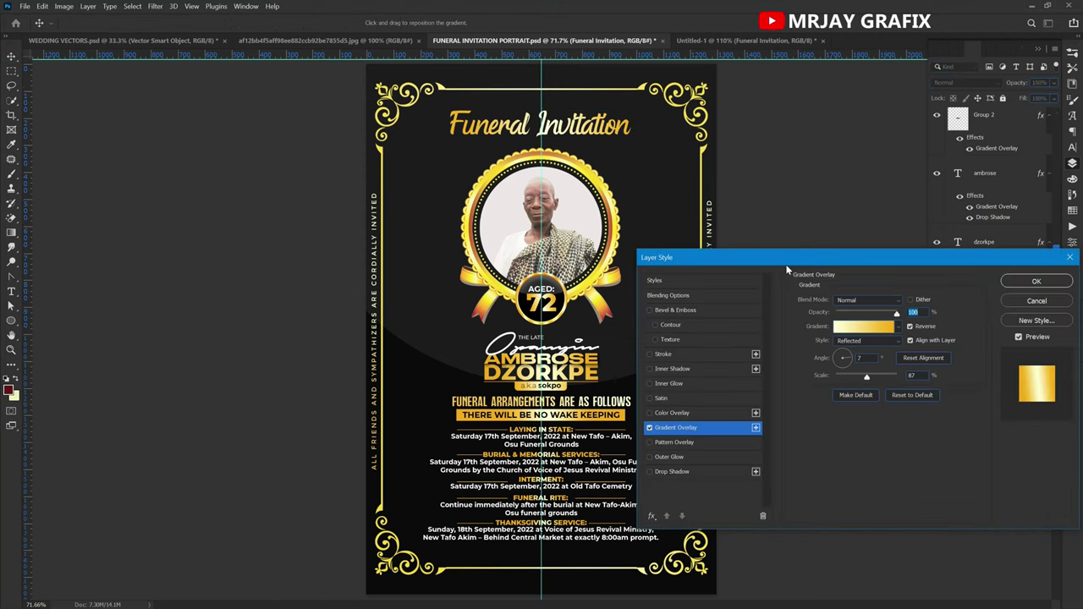
left_click_drag(785, 254, 303, 165)
left_click_drag(409, 125, 410, 126)
left_click(497, 200)
left_click_drag(212, 218, 557, 144)
Inspect the gradient's two stop colours, f3ac00 and ffffd5.
left_click(450, 351)
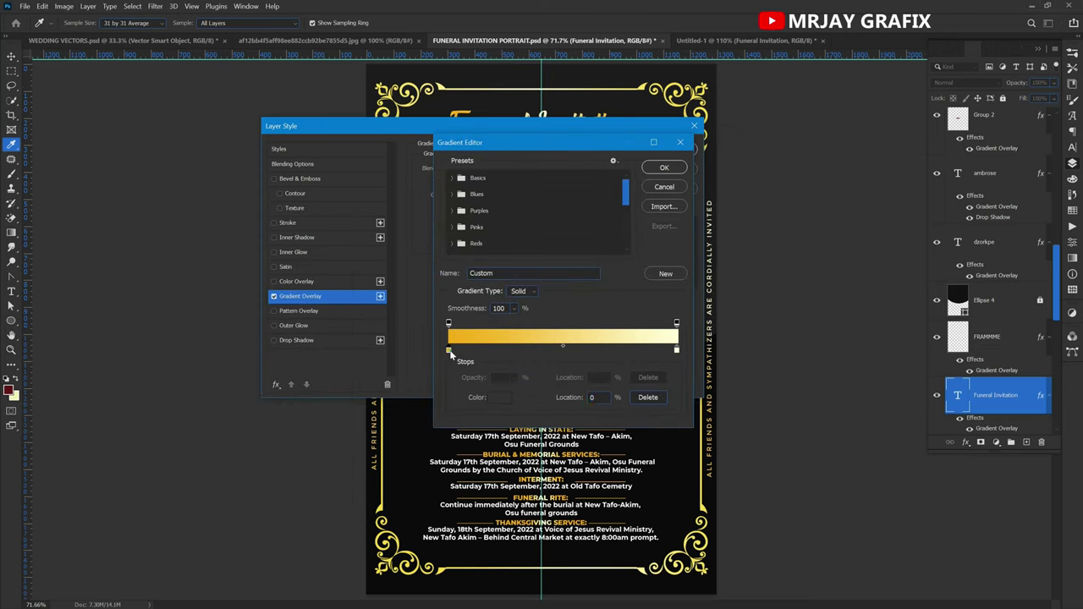
left_click(500, 399)
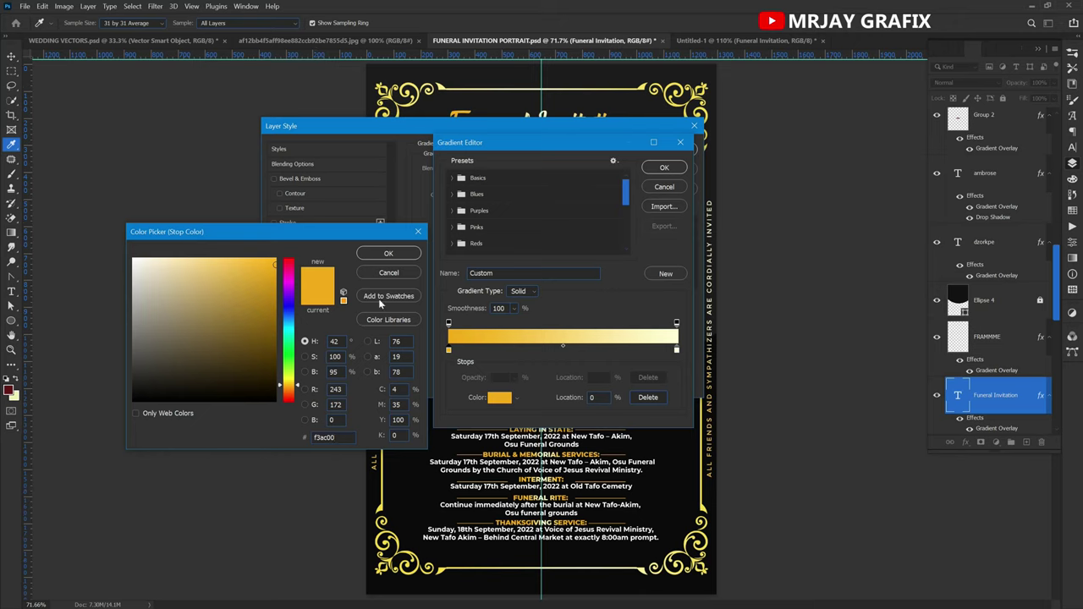
left_click(388, 254)
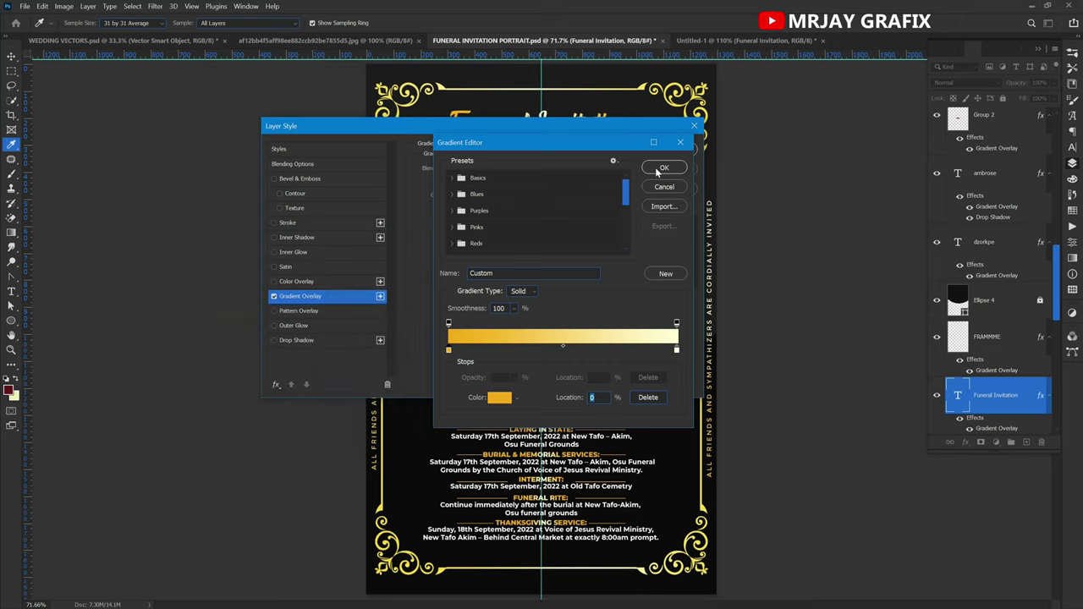
left_click(677, 351)
left_click(499, 399)
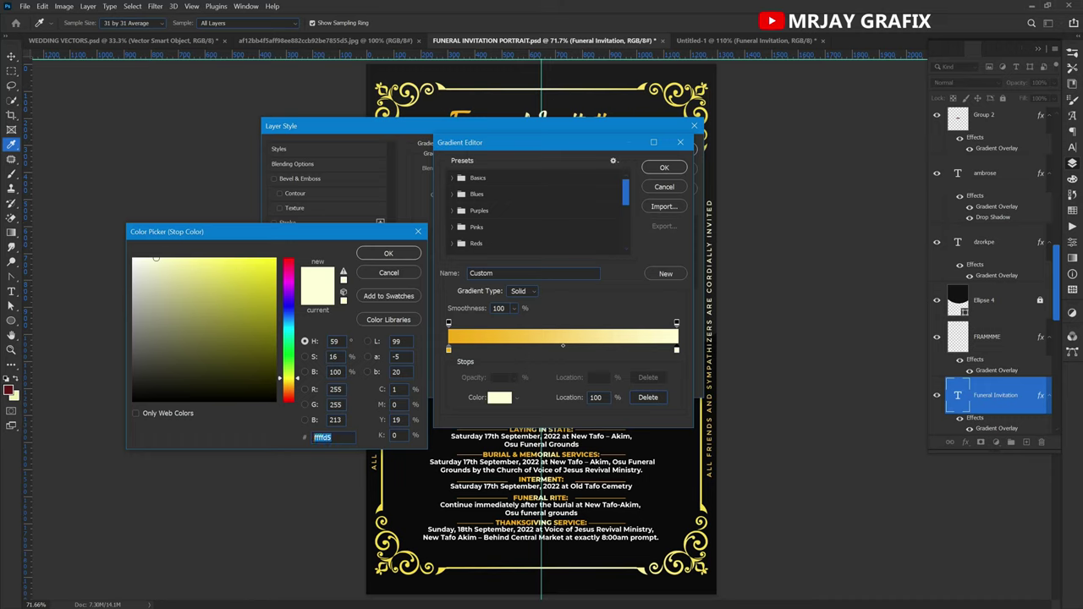
left_click(388, 254)
left_click(664, 167)
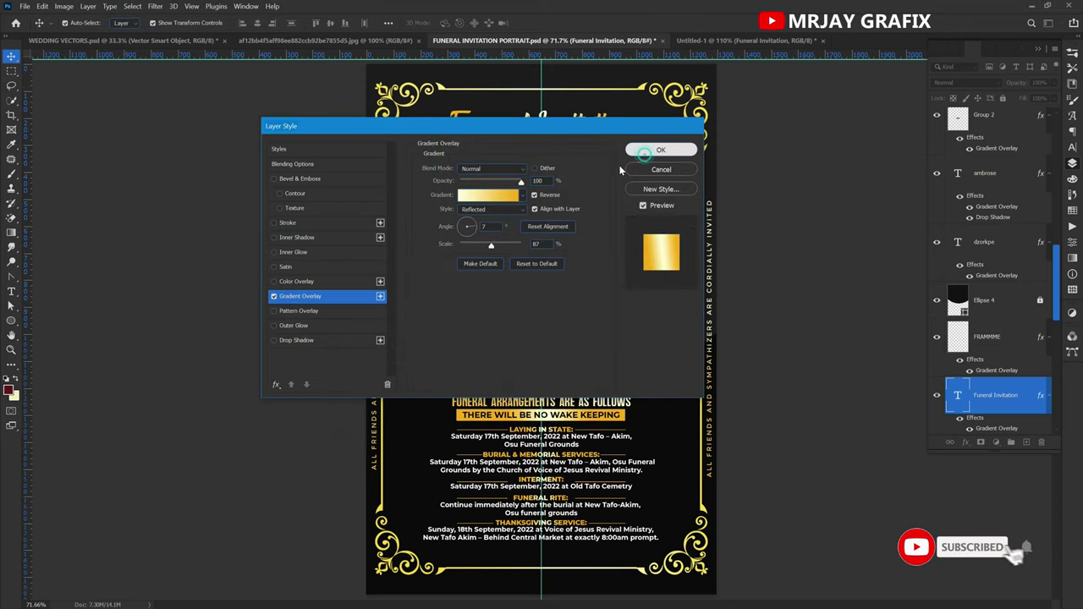
Copy the reference title's gold gradient layer style.
left_click(645, 152)
scroll(984, 327, "down", 3)
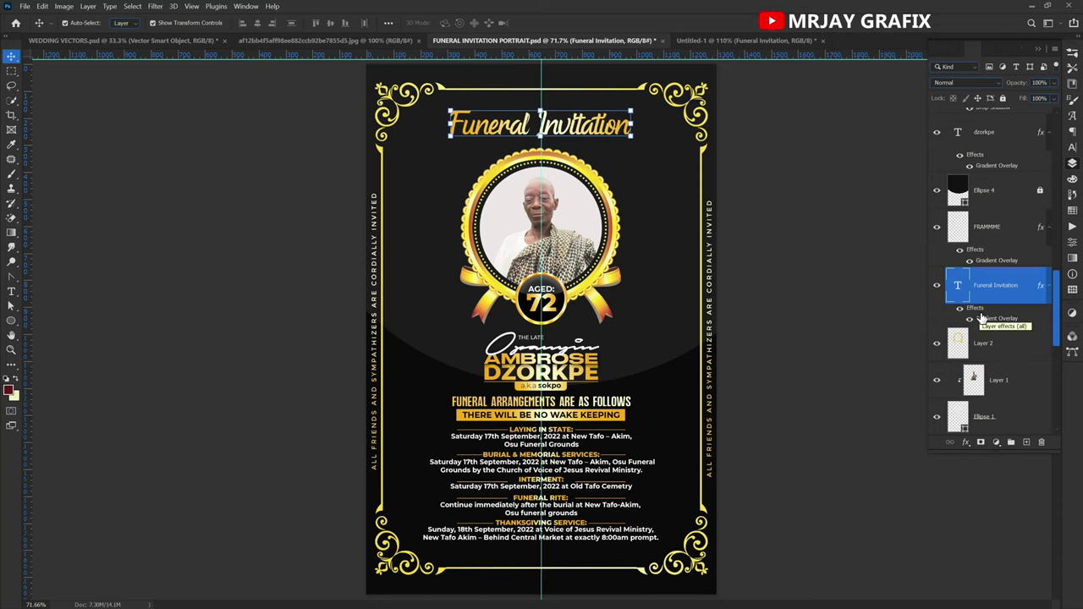
right_click(978, 311)
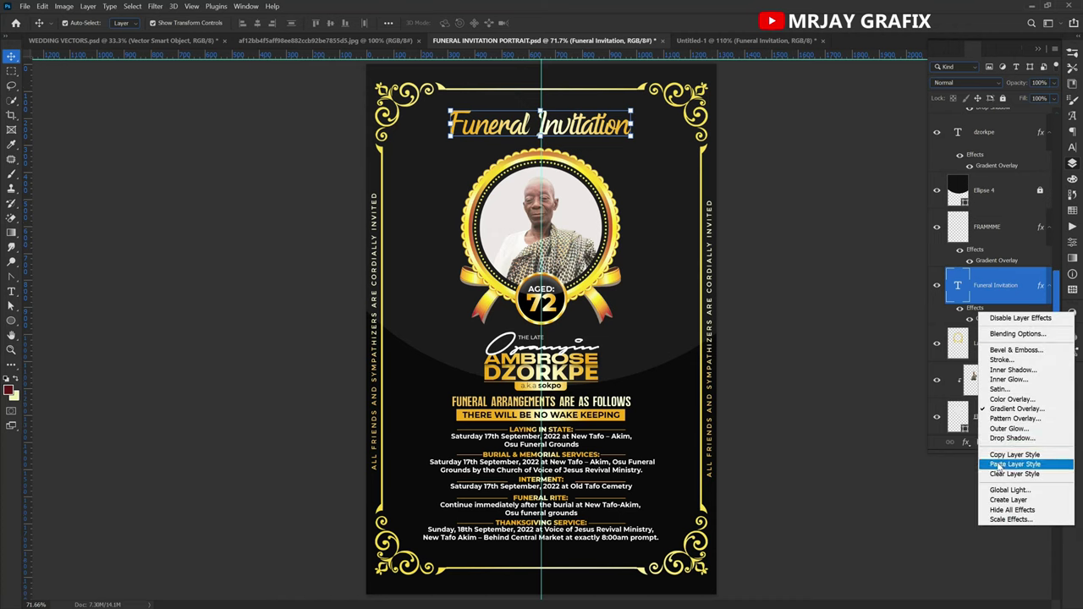
left_click(1022, 456)
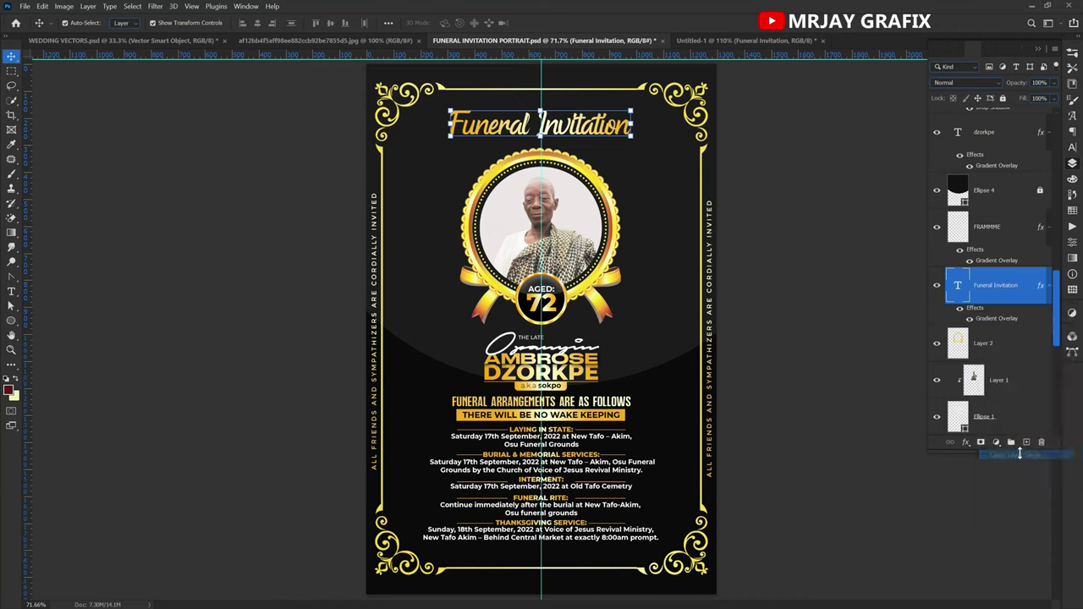
Paste the copied style onto the Funeral Invitation title layer in Untitled-1.
left_click(696, 40)
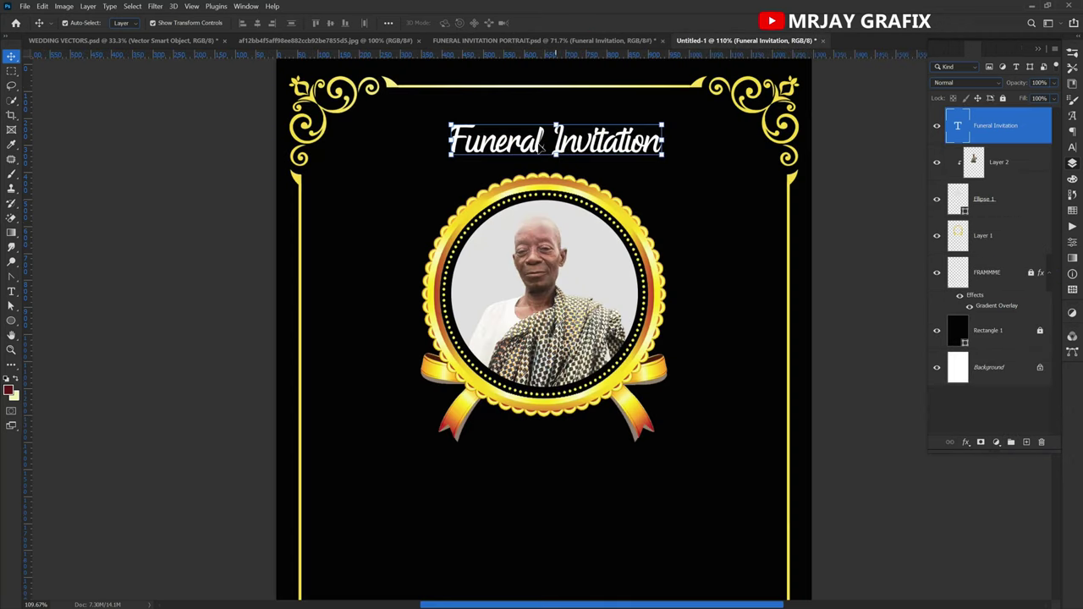
right_click(1039, 124)
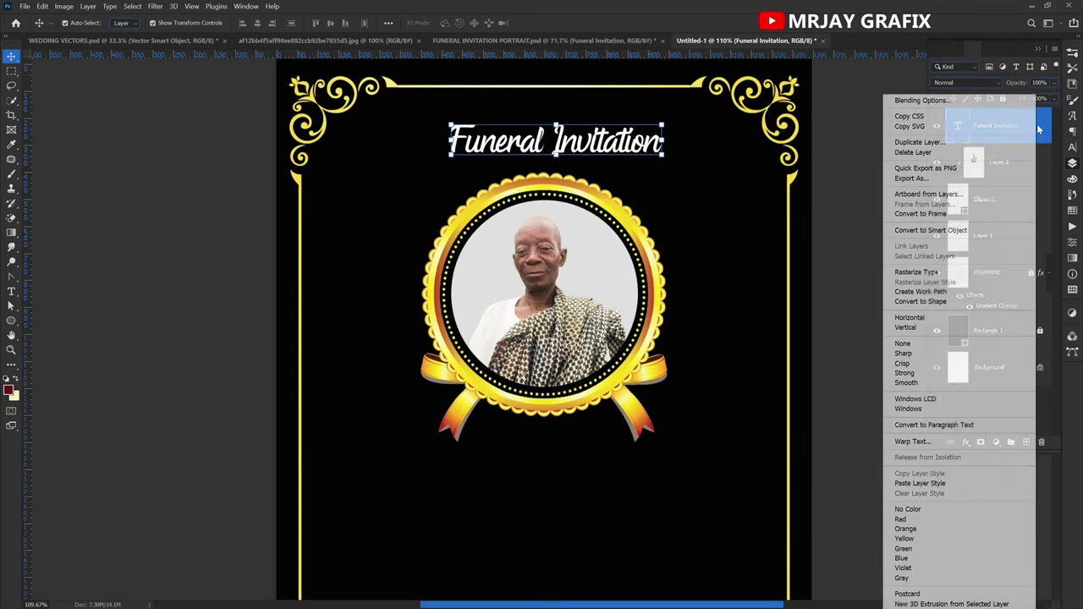
left_click(927, 488)
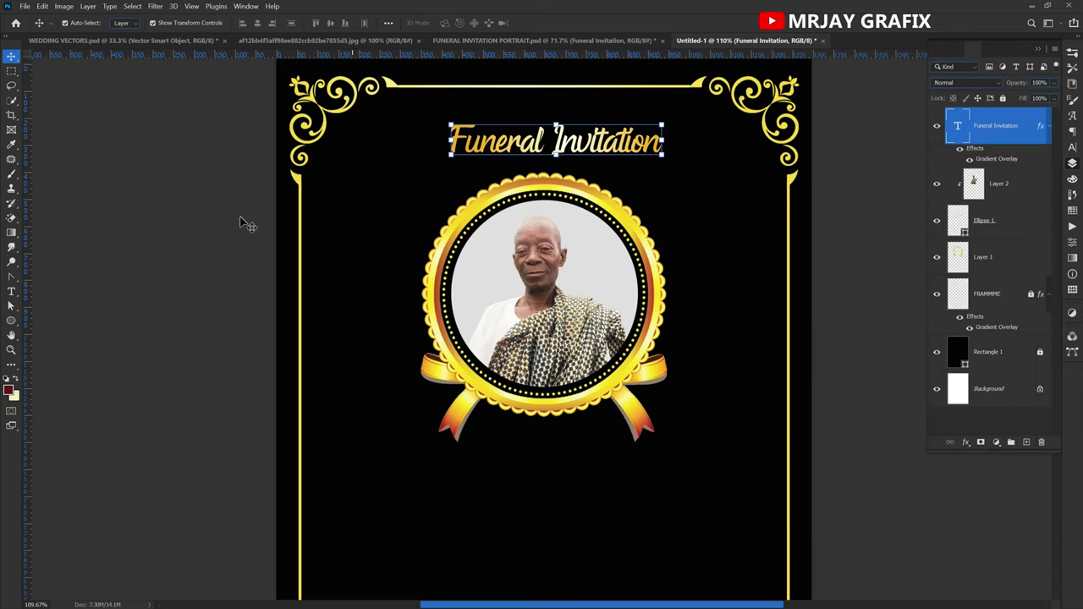
left_click(606, 144)
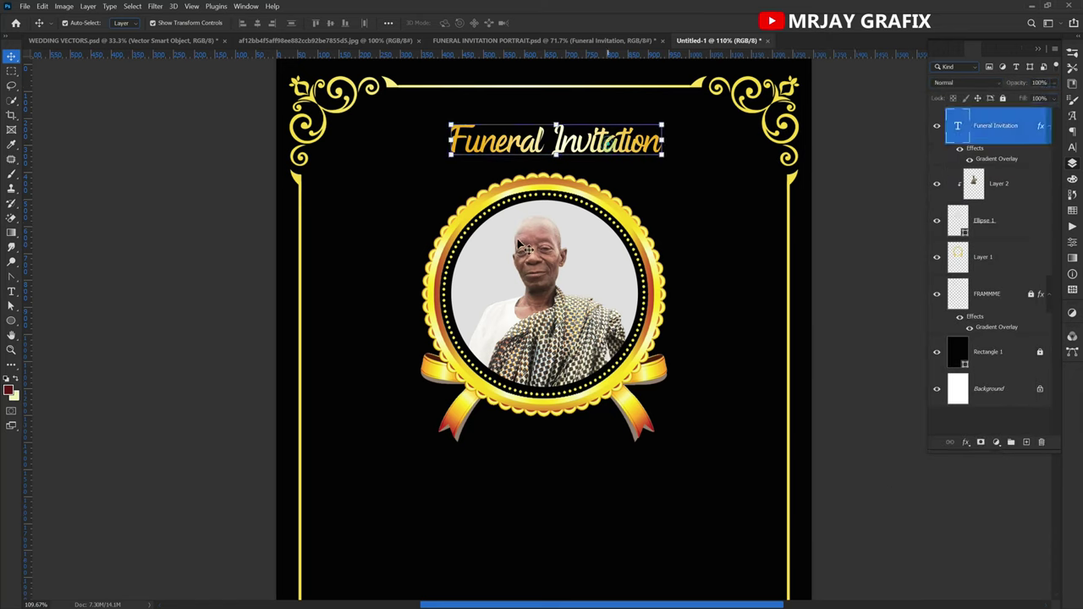
left_click(1073, 151)
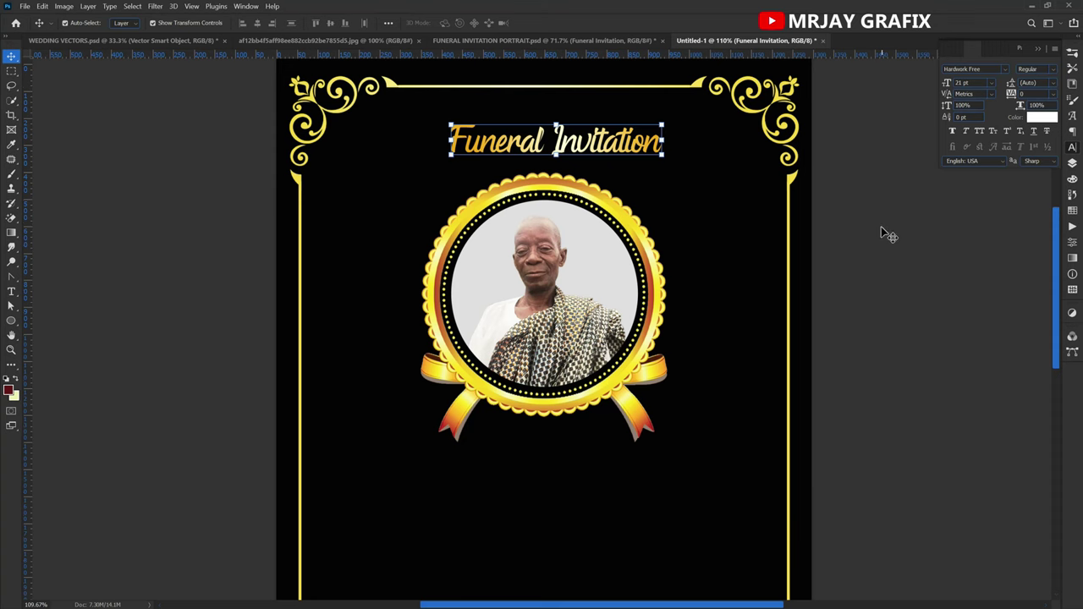
Enlarge the Funeral Invitation title slightly with Free Transform and commit it.
left_click(450, 42)
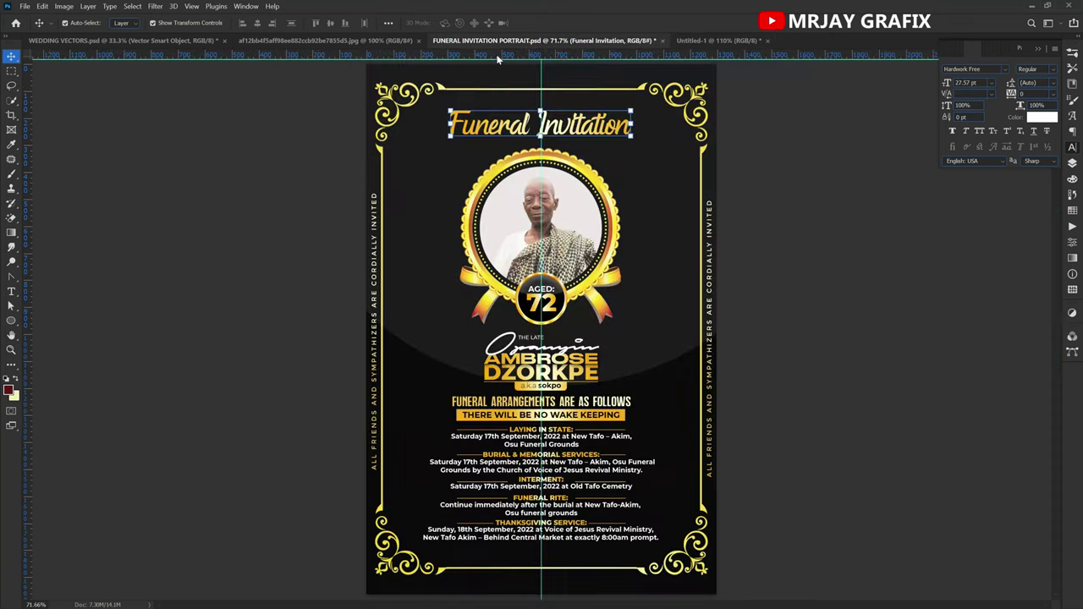
left_click(688, 40)
left_click(555, 152)
left_click_drag(556, 155, 553, 163)
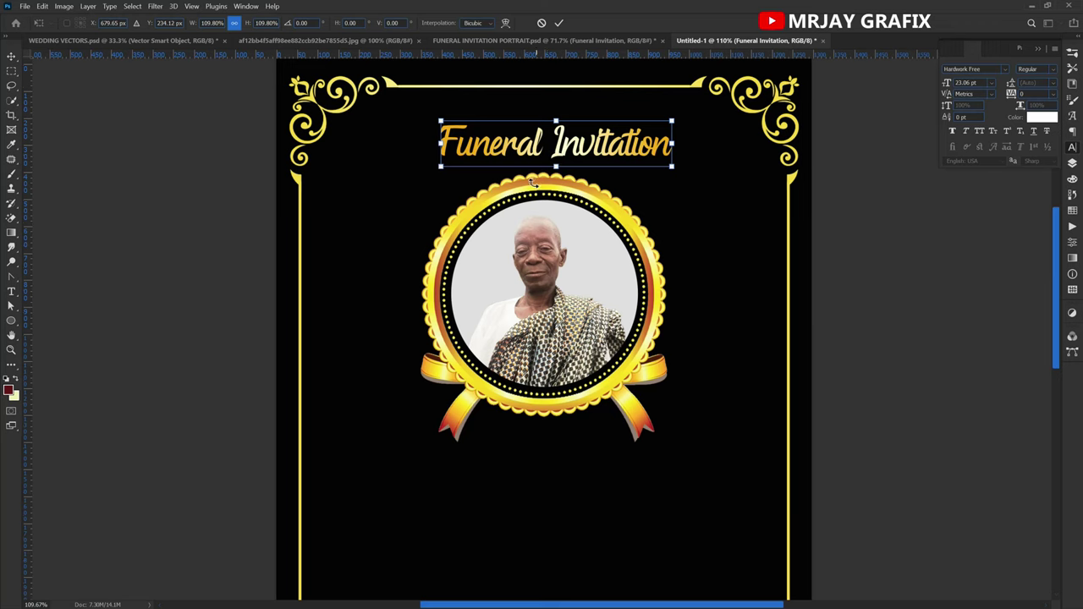
key("Return")
left_click(106, 130)
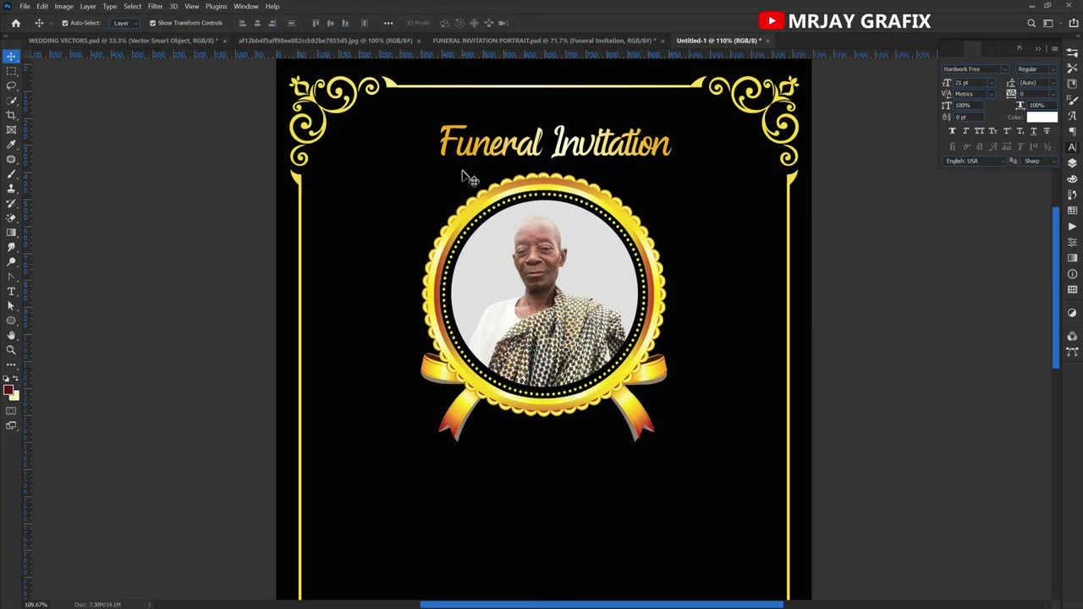
Add a vertical guide at 50% of the page width.
left_click(155, 7)
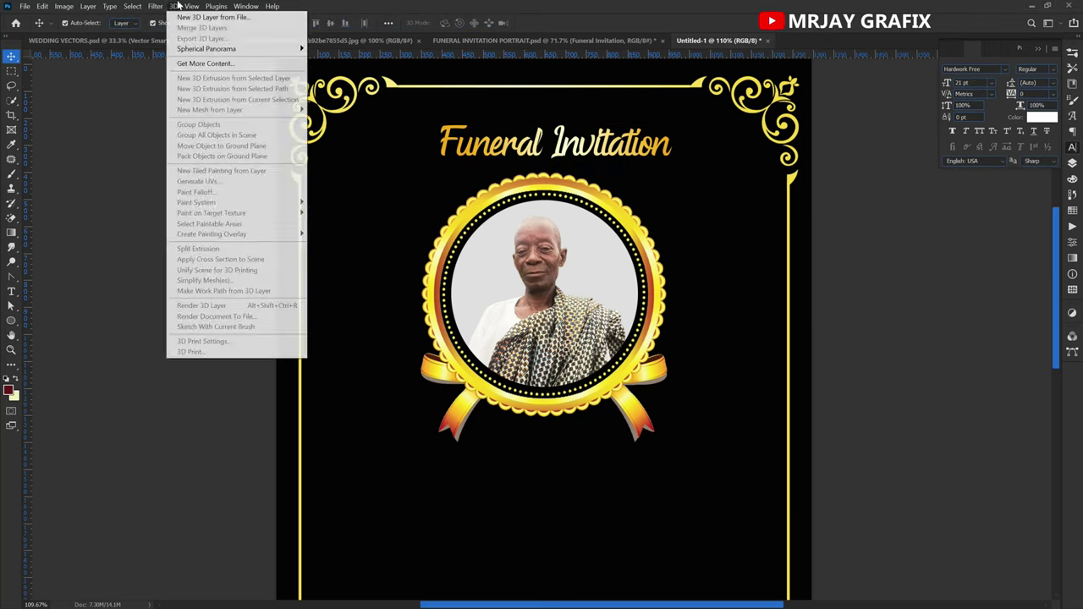
left_click(191, 6)
left_click(191, 5)
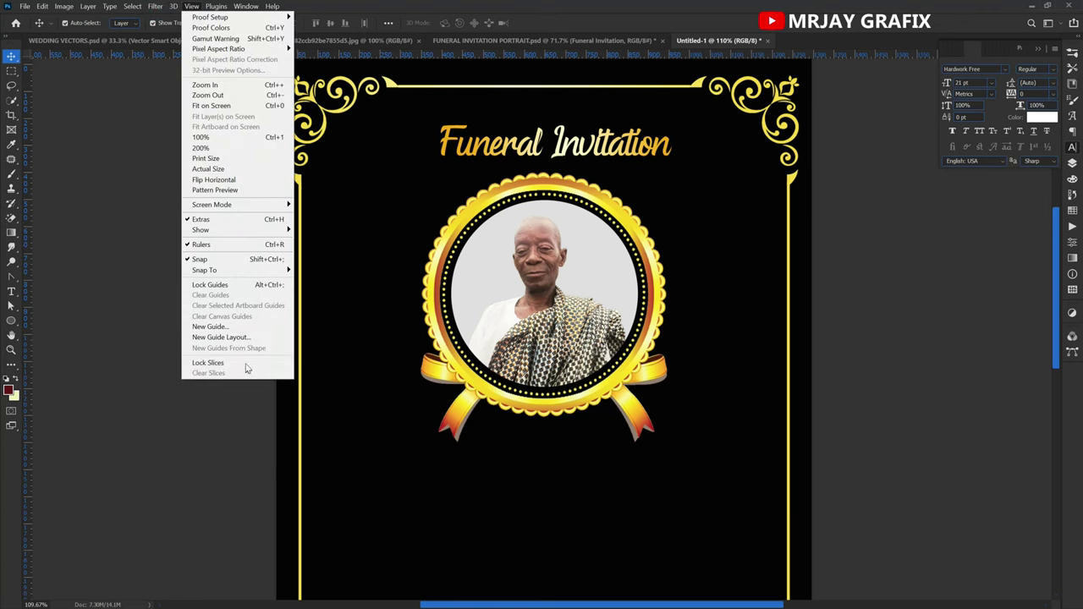
left_click(213, 328)
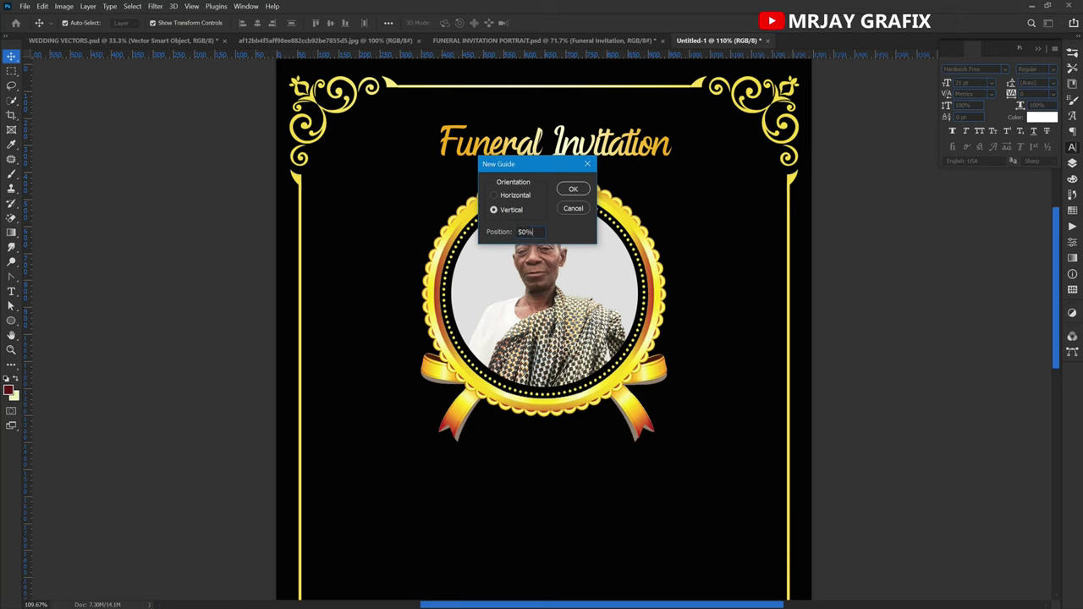
type("50%")
key("Return")
Move the Funeral Invitation title left so it centres on the middle guide.
left_click(476, 156)
left_click_drag(476, 156, 465, 157)
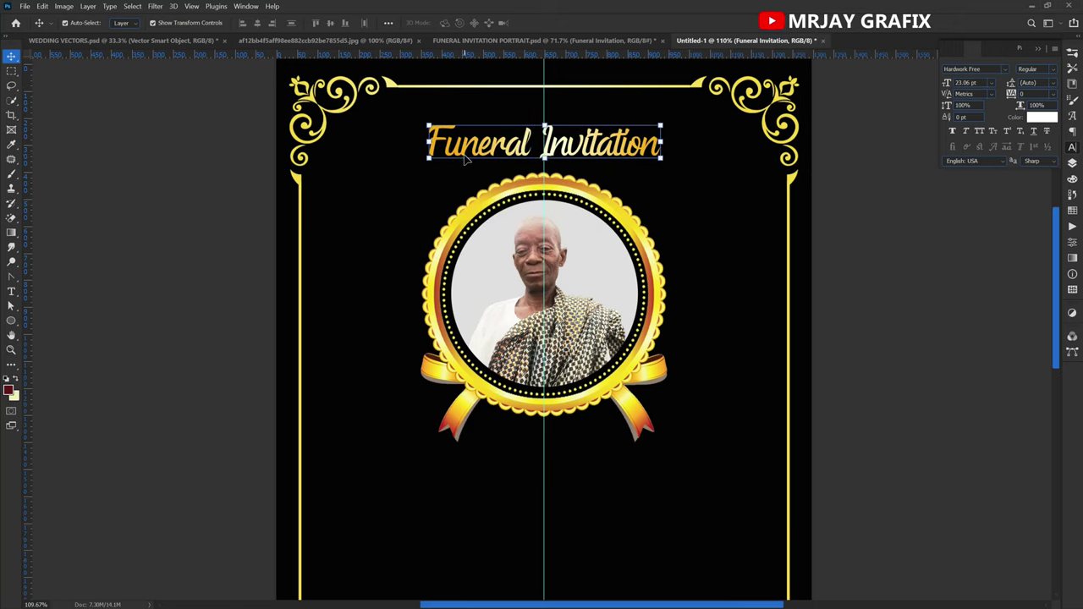
left_click(451, 279)
left_click(347, 296)
scroll(445, 249, "down", 2)
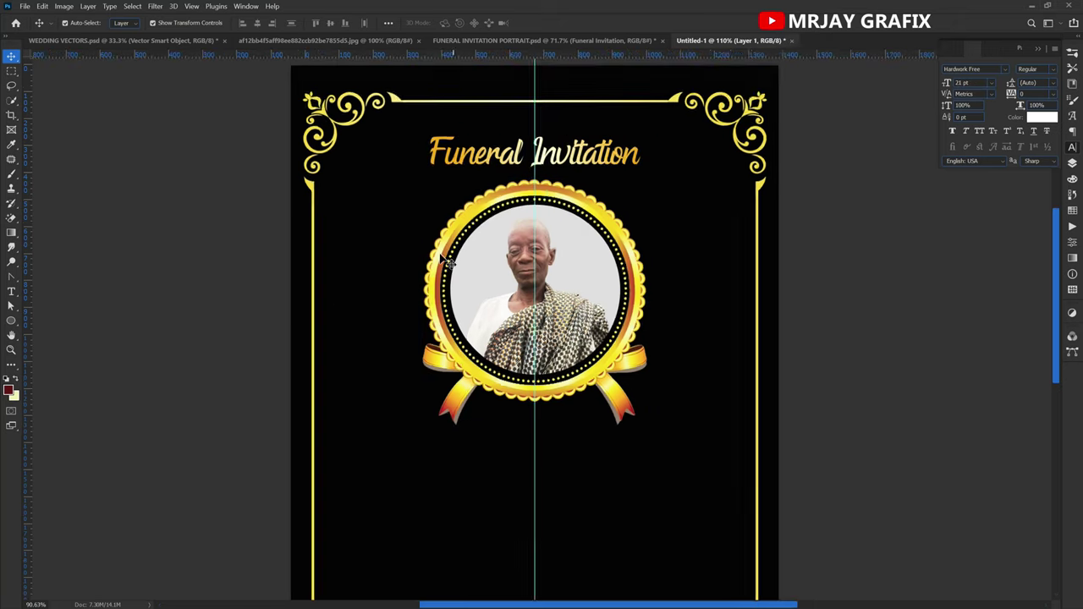
scroll(448, 247, "down", 3)
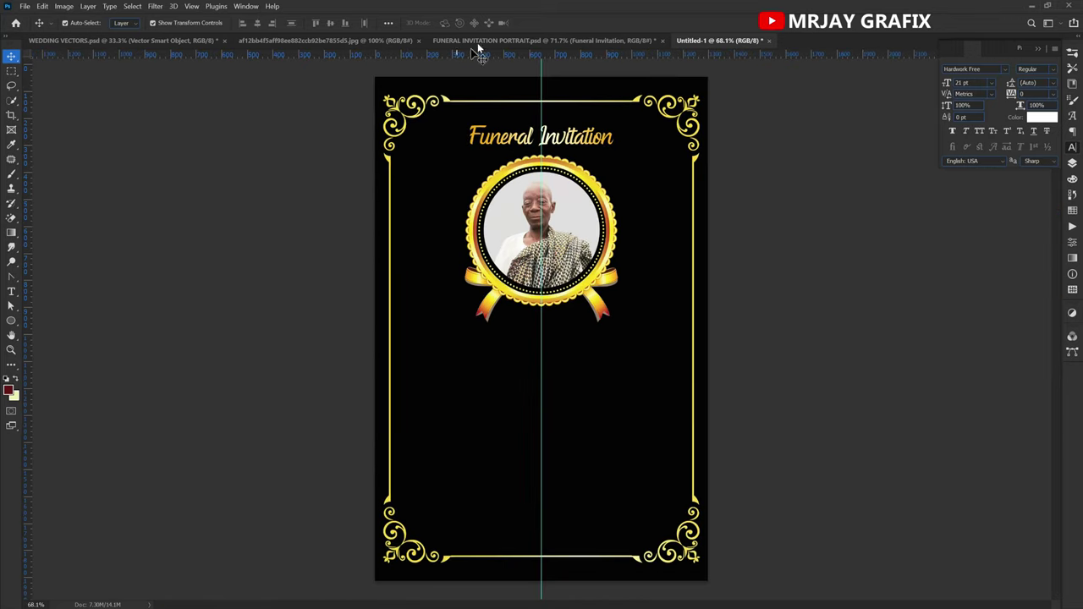
left_click(484, 44)
left_click(240, 394)
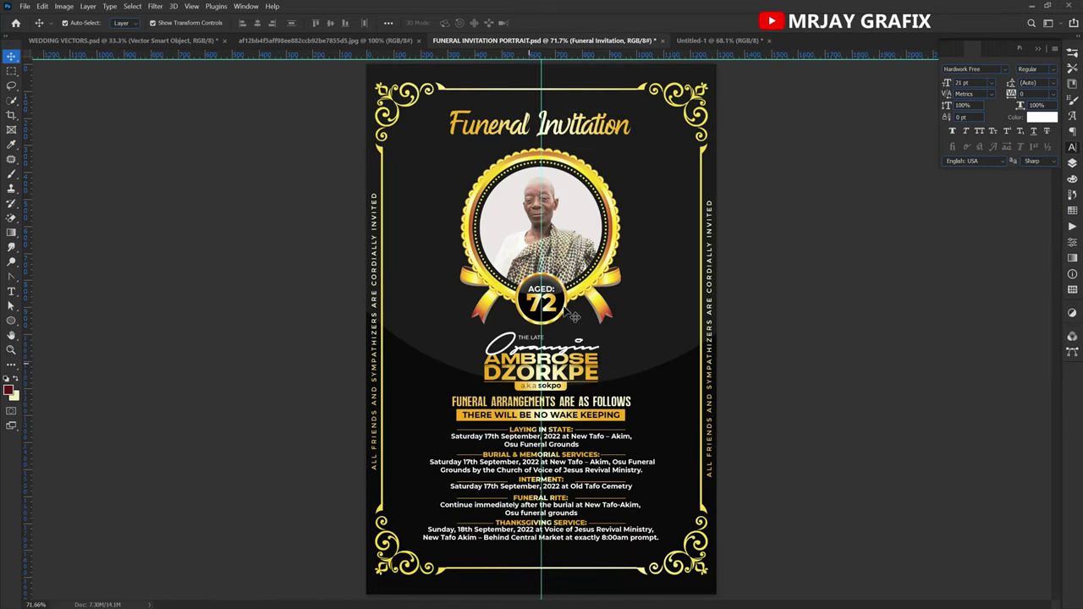
scroll(540, 287, "up", 3)
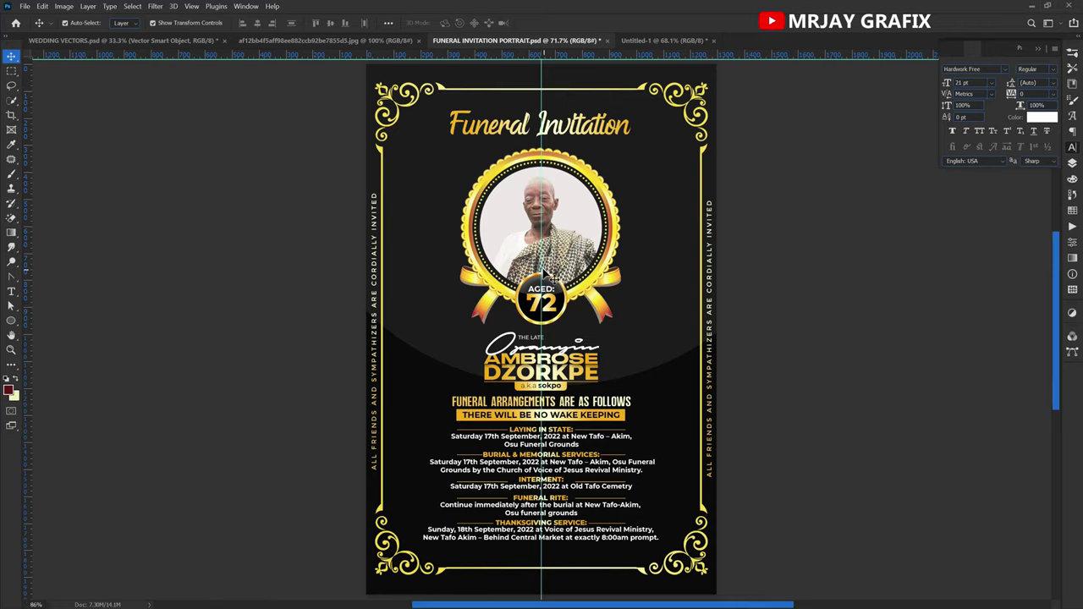
scroll(540, 286, "down", 3)
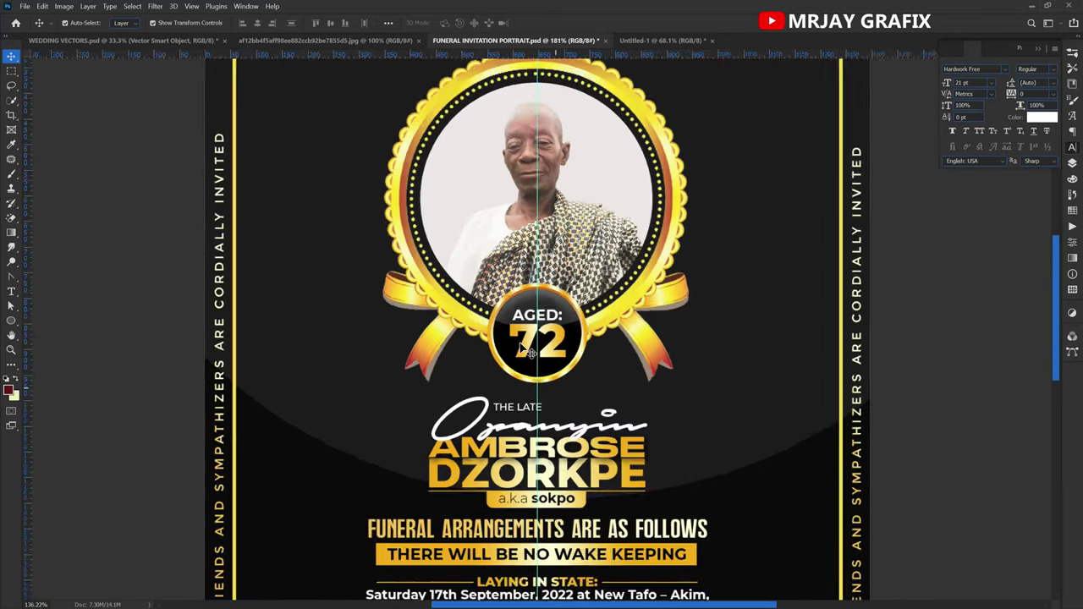
left_click(650, 40)
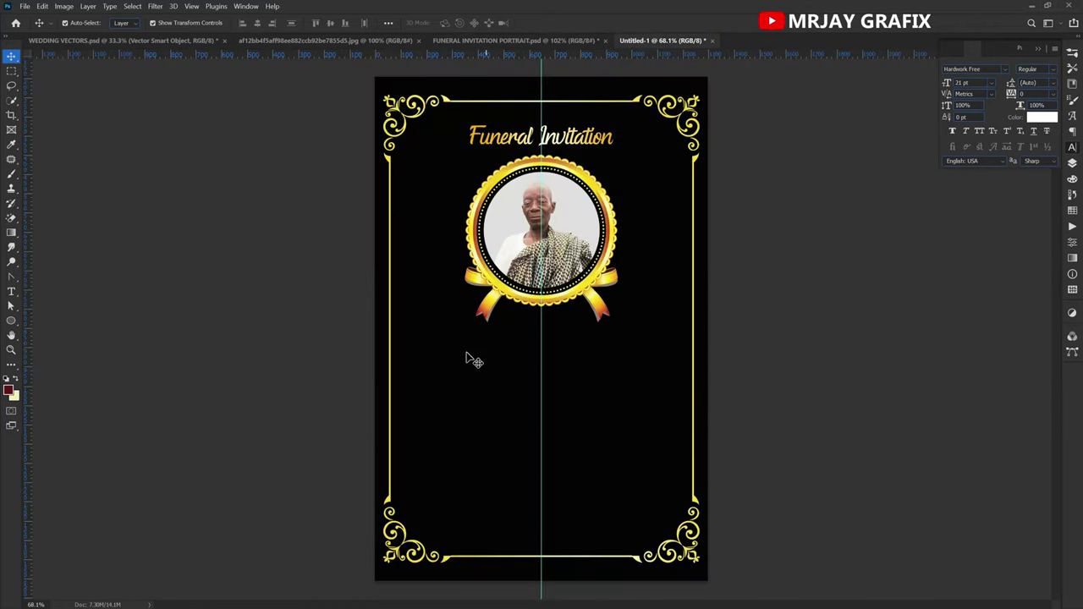
scroll(466, 347, "up", 1)
scroll(464, 346, "up", 2)
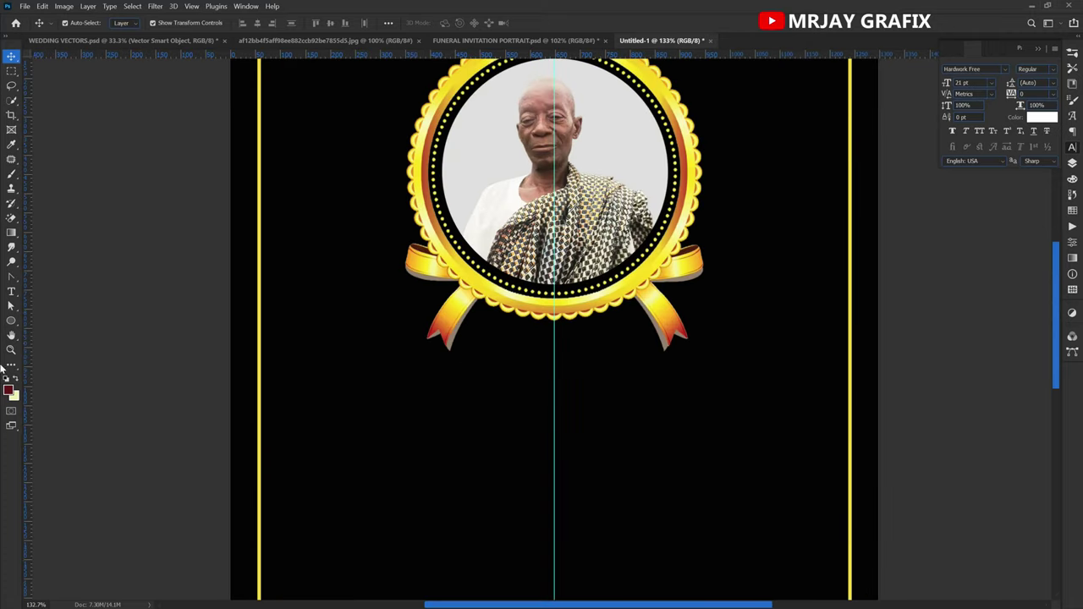
Draw a dark maroon circle at the medallion's bottom centre and show the Layers panel.
left_click(11, 322)
left_click_drag(512, 243, 605, 389)
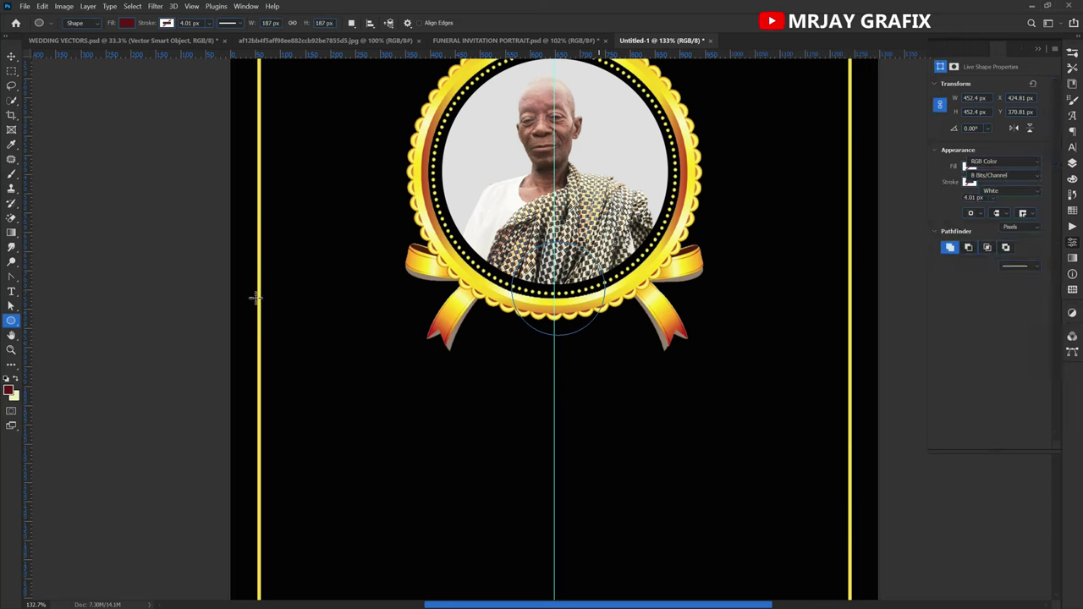
left_click(12, 56)
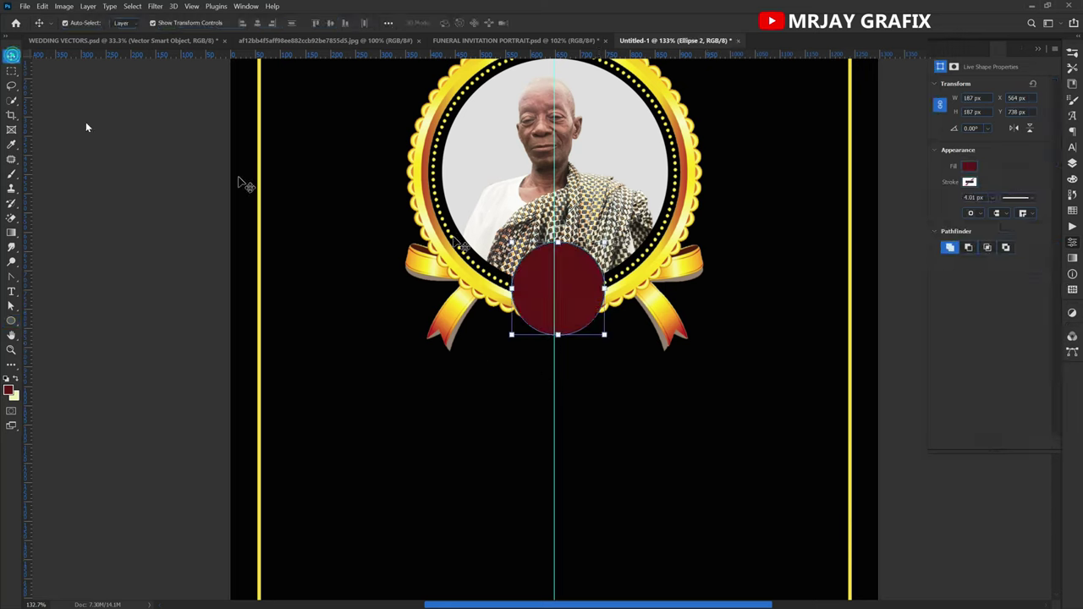
left_click_drag(523, 285, 525, 304)
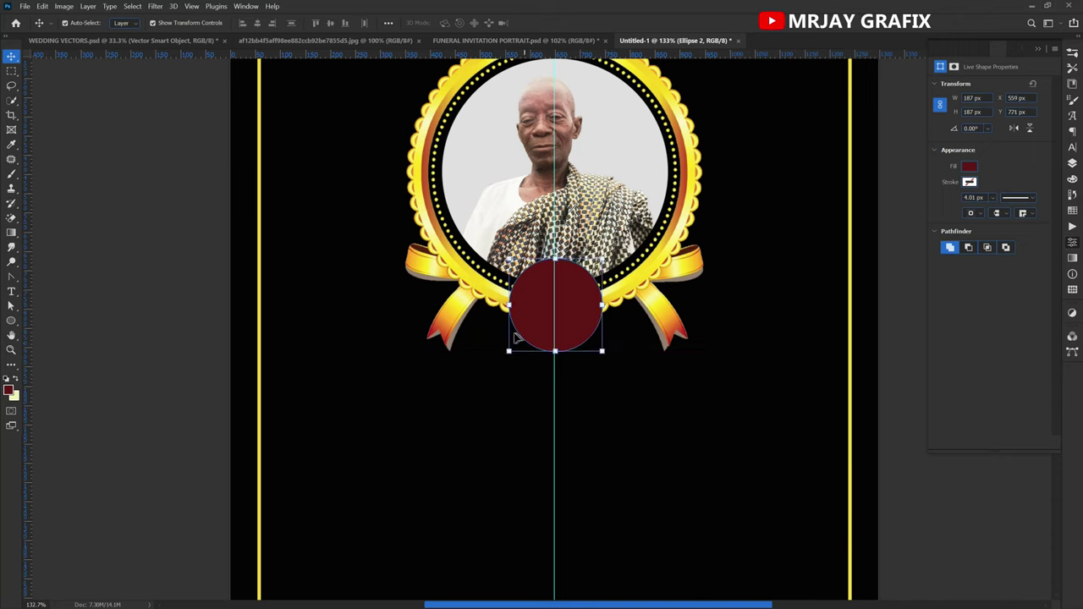
left_click(1072, 165)
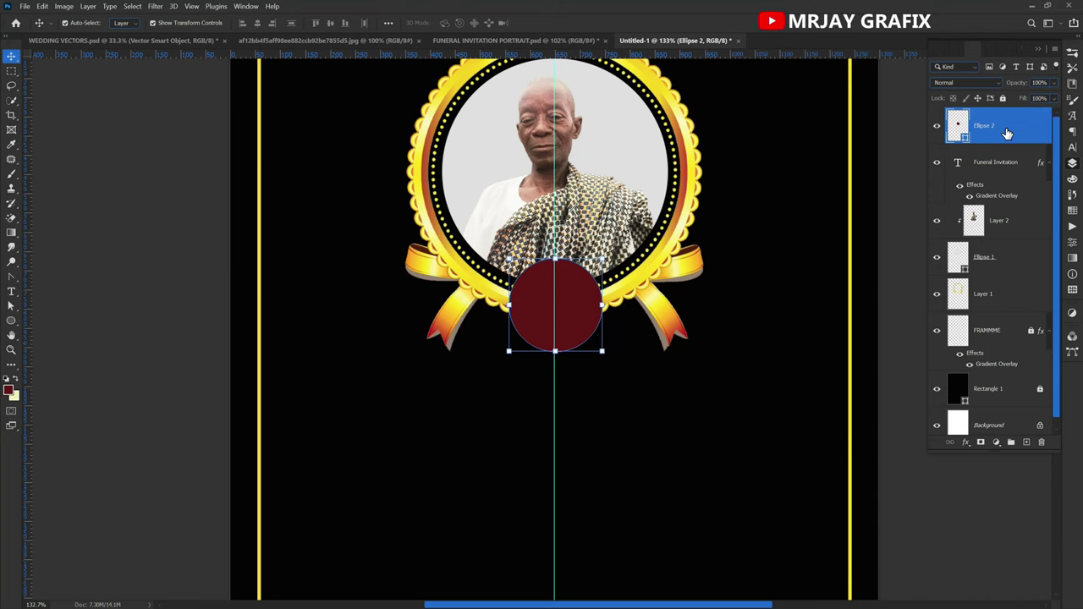
left_click_drag(961, 137, 376, 269)
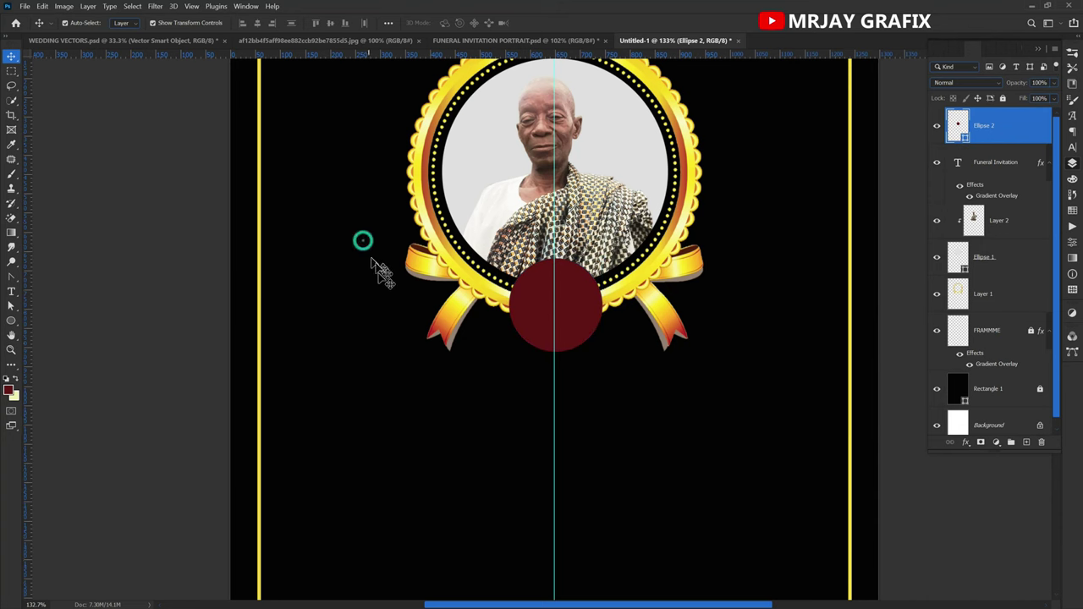
scroll(381, 271, "down", 5)
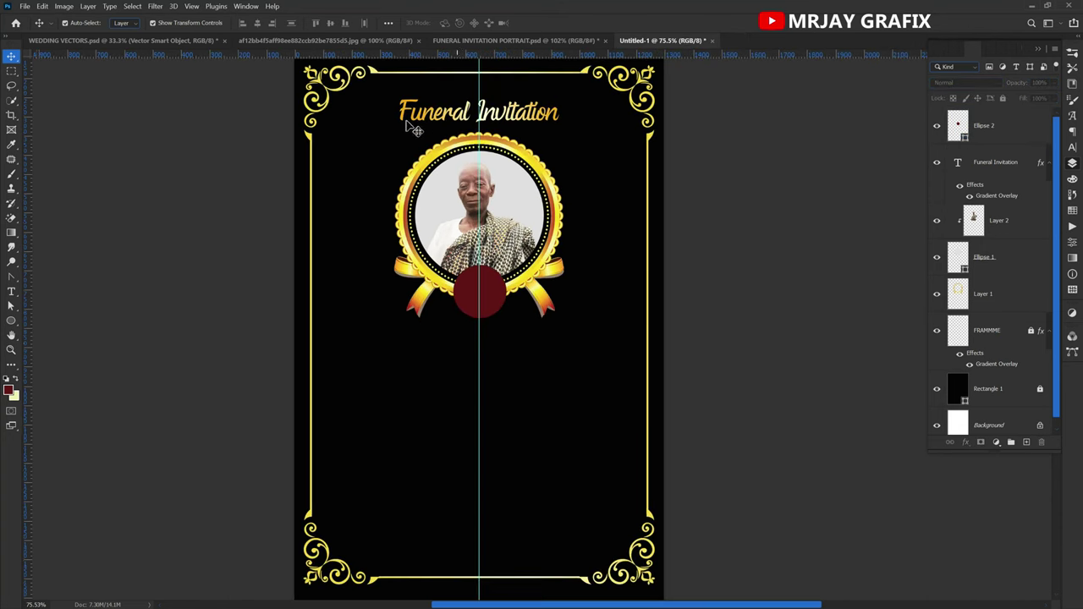
left_click(440, 125)
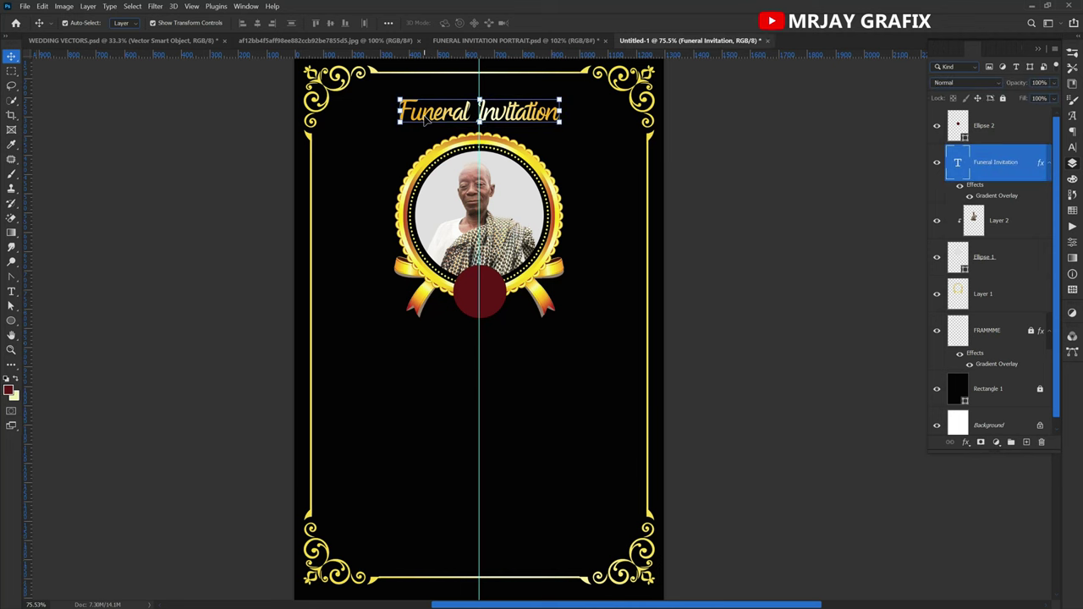
left_click(540, 40)
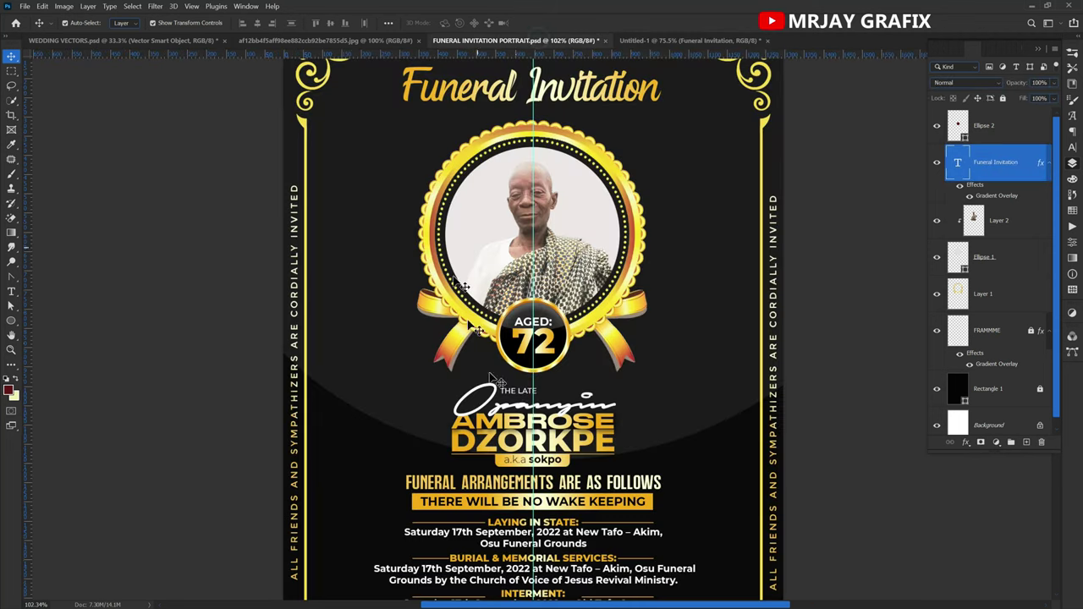
scroll(533, 338, "up", 5)
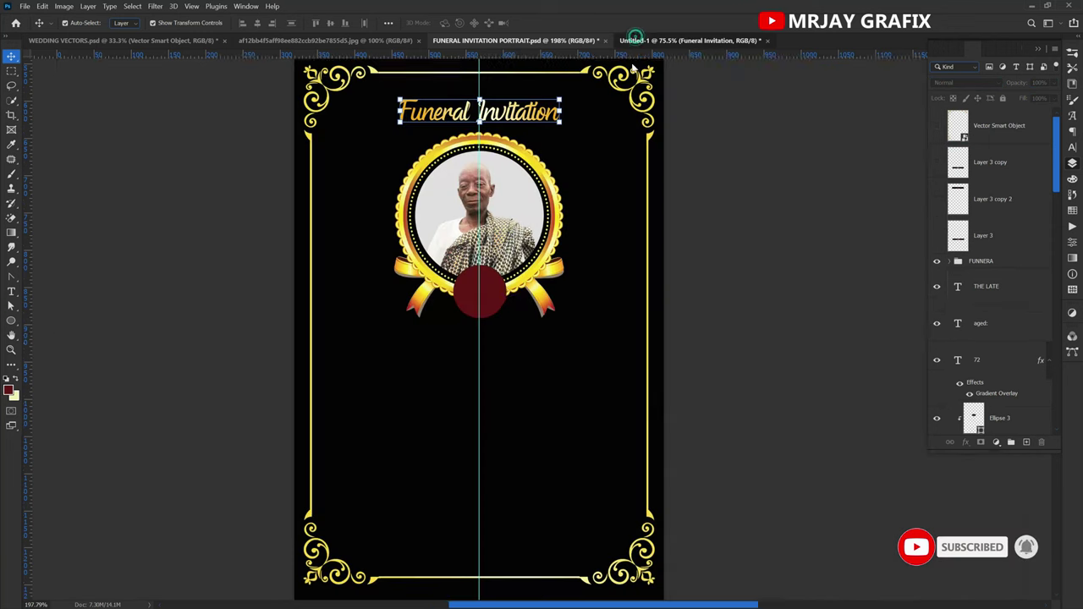
left_click(645, 40)
scroll(476, 259, "up", 4)
mouse_move(474, 304)
left_mouse_down()
mouse_move(470, 323)
mouse_move(467, 310)
left_mouse_up()
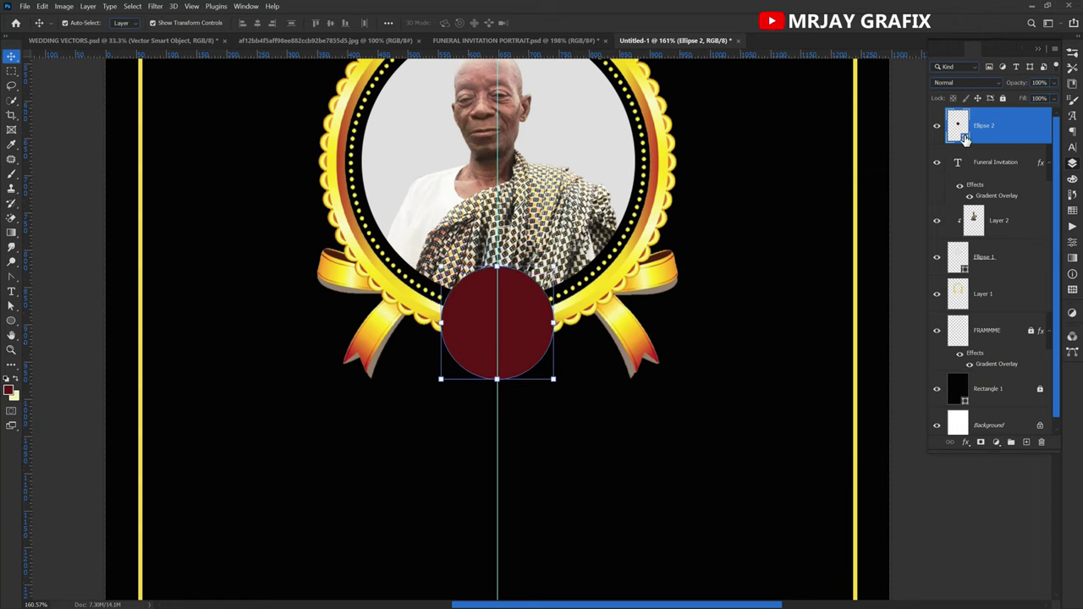
Paste the copied gold gradient layer style onto the Ellipse 2 circle and reselect it.
right_click(1018, 120)
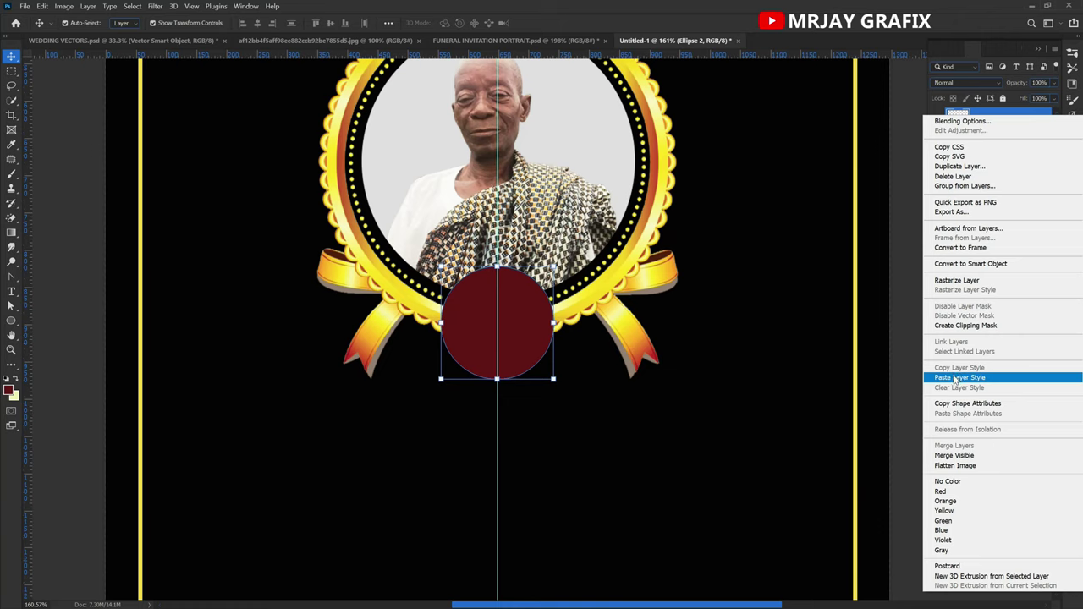
left_click(966, 378)
left_click(394, 412)
left_click(464, 349)
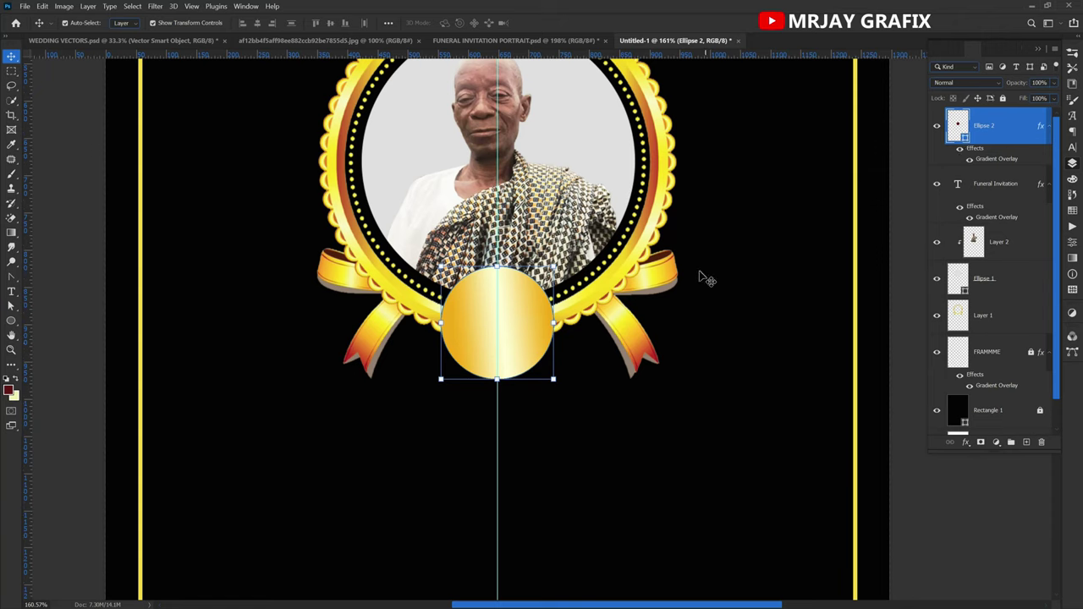
In the circle's Gradient Overlay editor, add an orange stop at 81% and a pale-yellow stop at 11%.
double_click(997, 160)
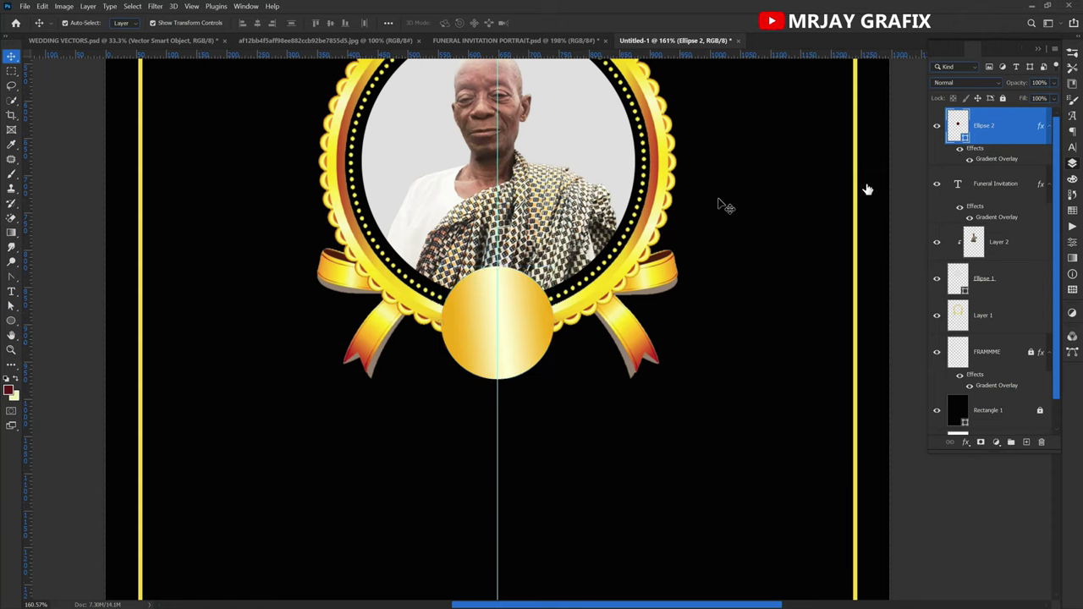
left_click_drag(505, 131, 831, 137)
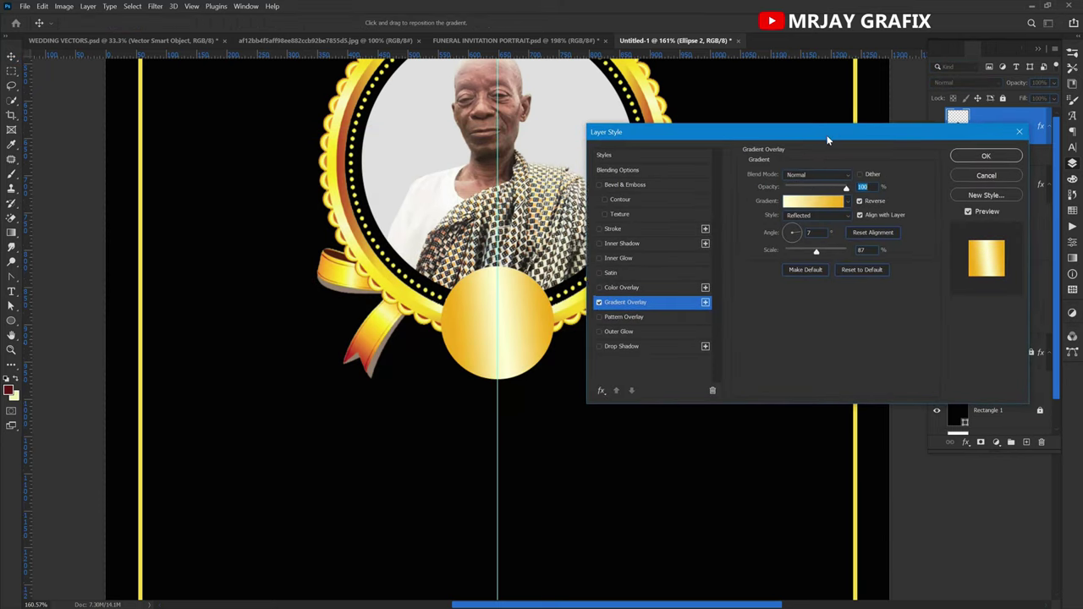
left_click(816, 203)
left_click_drag(630, 146, 812, 110)
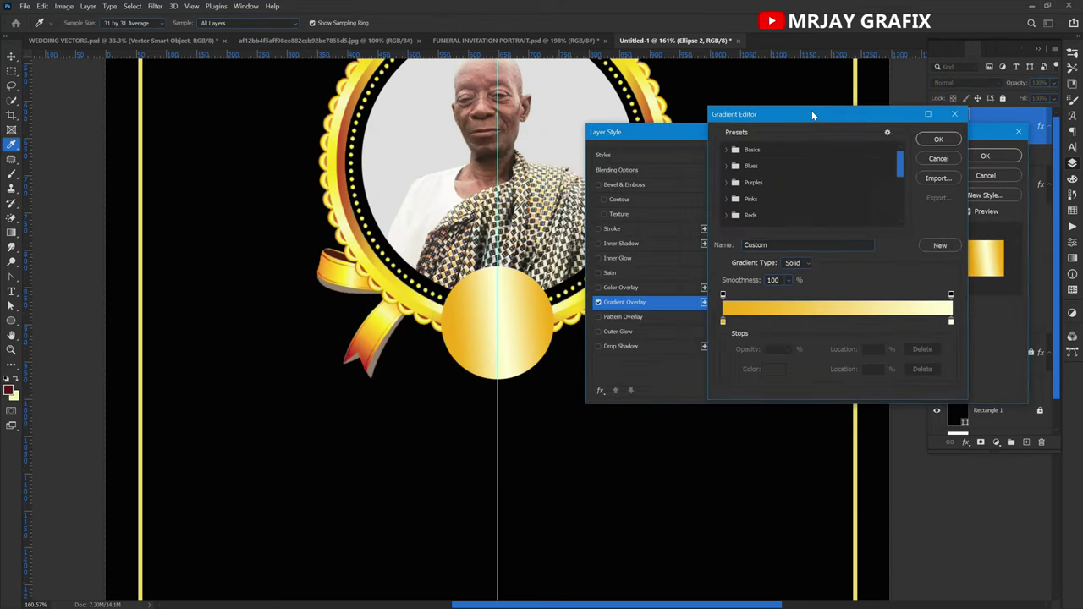
left_click(724, 323)
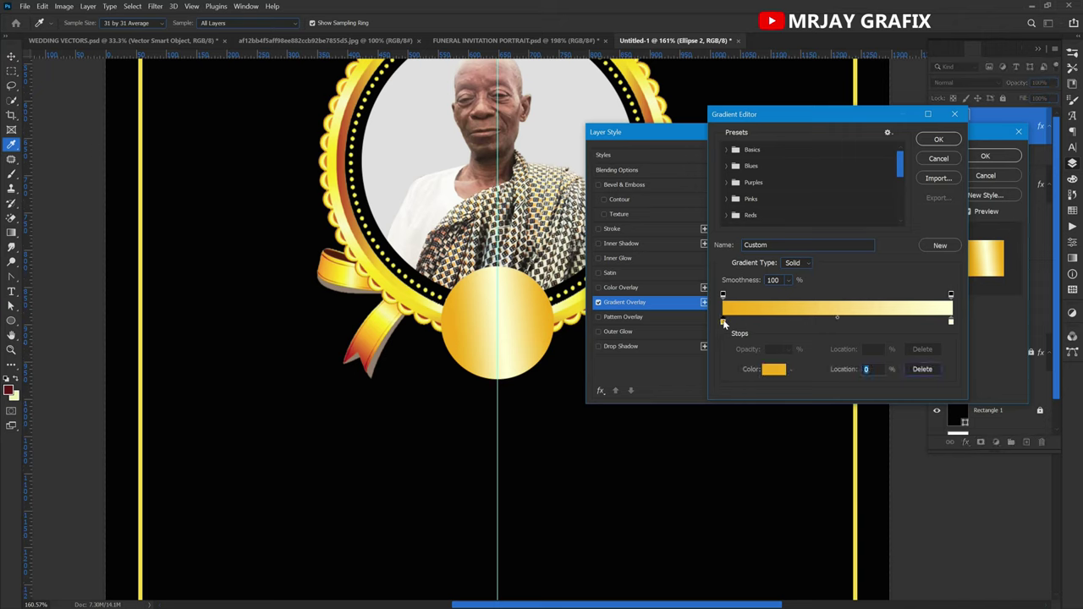
left_click(909, 323)
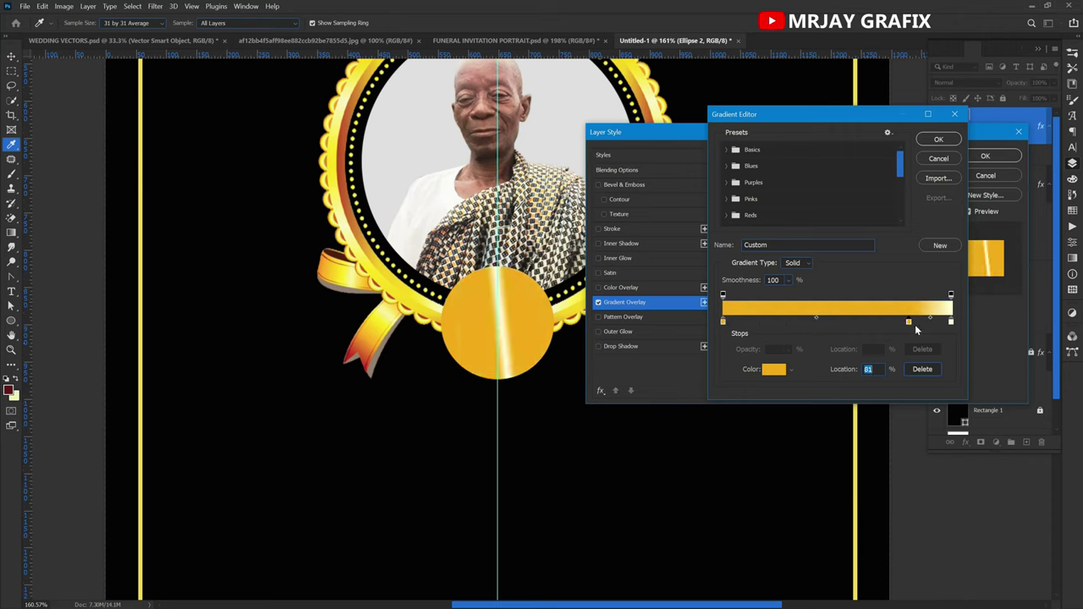
left_click(952, 326)
left_click(748, 323)
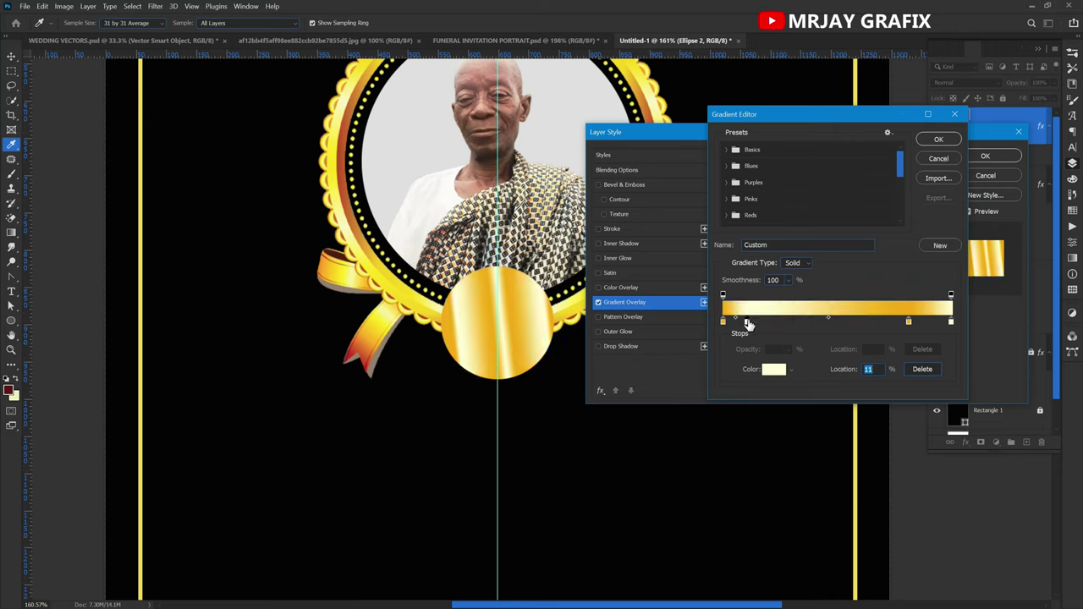
Add alternating stops: orange, pale yellow at 43%, orange at 55%, pale yellow at 70%.
left_click(724, 322)
left_click(792, 323)
left_click(748, 323)
left_click(820, 323)
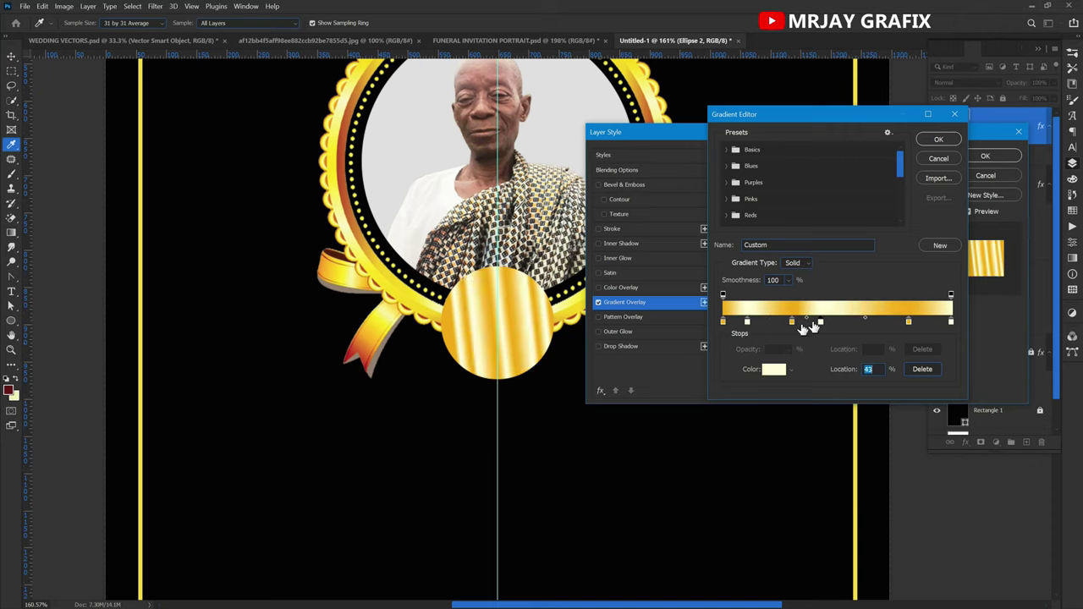
left_click(849, 323)
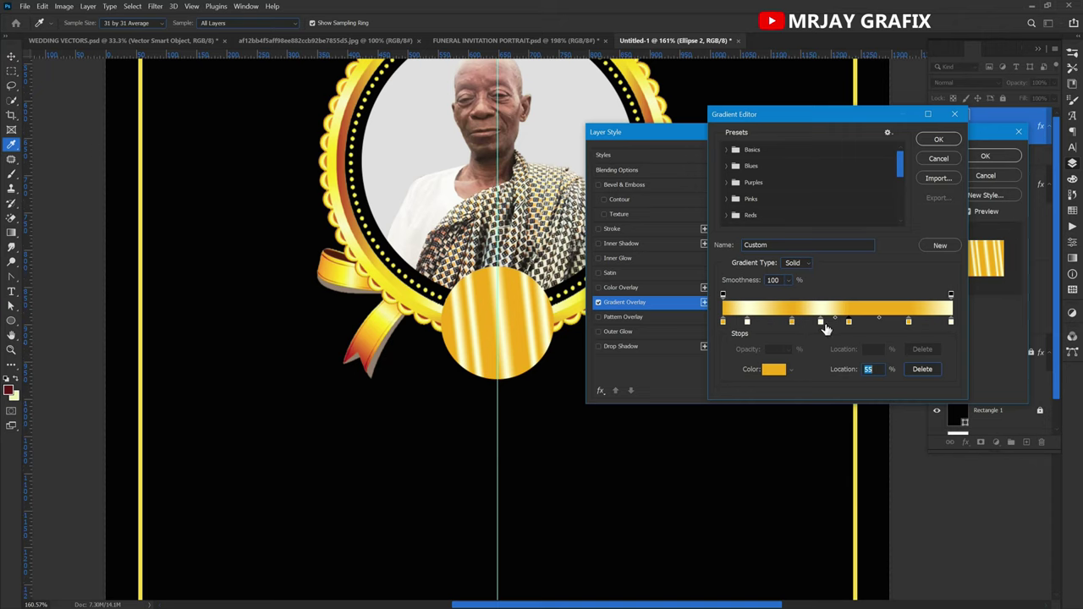
left_click(883, 322)
Shift orange stops to about 61% and 25%, then confirm the striped gradient.
left_click_drag(911, 324, 920, 324)
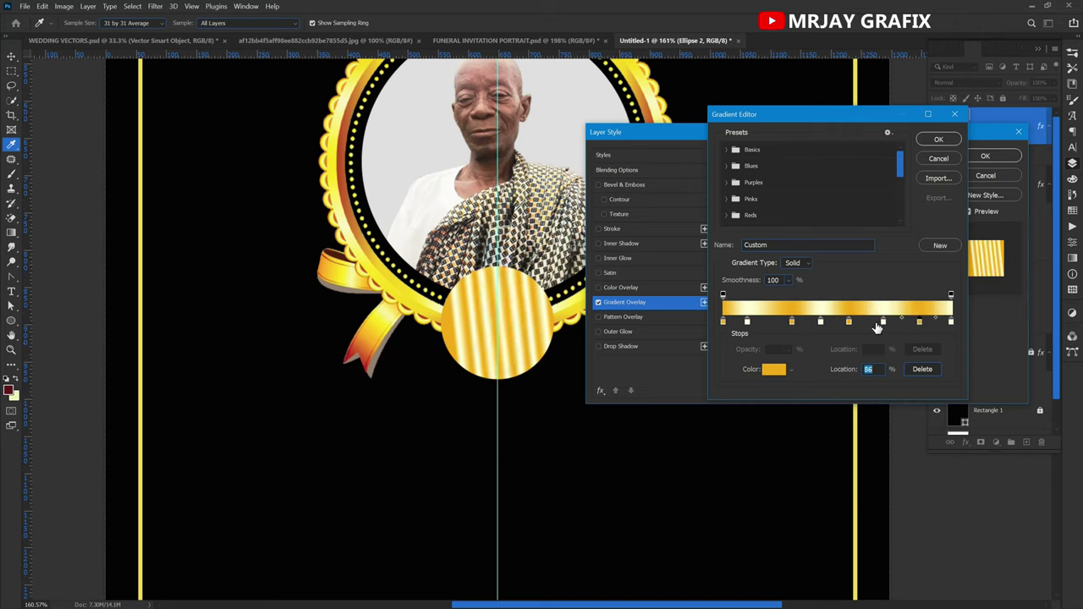
left_click(884, 323)
left_click_drag(849, 323, 862, 323)
mouse_move(791, 322)
left_mouse_down()
mouse_move(780, 323)
mouse_move(811, 326)
left_mouse_up()
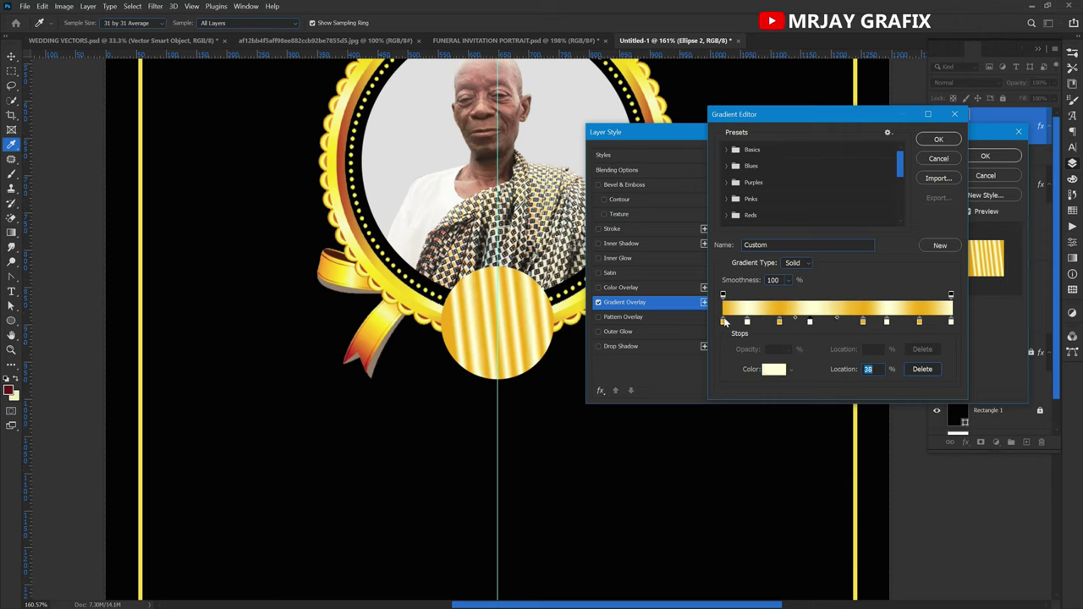
left_click_drag(724, 324, 724, 343)
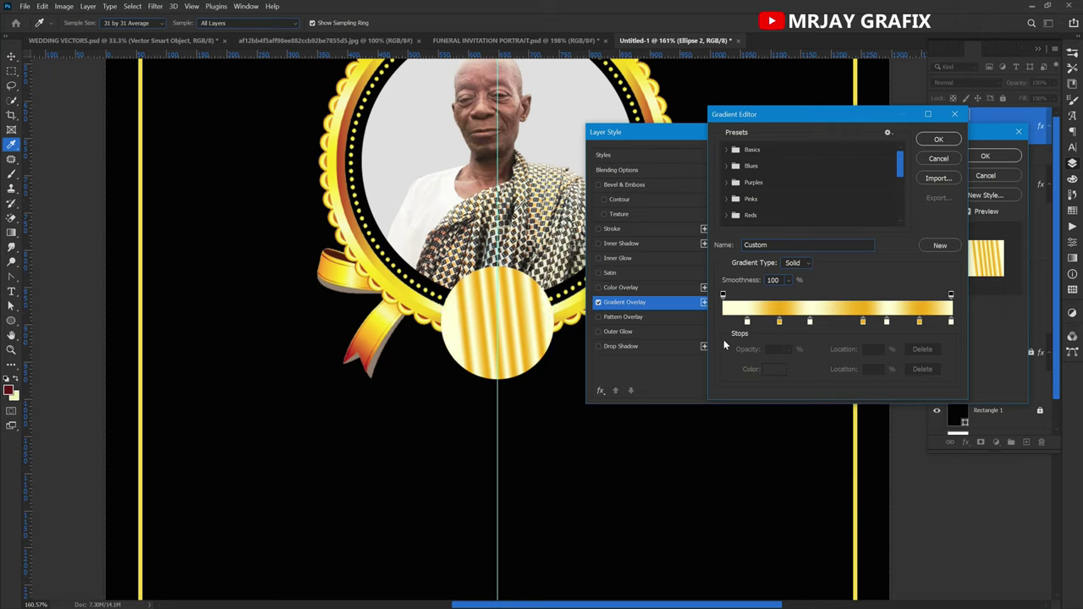
key("ctrl+z")
left_click(939, 139)
left_click(957, 159)
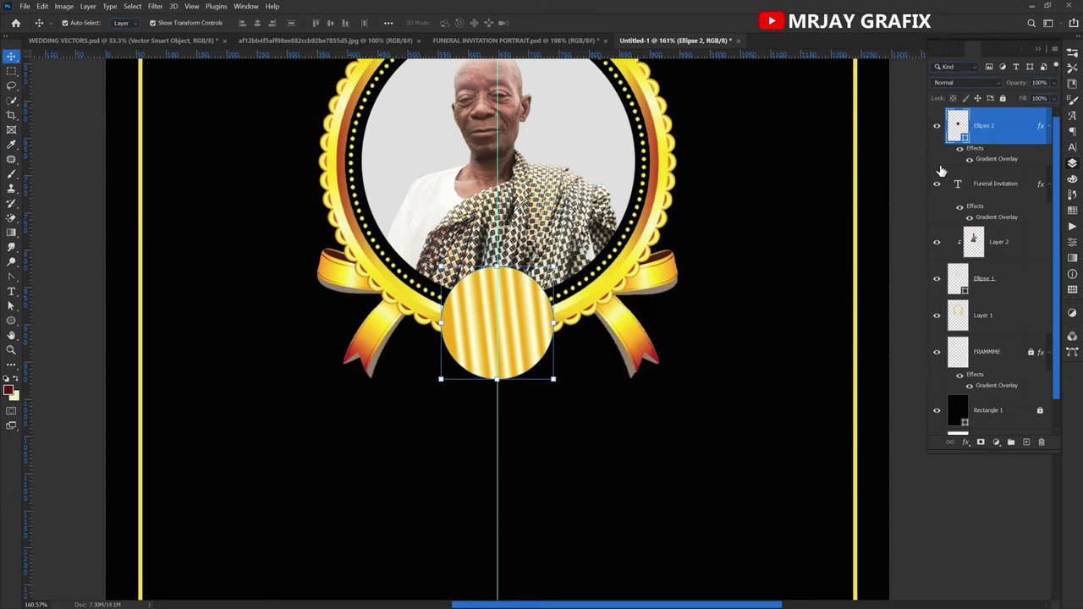
Duplicate the striped gold circle and shrink the copy slightly.
left_click(1050, 127)
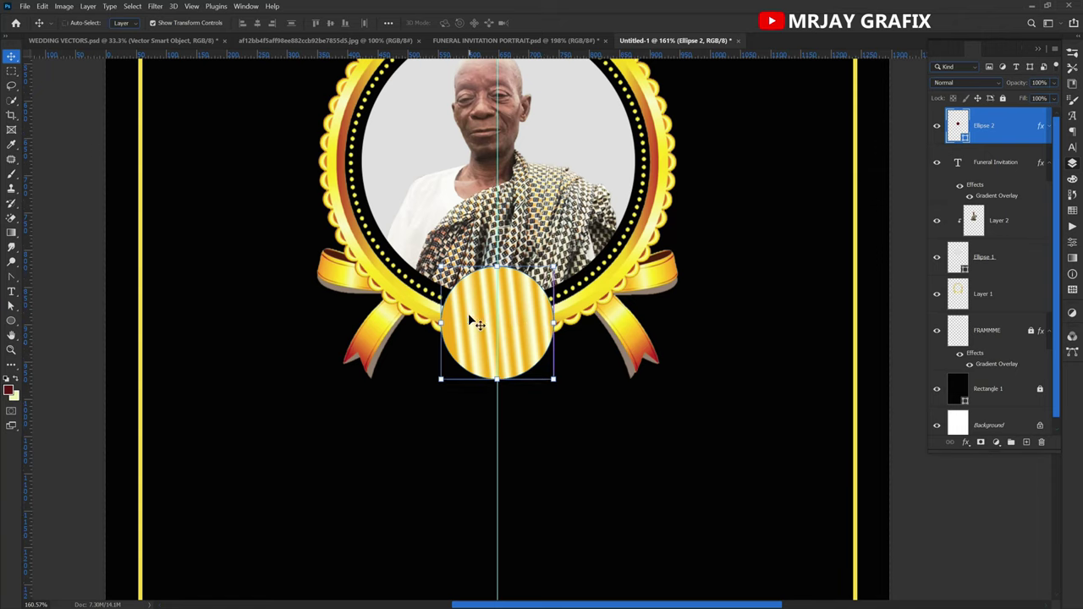
key("ctrl+j")
key("ctrl+t")
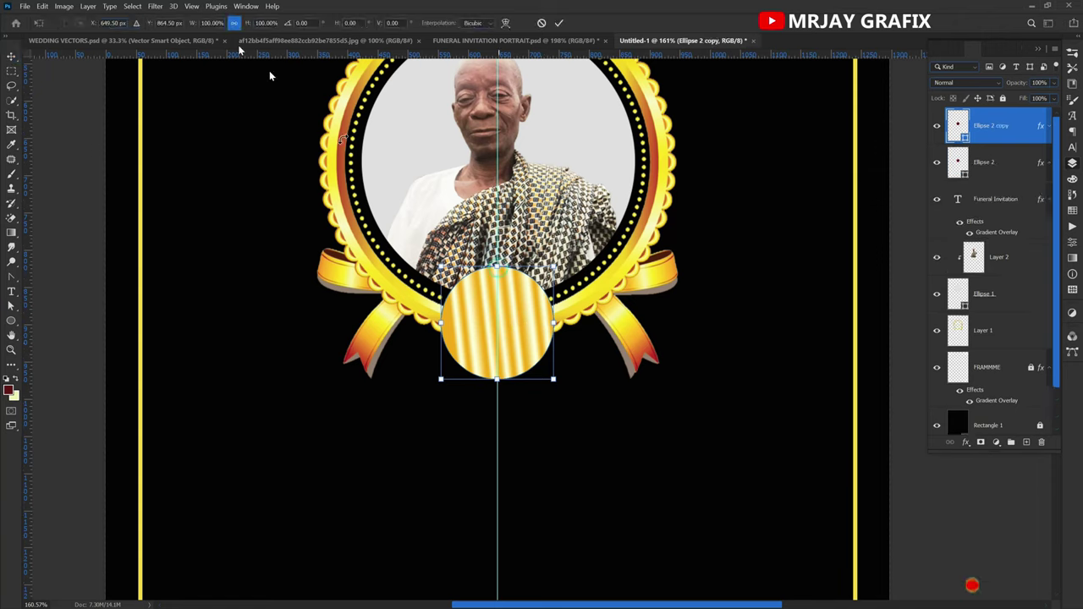
left_click_drag(254, 26, 243, 28)
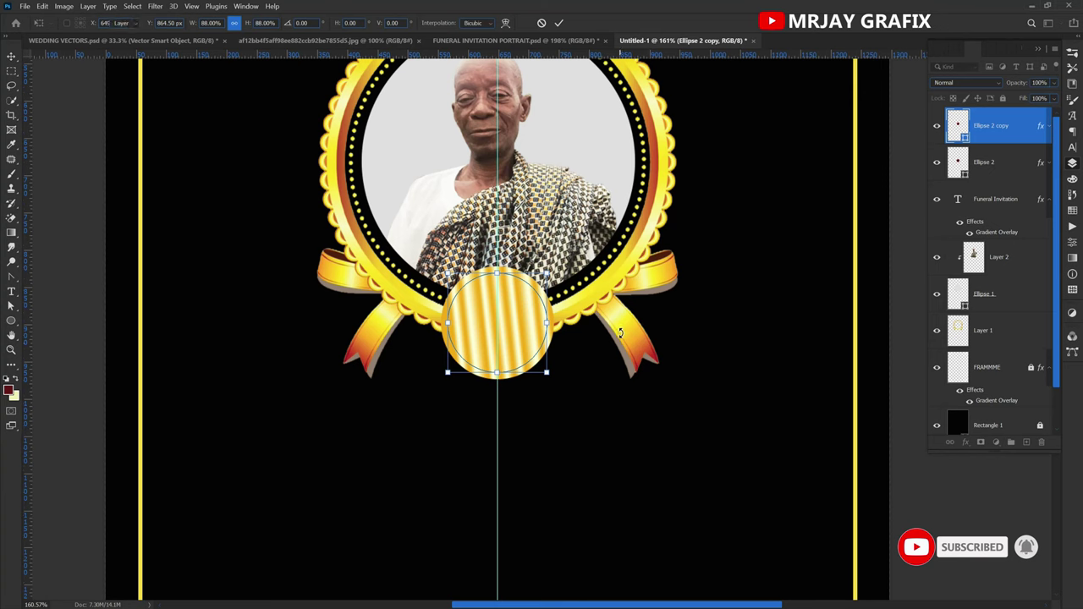
key("Return")
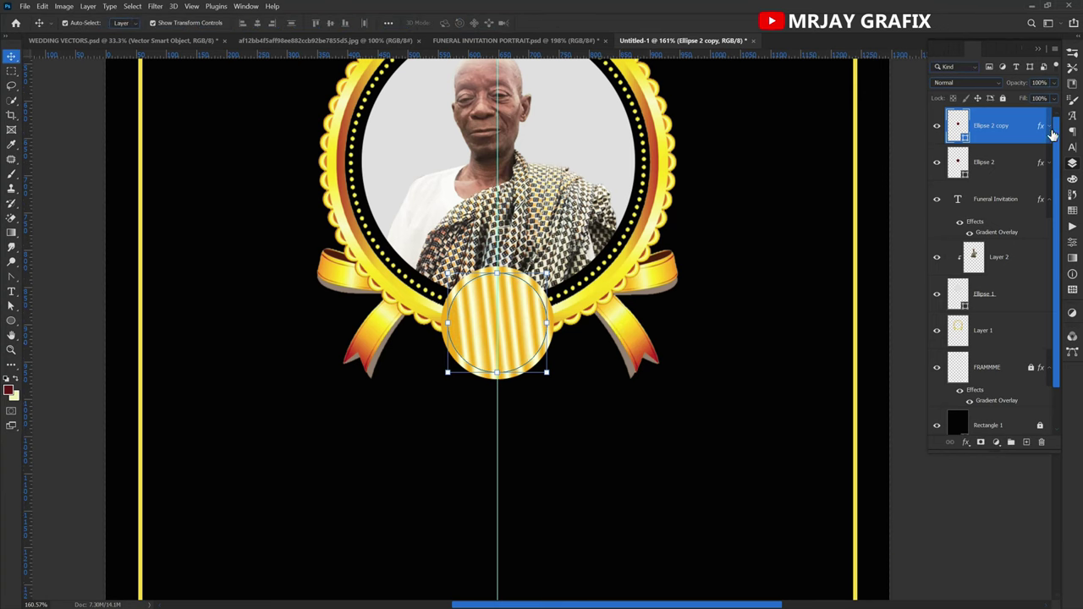
Hide the copy's gradient overlay and fill it with black #040304 sampled from the background.
left_click(1048, 127)
left_click(960, 149)
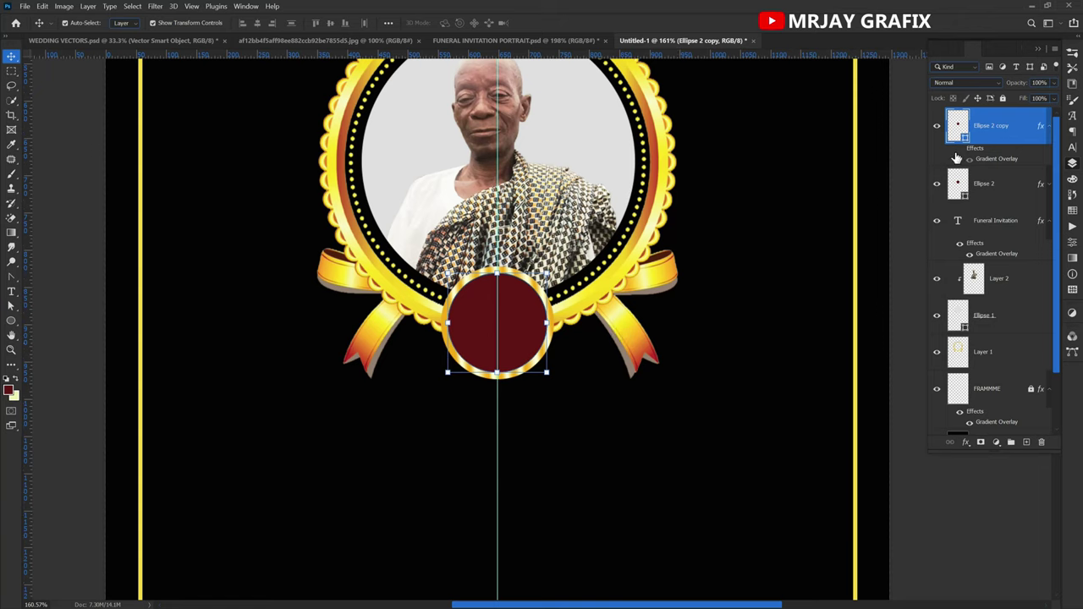
left_click(960, 149)
left_click(960, 149)
double_click(957, 127)
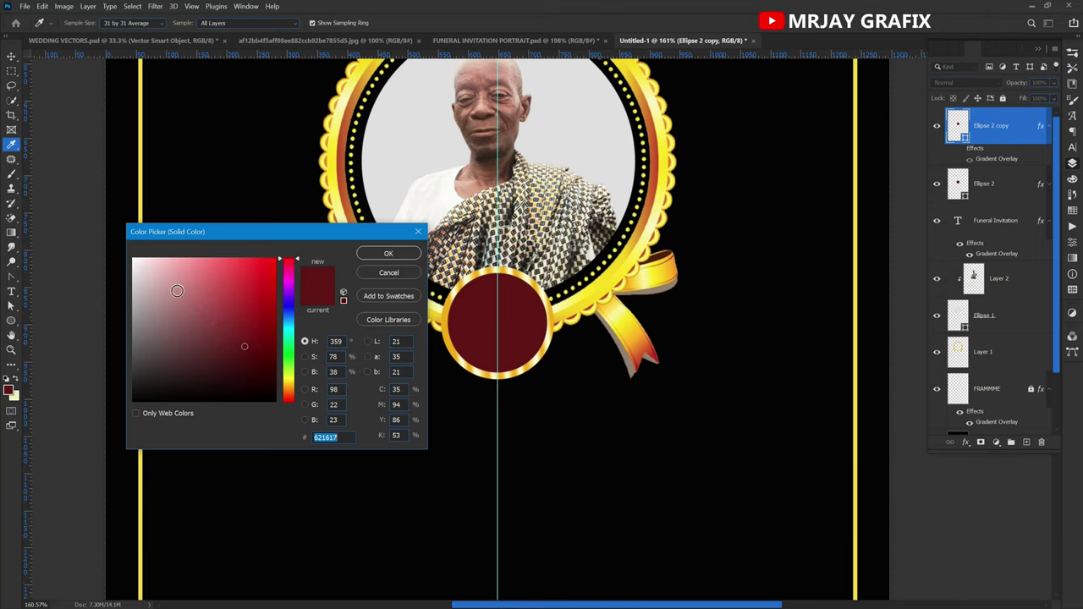
left_click(289, 474)
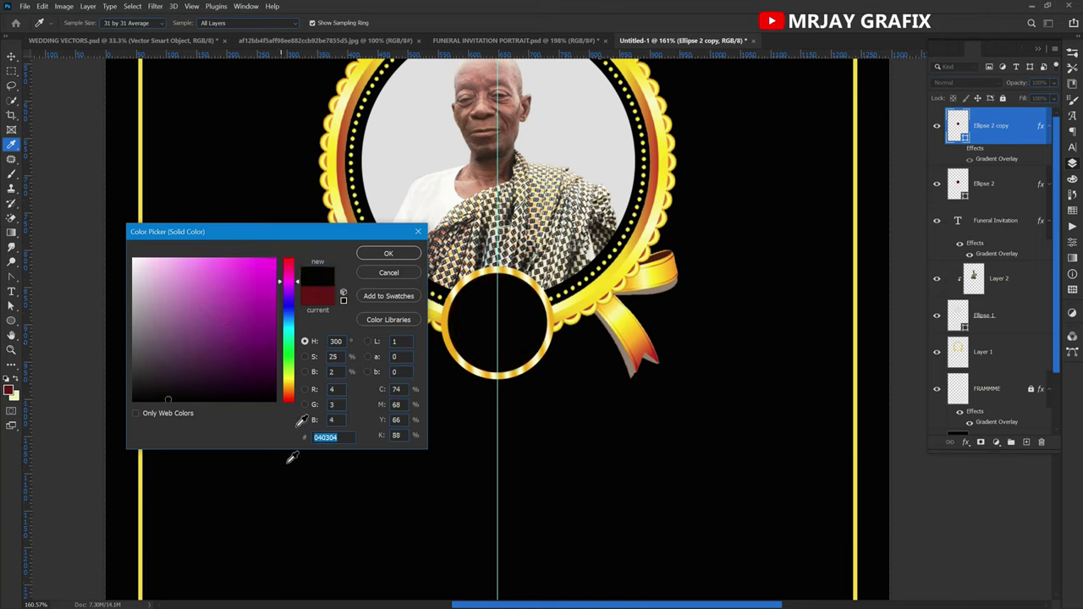
left_click(370, 254)
Reselect the small copy and leave its gradient overlay hidden, showing black inside the gold rim.
left_click(88, 260)
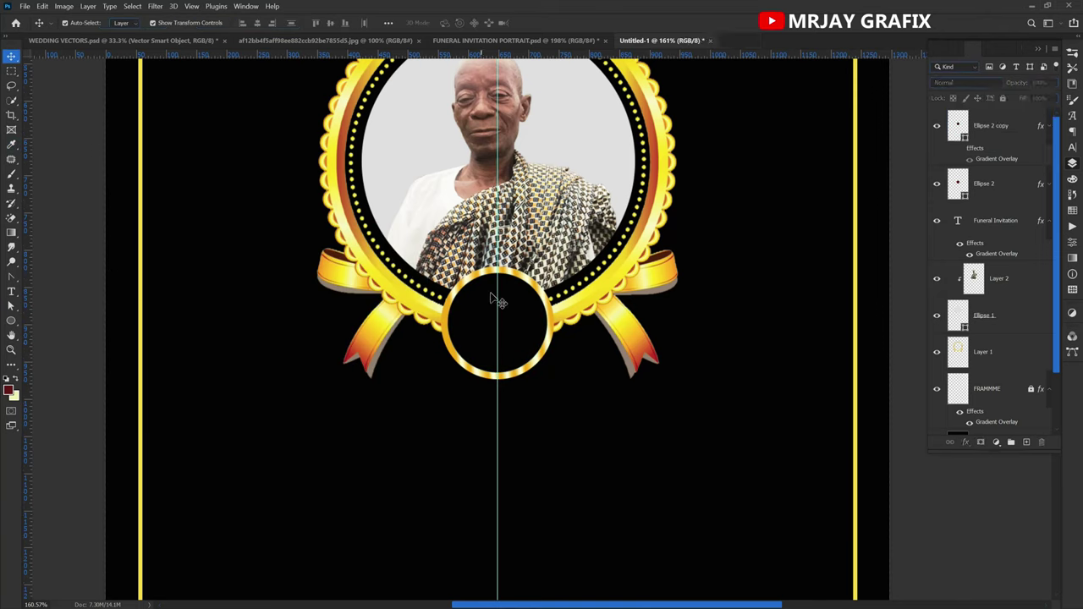
left_click(471, 323)
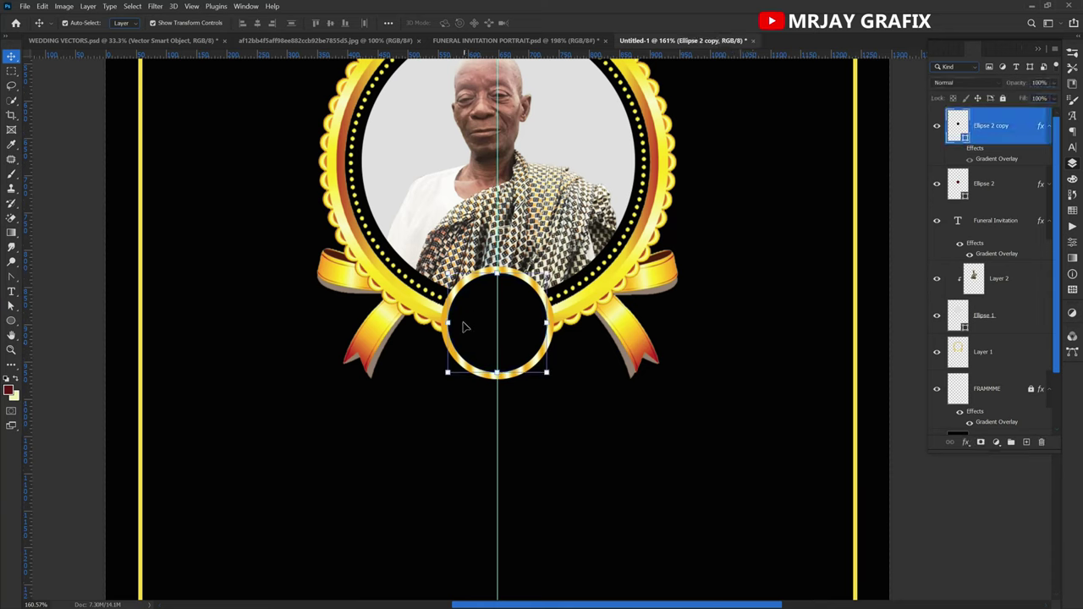
left_click(960, 150)
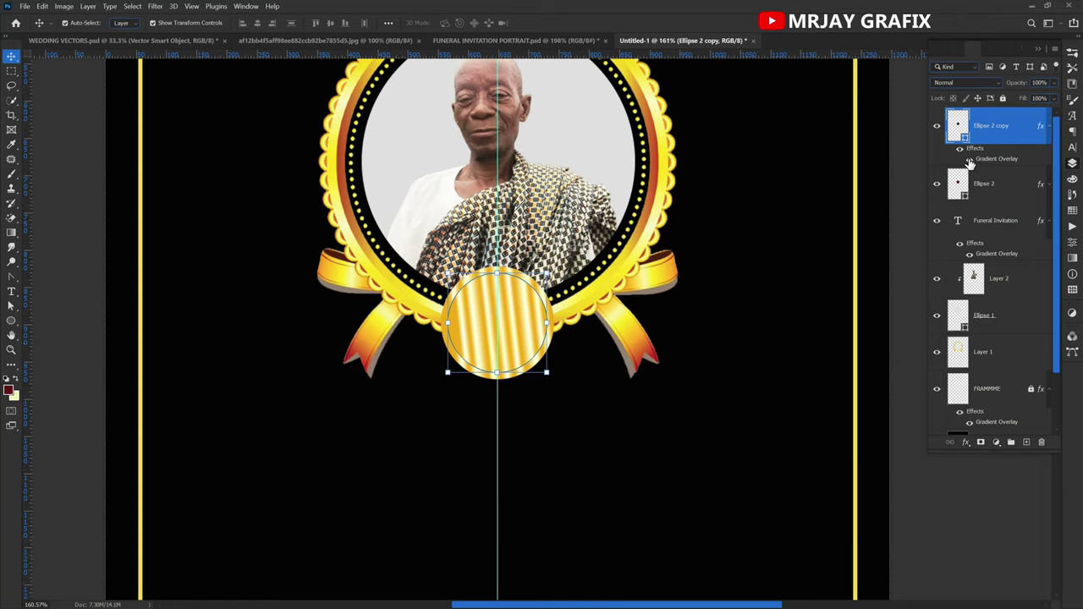
left_click(971, 160)
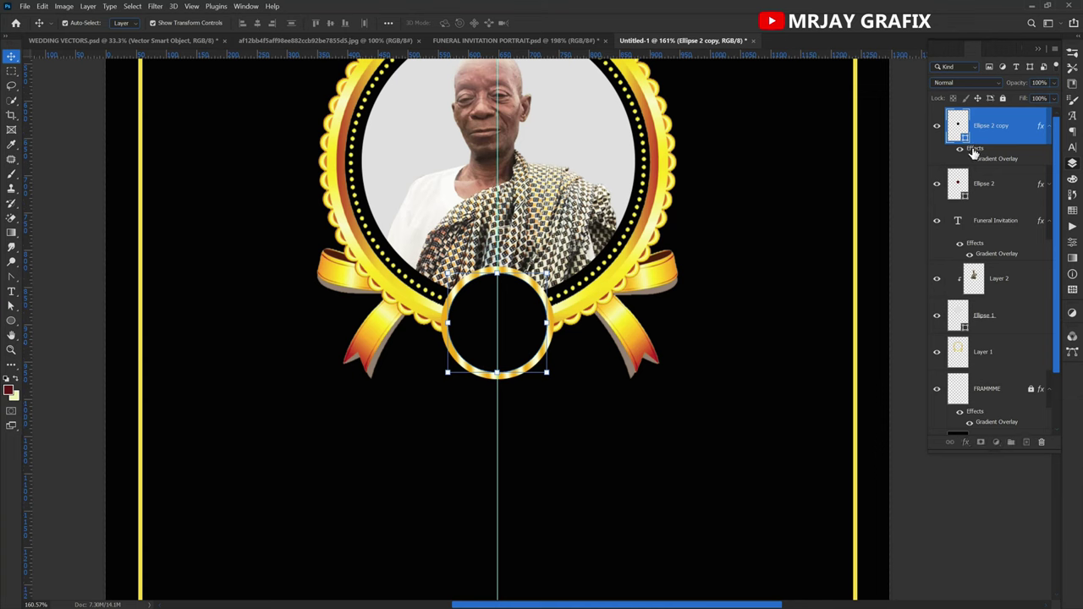
Enable a Stroke on the small circle copy with Gradient as its fill type.
double_click(973, 150)
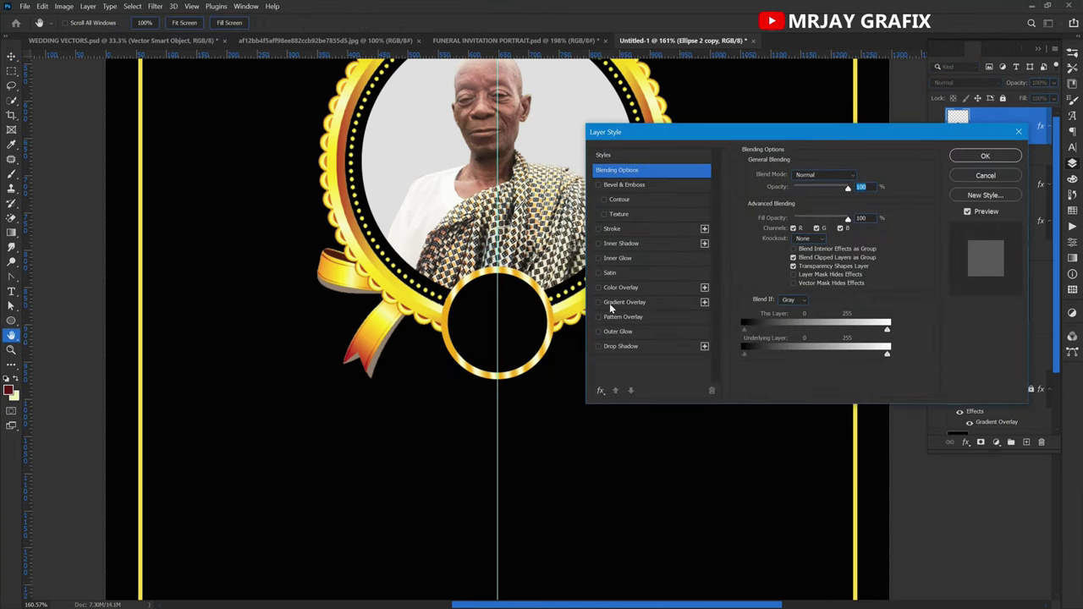
left_click(611, 229)
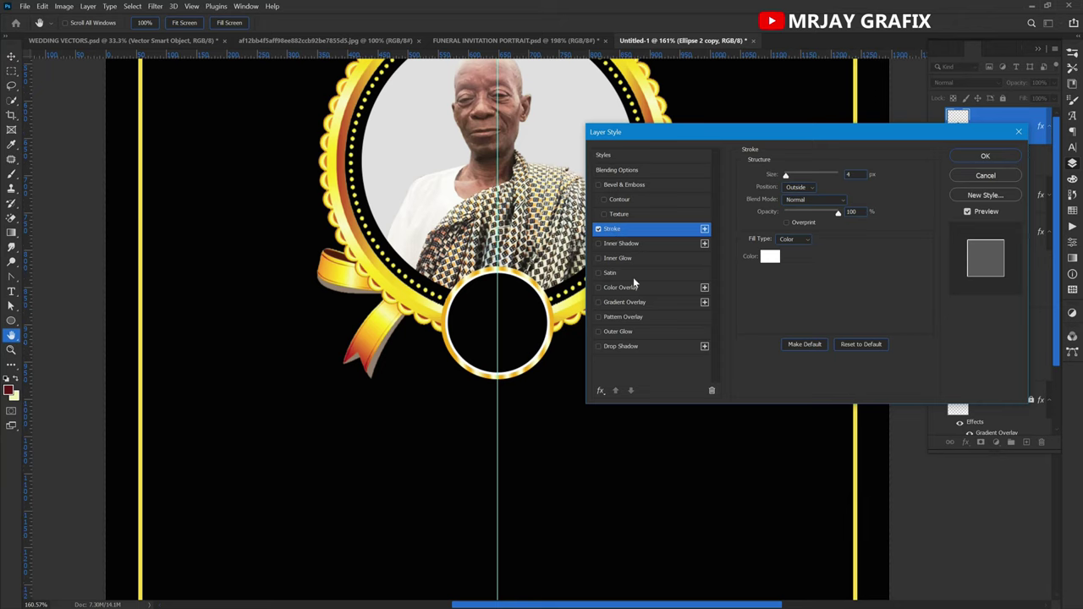
left_click(789, 238)
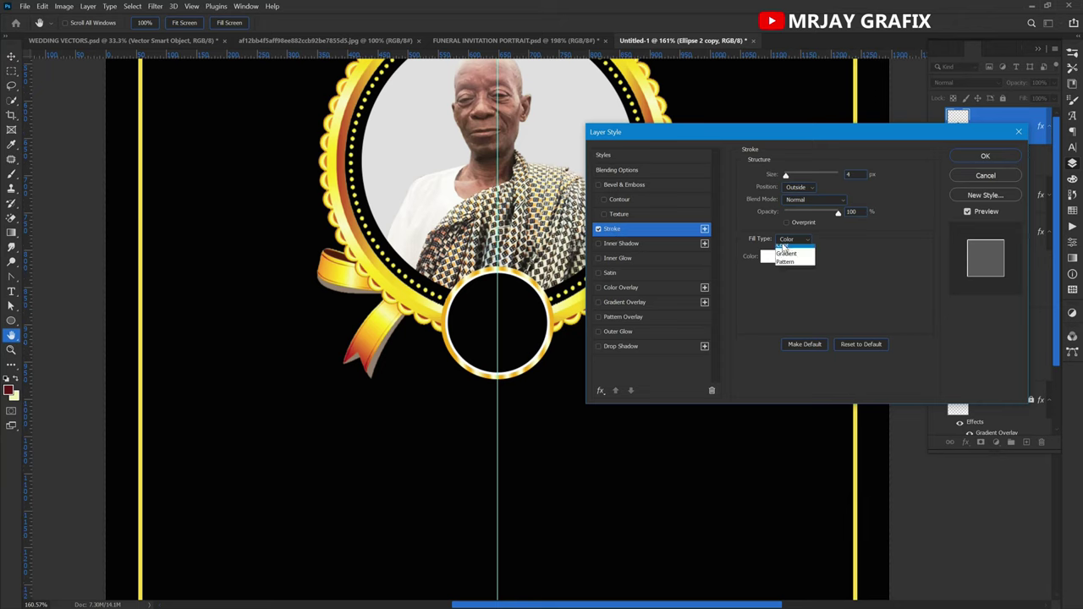
left_click(786, 258)
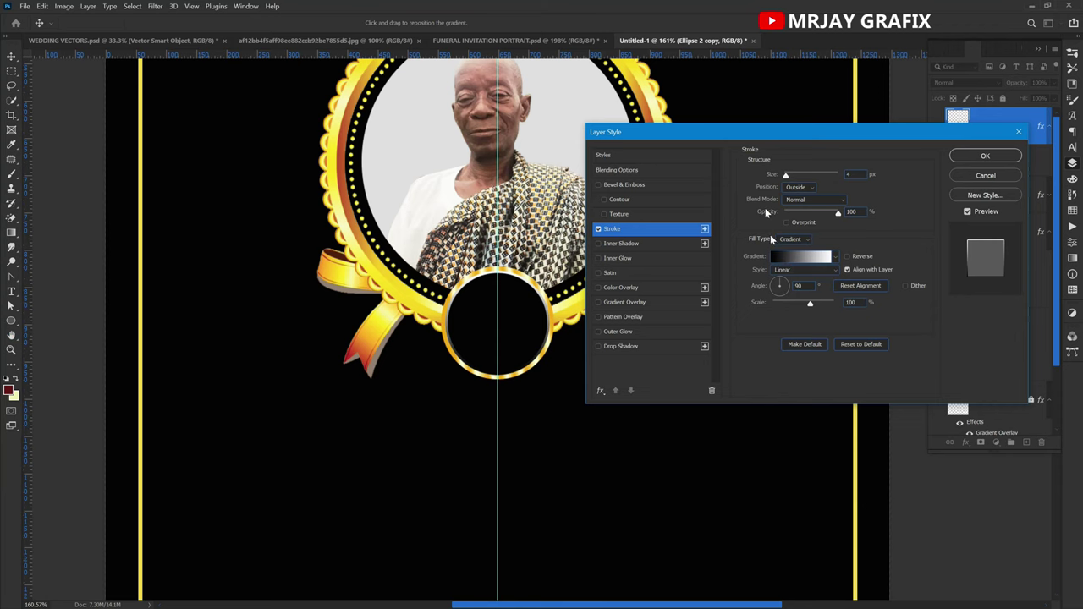
mouse_move(760, 139)
left_mouse_down()
mouse_move(826, 146)
mouse_move(812, 127)
left_mouse_up()
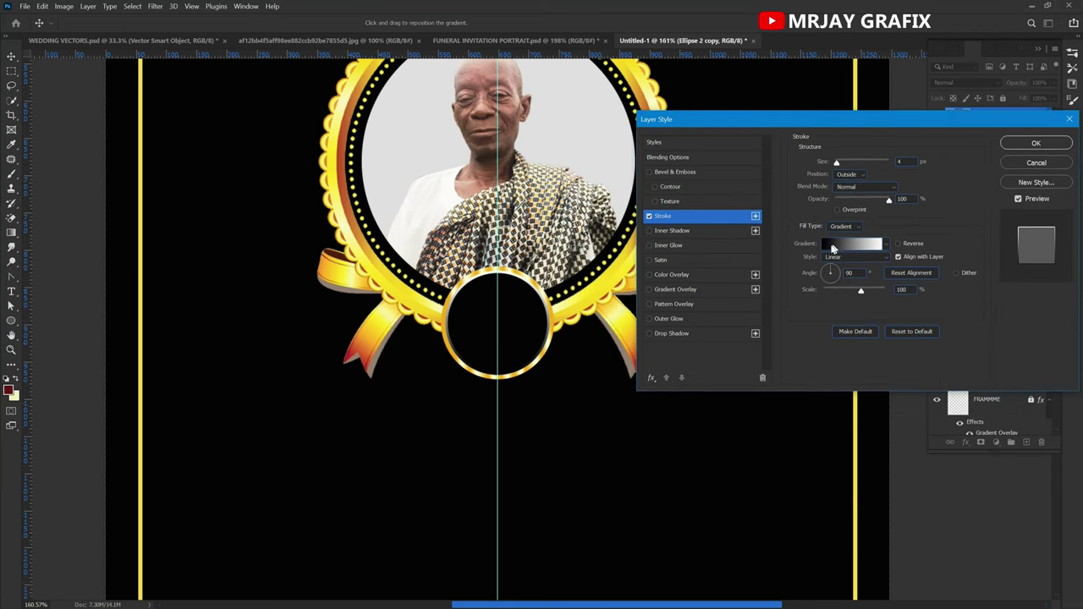
left_click(832, 243)
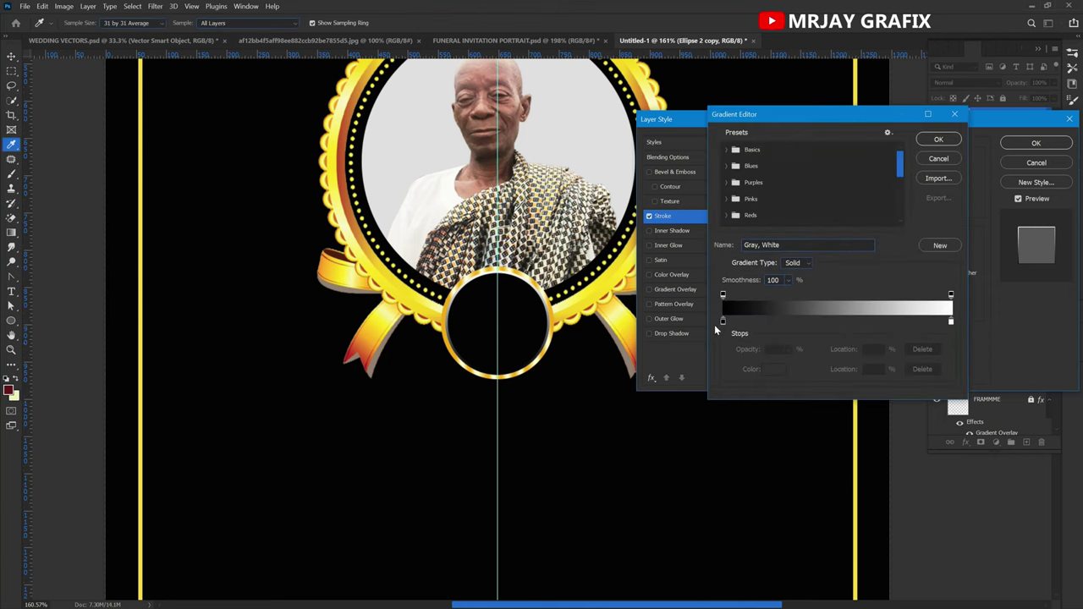
Set the stroke gradient's left end stop to orange.
left_click(724, 322)
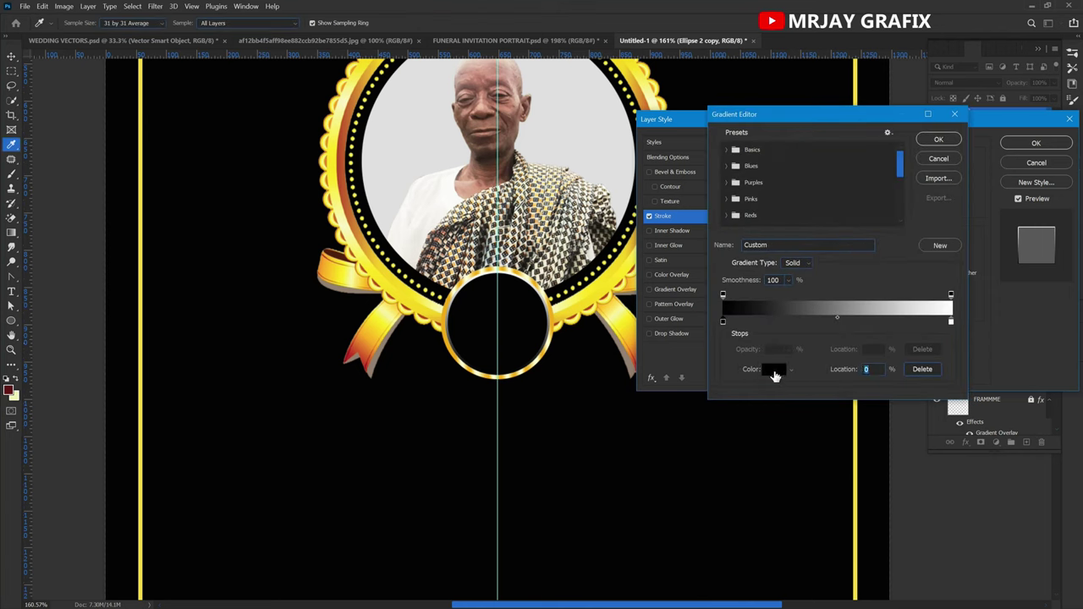
left_click(775, 373)
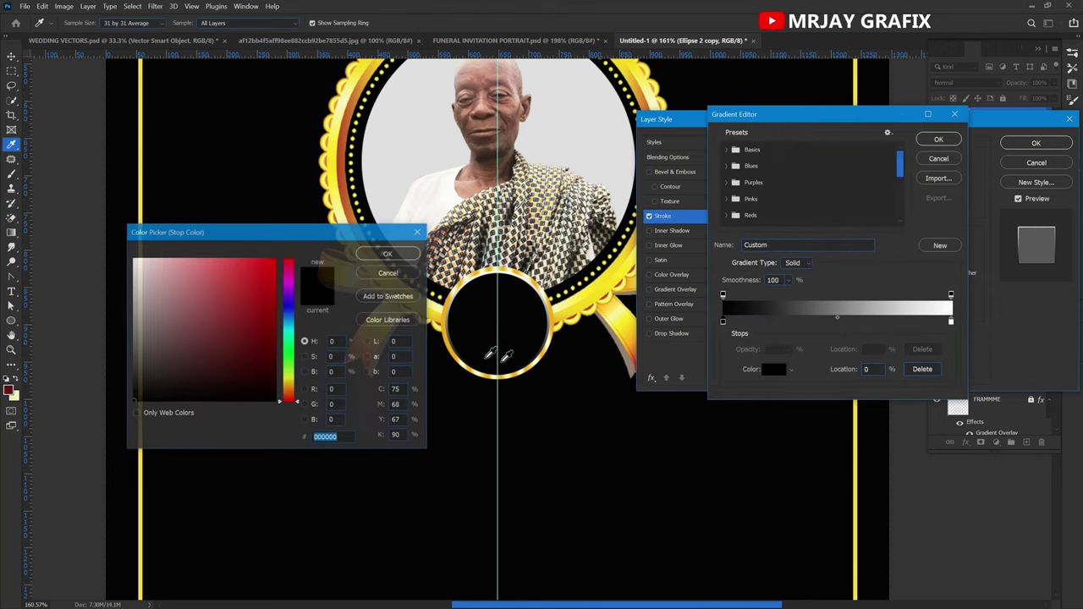
left_click(449, 304)
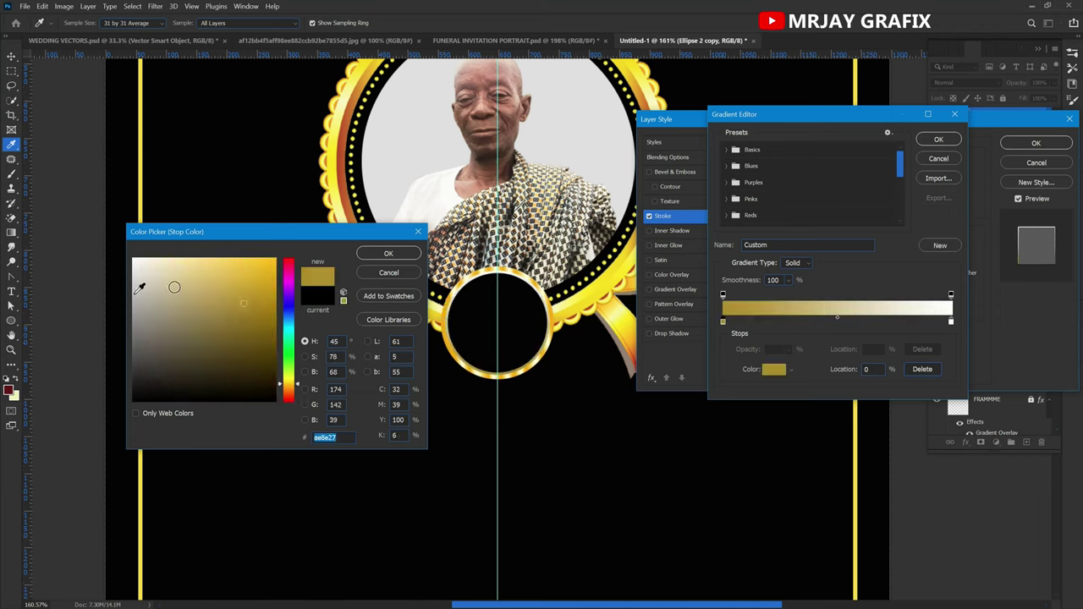
left_click(276, 260)
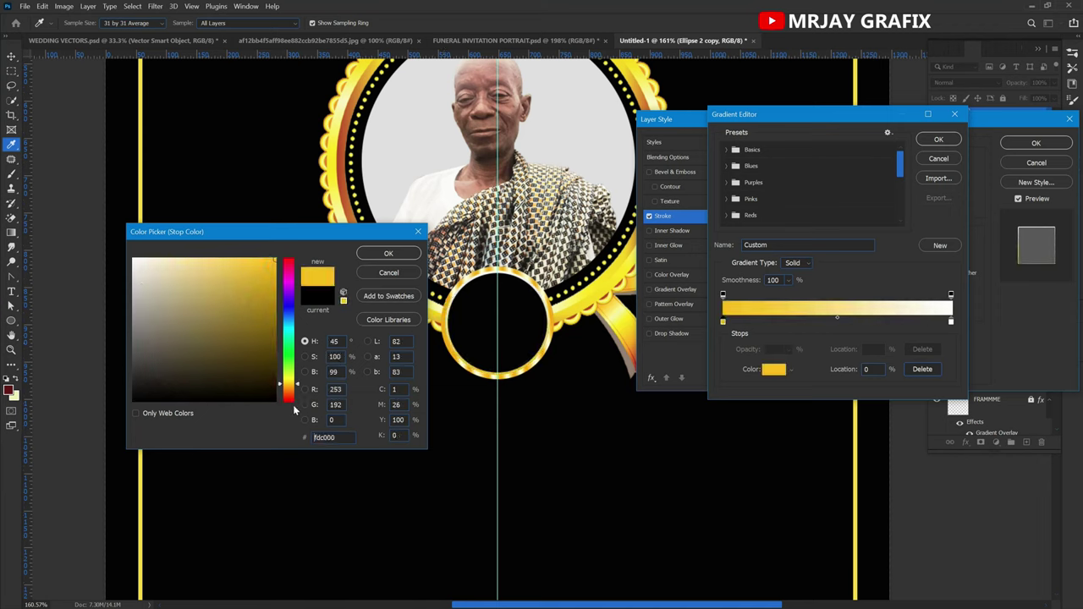
left_click_drag(289, 395, 290, 392)
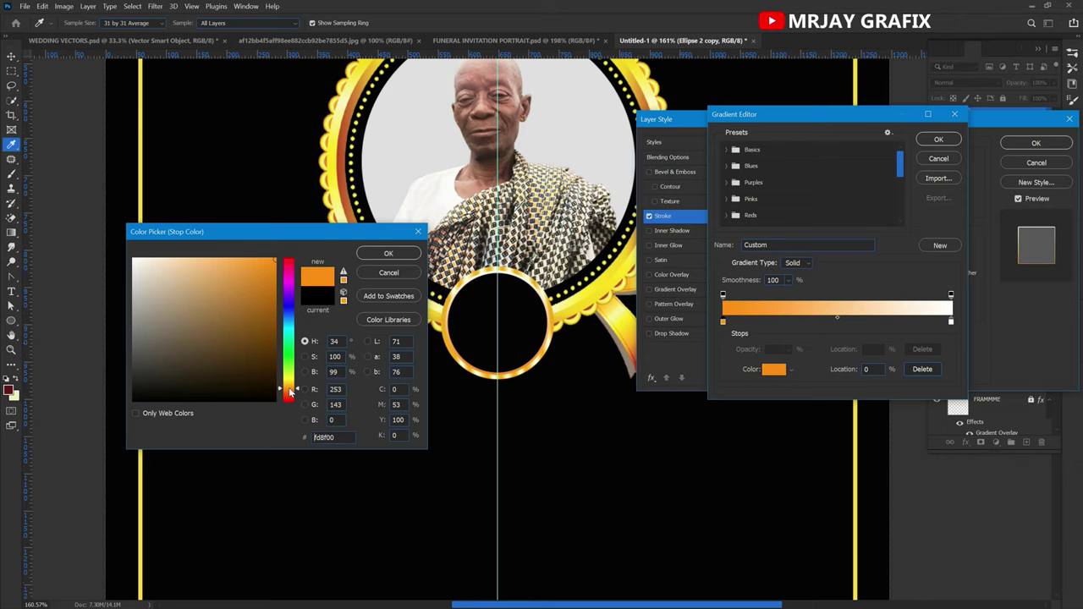
left_click(386, 255)
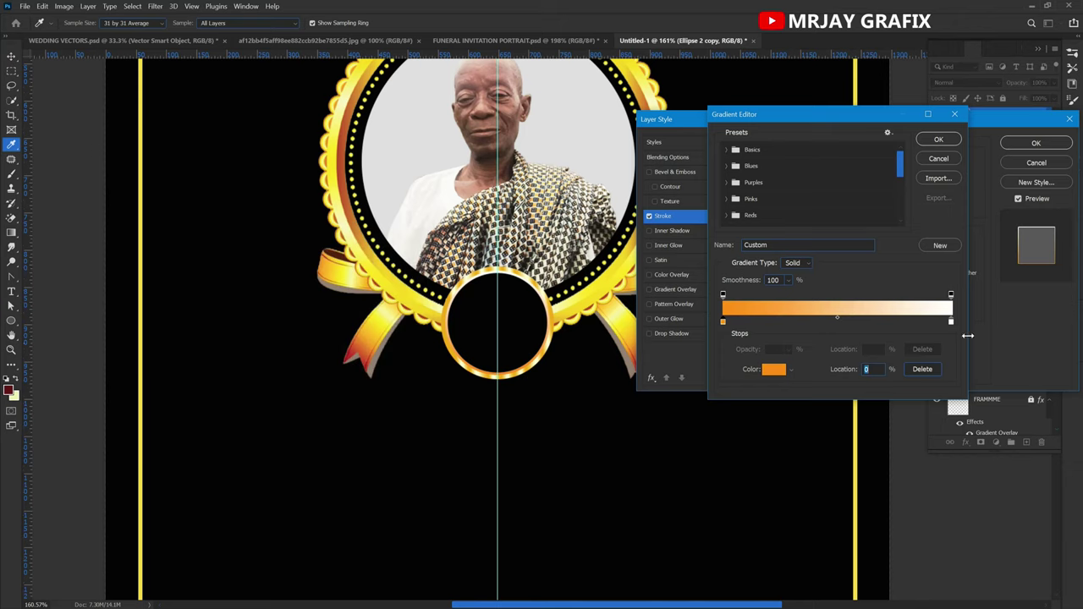
Set the gradient's right end stop to deeper yellow f6d22a.
left_click(951, 323)
left_click(771, 370)
left_click_drag(290, 391, 296, 383)
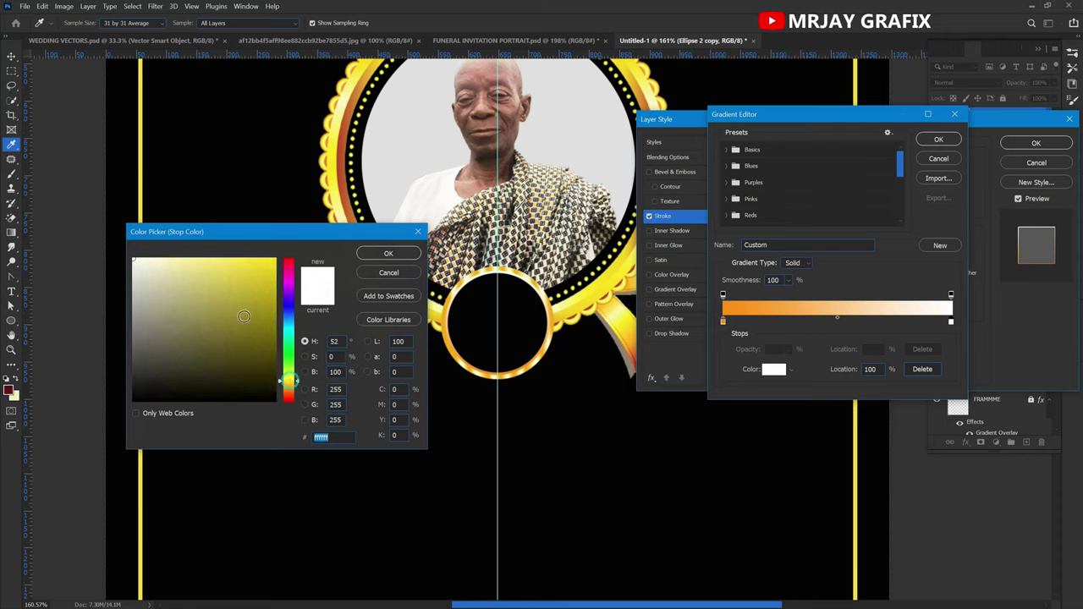
left_click(251, 262)
left_click(251, 263)
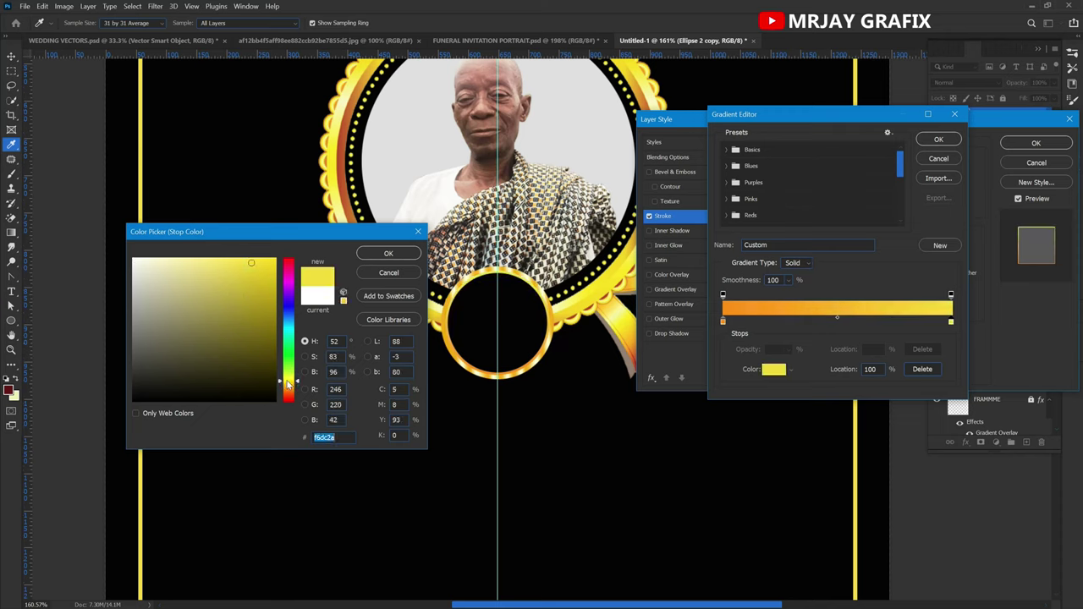
left_click(289, 384)
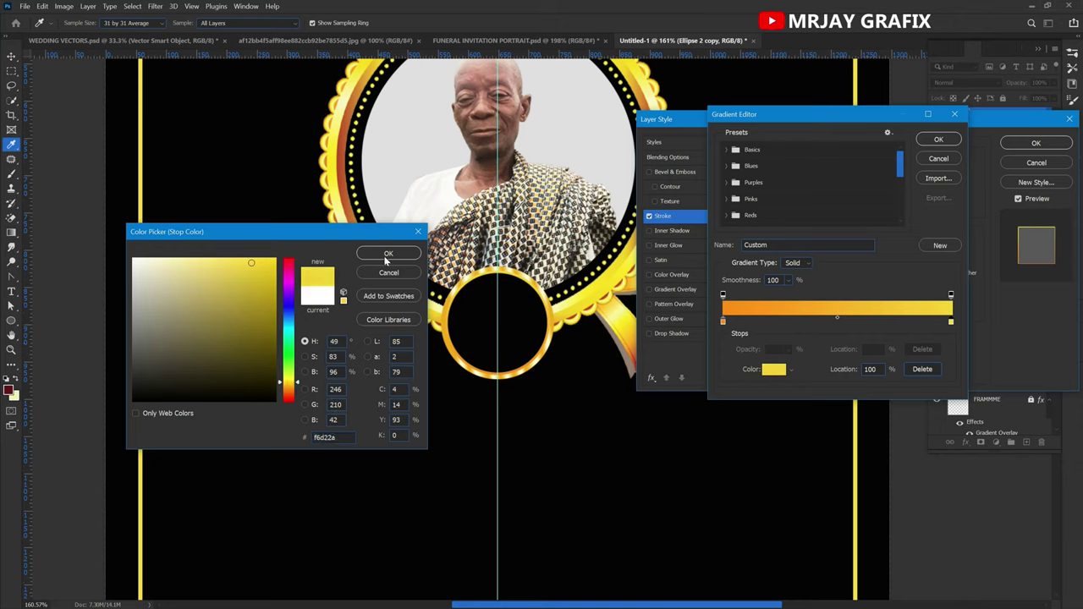
left_click(387, 254)
Lighten the right end stop to a paler yellow.
left_click(950, 323)
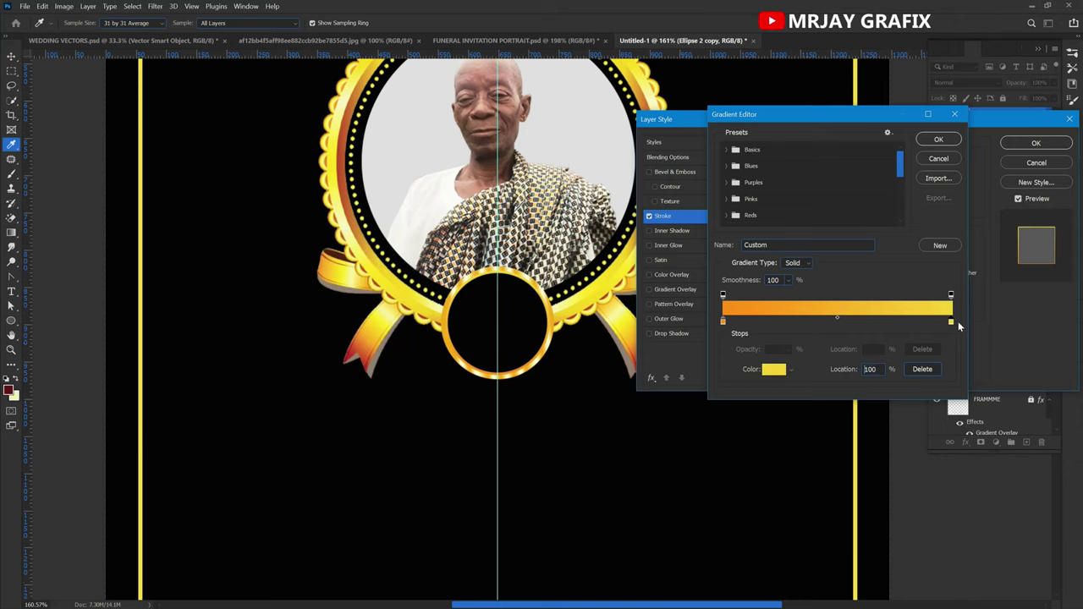
left_click(774, 369)
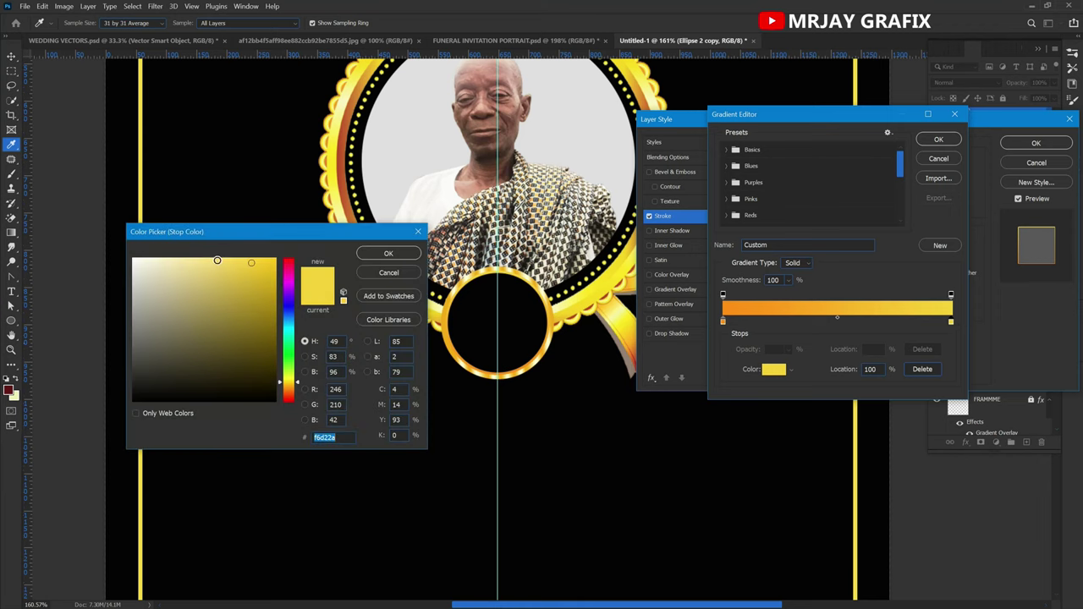
left_click(210, 259)
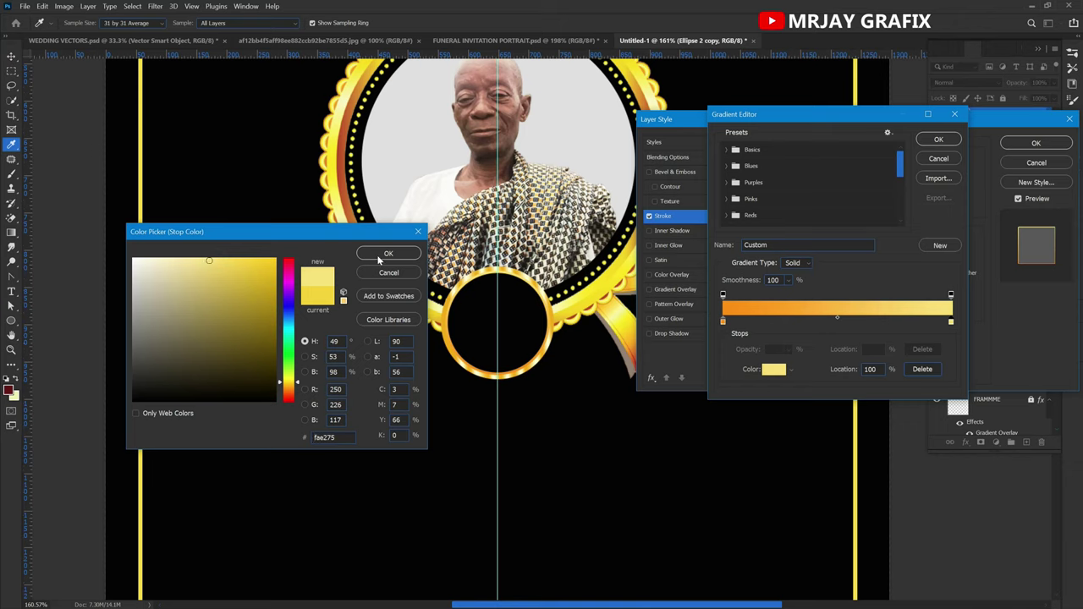
left_click(187, 262)
left_click(383, 253)
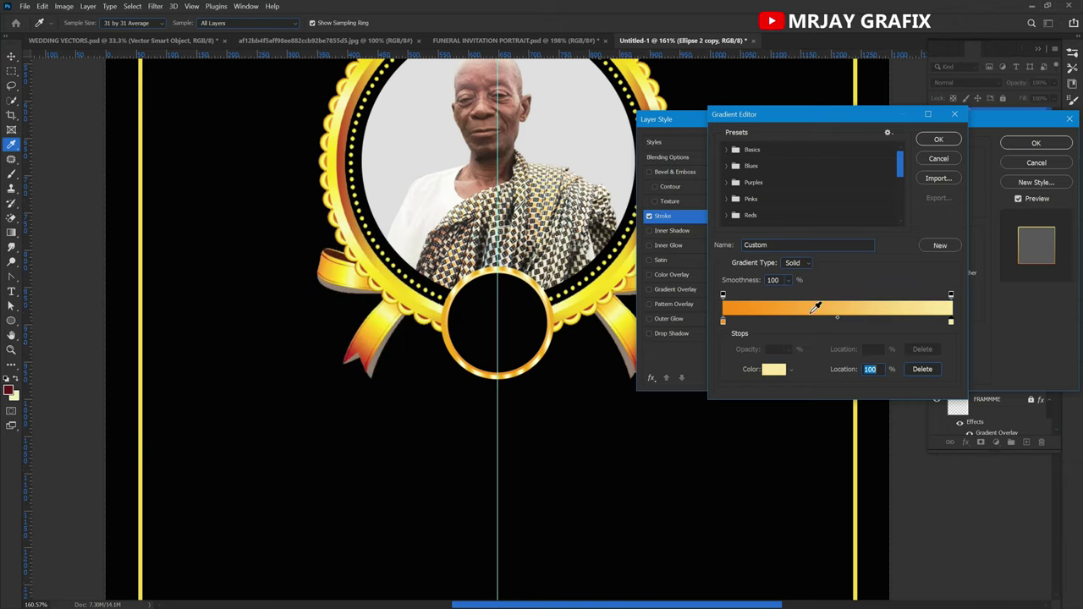
Add alternating stops: light yellow at 9%, orange at 27%, light yellow at 38%, orange at 58%.
left_click(744, 323)
left_click(723, 323)
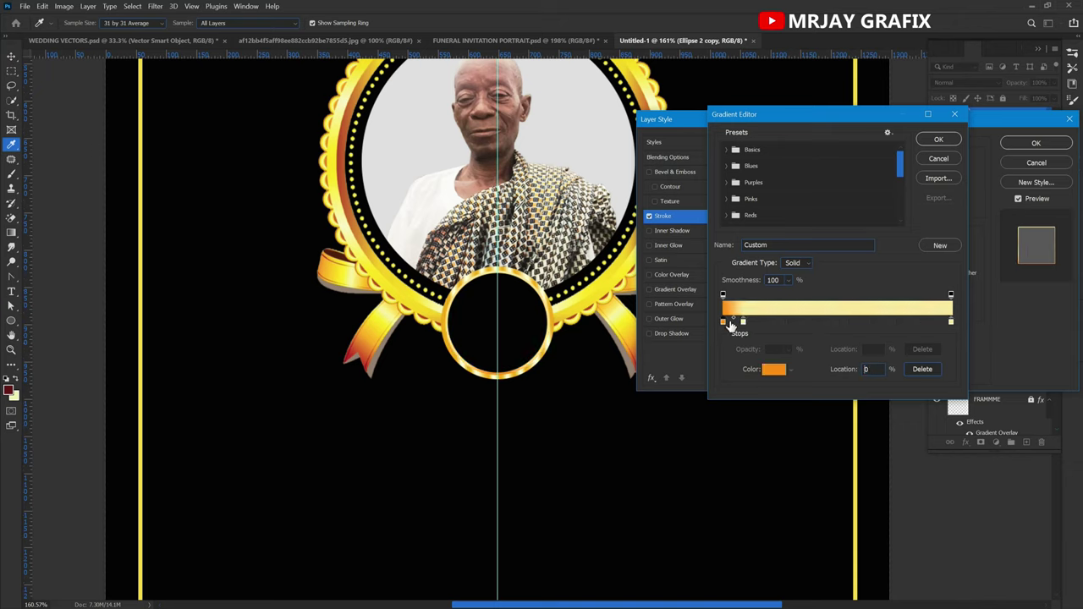
left_click(785, 322)
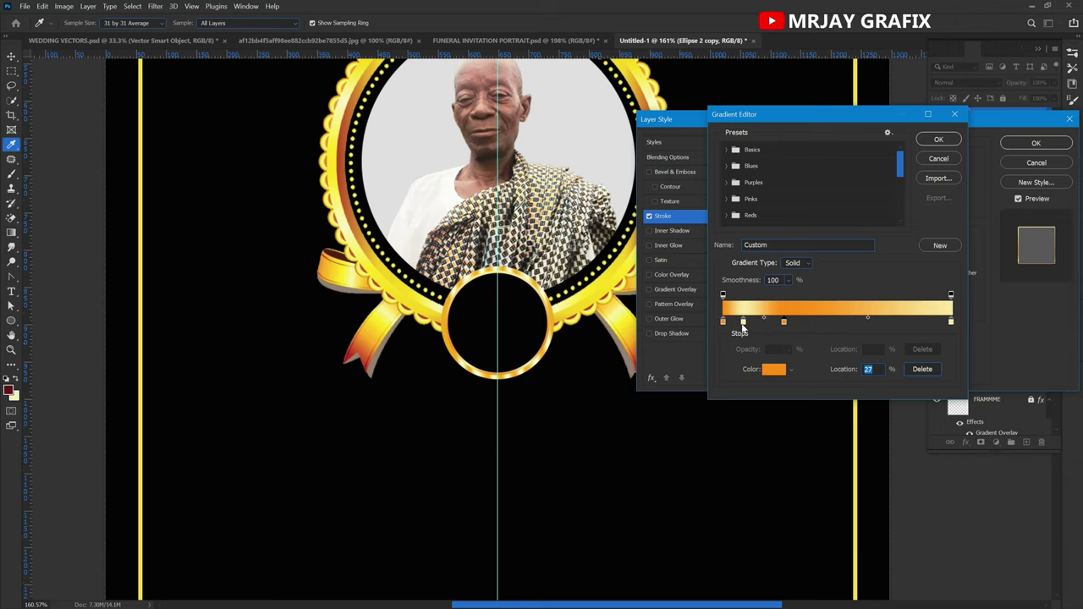
left_click(744, 323)
left_click(809, 323)
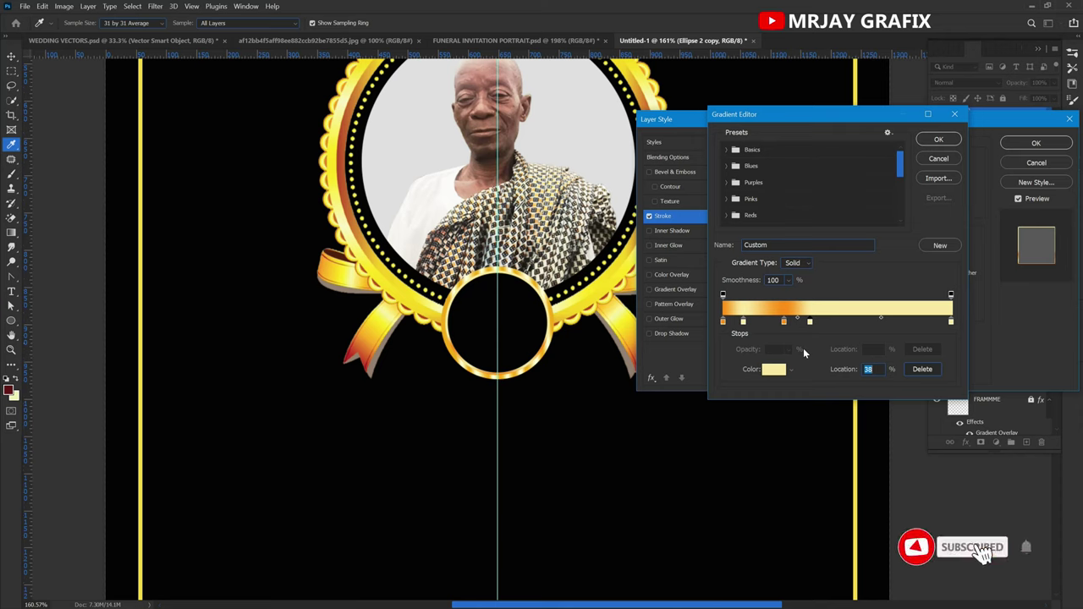
left_click(784, 323)
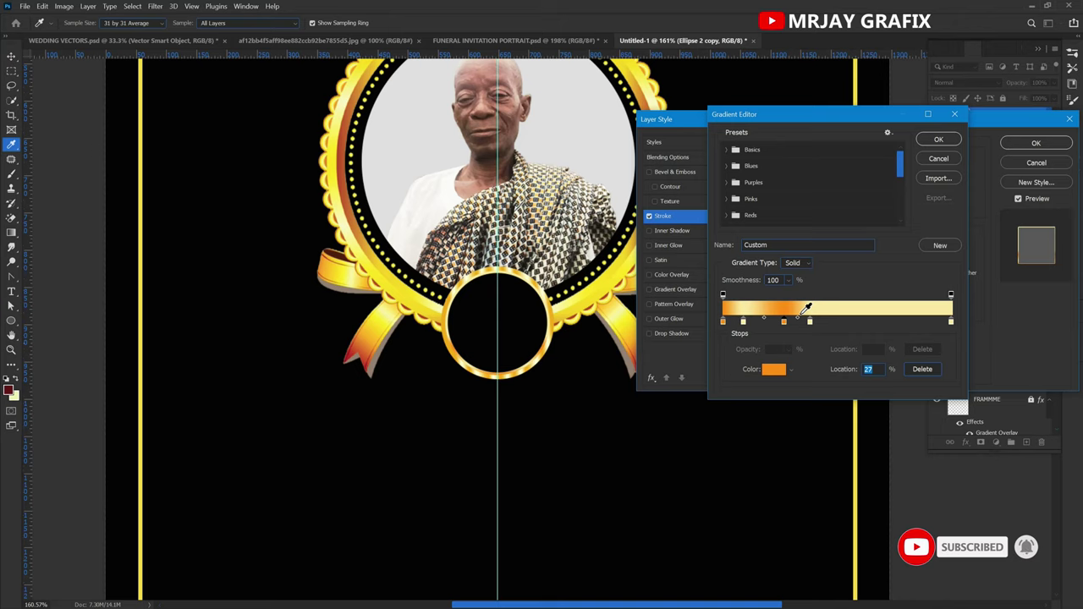
left_click(858, 322)
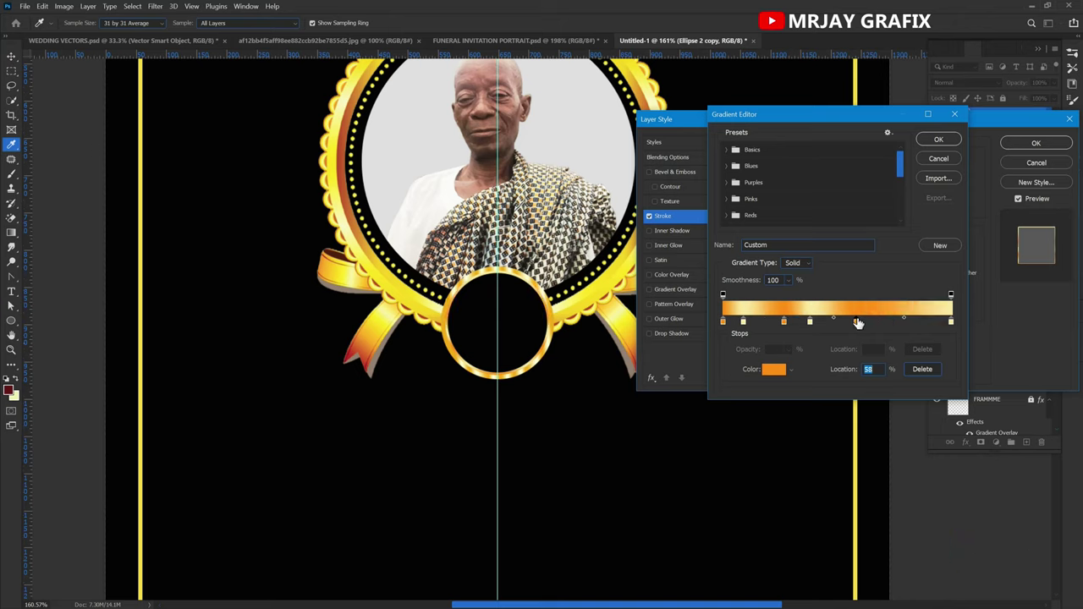
Move stops to 70%, 22% and 63%, add orange at 85%, and apply the 4 px stroke.
left_click(811, 323)
left_click(904, 324)
left_click_drag(902, 325, 884, 327)
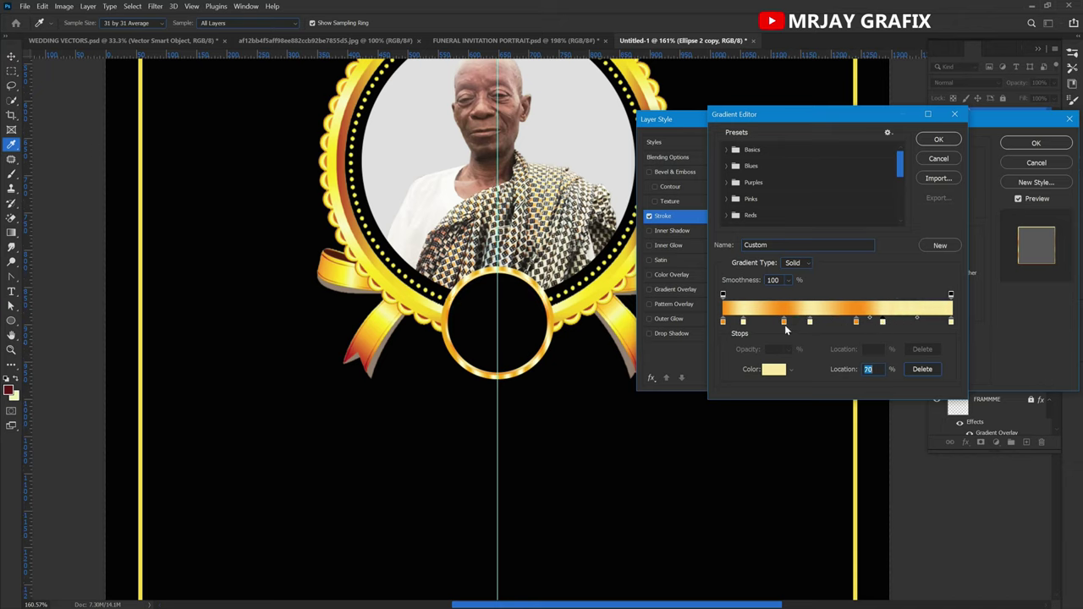
left_click_drag(786, 325, 774, 326)
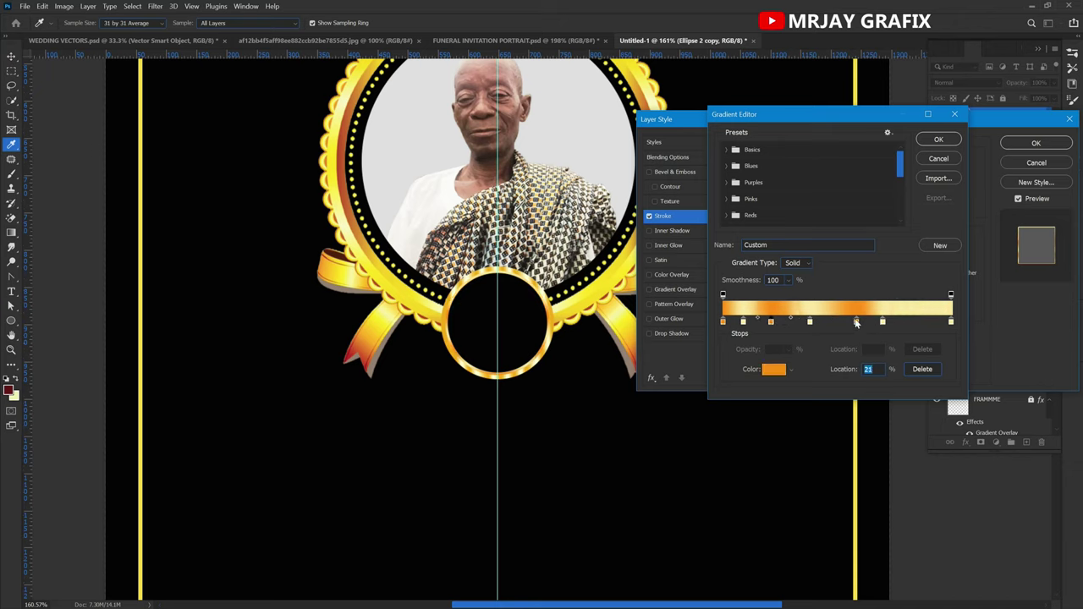
left_click(918, 324)
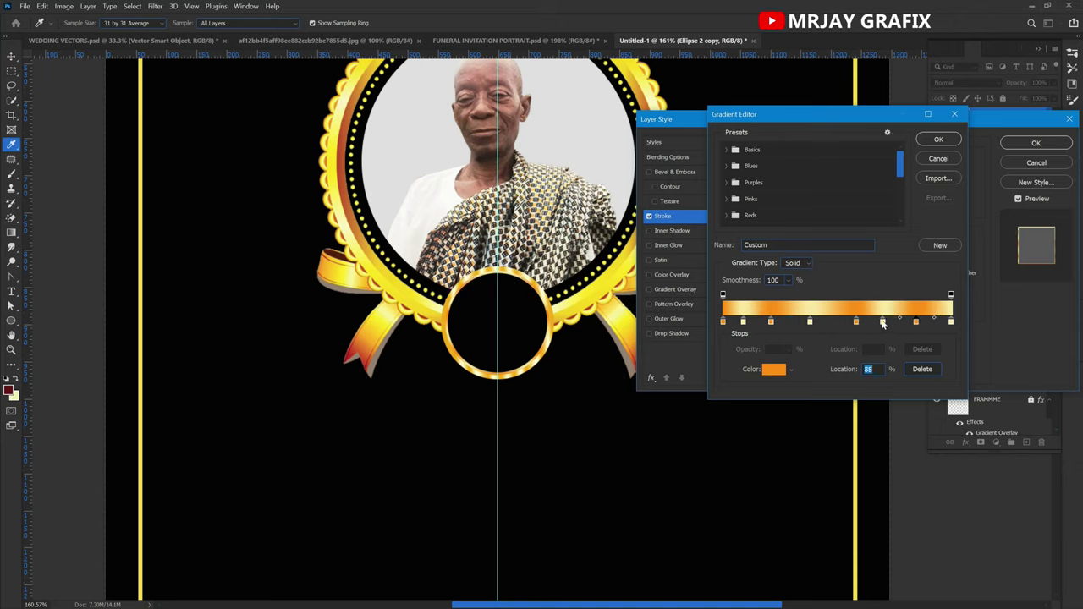
left_click_drag(880, 325, 807, 332)
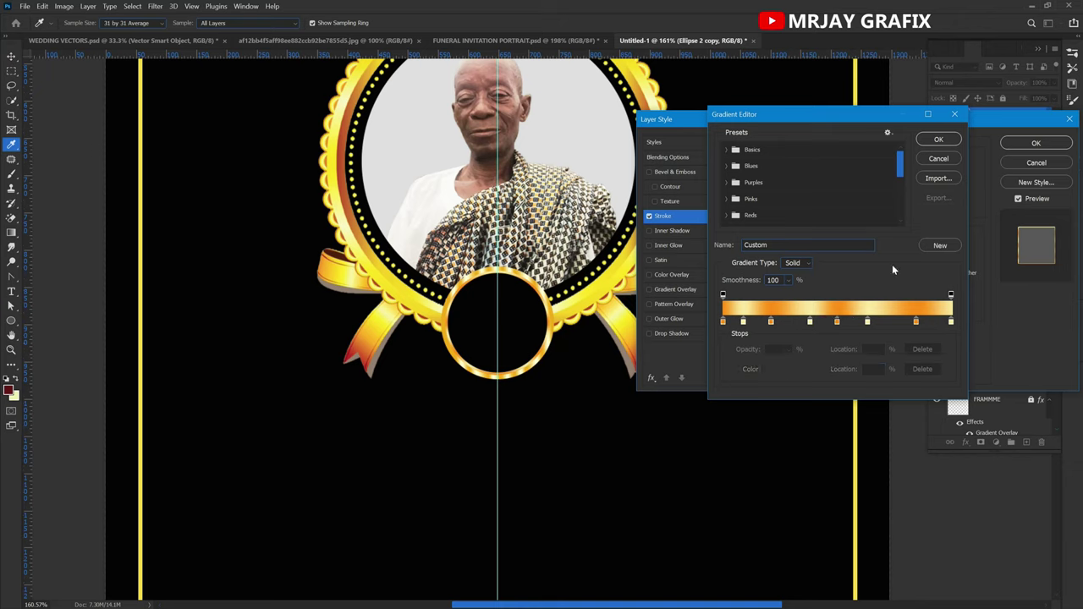
left_click(945, 143)
left_click(1035, 143)
Inspect the reference poster's AGED: text and Ellipse 3 badge layers, then return to Untitled-1.
key("v")
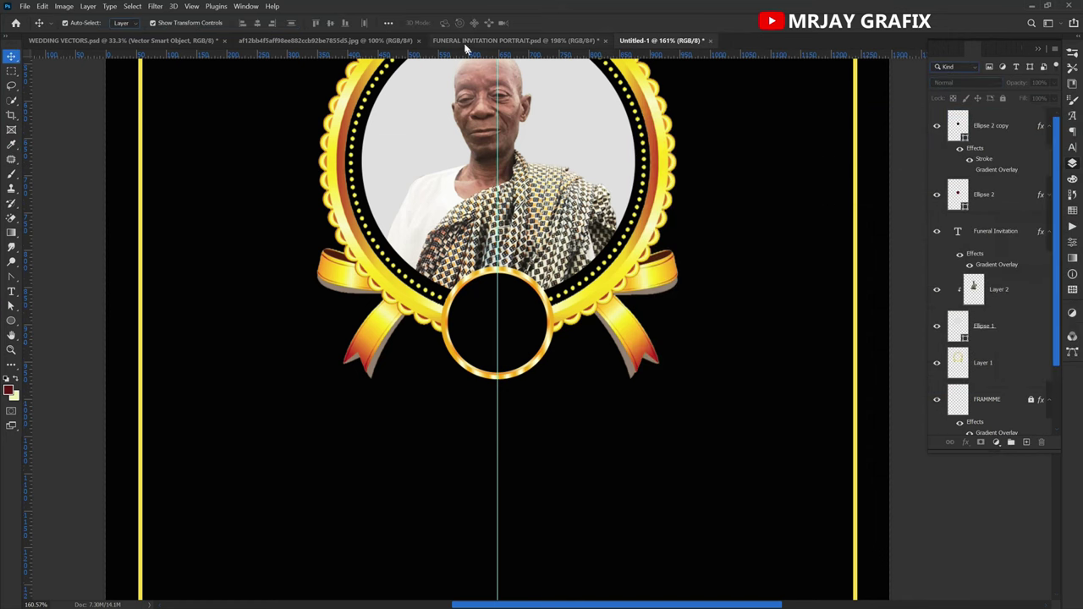
left_click(464, 40)
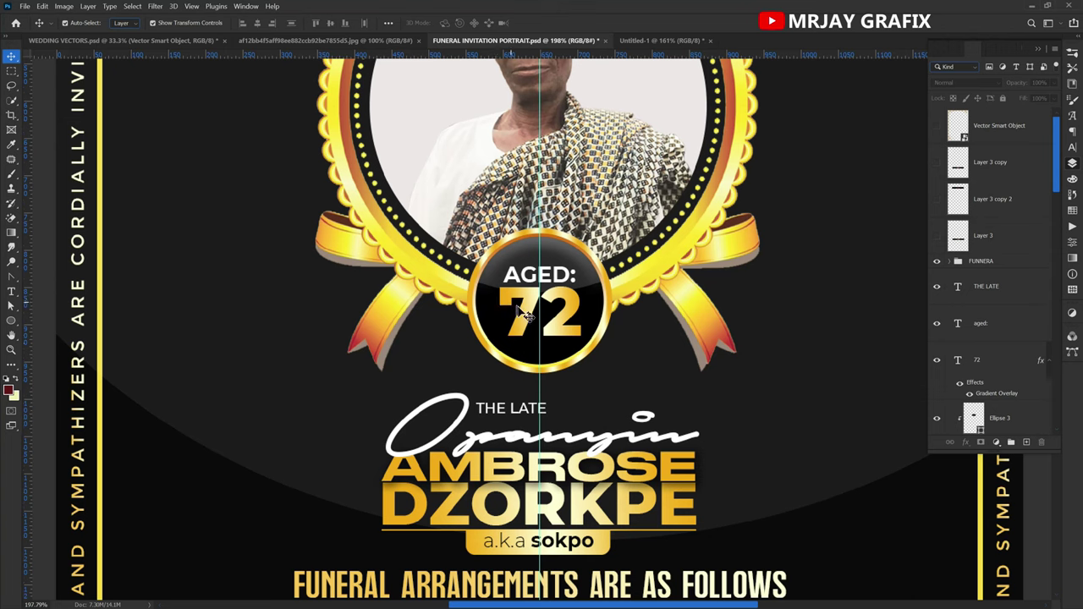
left_click(533, 282)
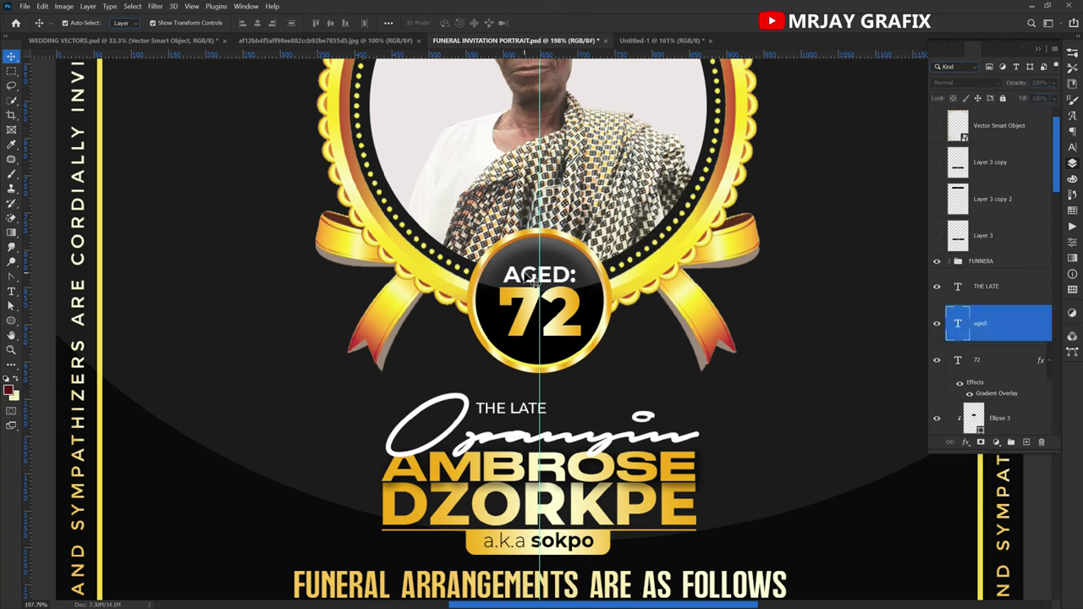
left_click(406, 254)
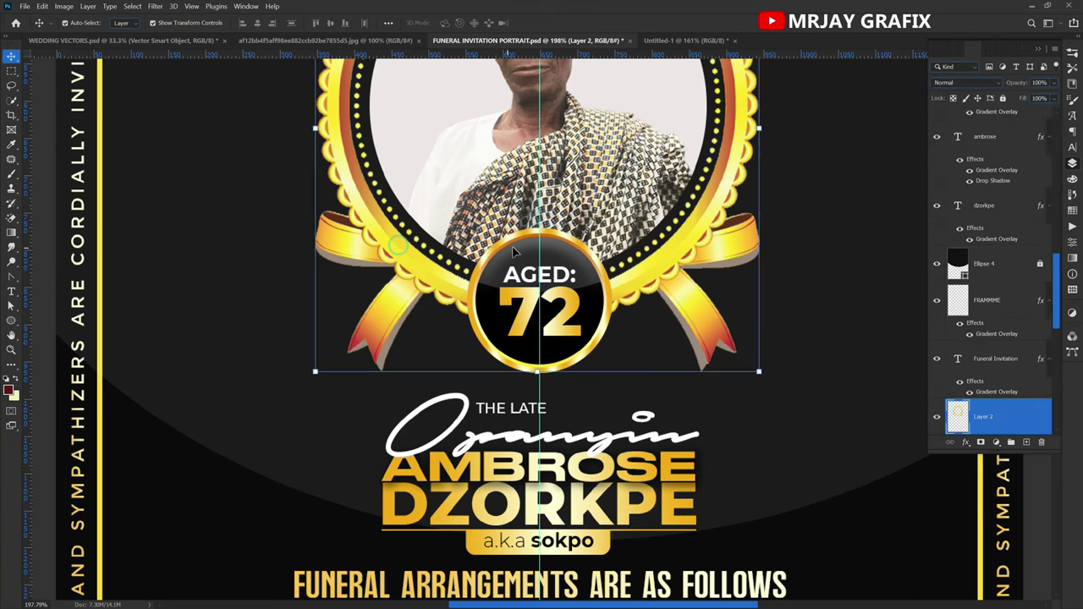
scroll(511, 254, "up", 2)
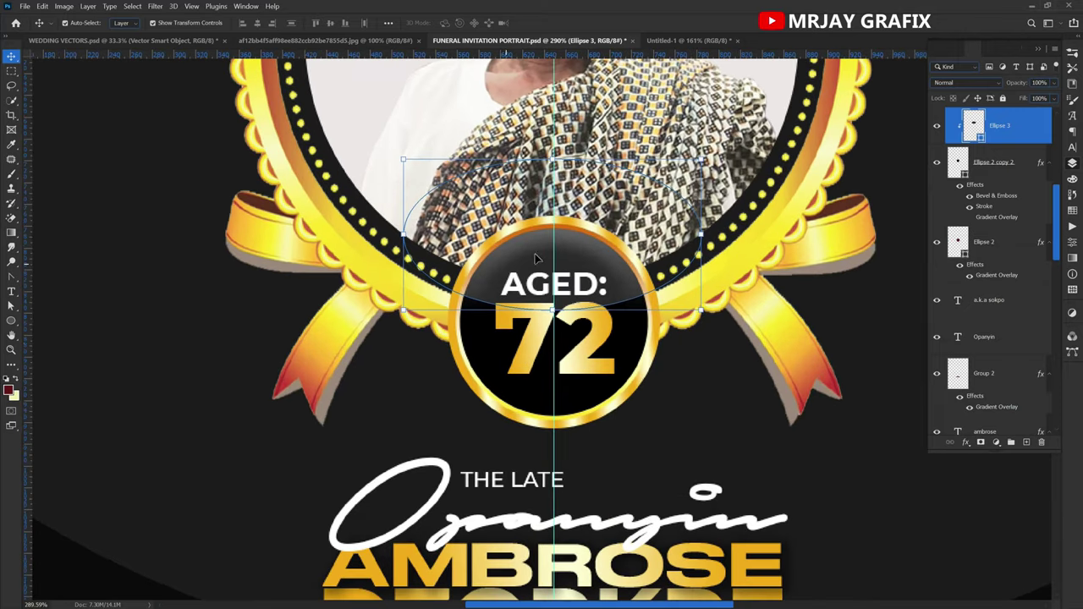
left_click(188, 314)
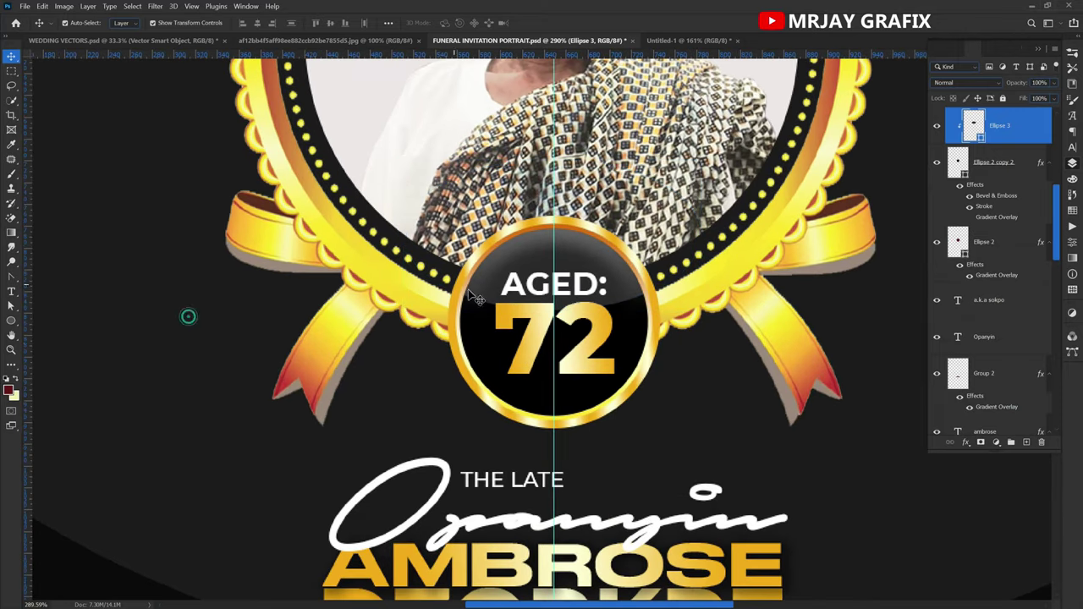
scroll(513, 267, "down", 2)
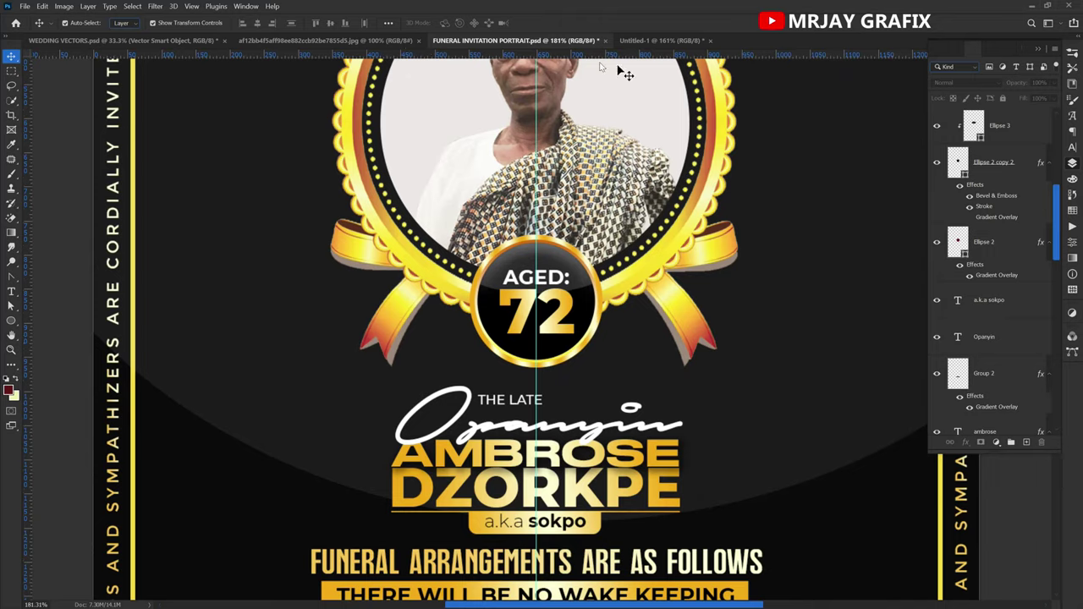
left_click(638, 43)
left_click(468, 320)
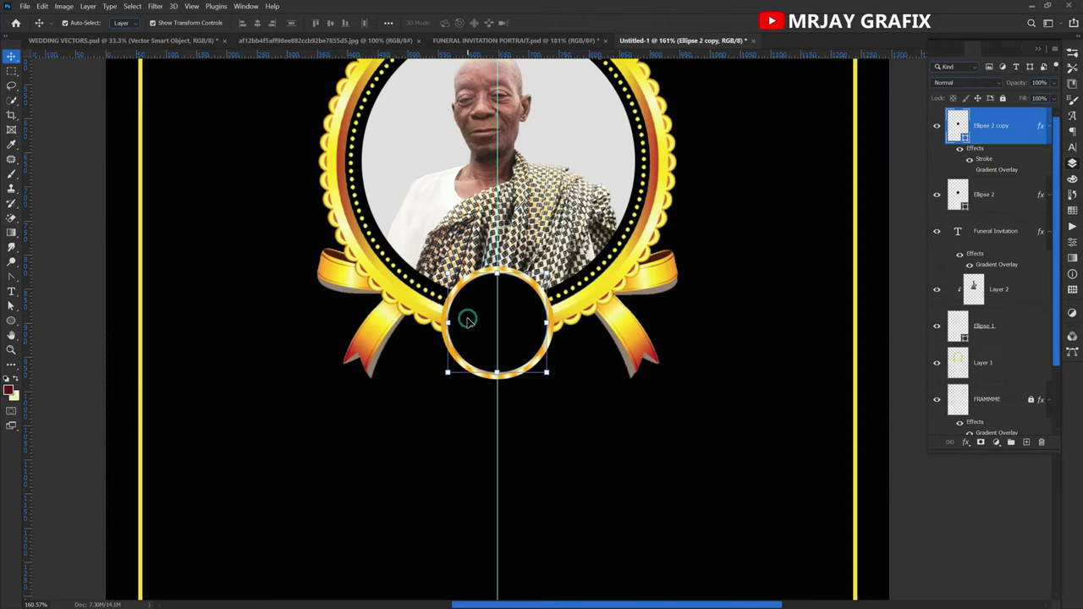
On a new layer, draw an ellipse over the small ring's upper half, nudged slightly left.
left_click(1027, 443)
left_click_drag(10, 324, 46, 332)
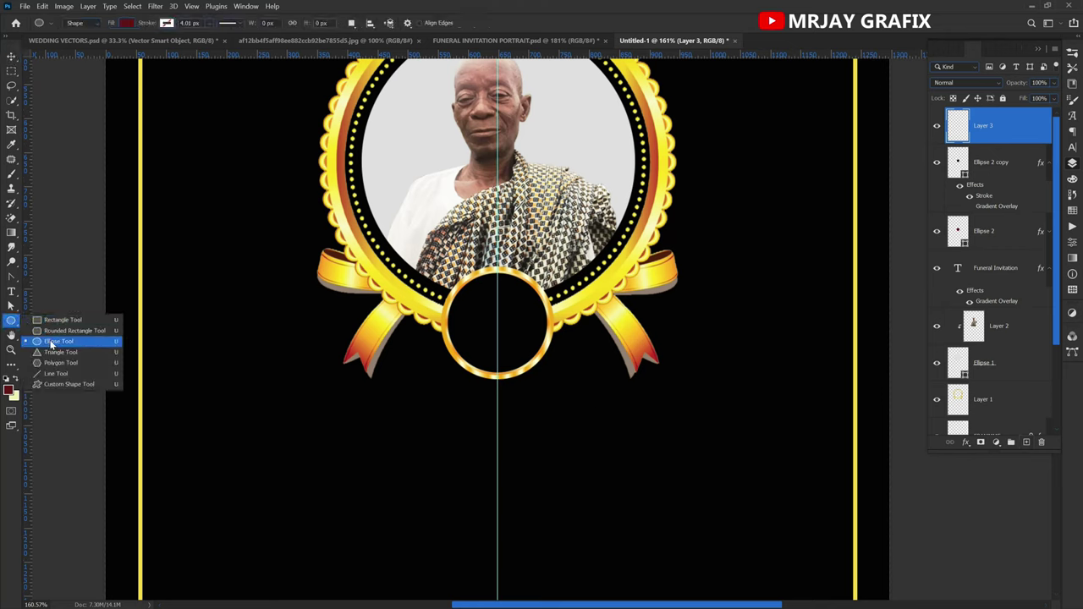
left_click(51, 343)
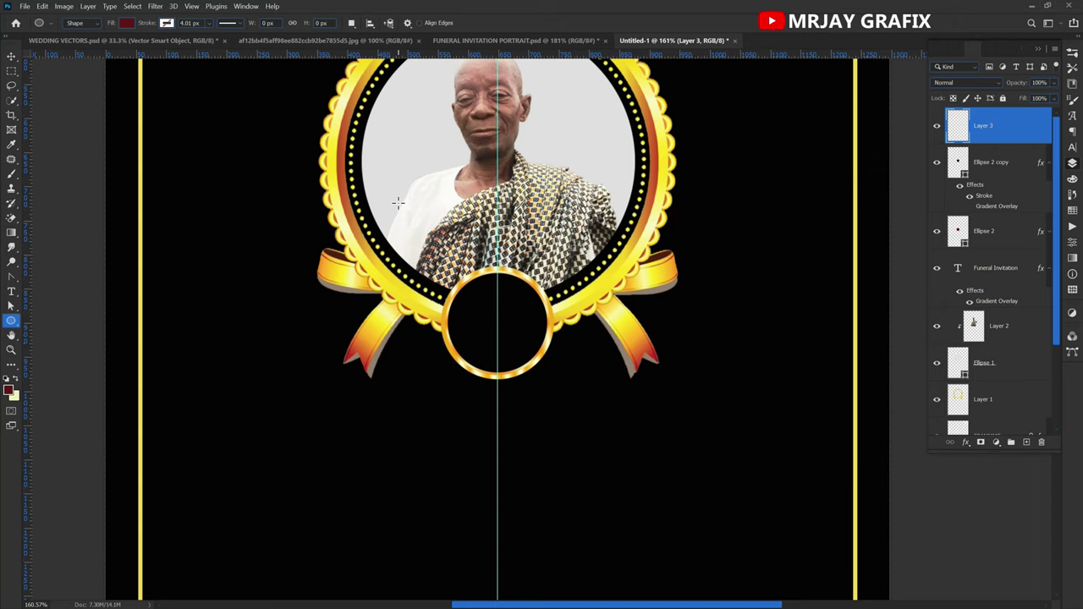
left_click_drag(417, 200, 597, 321)
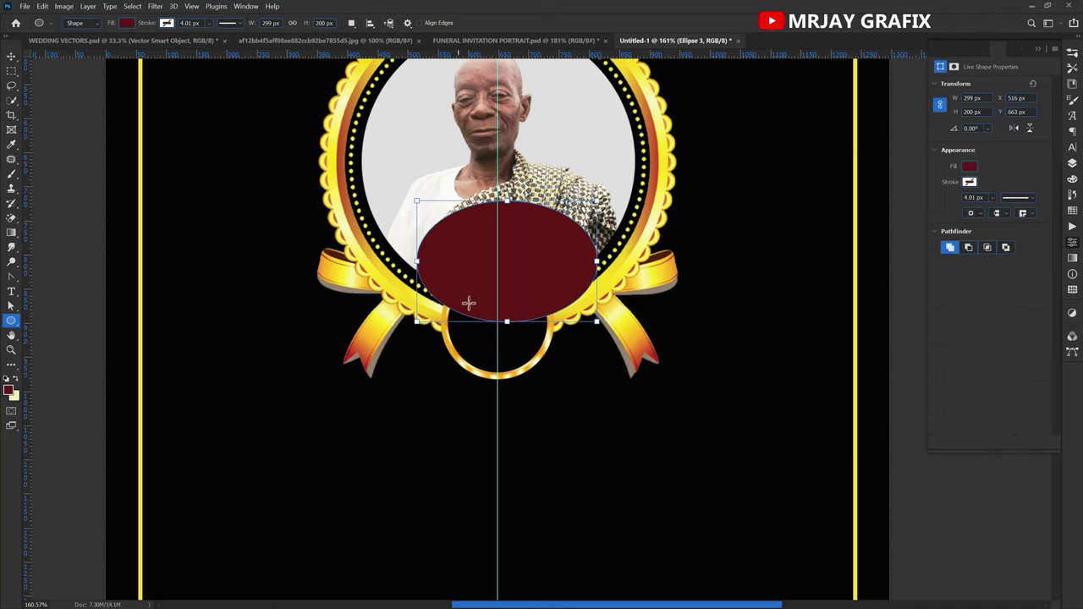
key("v")
left_click_drag(439, 278, 430, 280)
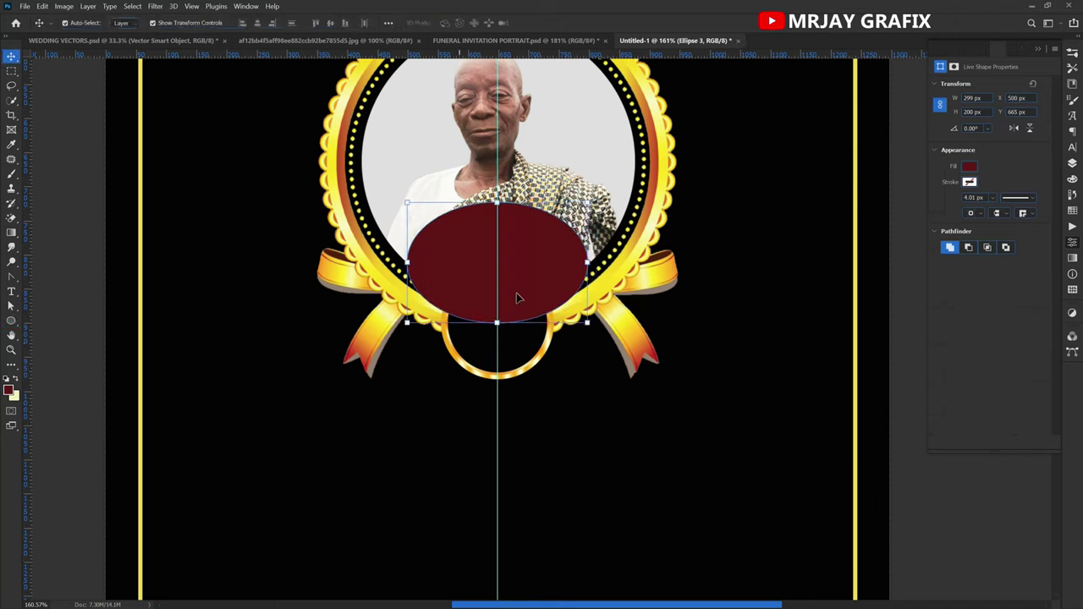
left_click(1072, 163)
Clip Ellipse 3 inside the Ellipse 2 copy ring with a clipping mask.
right_click(1031, 133)
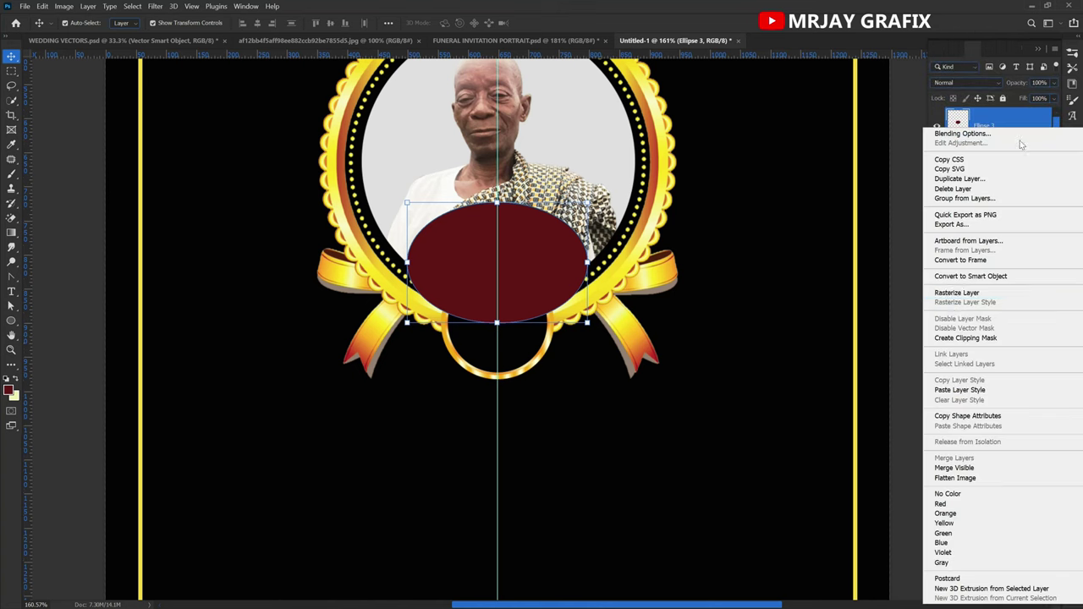
key("Escape")
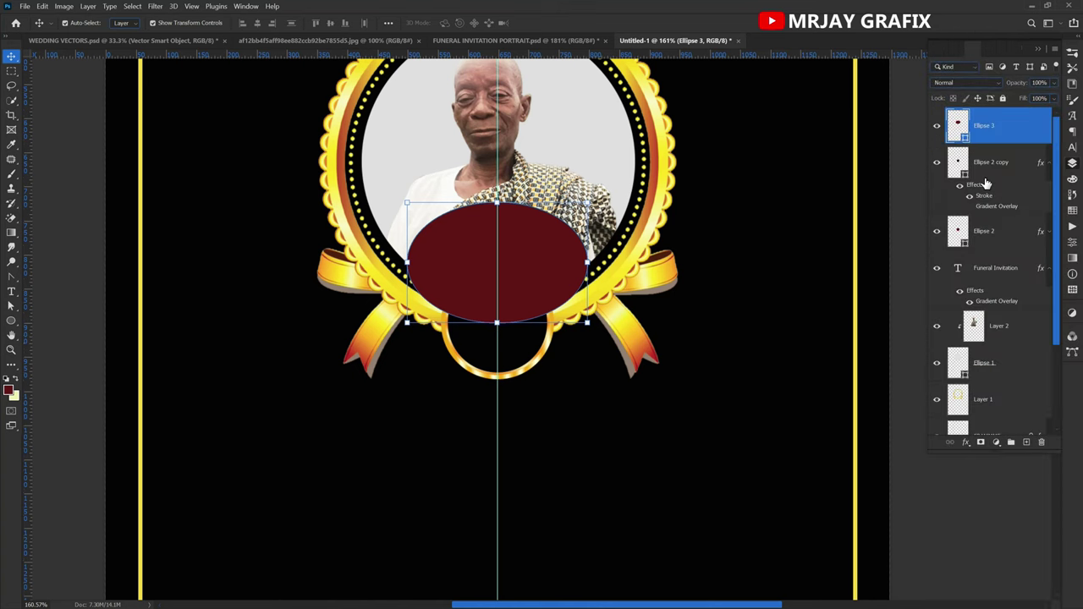
left_click(993, 167)
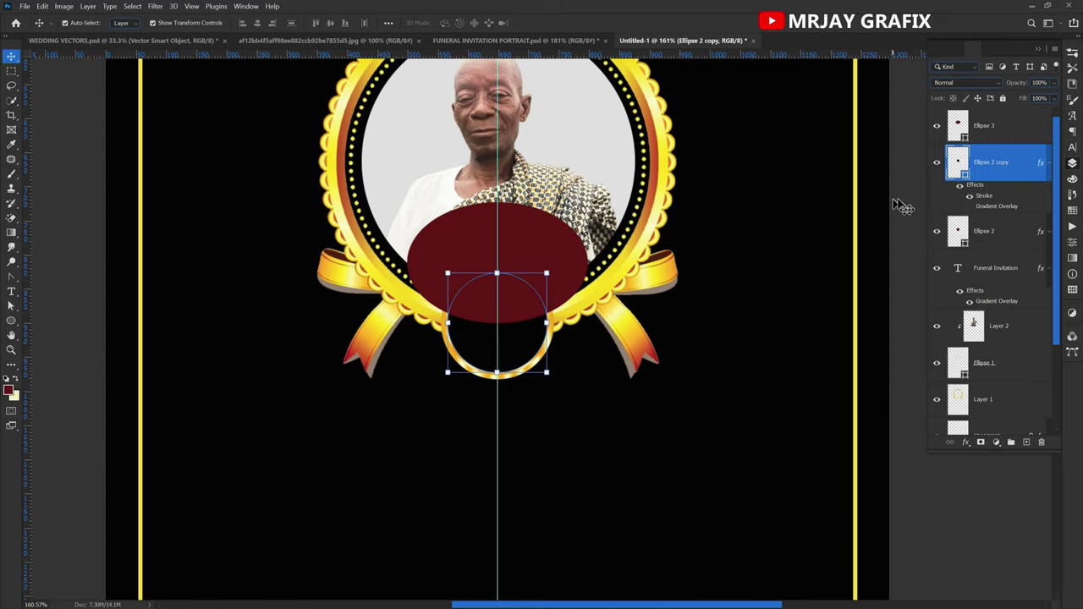
left_click(1005, 131)
right_click(1011, 128)
left_click(949, 336)
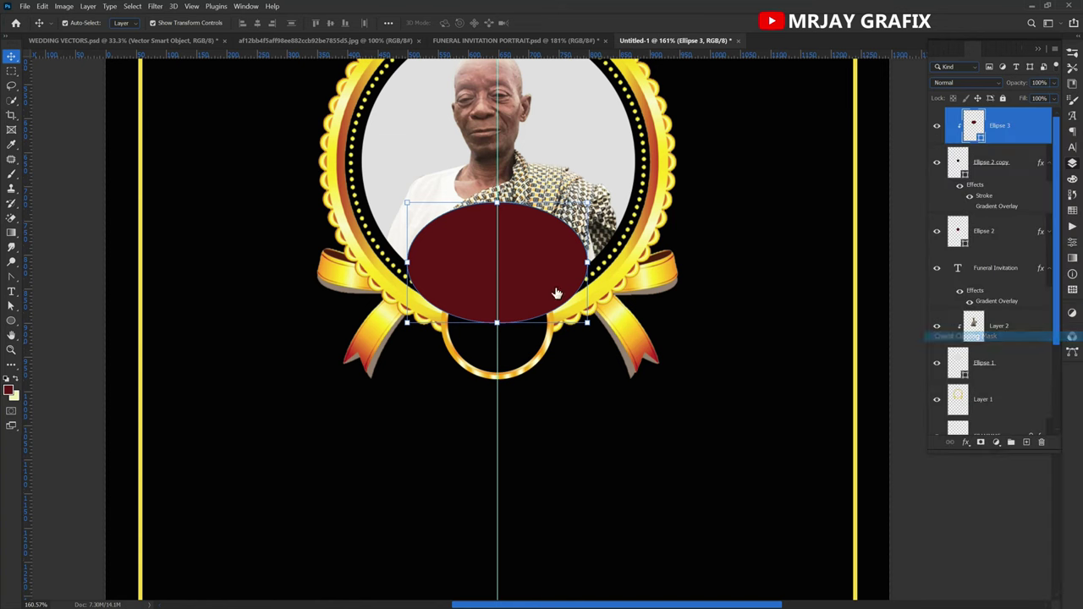
left_click(404, 393)
left_click(483, 317)
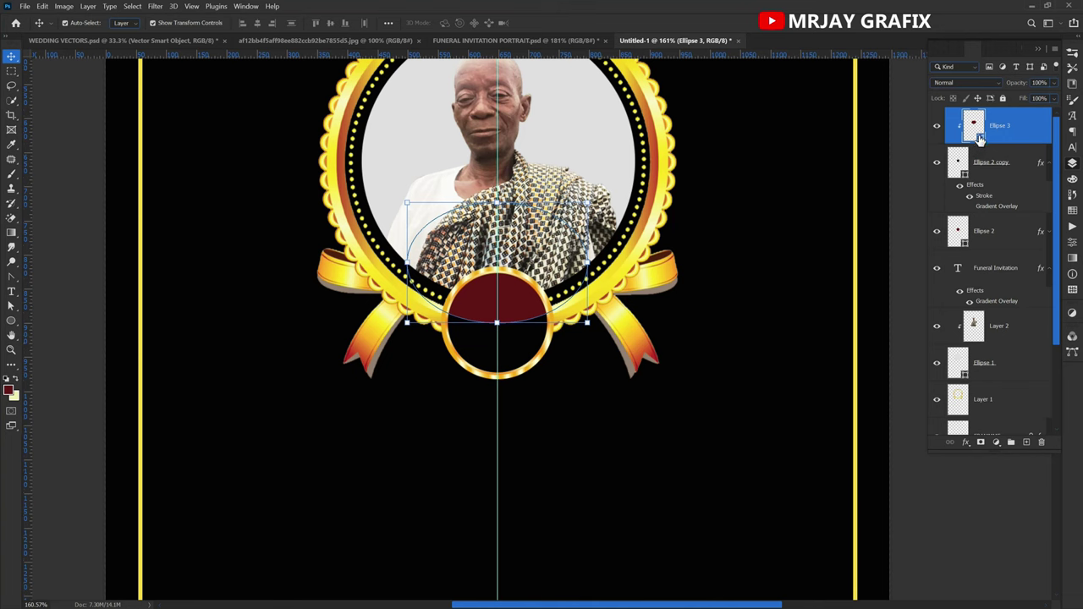
Change the clipped ellipse's fill to near-black #1f1f1f.
double_click(979, 140)
mouse_move(161, 354)
left_mouse_down()
mouse_move(119, 405)
mouse_move(104, 383)
left_mouse_up()
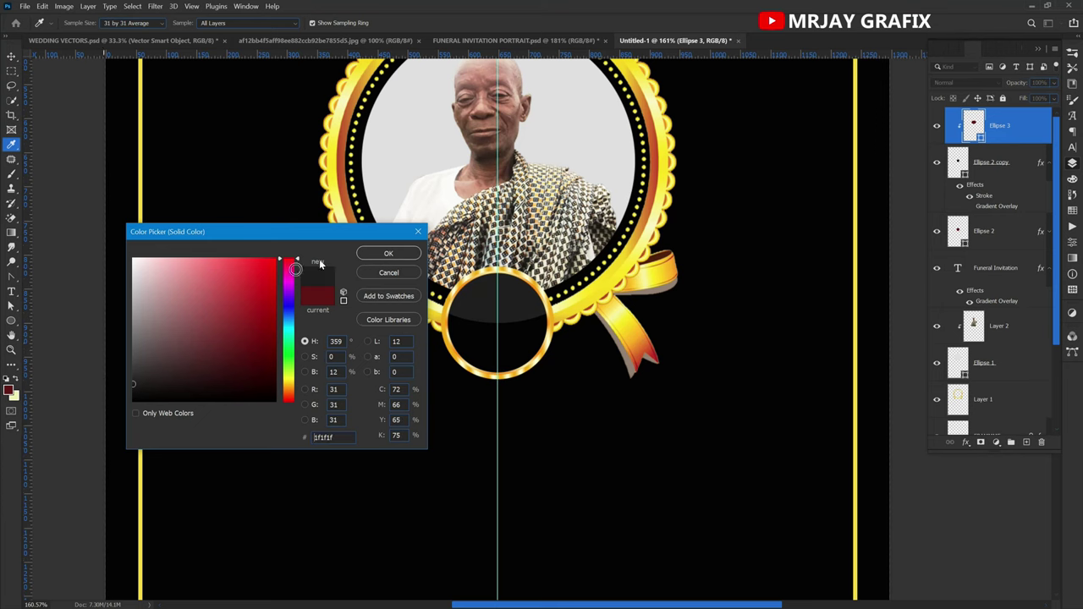
left_click(389, 254)
left_click(303, 424)
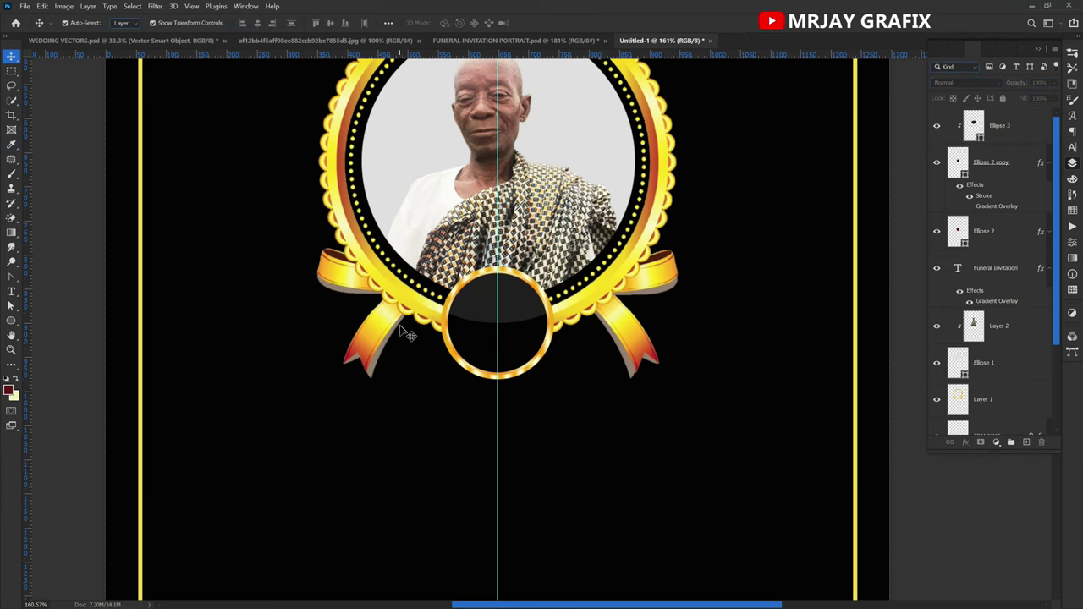
left_click(439, 42)
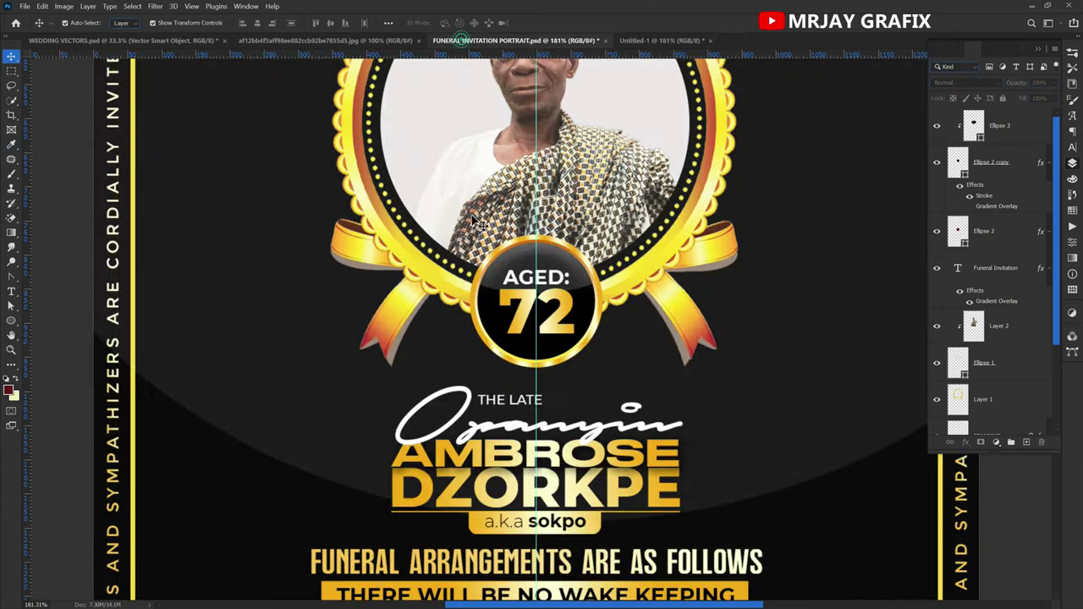
Drag the AGED: and 72 text layers from the reference poster into Untitled-1's small ring.
left_click(532, 276)
left_click(531, 321, "shift")
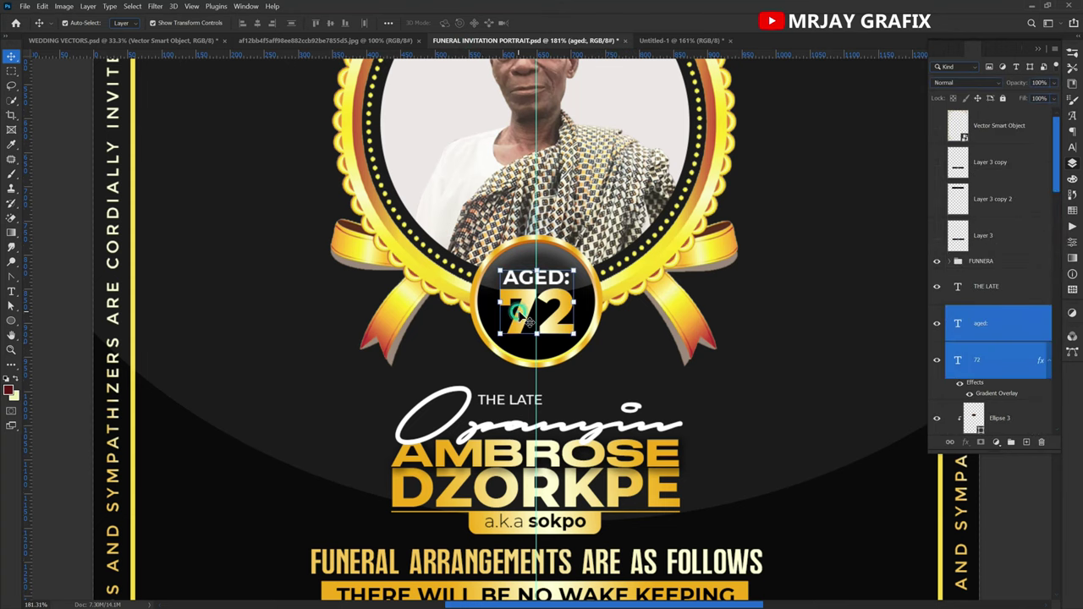
left_click_drag(531, 321, 569, 350)
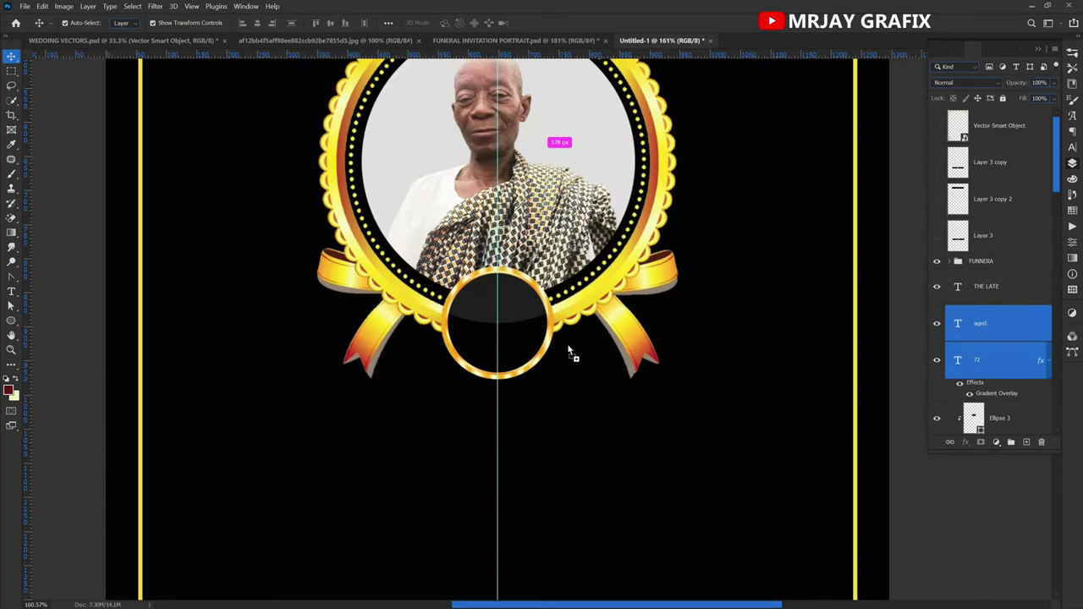
left_click_drag(496, 328, 489, 333)
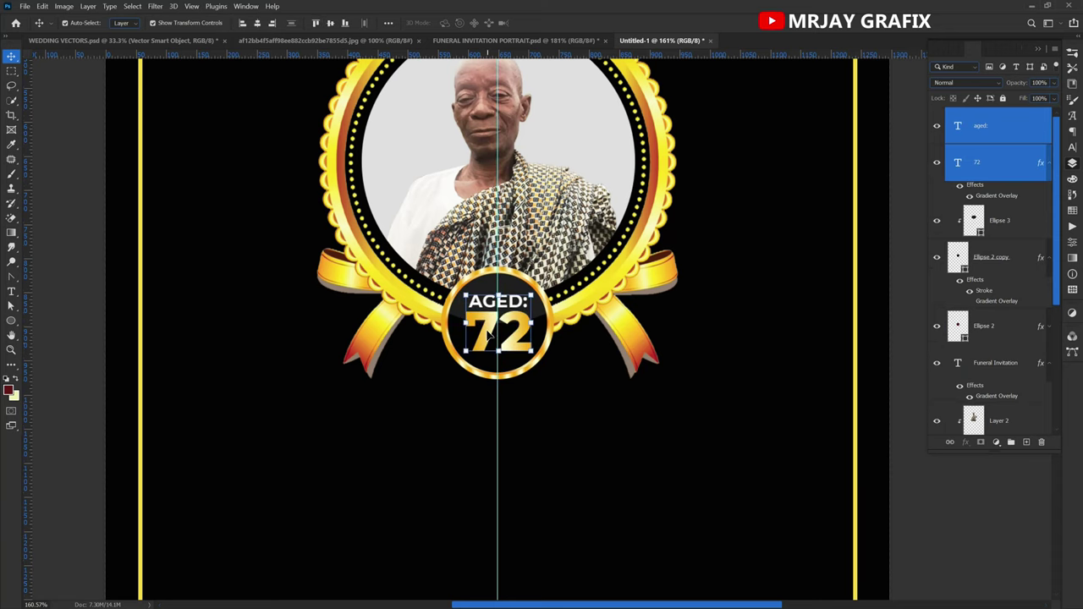
left_click(360, 430)
scroll(573, 338, "down", 5)
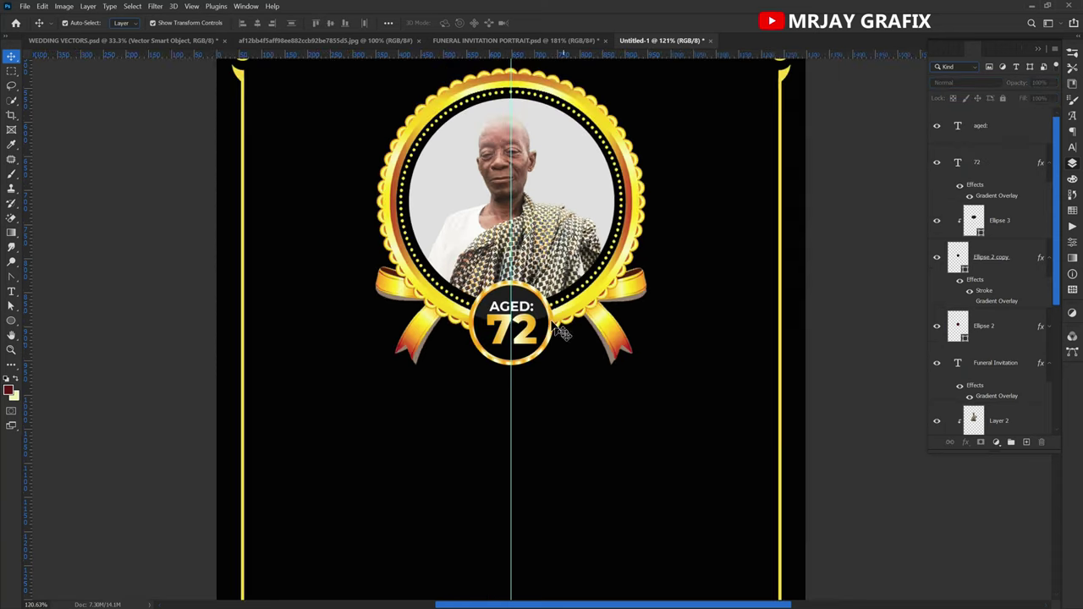
Check the Opanyin script text on the funeral invitation reference poster.
scroll(546, 331, "down", 1)
scroll(544, 351, "up", 2)
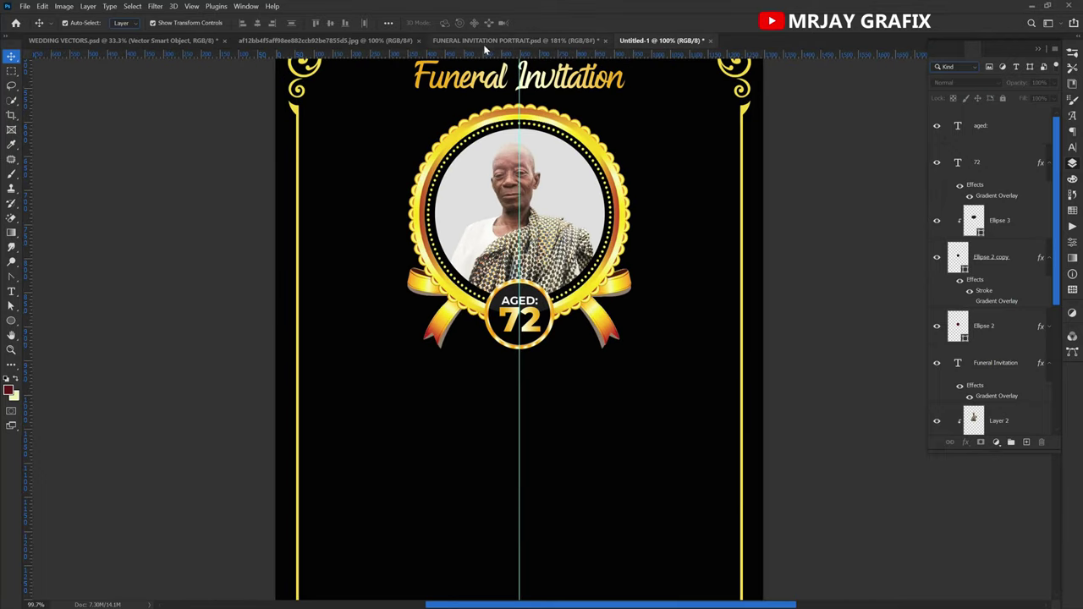
left_click(486, 40)
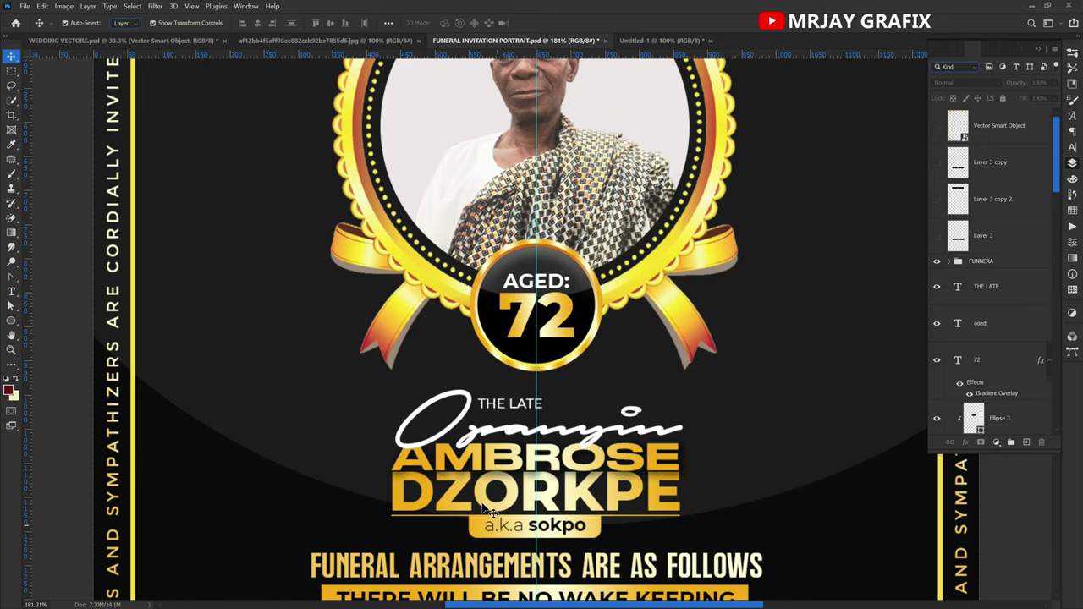
left_click(491, 435)
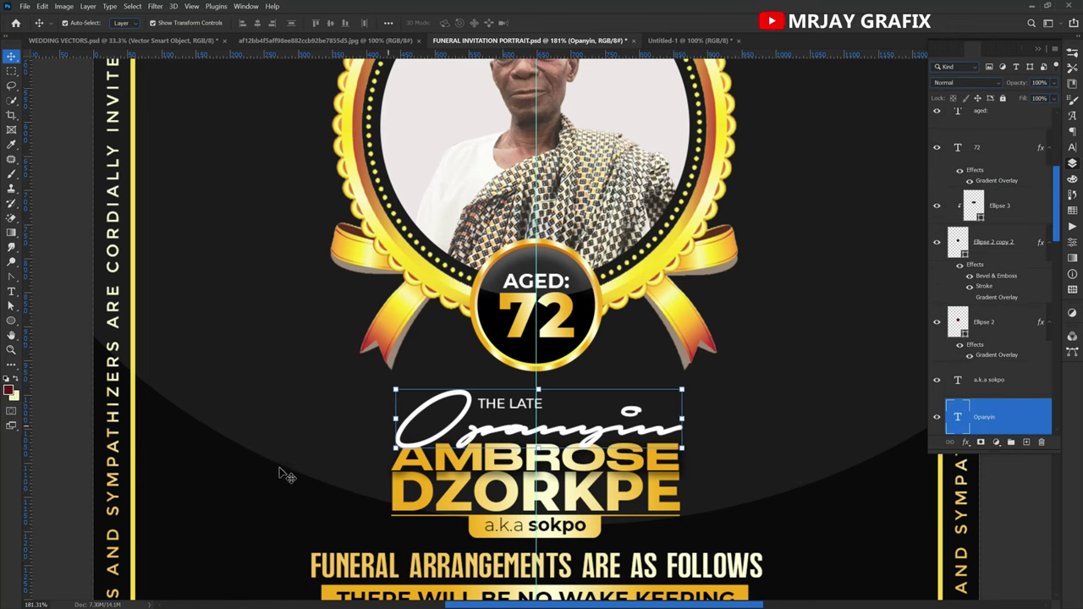
Place a new text line below the medallion in Untitled-1.
left_click(689, 40)
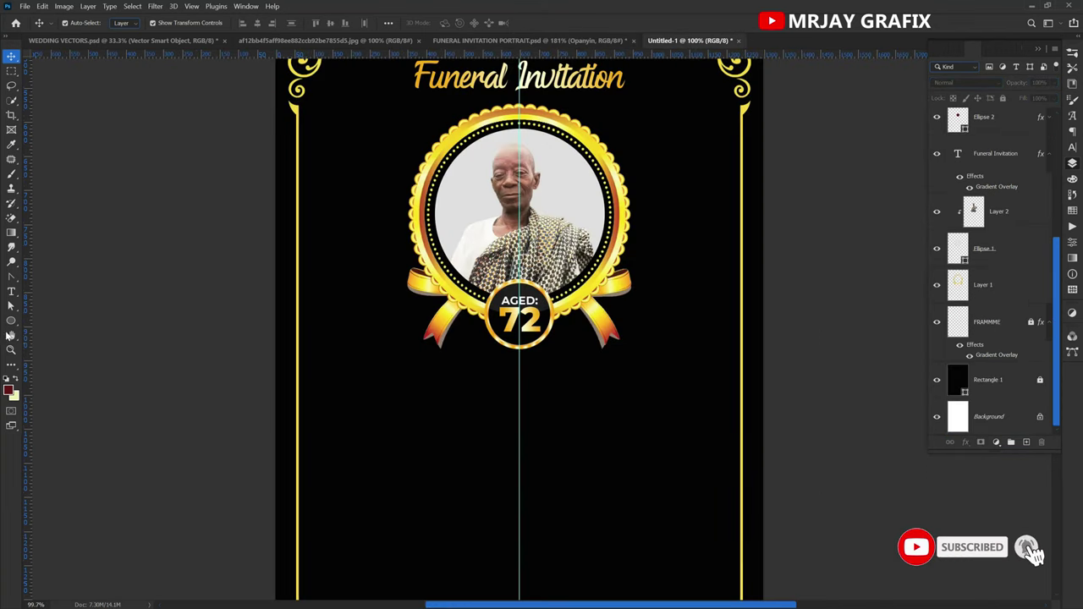
left_click(11, 292)
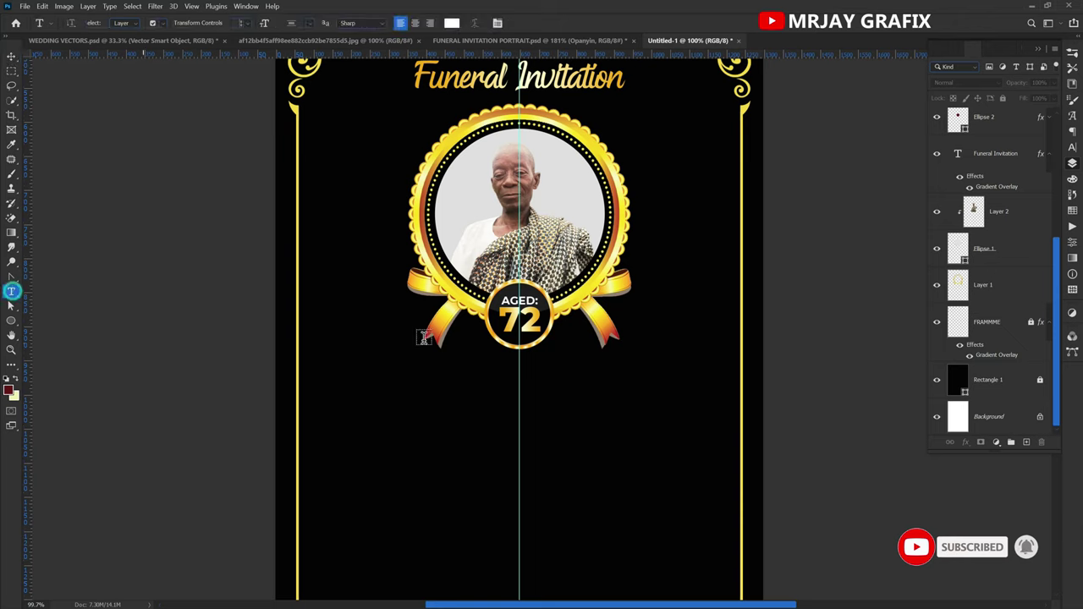
left_click(469, 394)
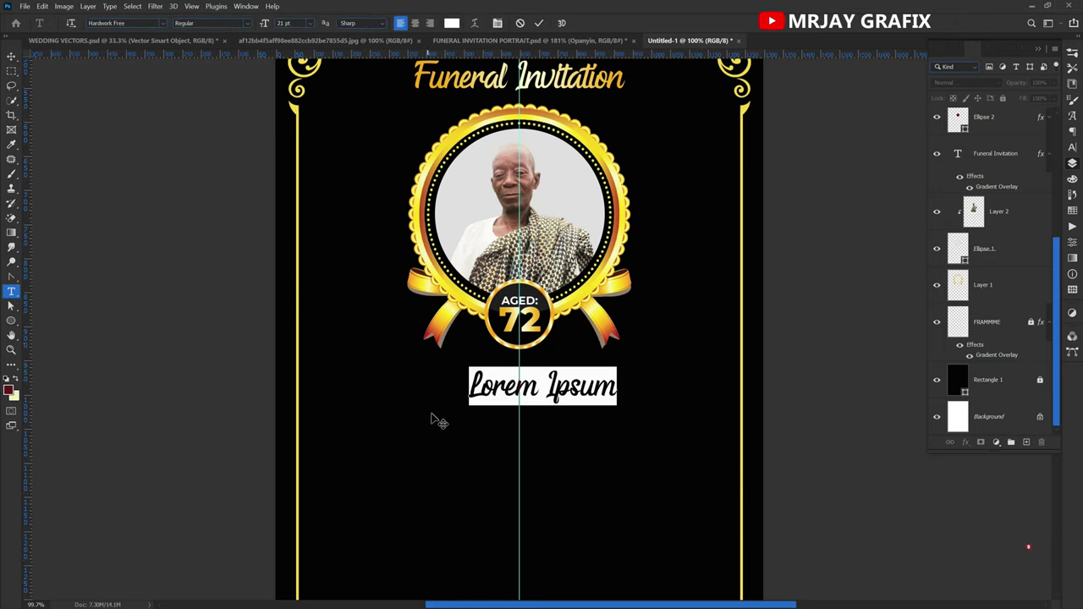
Type 'Opanyin' on the new line, comparing it with the reference poster.
left_click(1073, 149)
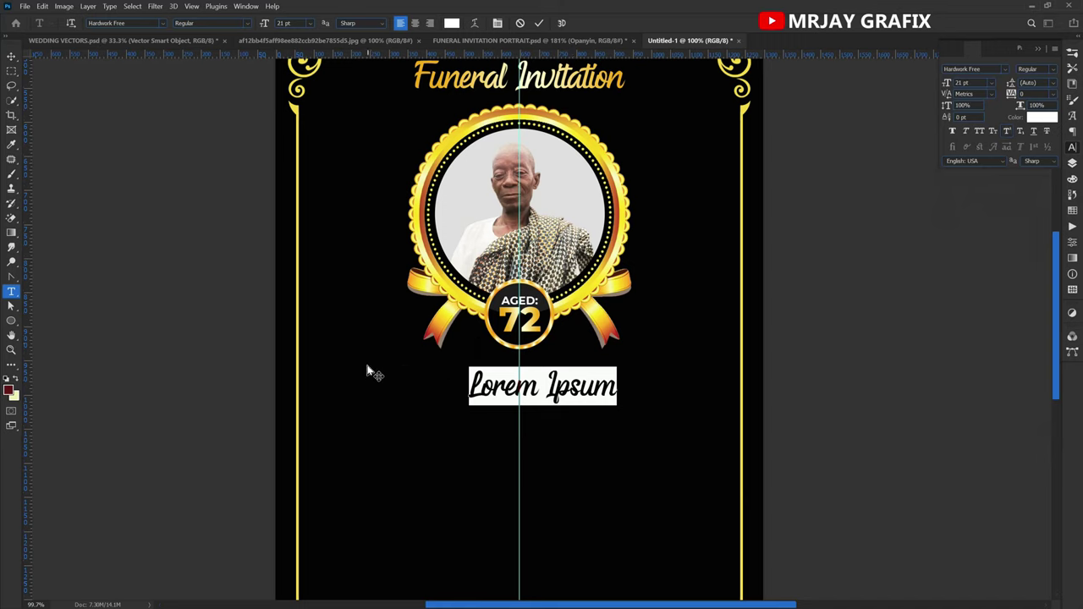
type("Opanyin")
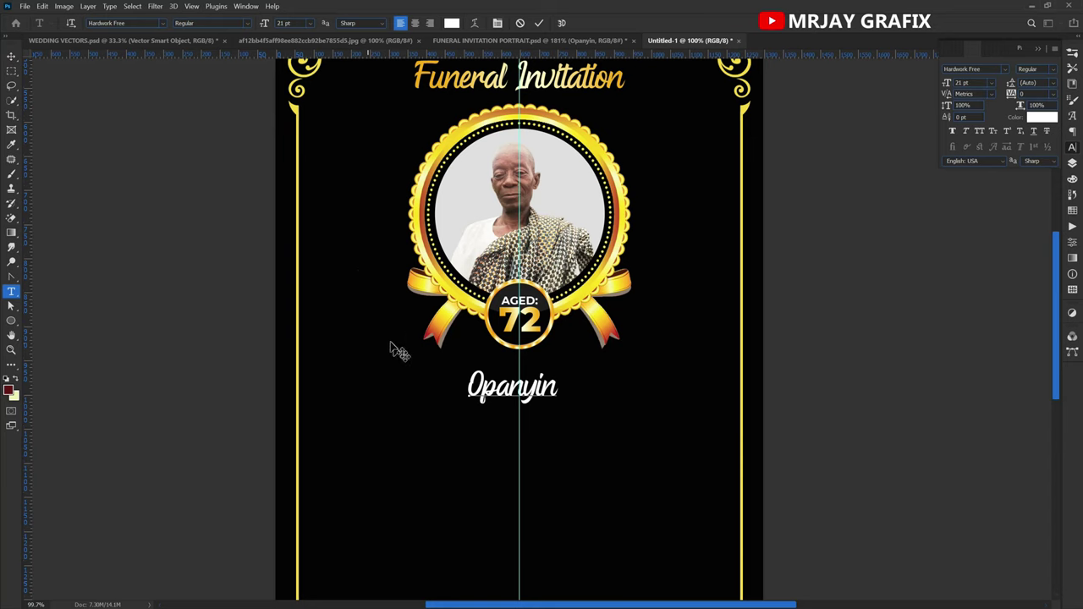
scroll(203, 339, "up", 1)
left_click(469, 44)
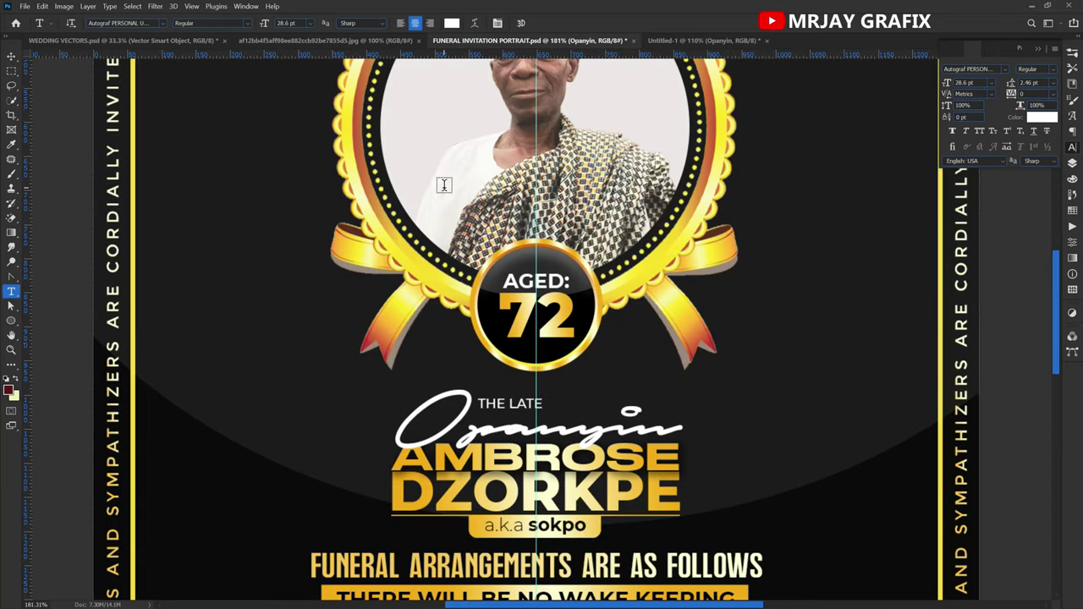
left_click(693, 42)
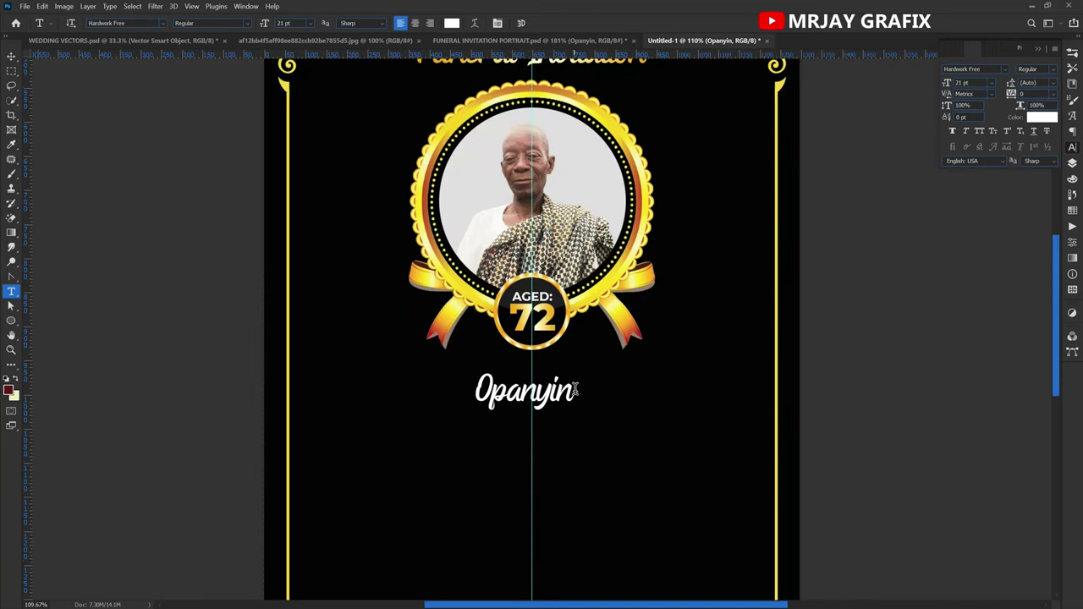
Restyle Opanyin in the Autograf PERSONAL USE ONLY script font.
left_click_drag(575, 389, 438, 404)
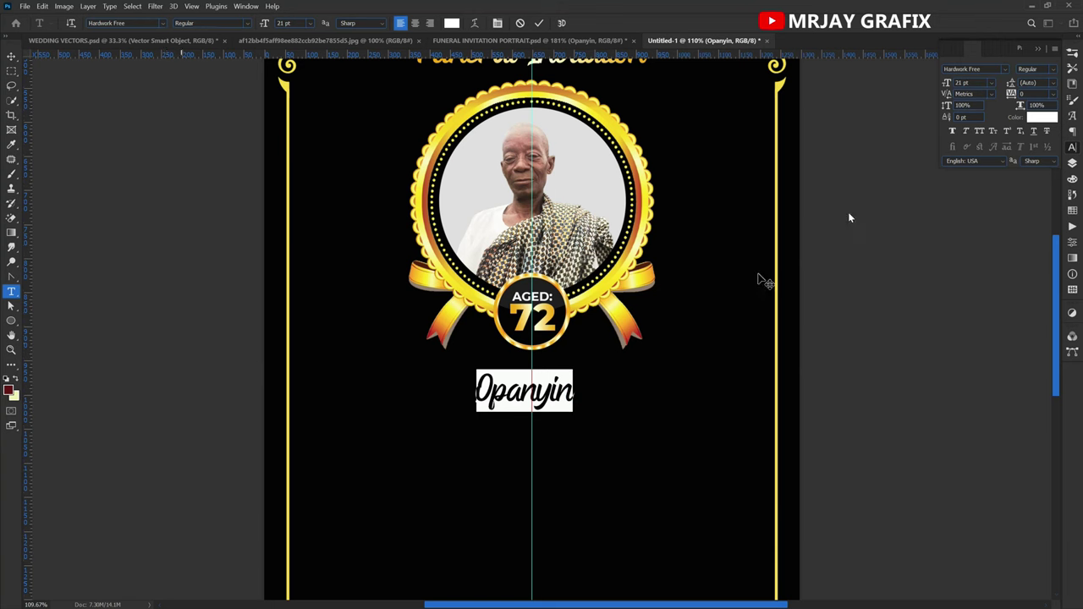
left_click(1005, 71)
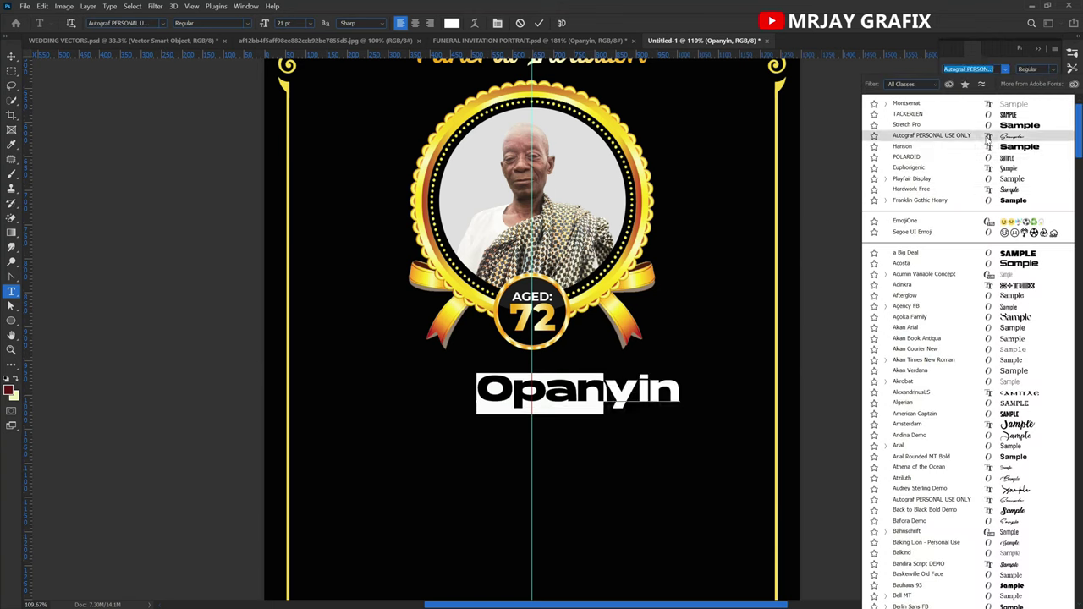
left_click(987, 136)
left_click(139, 259)
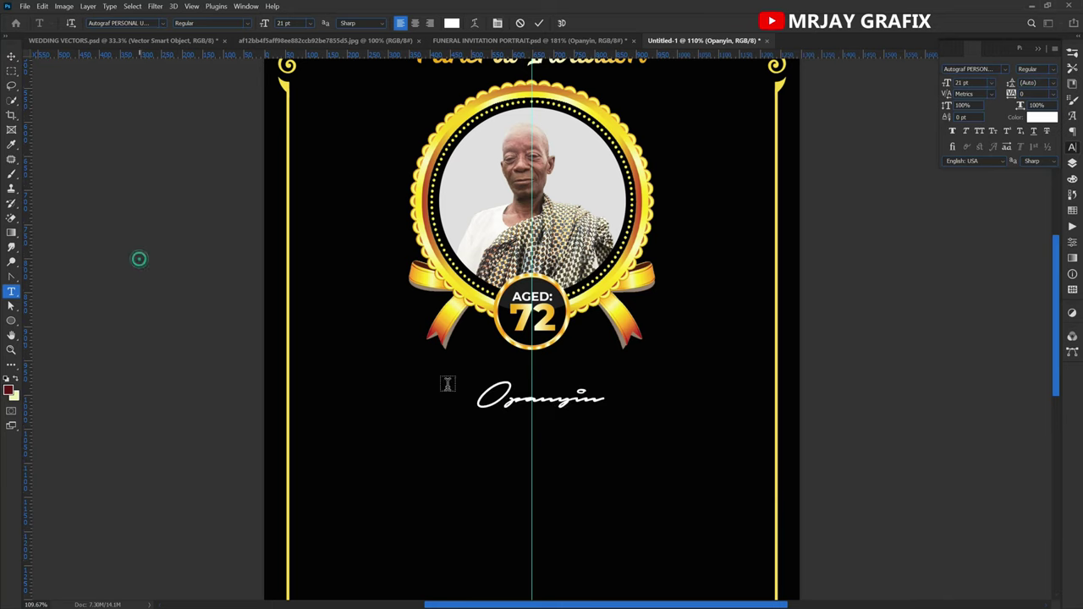
Move the Opanyin line up closer to the badge and slightly right.
key("v")
left_click_drag(518, 411, 504, 400)
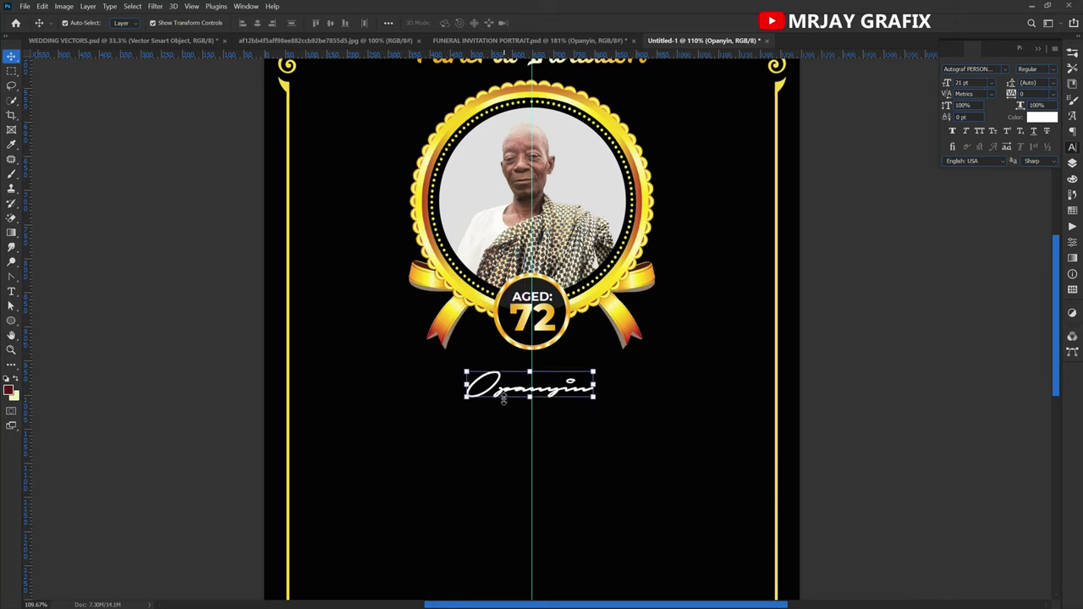
key("Right")
key("Right")
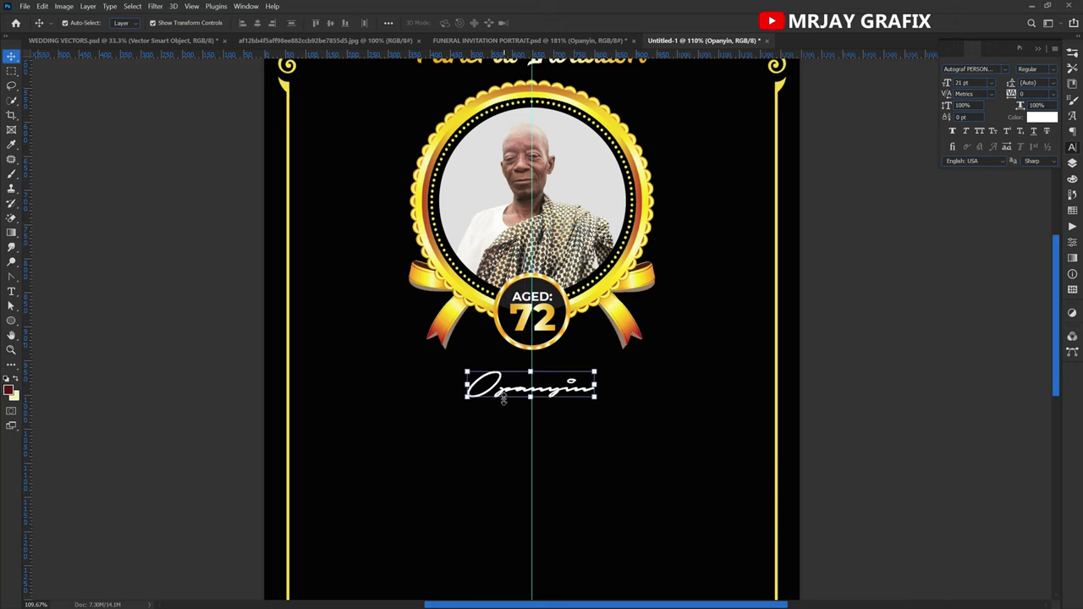
Duplicate Opanyin just below and set the copy in Hanson Bold.
left_click_drag(503, 399, 508, 439)
left_click(1004, 71)
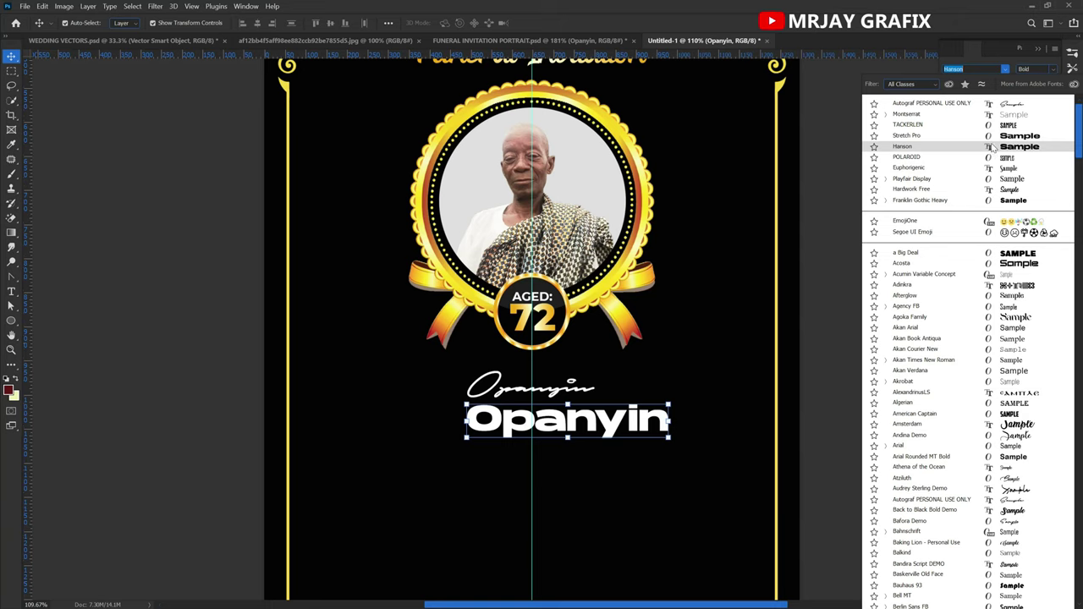
left_click(992, 148)
left_click_drag(567, 435, 548, 432)
Dock the FUNERAL INVITATION PORTRAIT document as a pane beside Untitled-1.
left_click_drag(528, 46, 203, 234)
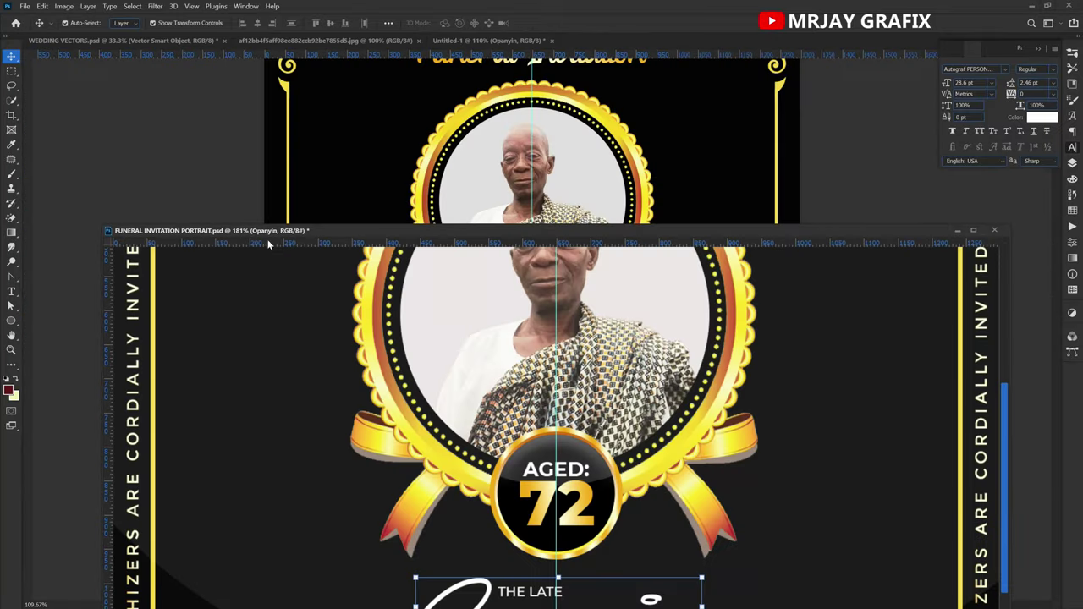
left_click_drag(355, 244, 354, 276)
scroll(350, 341, "down", 6)
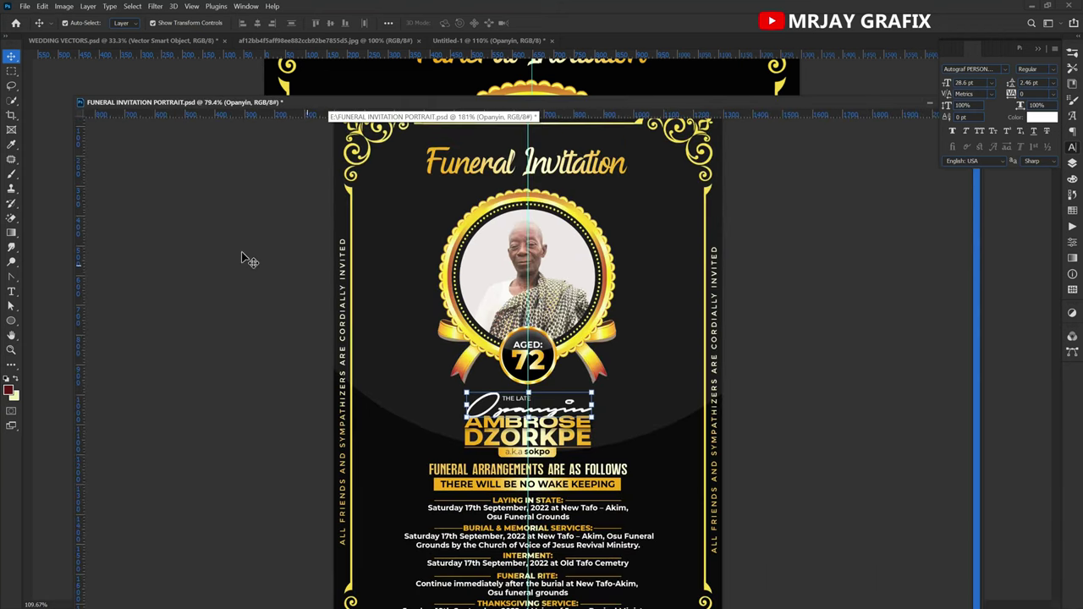
left_click_drag(75, 248, 607, 246)
left_click_drag(726, 105, 837, 103)
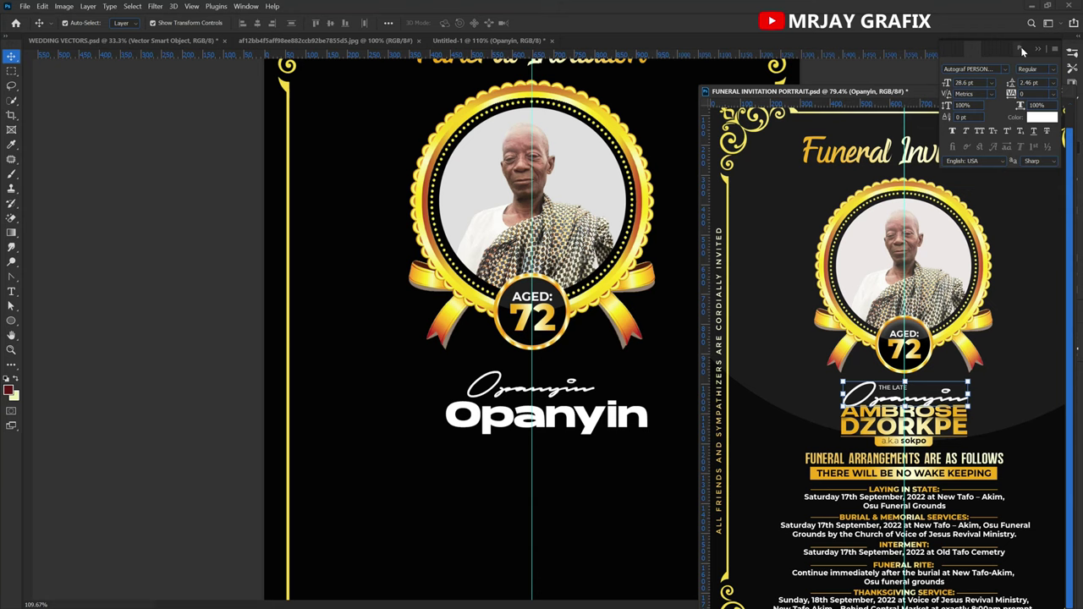
left_click(1042, 52)
left_click_drag(989, 93, 1064, 90)
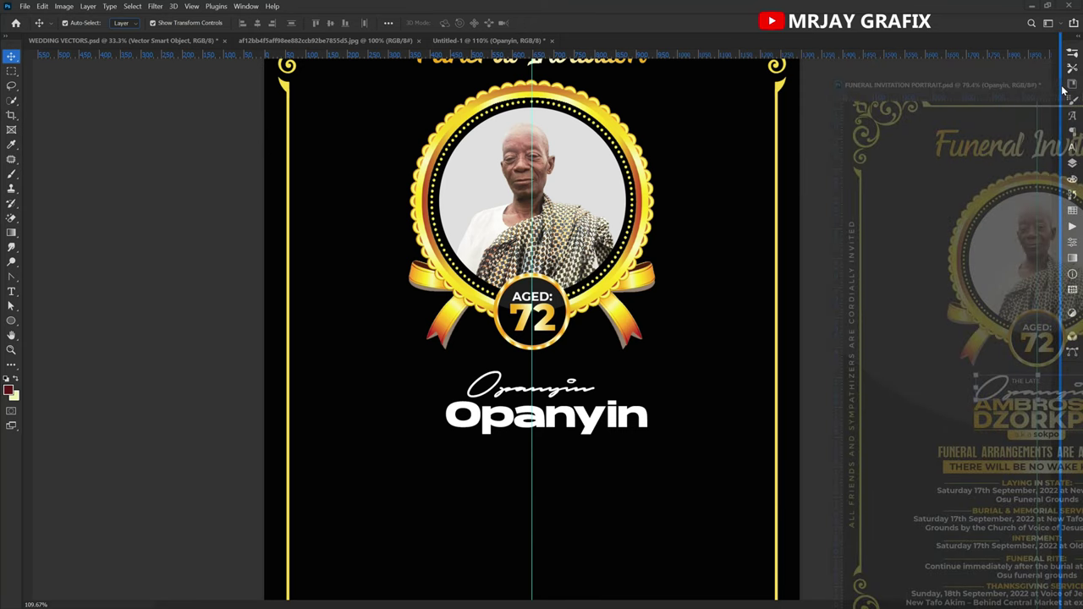
left_click_drag(1064, 91, 1064, 89)
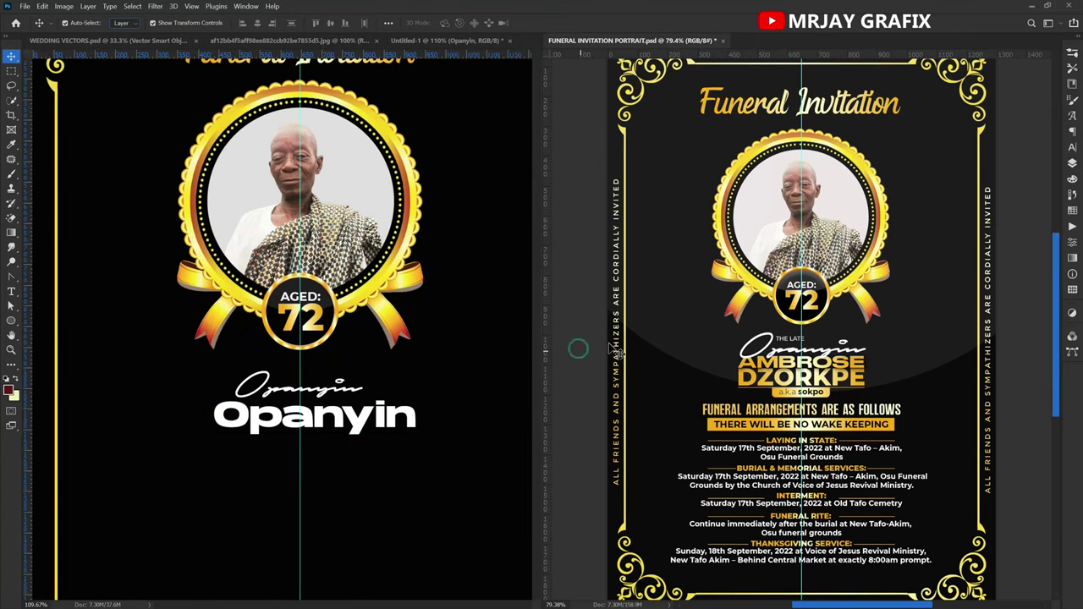
Fit both the invitation and the poster to their panes with Ctrl+0.
key("ctrl+0")
left_click(513, 321)
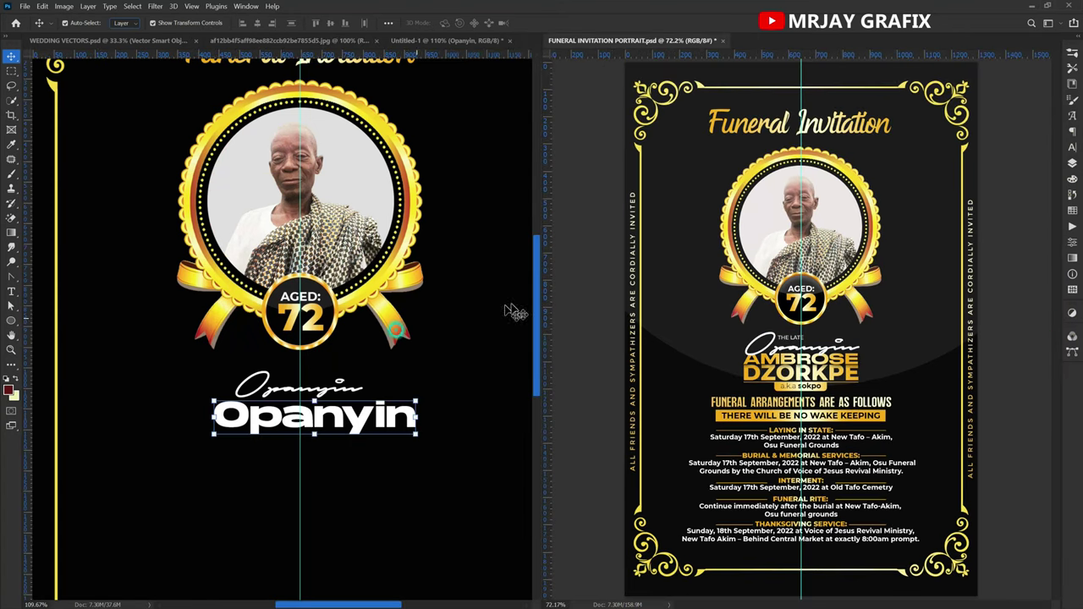
key("ctrl+0")
scroll(513, 321, "down", 3)
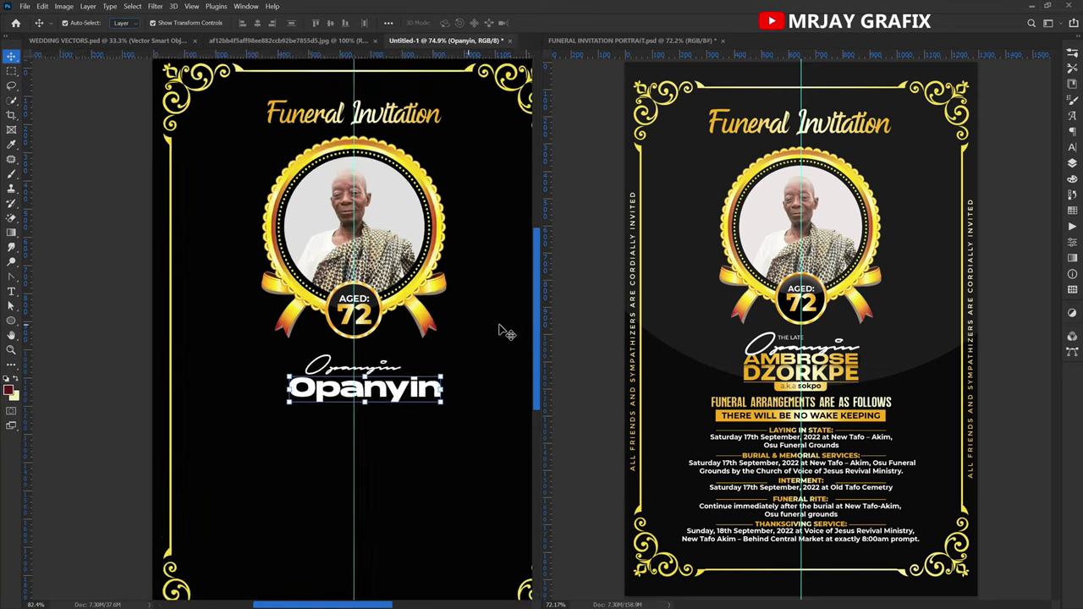
left_click(75, 398)
scroll(150, 423, "right", 3)
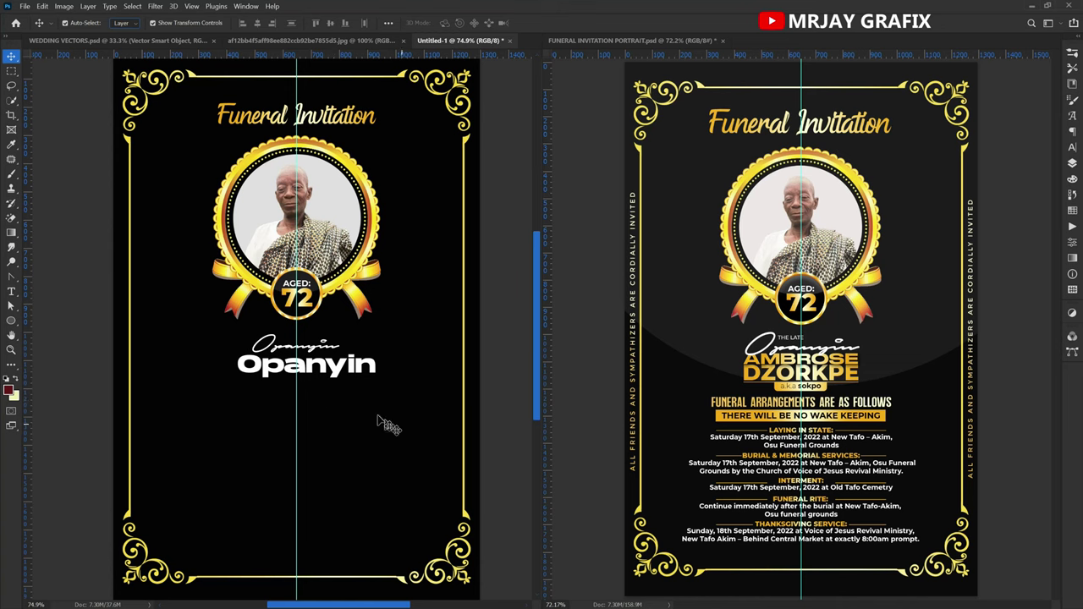
double_click(292, 372)
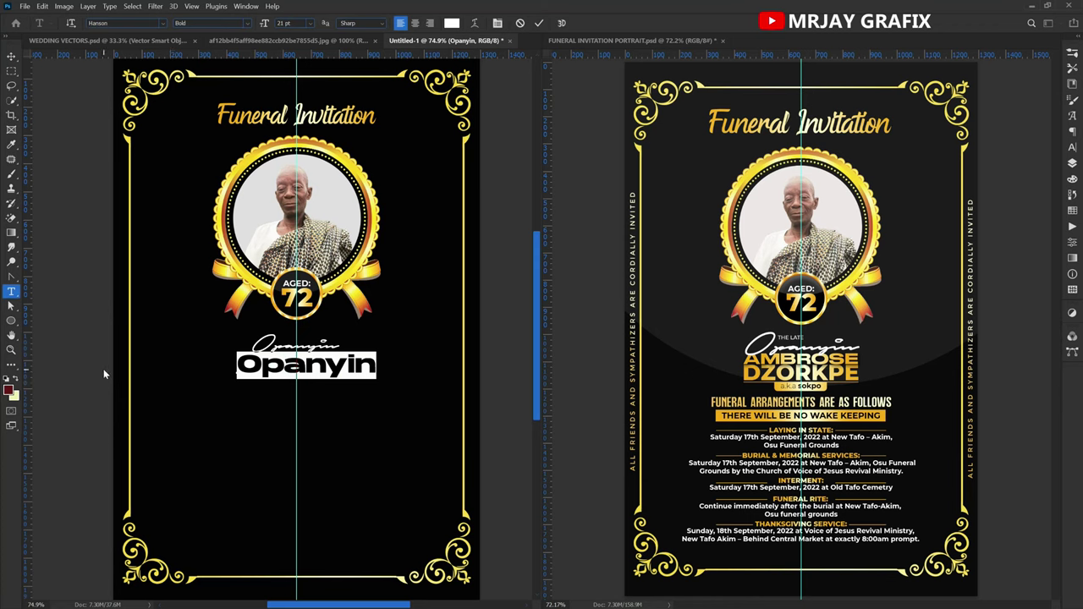
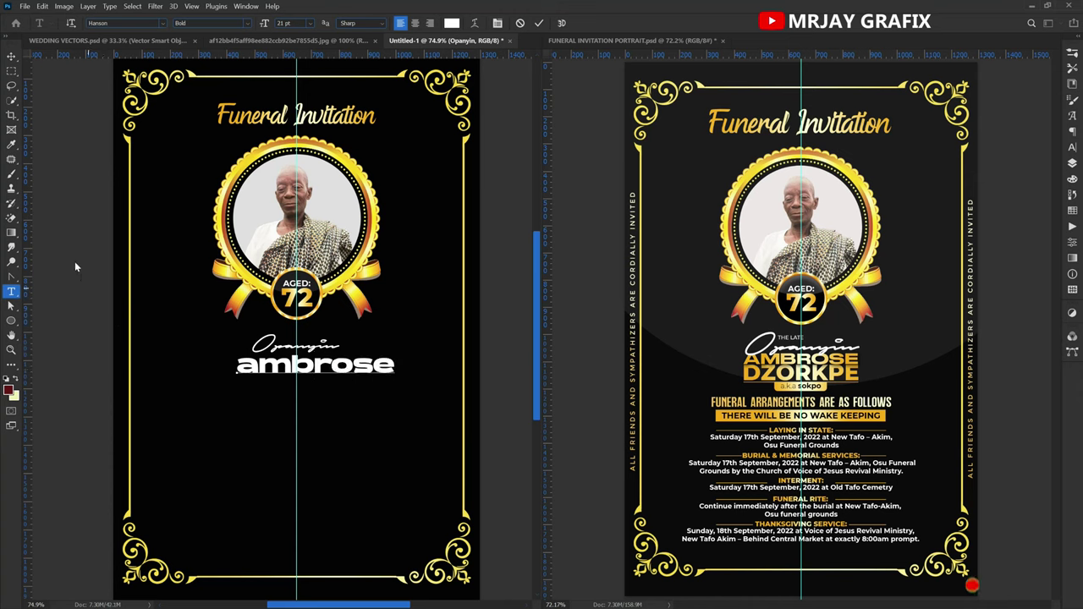
key("ctrl+Return")
key("v")
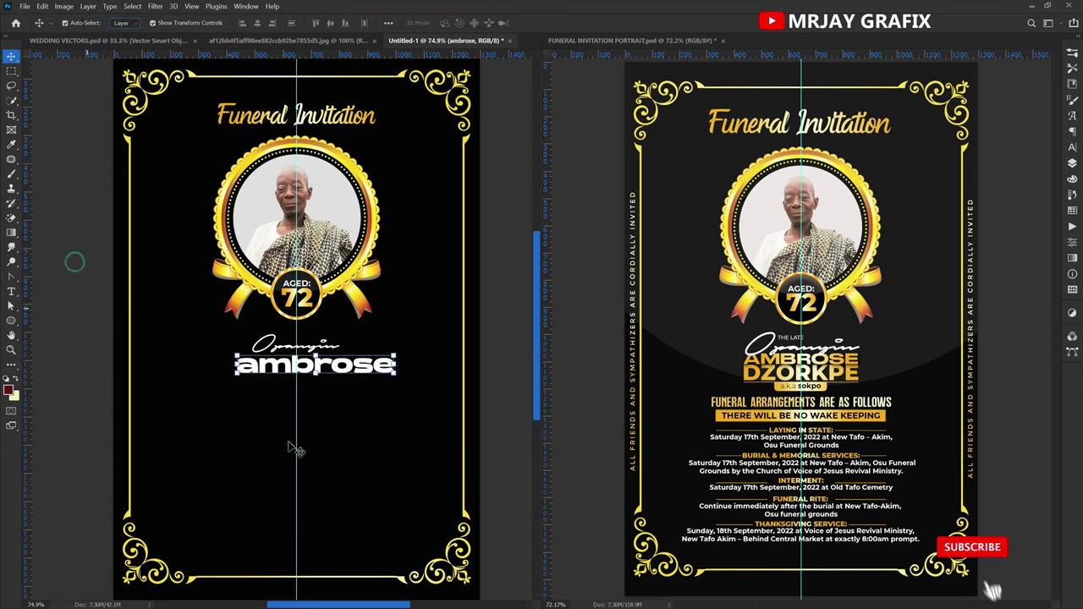
left_click_drag(355, 366, 347, 387)
double_click(347, 387)
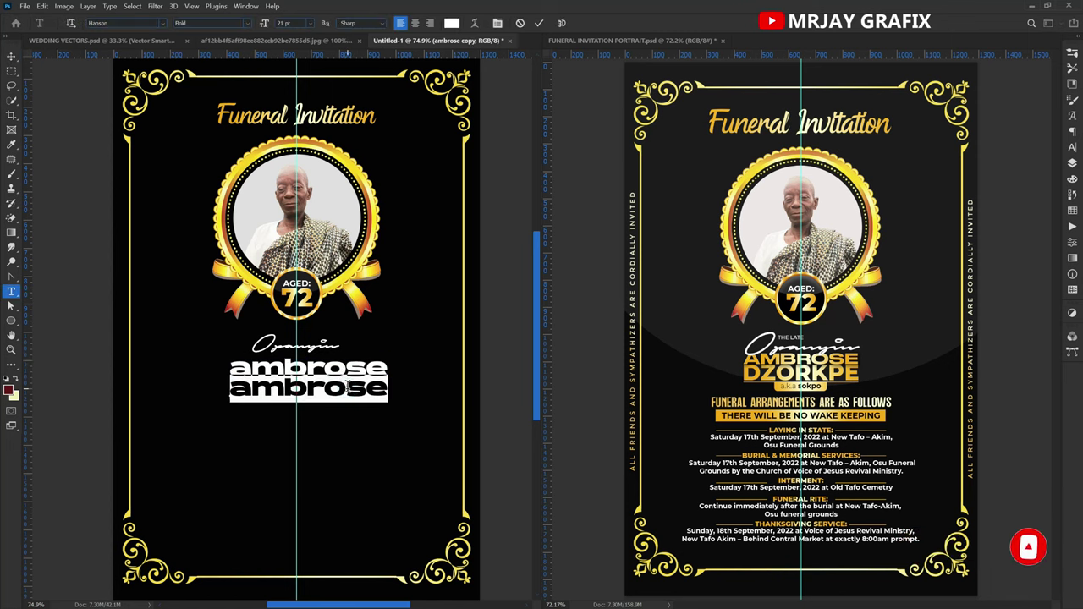
type("dzo")
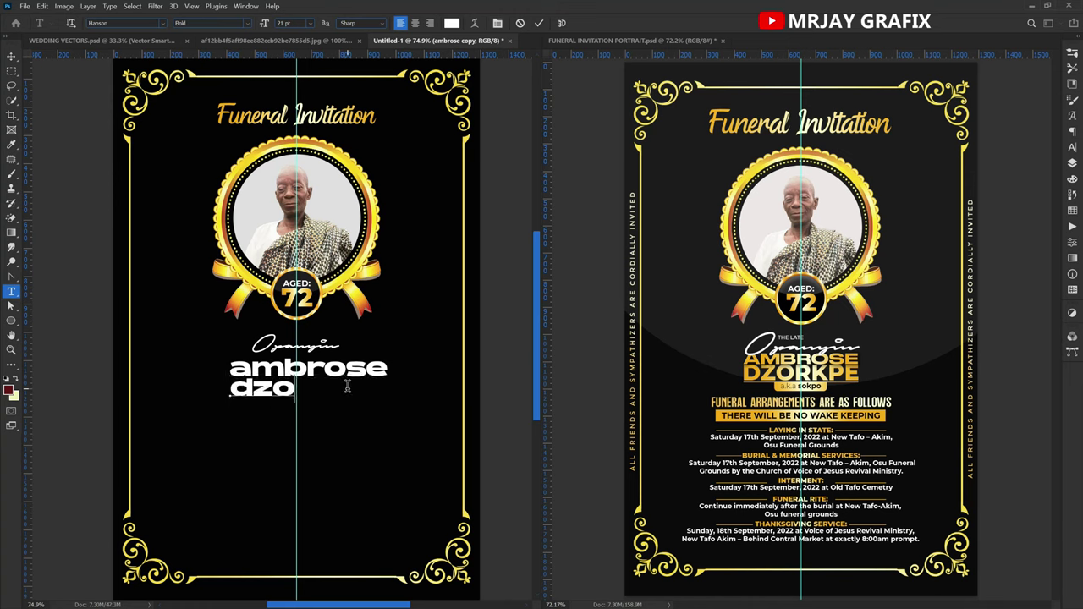
type("rkpo")
key("BackSpace")
type("e")
key("ctrl+Return")
key("v")
left_click(254, 370, "shift")
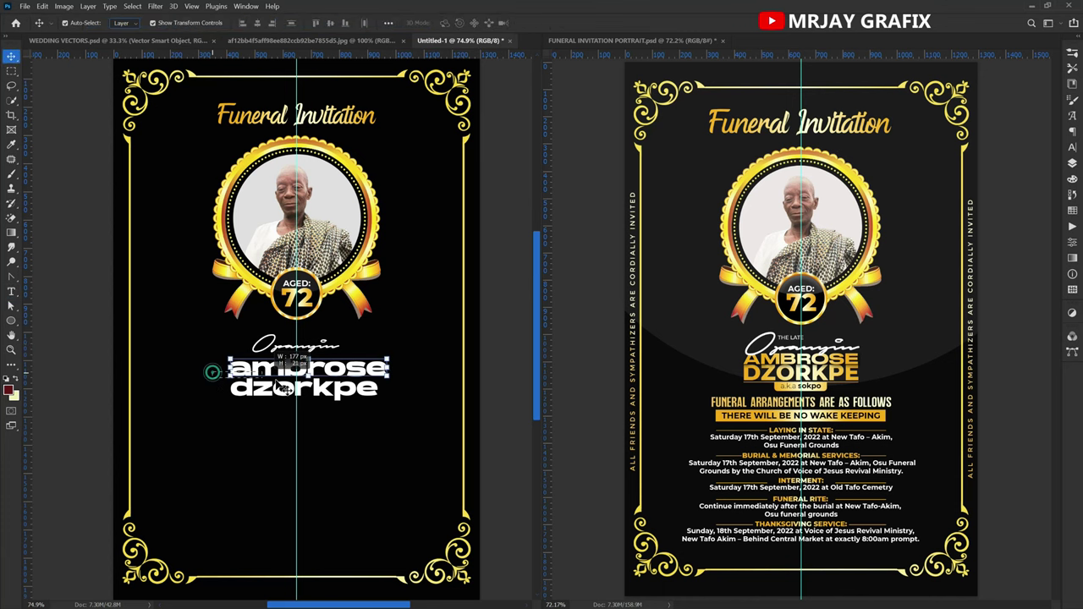
left_click(1073, 148)
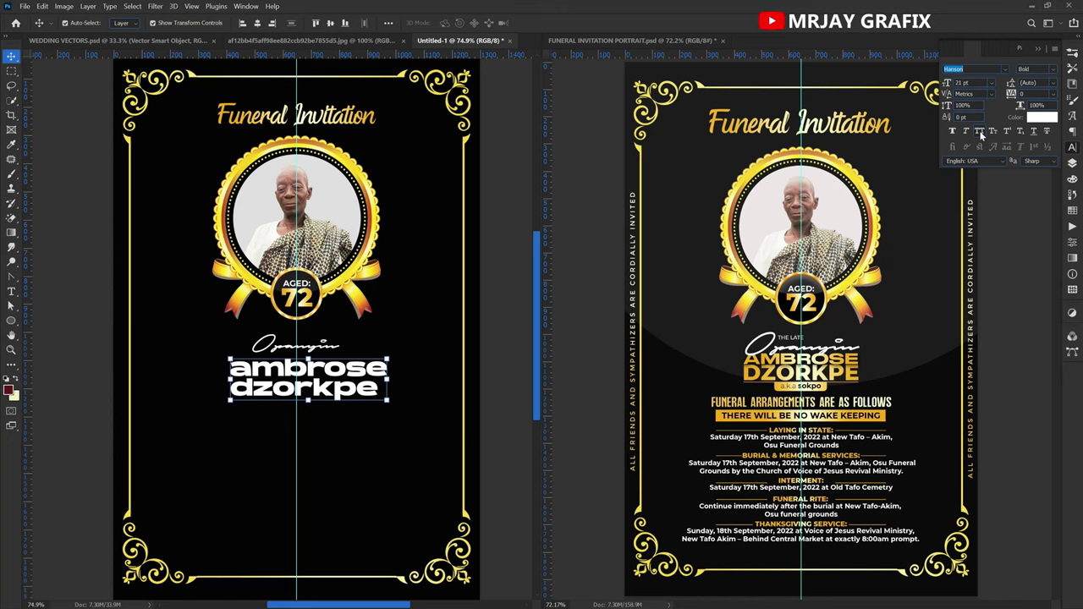
left_click(980, 132)
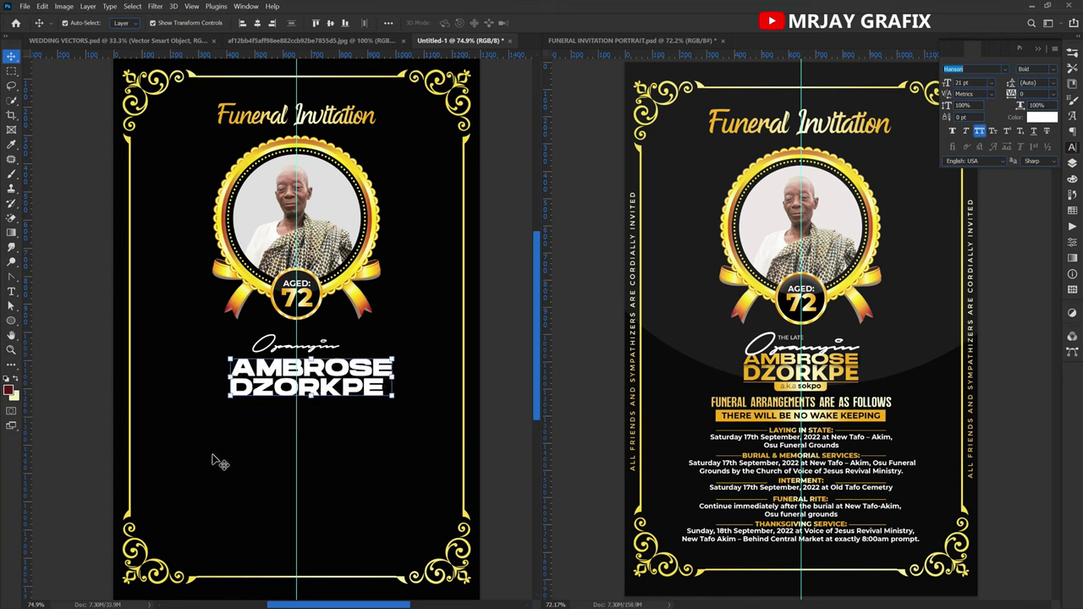
key("ctrl+z")
left_click(279, 396)
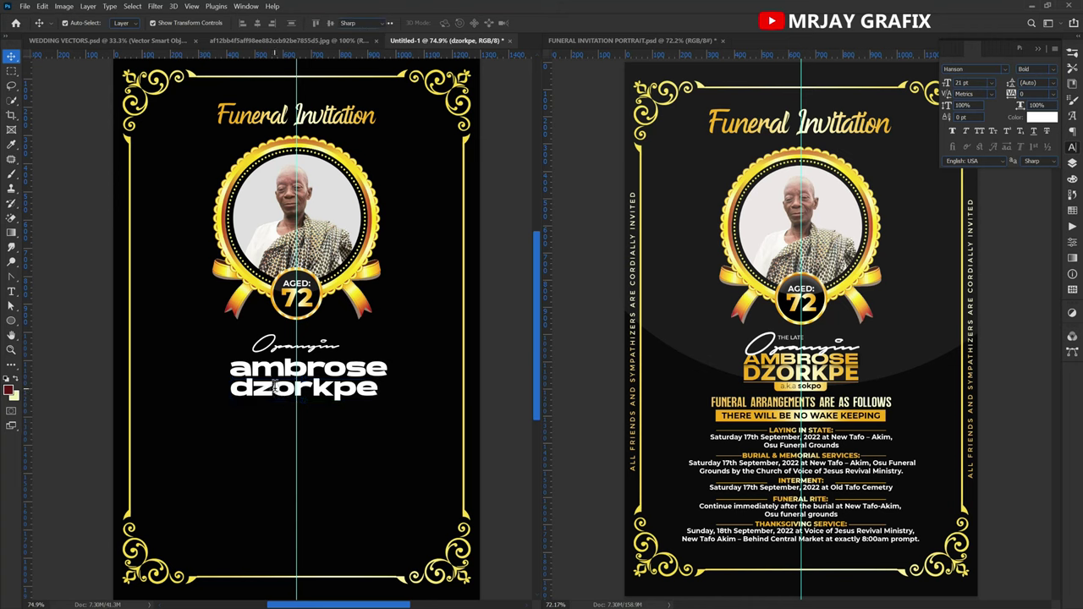
double_click(275, 389)
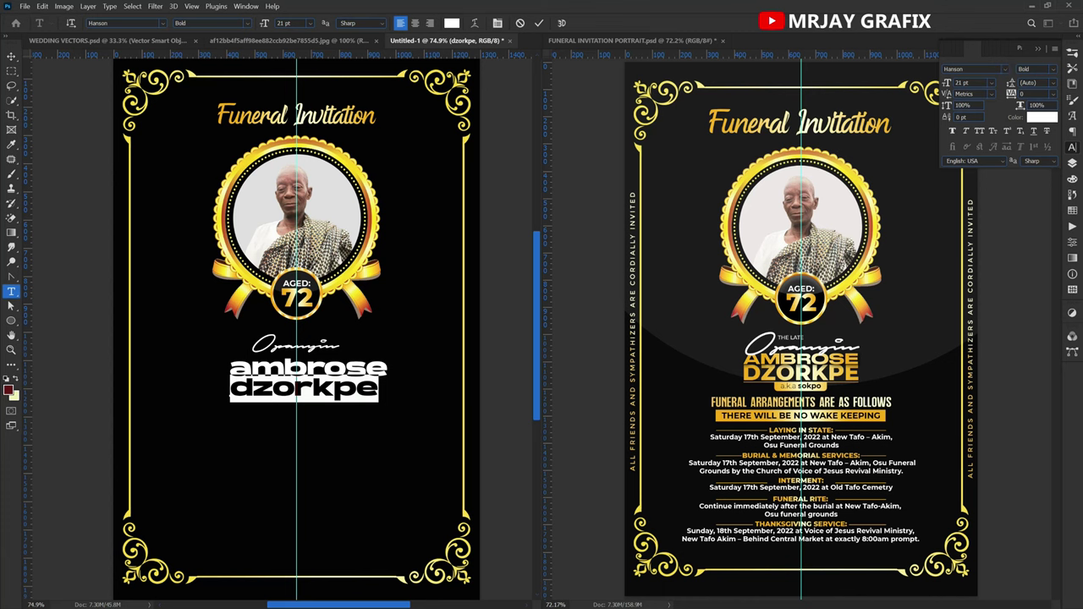
type("mont")
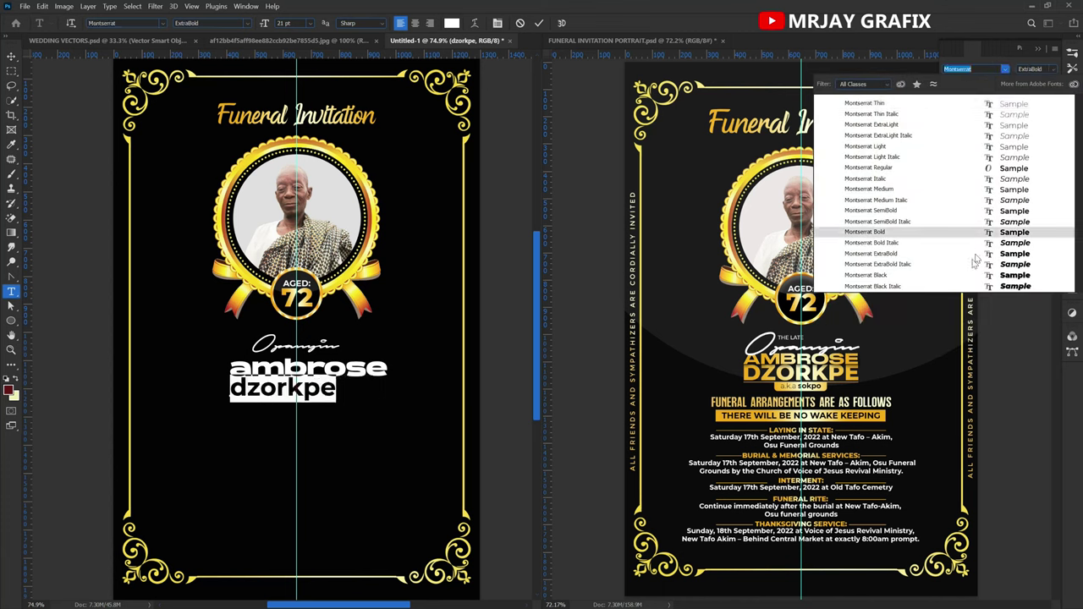
left_click(974, 253)
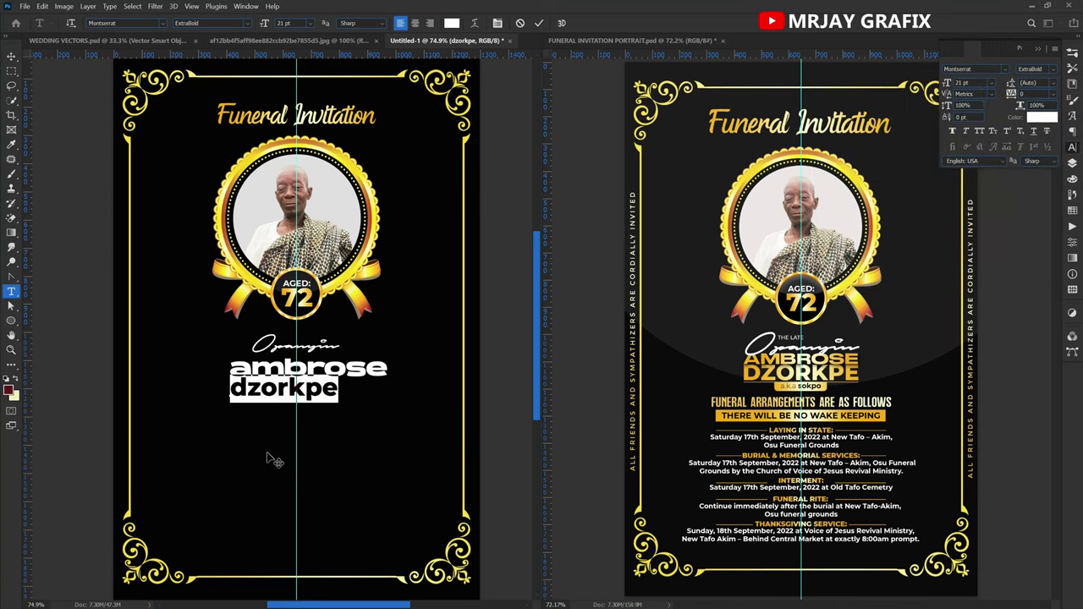
left_click(979, 132)
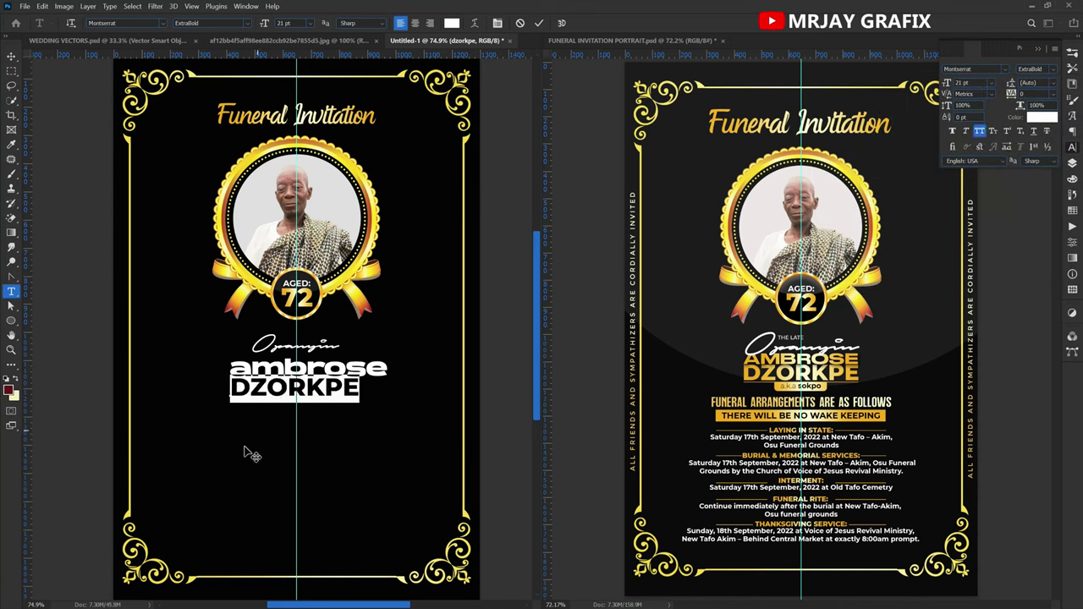
key("ctrl+h")
key("v")
left_click_drag(285, 401, 294, 404)
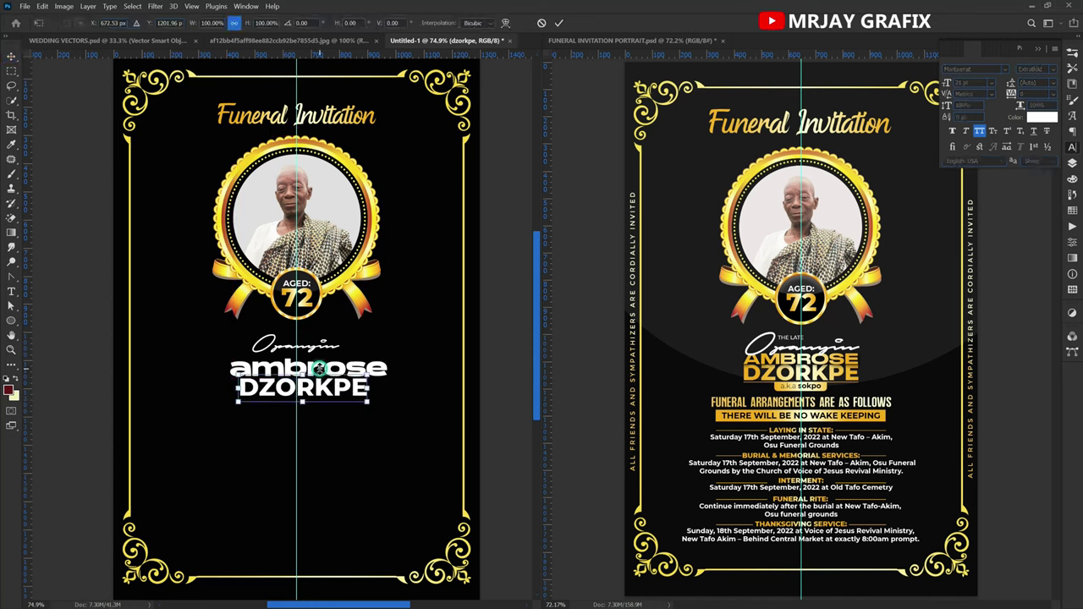
left_click(243, 377)
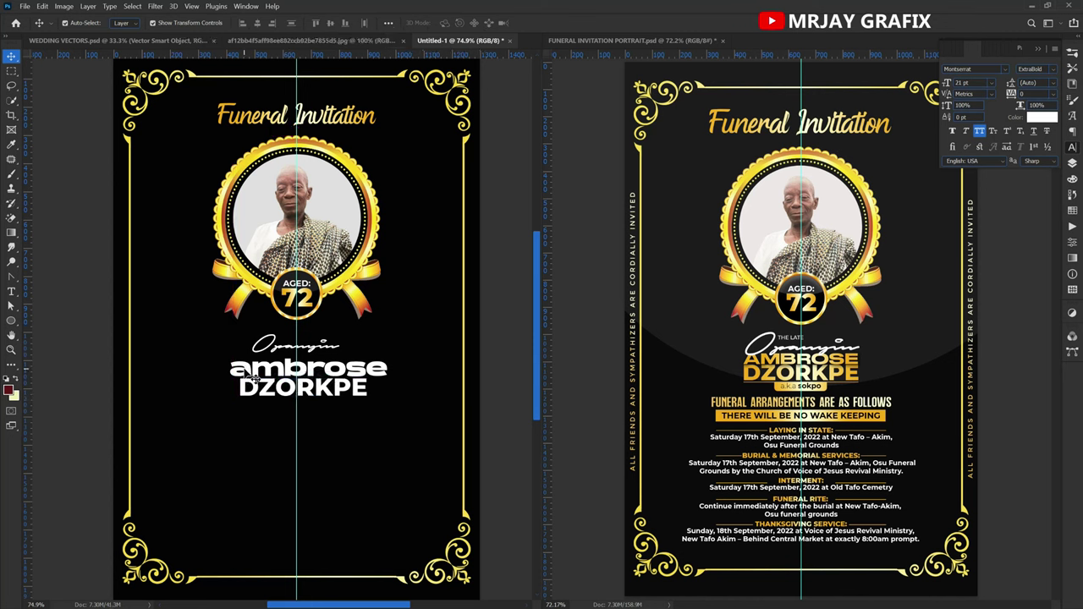
left_click(979, 131)
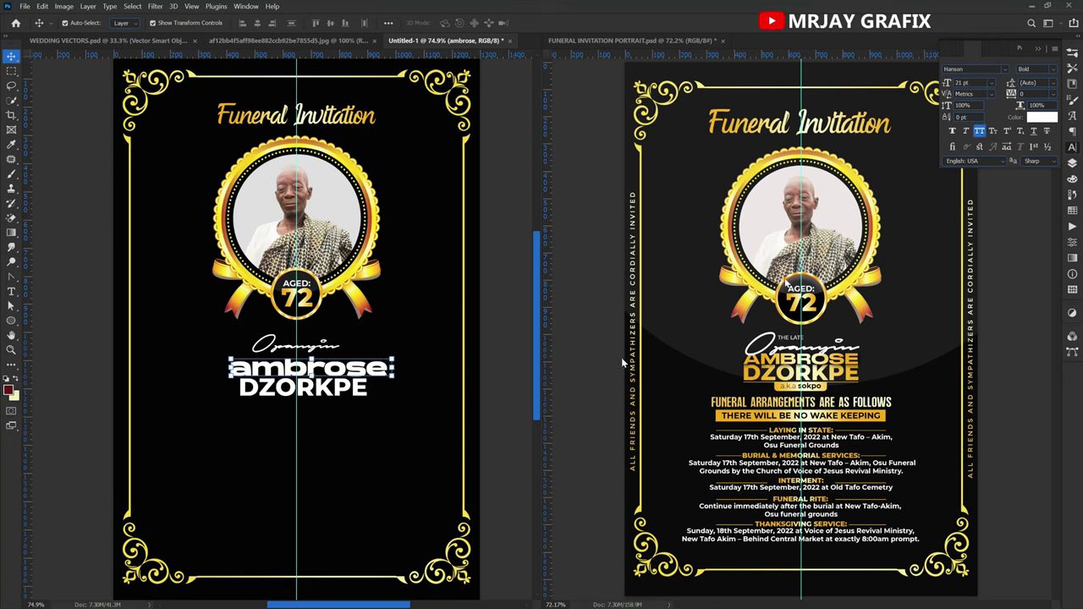
left_click(389, 378)
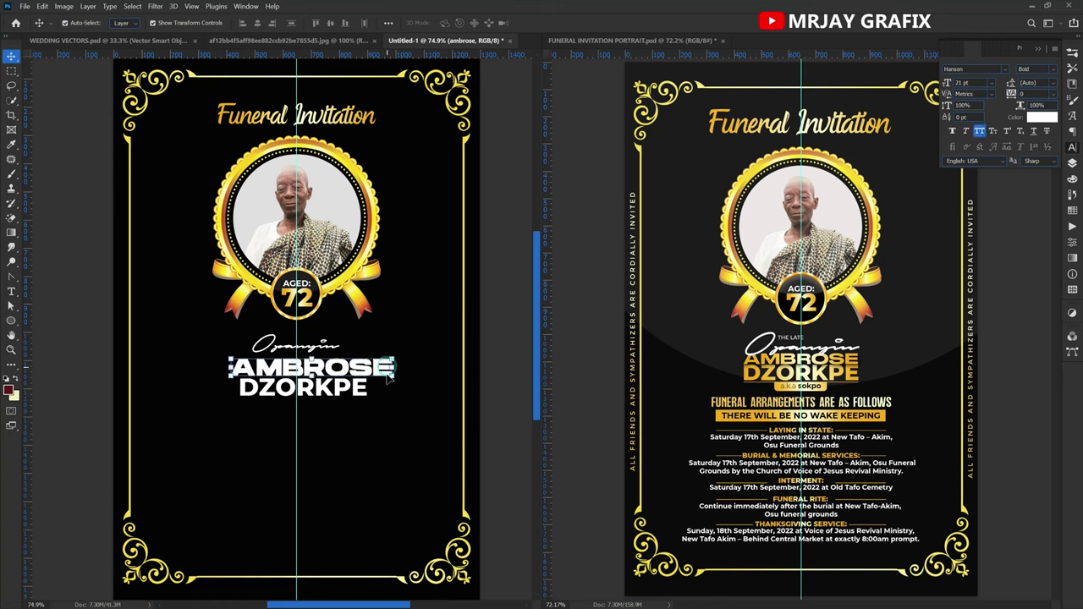
left_click_drag(398, 367, 370, 373)
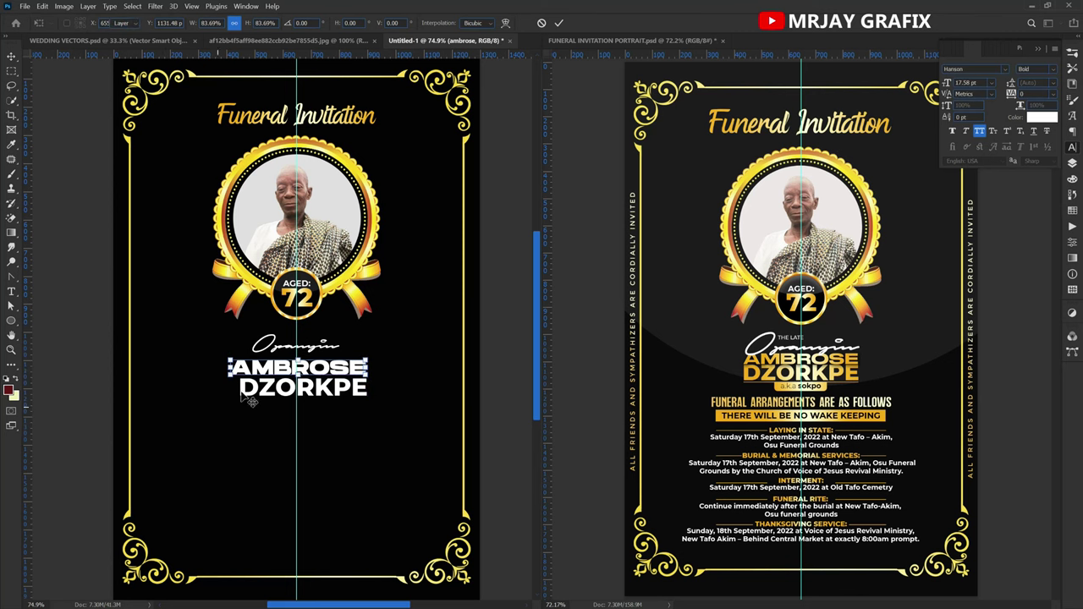
Confirm the AMBROSE resize and reposition AMBROSE and the script word above it.
key("Return")
scroll(245, 365, "up", 2)
left_click_drag(254, 358, 270, 359)
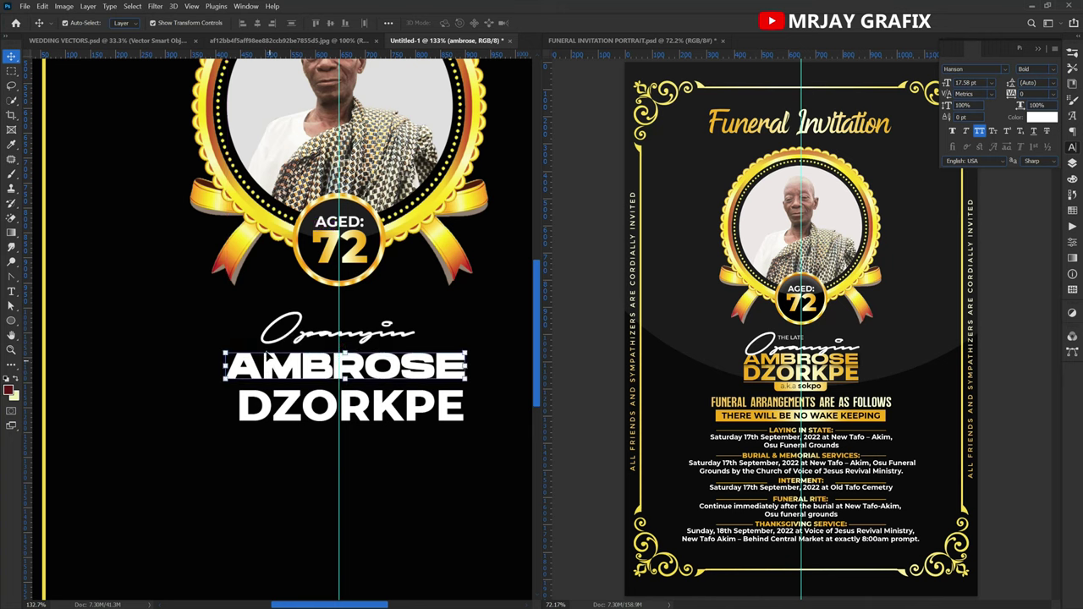
left_click(283, 347)
left_click(121, 411)
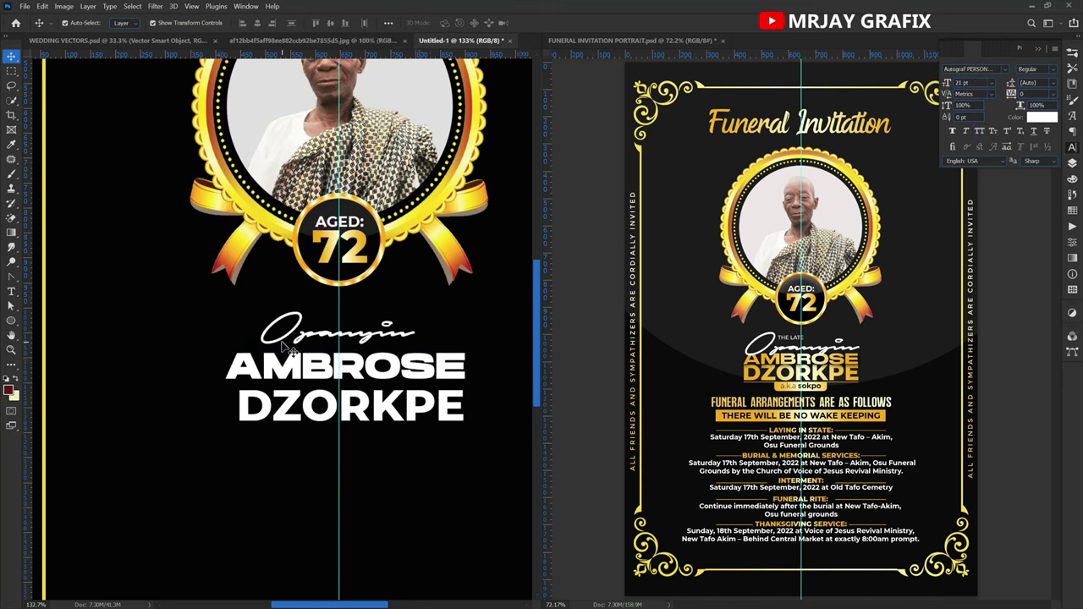
left_click_drag(298, 336, 287, 330)
left_click(269, 367)
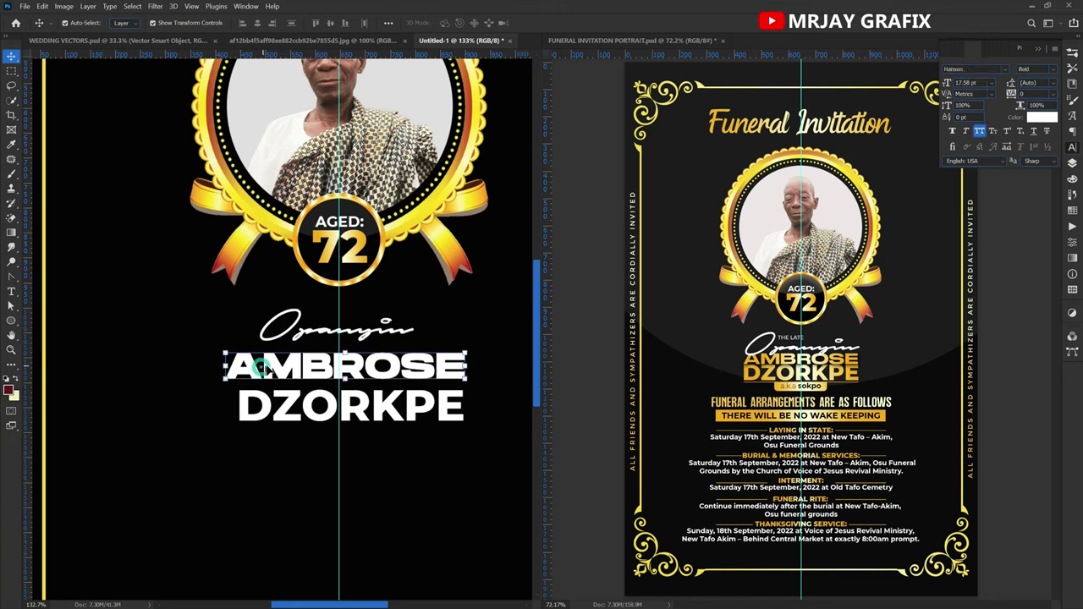
left_click_drag(269, 367, 277, 388)
key("ctrl+t")
key("Return")
left_click(230, 461)
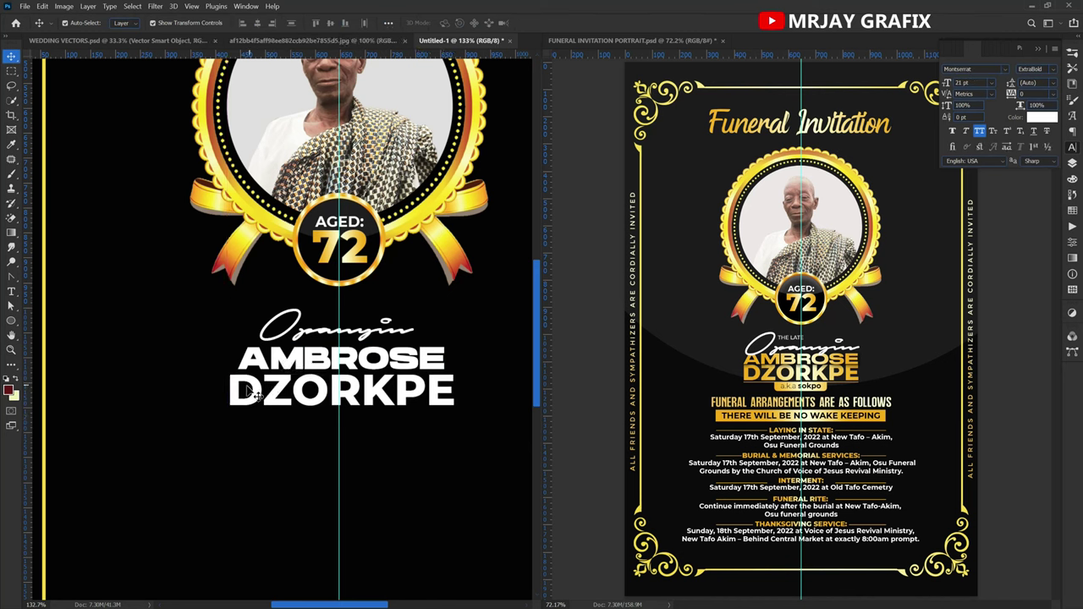
left_click(233, 391)
key("ctrl+t")
left_click_drag(227, 392, 238, 394)
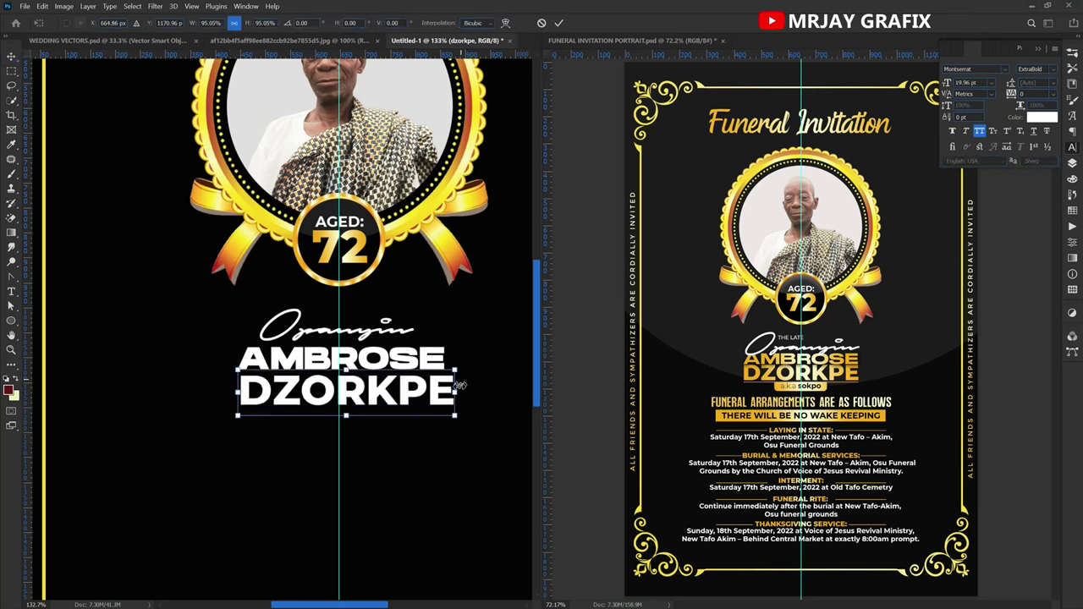
left_click_drag(456, 391, 444, 393)
key("Return")
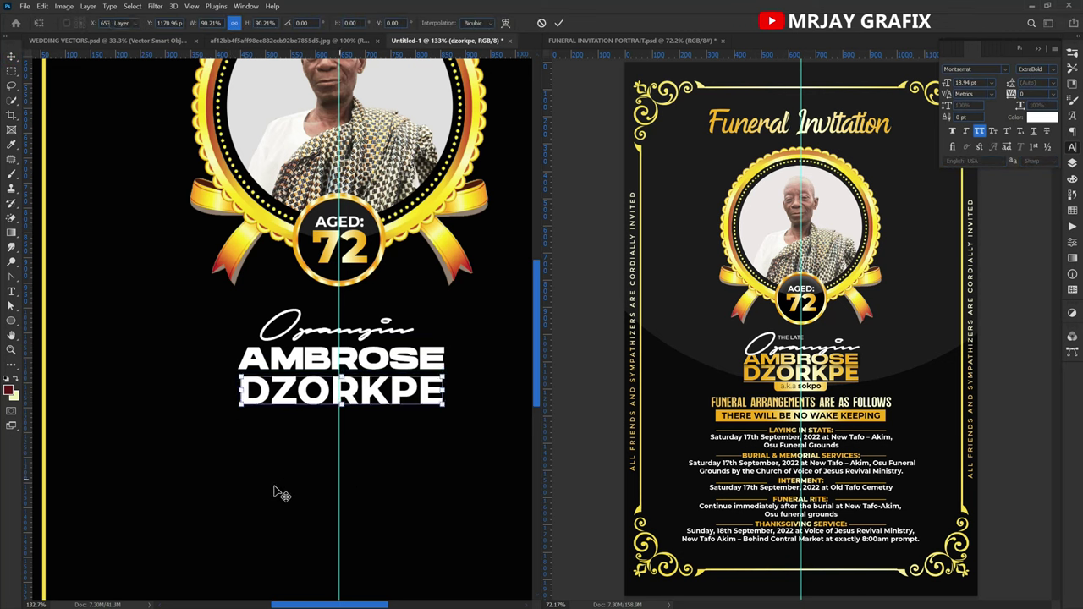
Compare against the finished invitation, then bring up the Layers panel.
left_click(802, 381)
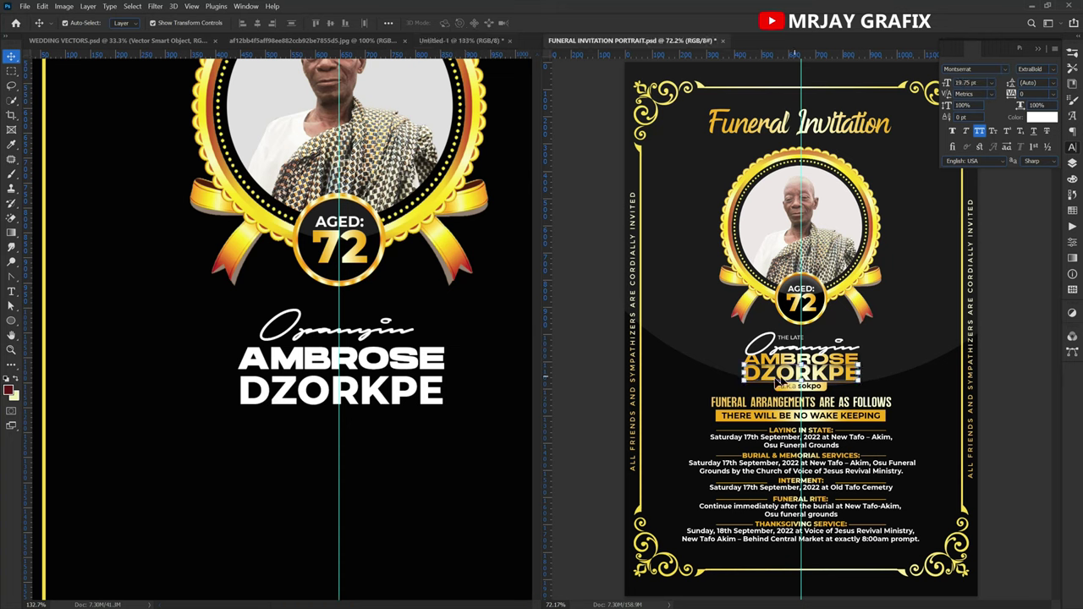
left_click(405, 398)
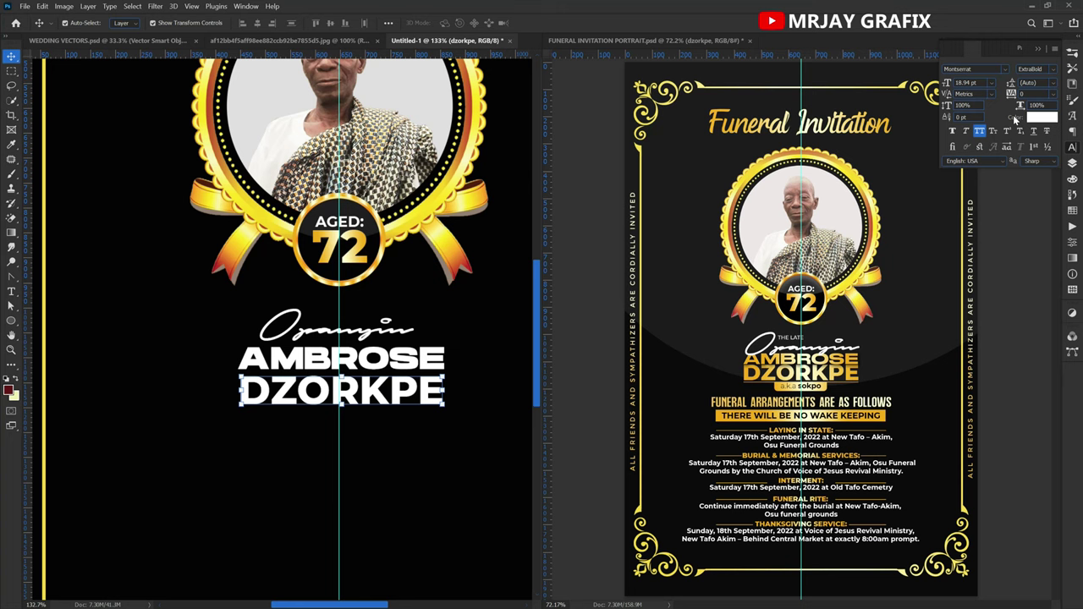
left_click(1072, 165)
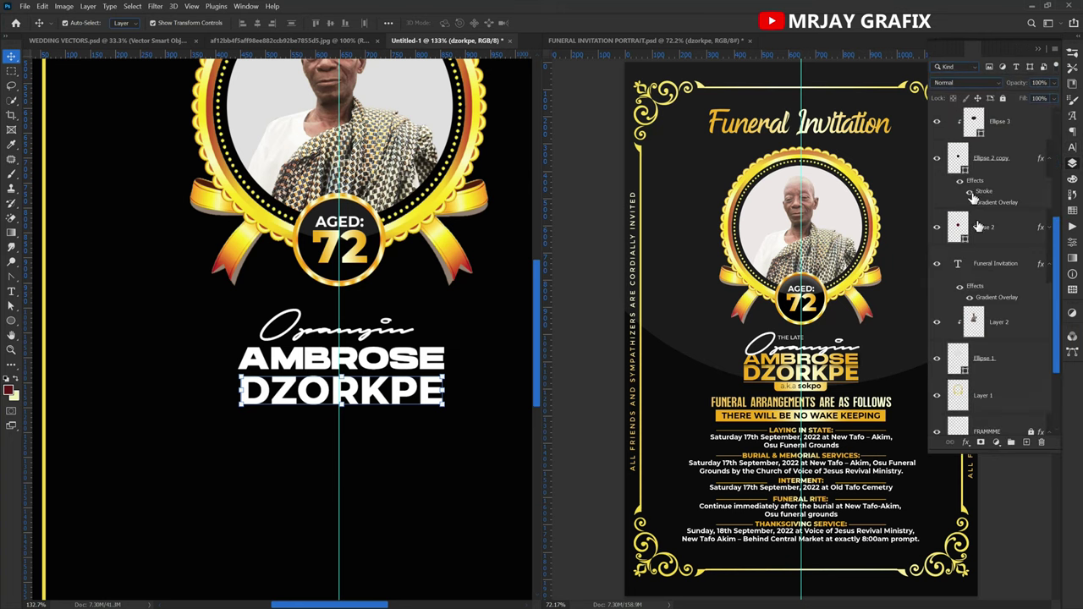
scroll(1006, 299, "up", 2)
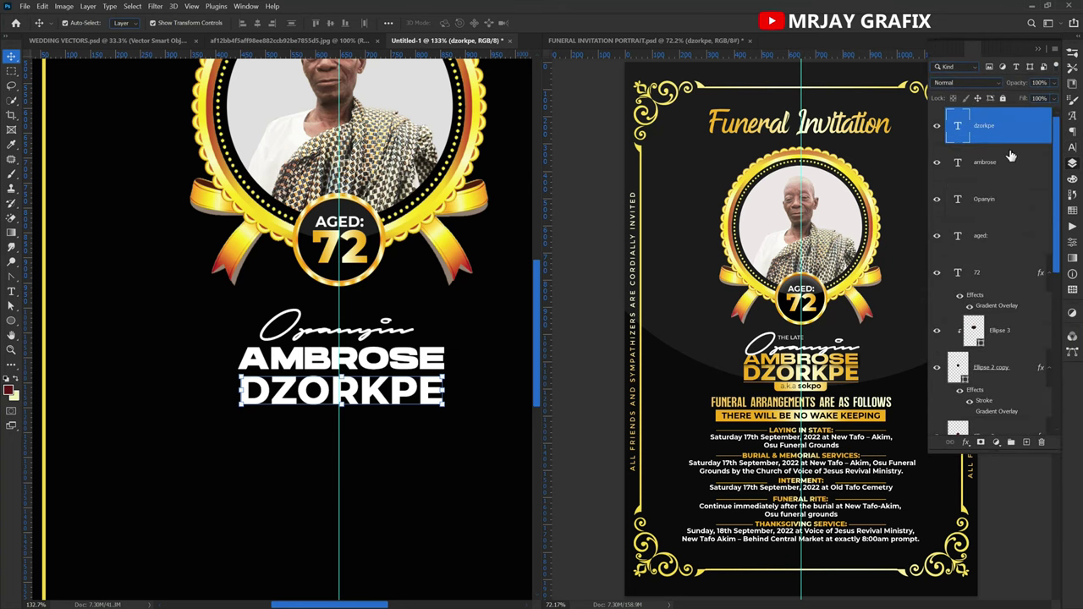
right_click(1033, 126)
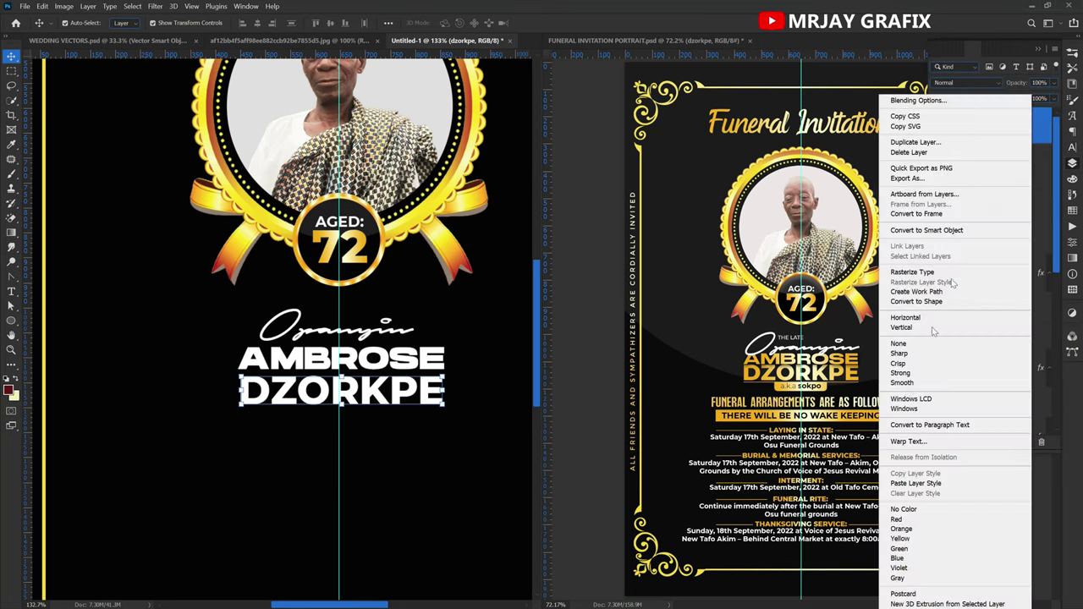
left_click(906, 484)
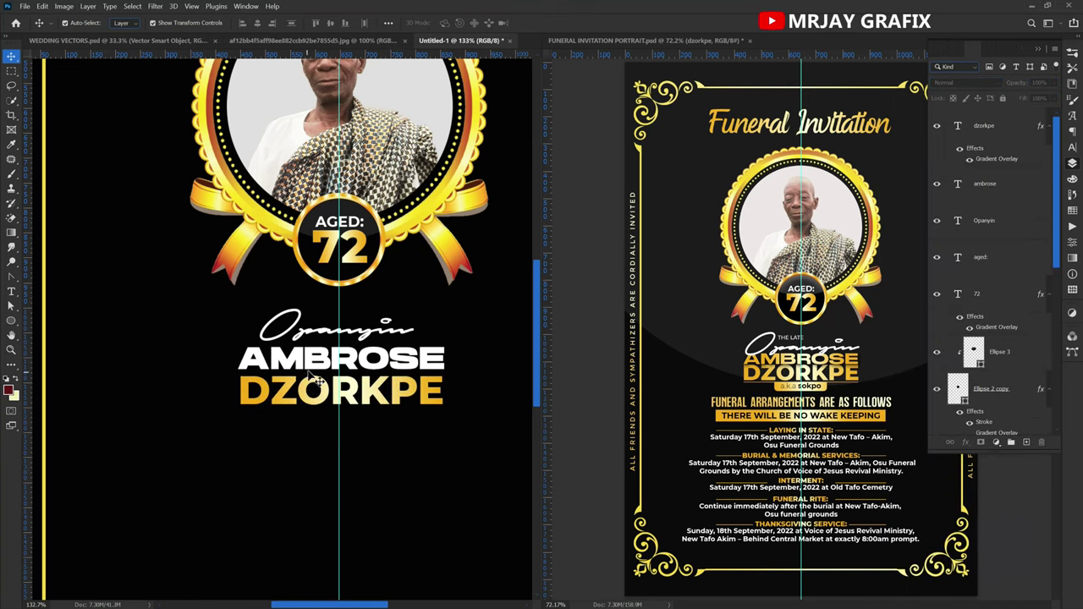
left_click(1011, 184)
right_click(1021, 183)
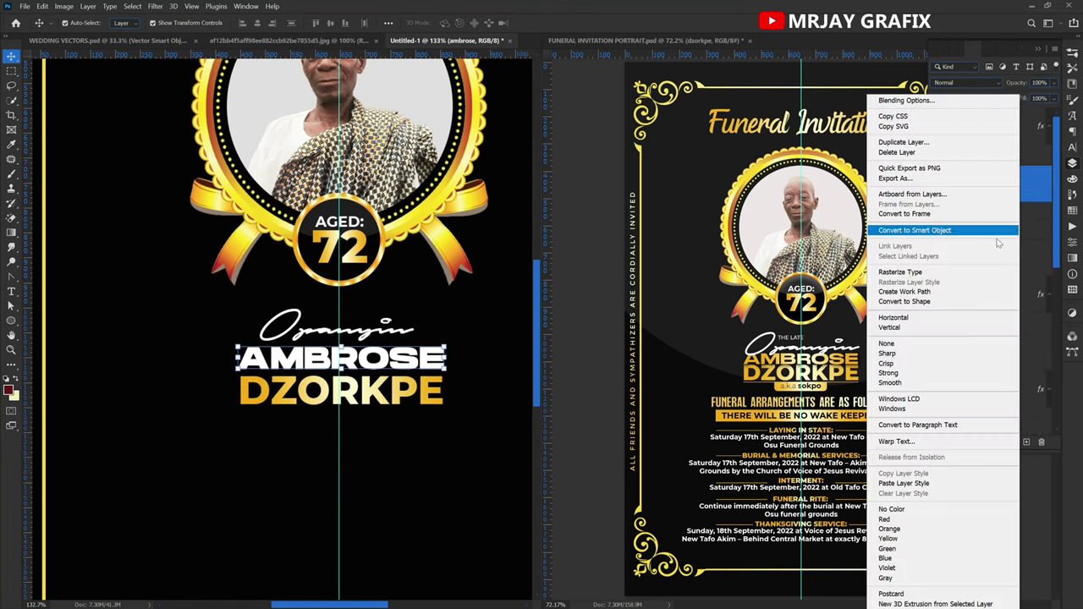
left_click(897, 484)
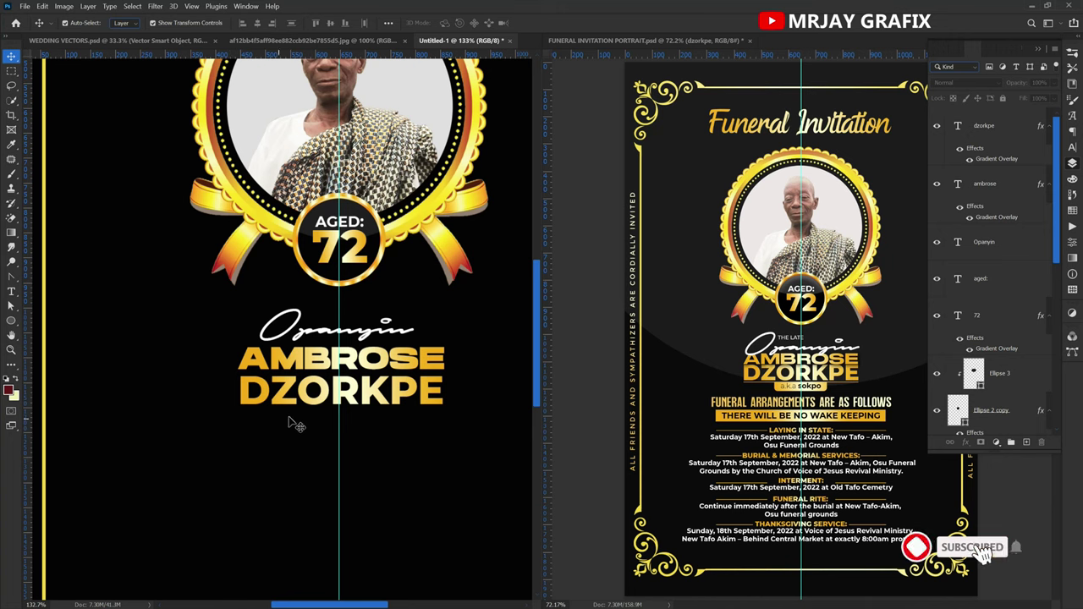
left_click(301, 362)
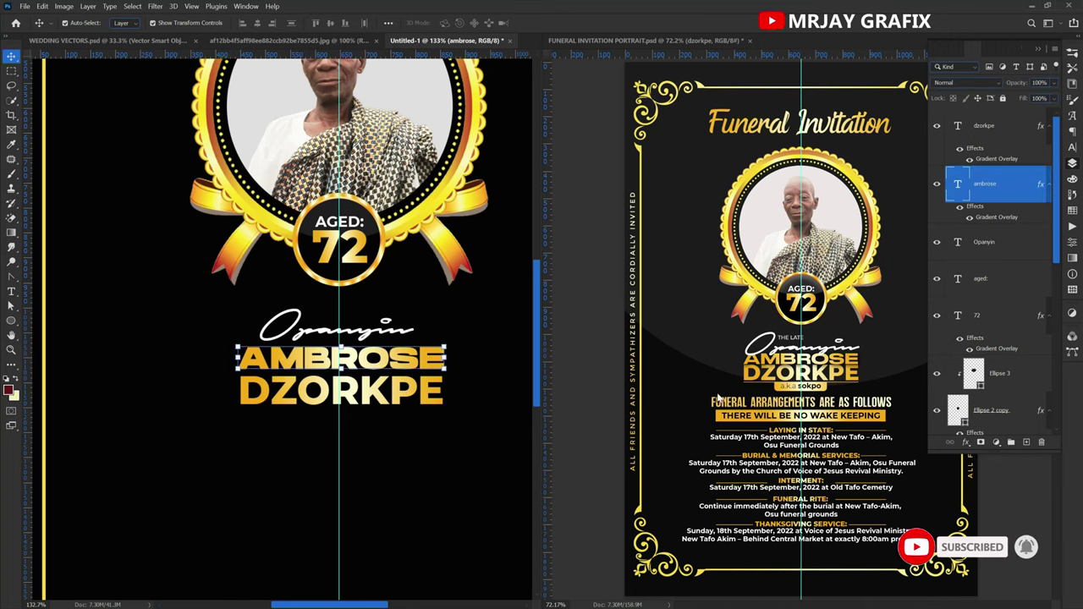
key("ctrl+plus")
left_click(797, 377)
key("ctrl+plus")
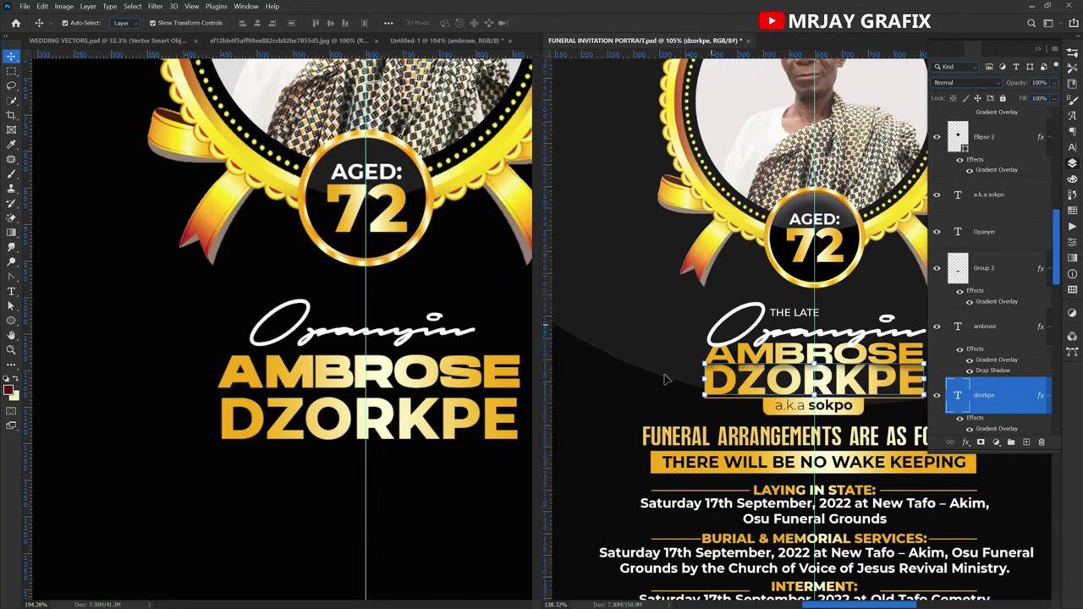
left_click(574, 347)
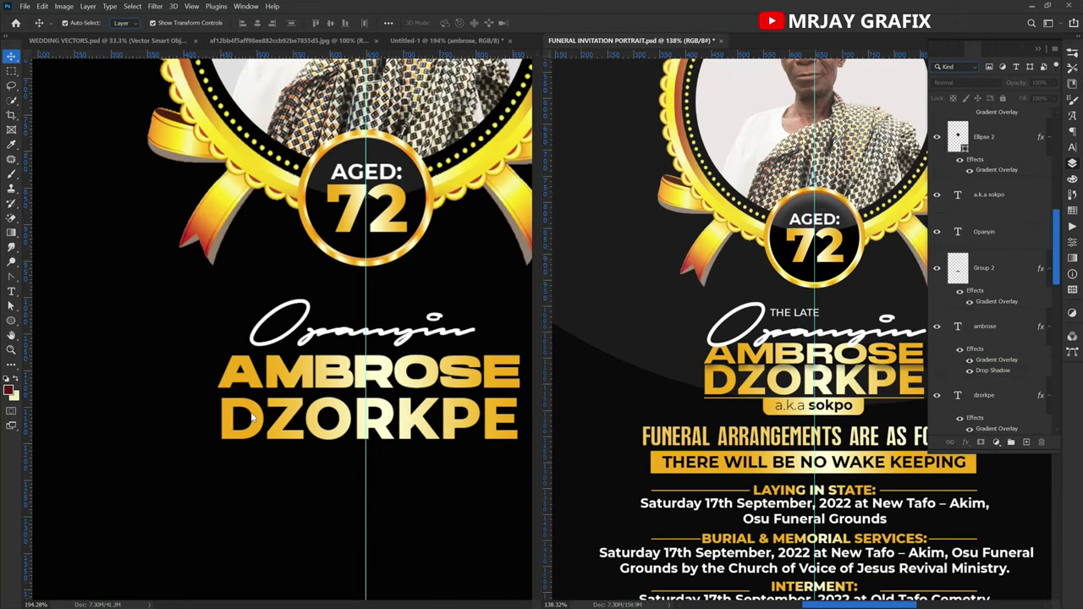
key("ctrl+0")
left_click(187, 378)
key("ctrl+0")
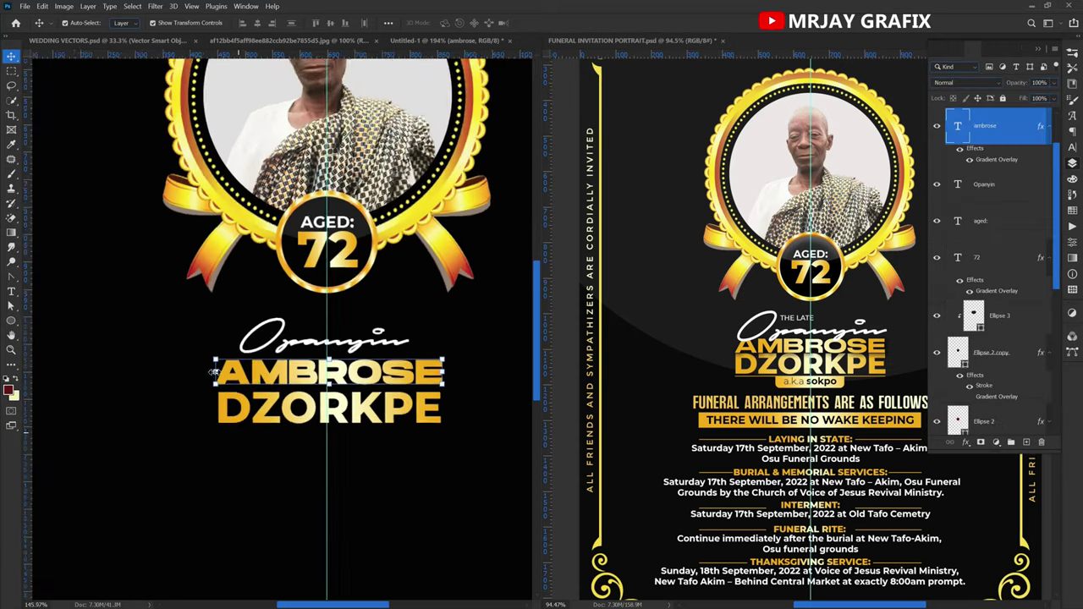
scroll(204, 428, "up", 2)
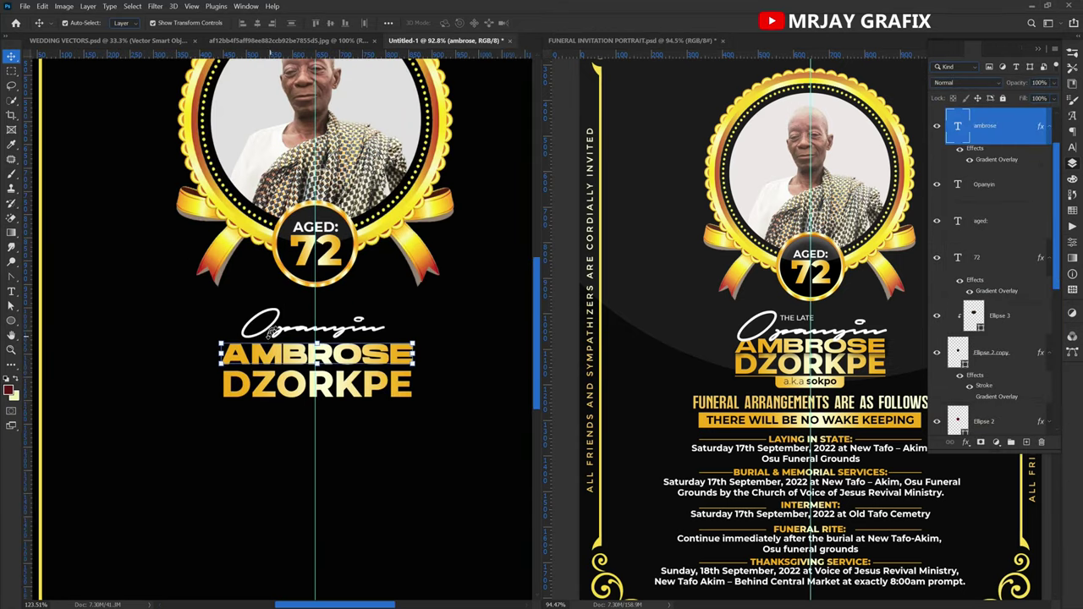
Move the script word down toward AMBROSE and enlarge it to about 120%.
left_click(269, 326)
left_click_drag(267, 328, 266, 337)
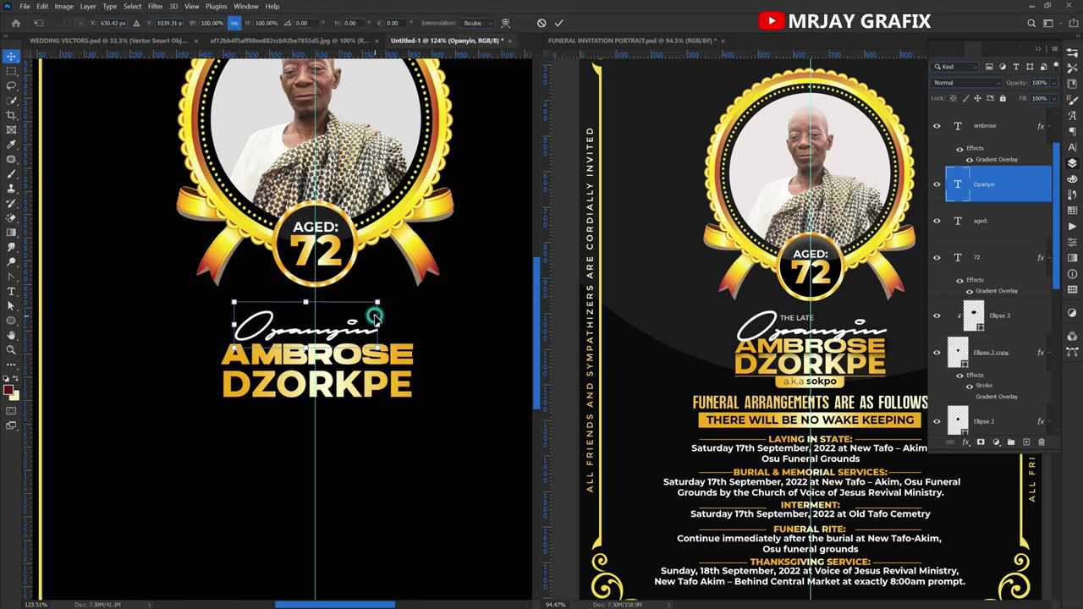
left_click_drag(376, 314, 408, 312)
left_click(237, 445)
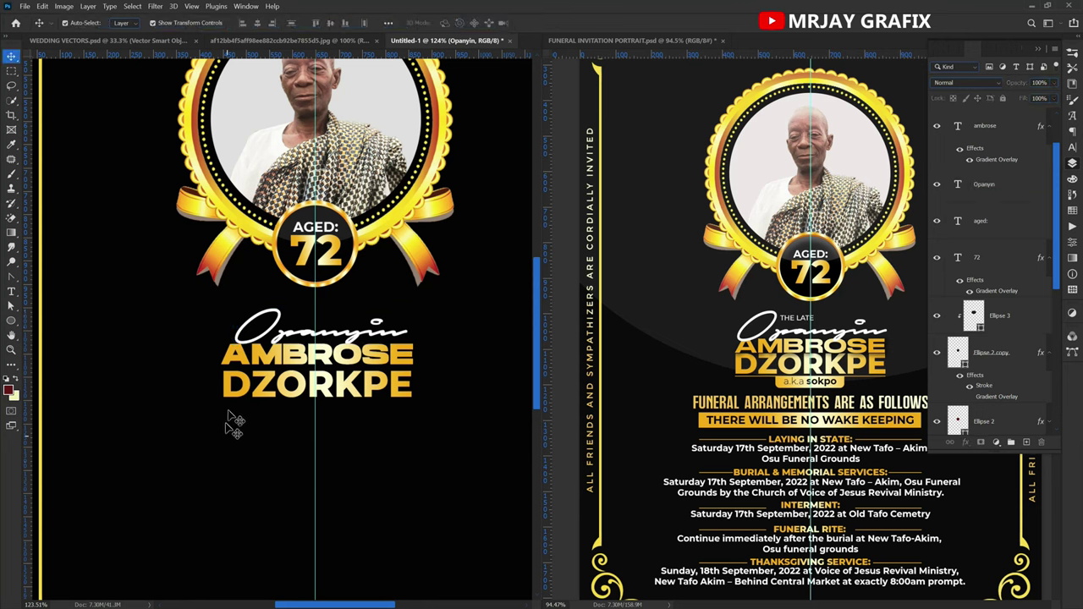
left_click(269, 372)
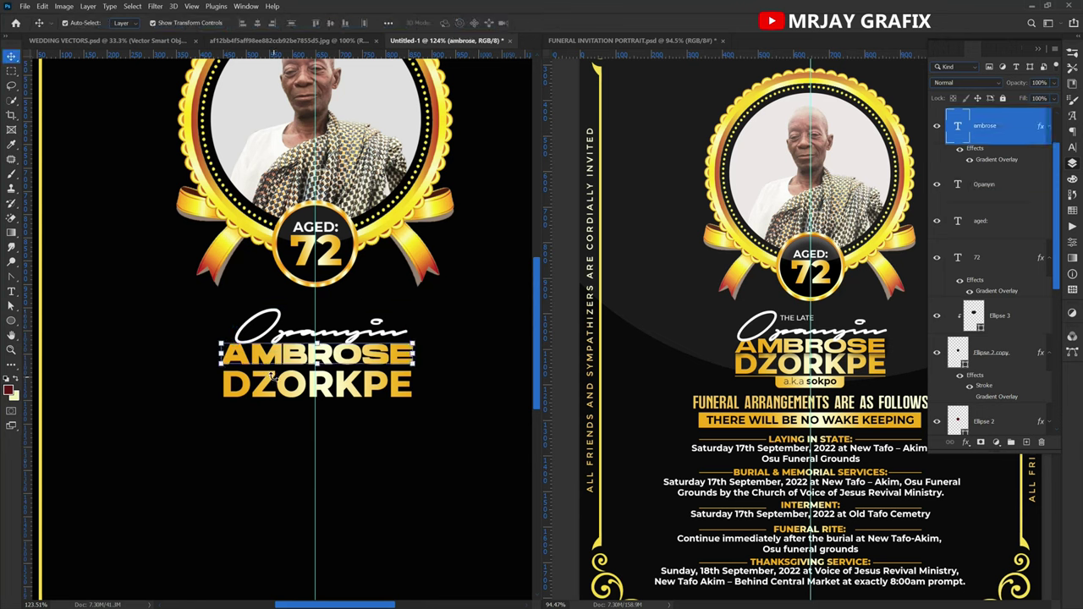
left_click(287, 398)
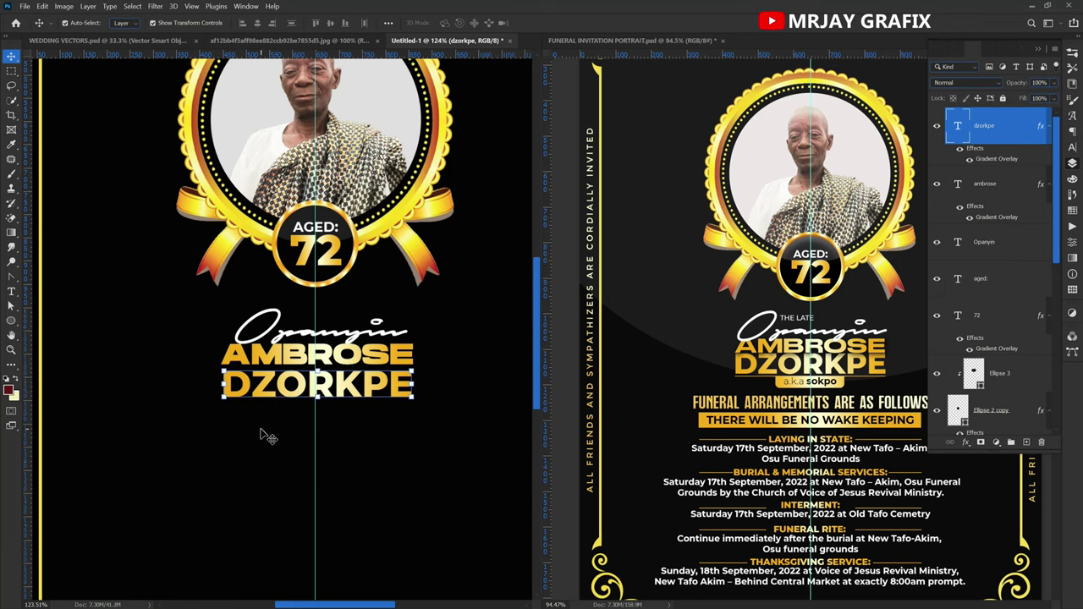
left_click(286, 360)
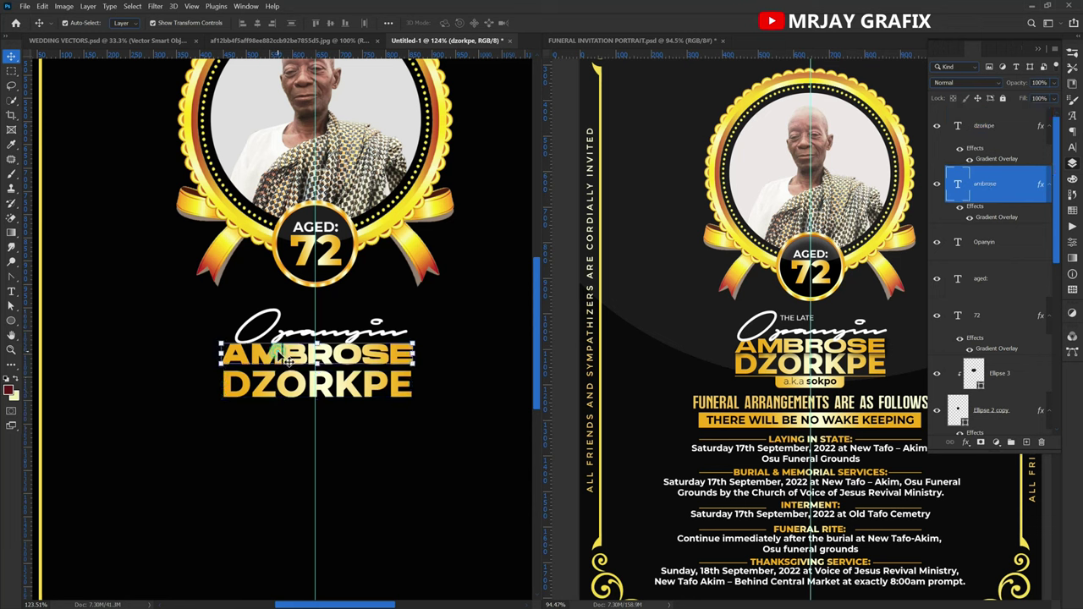
left_click_drag(999, 190, 969, 123)
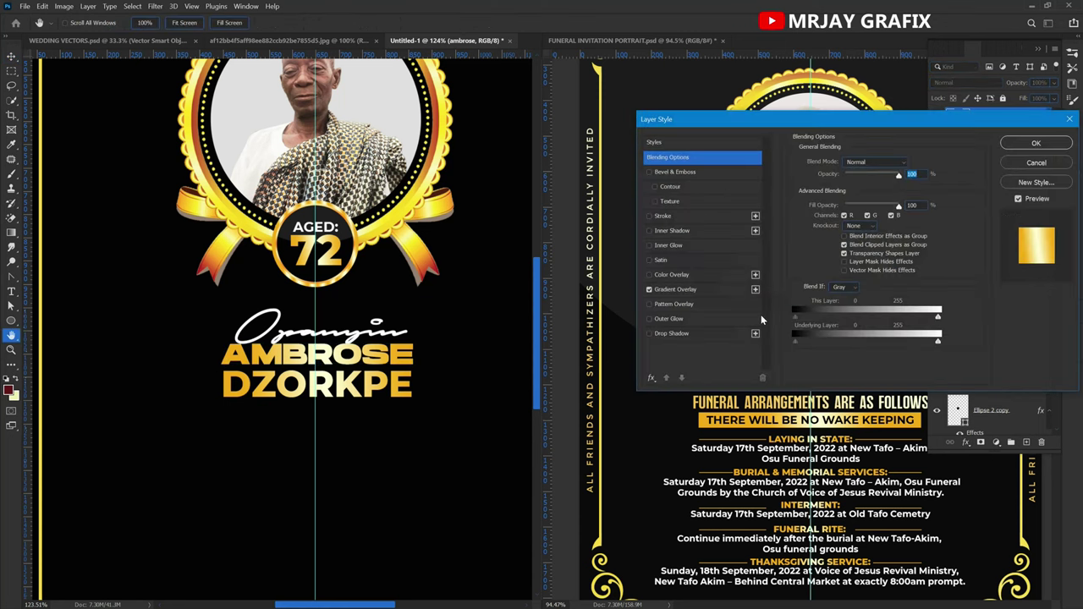
Add a drop shadow to AMBROSE and nudge the Opanyin script slightly up-left.
left_click(691, 334)
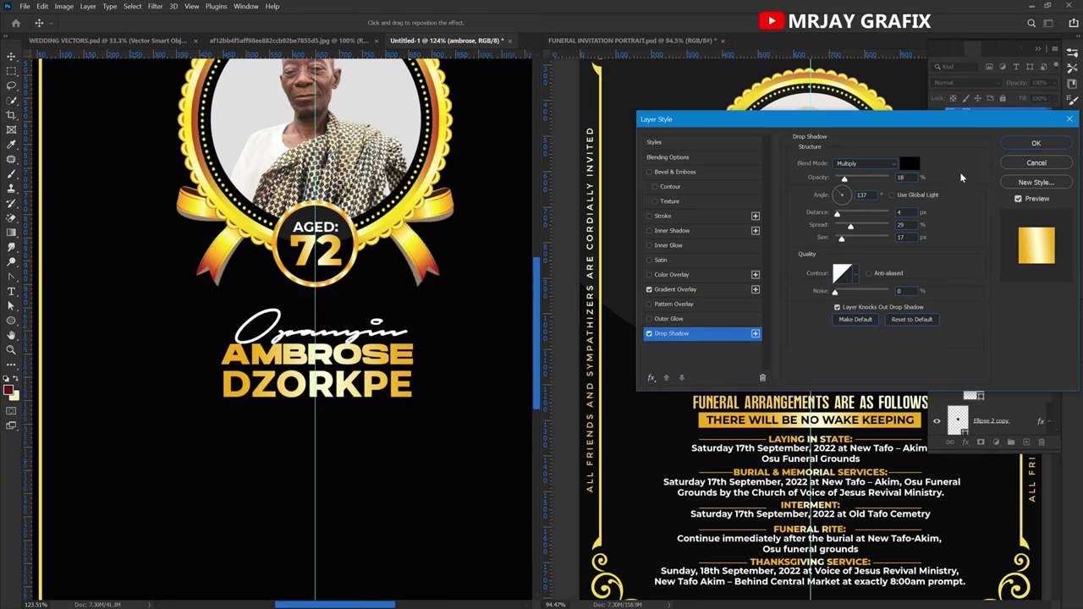
left_click(1034, 144)
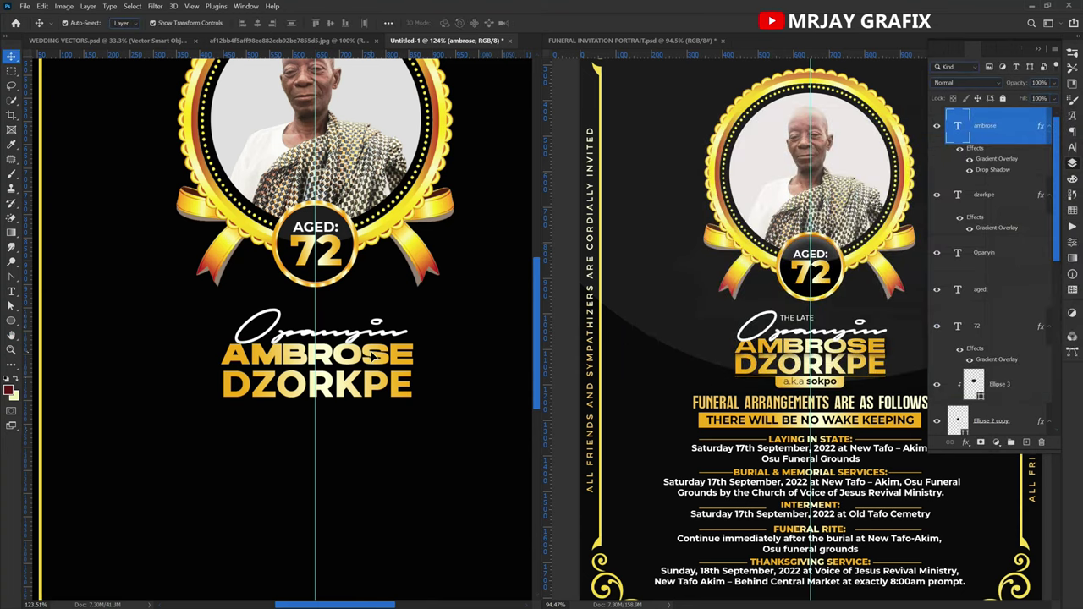
left_click(254, 455)
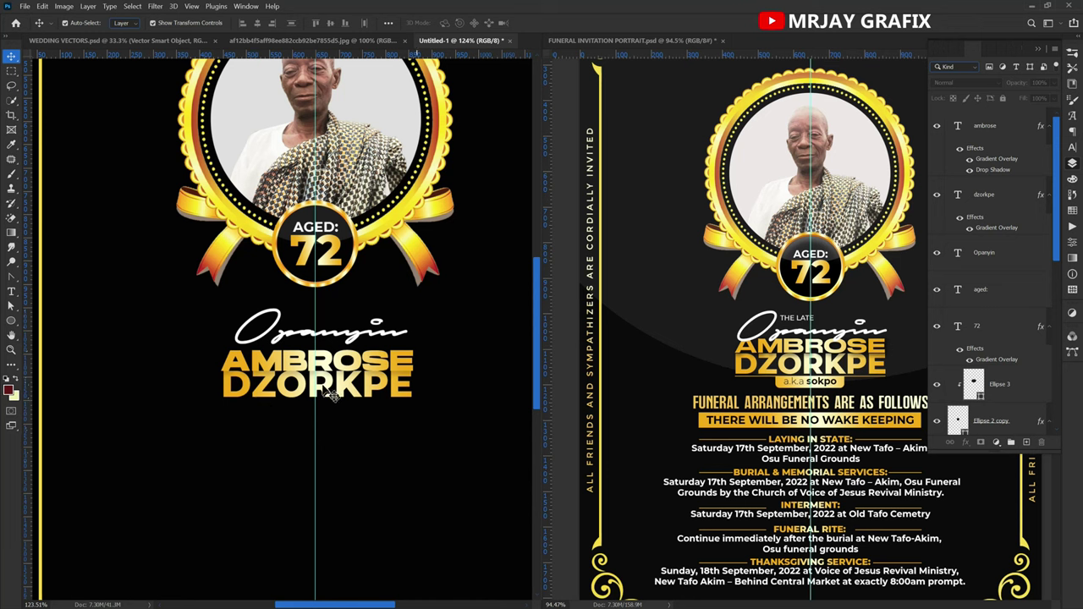
left_click_drag(292, 341, 288, 342)
left_click(214, 500)
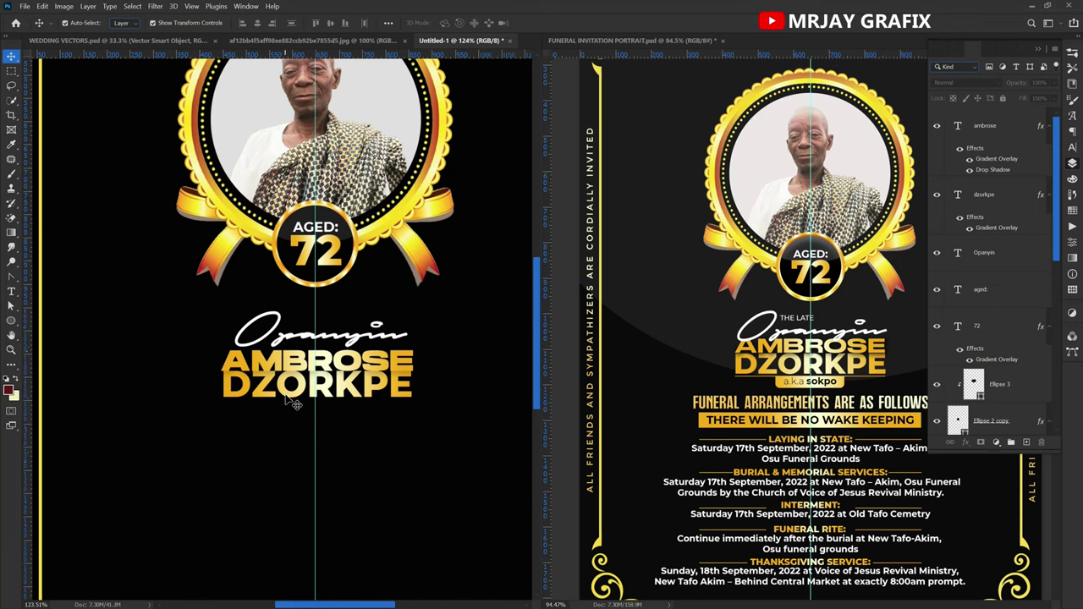
Add a 'The Late' text line and scale it to about half size above Opanyin.
key("t")
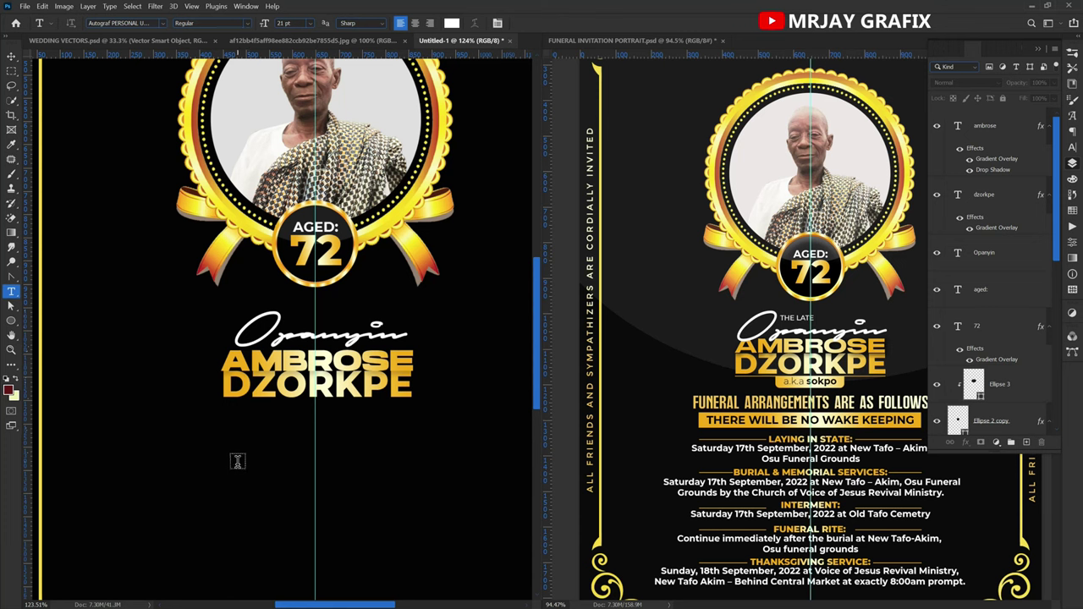
left_click(238, 462)
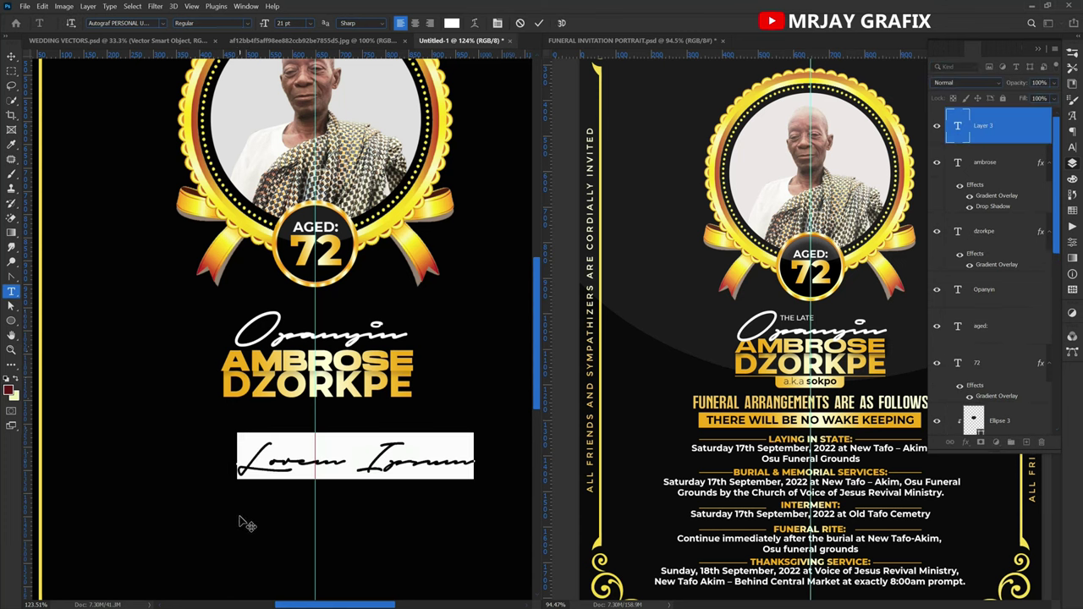
type("Th")
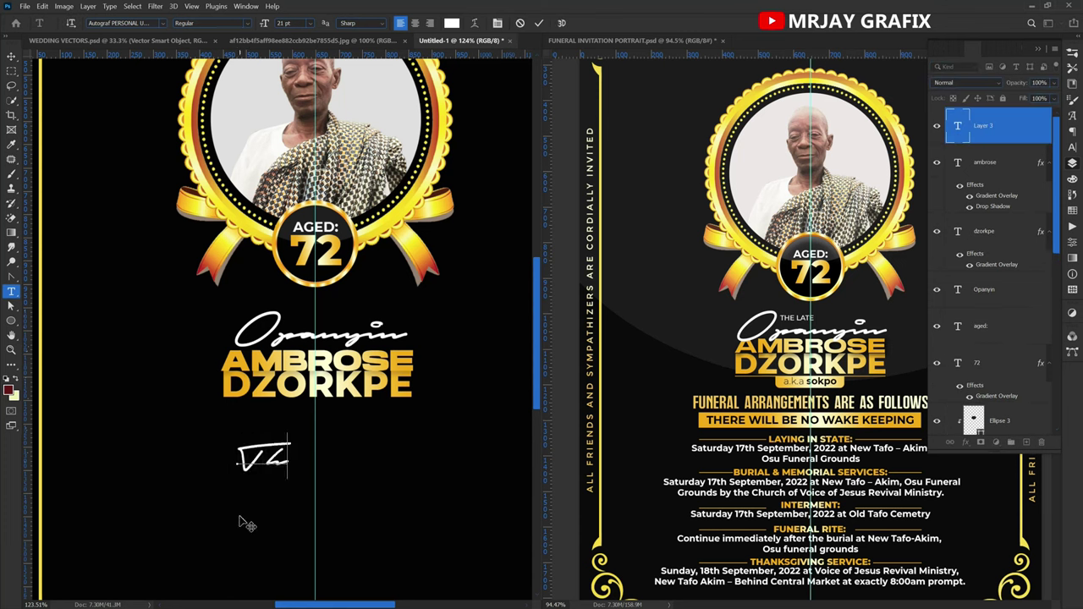
type("e Late")
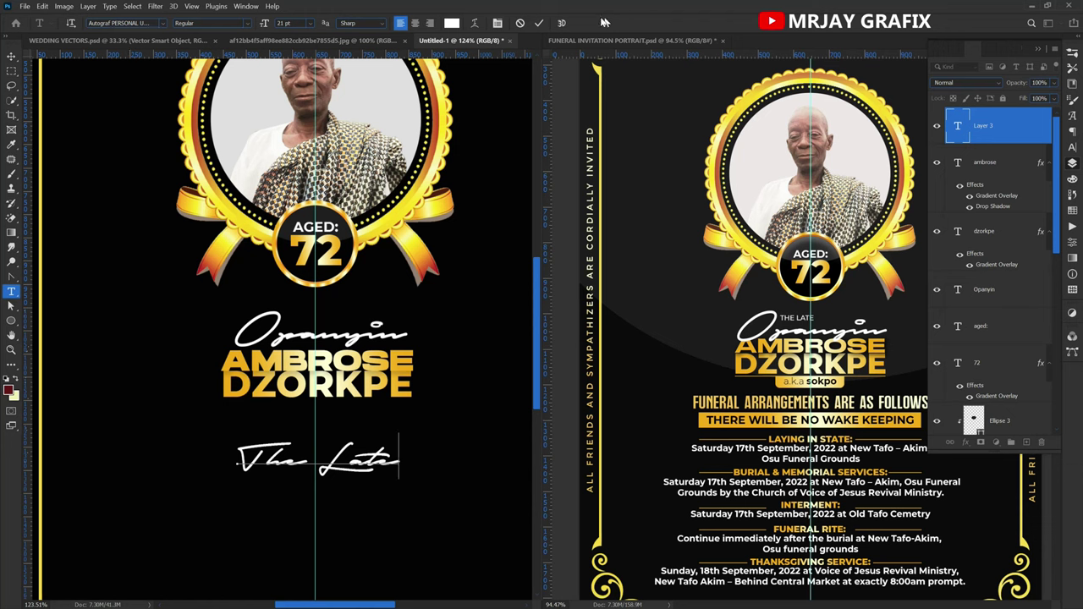
left_click(540, 25)
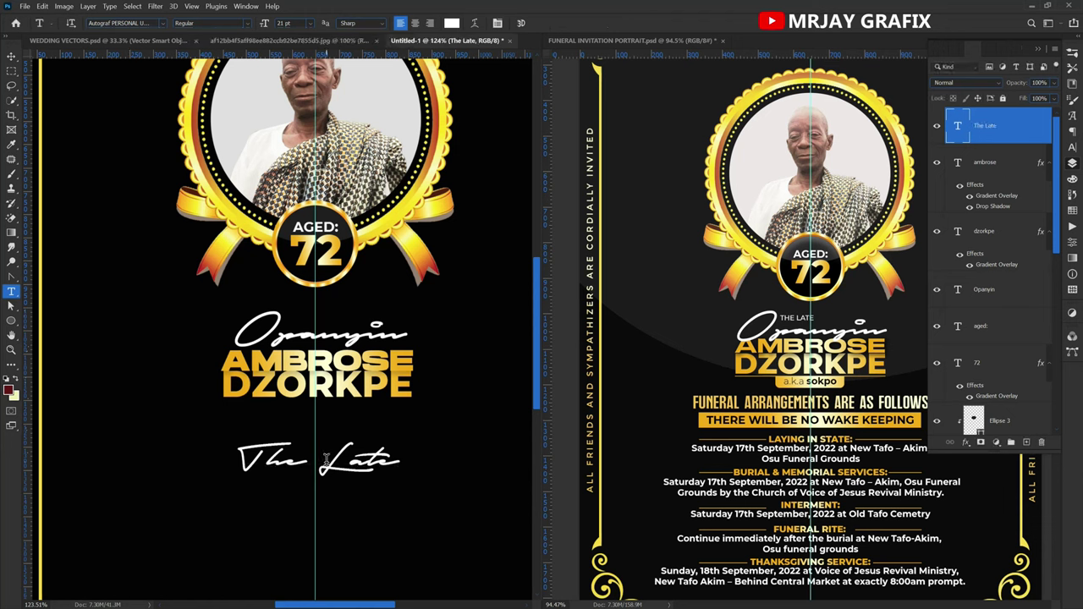
left_click(401, 481, "ctrl")
left_click_drag(403, 483, 308, 319)
key("Return")
Change the font of 'The Late' to Montserrat Medium.
key("t")
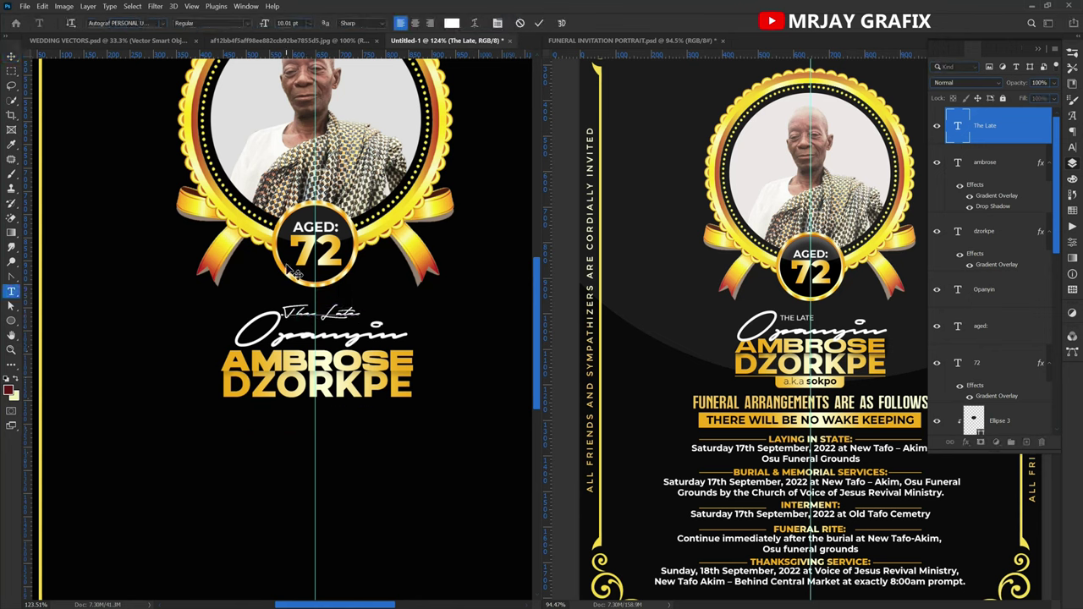
key("Return")
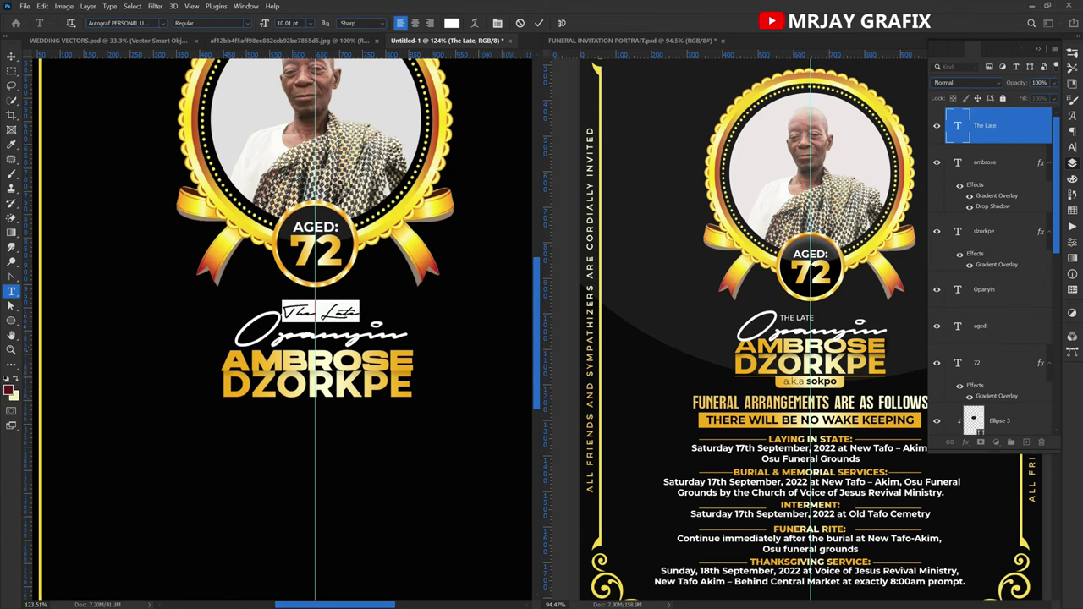
left_click(118, 23)
type("mon")
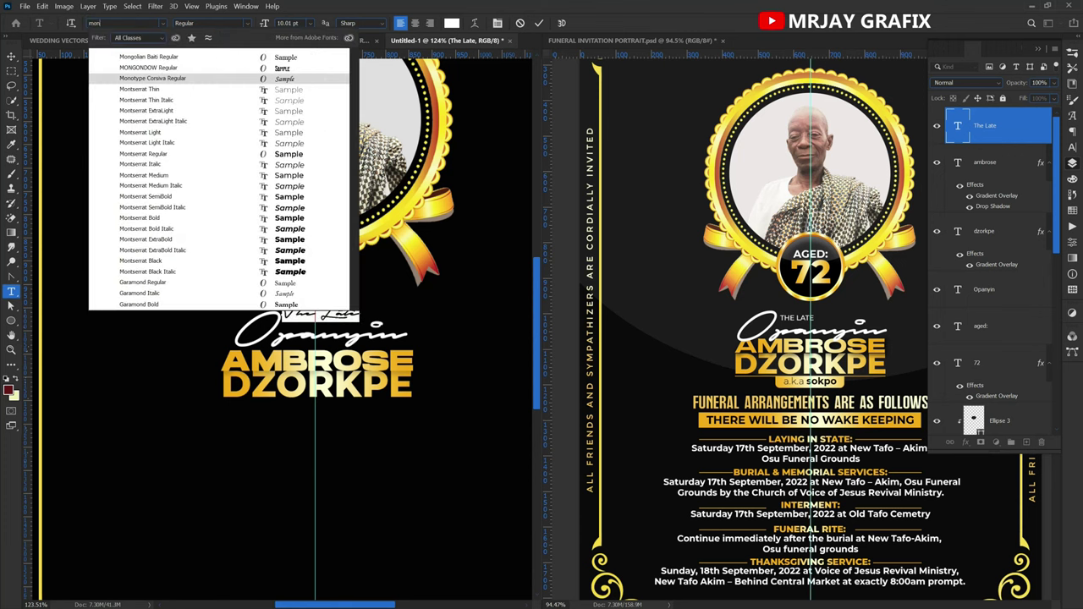
type("tserrat")
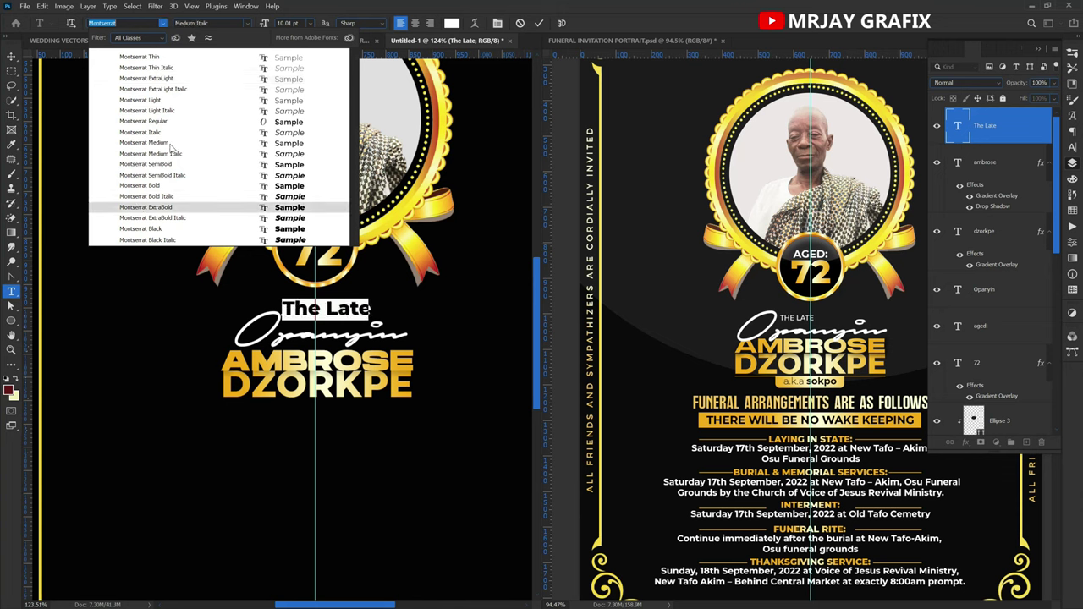
left_click(169, 143)
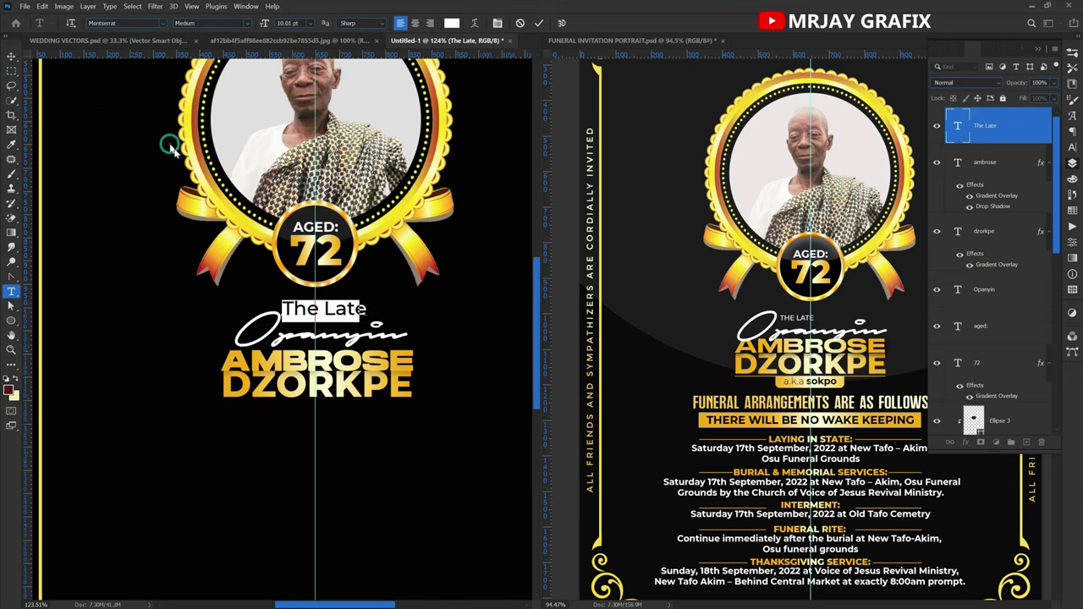
left_click(540, 24)
key("v")
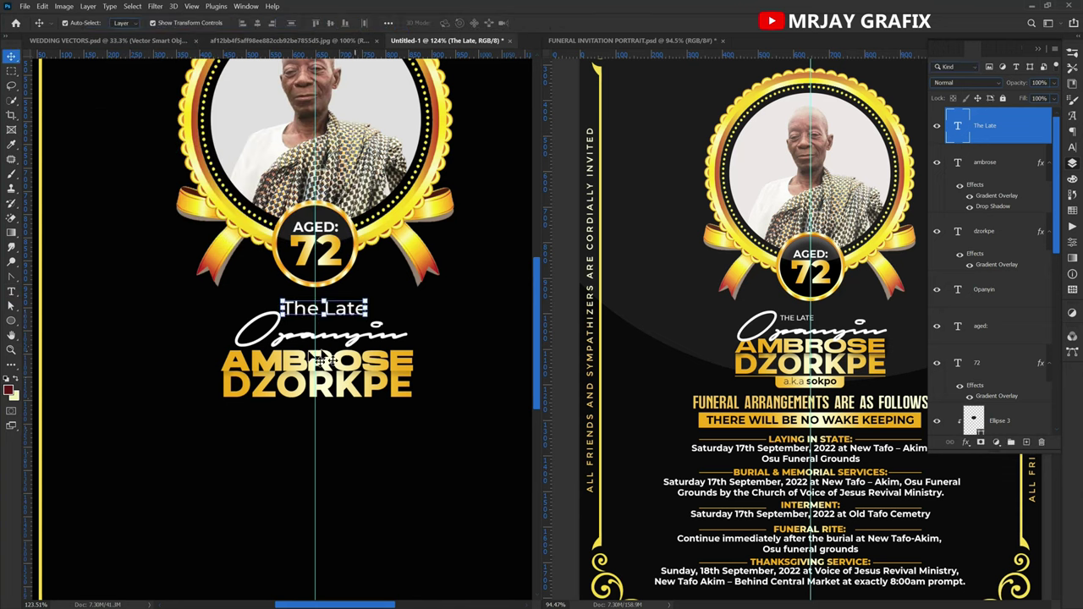
Enable All Caps for THE LATE and rescale it to about 54 percent.
left_click(1070, 165)
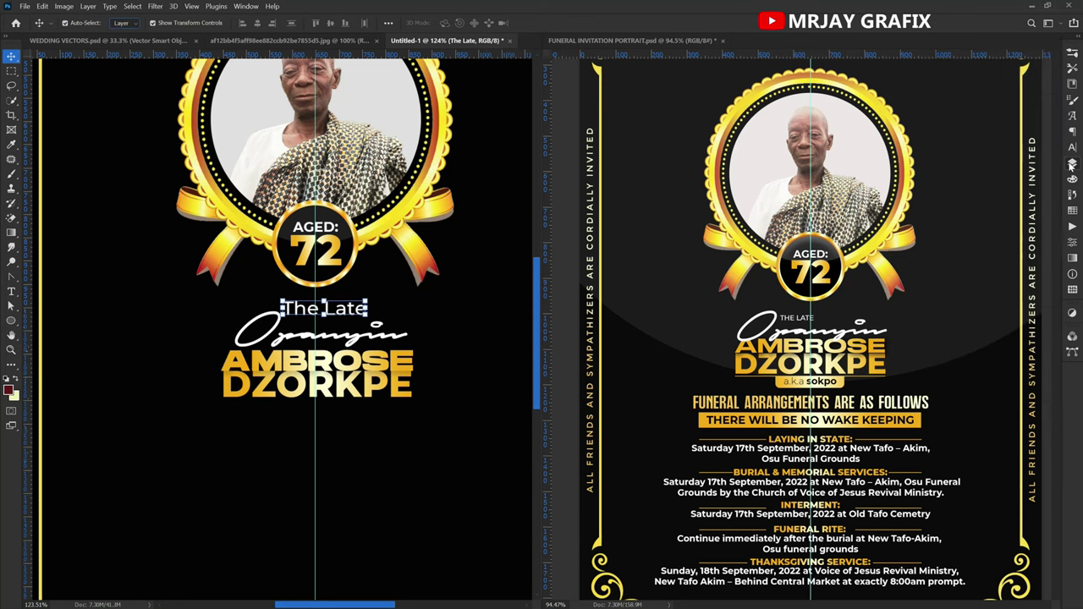
left_click(1070, 164)
left_click(1072, 146)
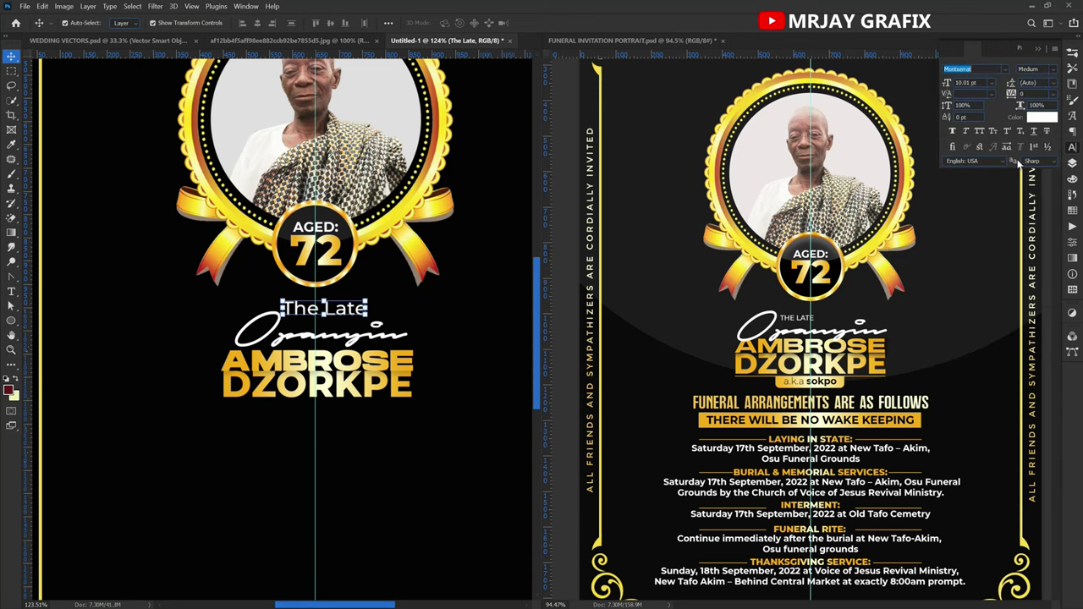
left_click(979, 131)
left_click_drag(379, 294, 327, 324)
key("Return")
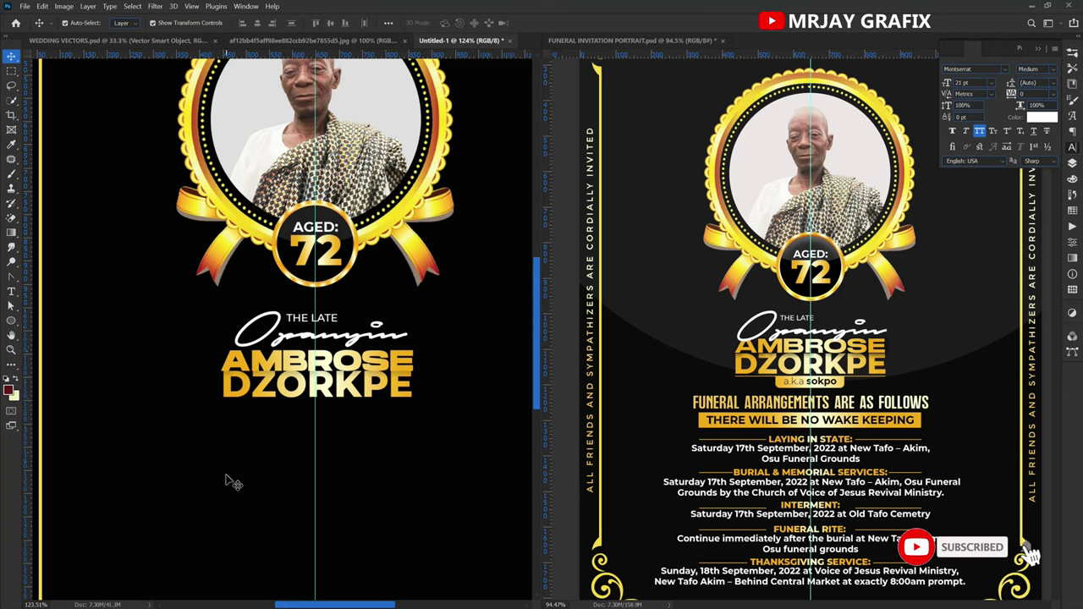
Look over the name block, then bring up the finished reference invitation for comparison.
scroll(222, 479, "down", 4)
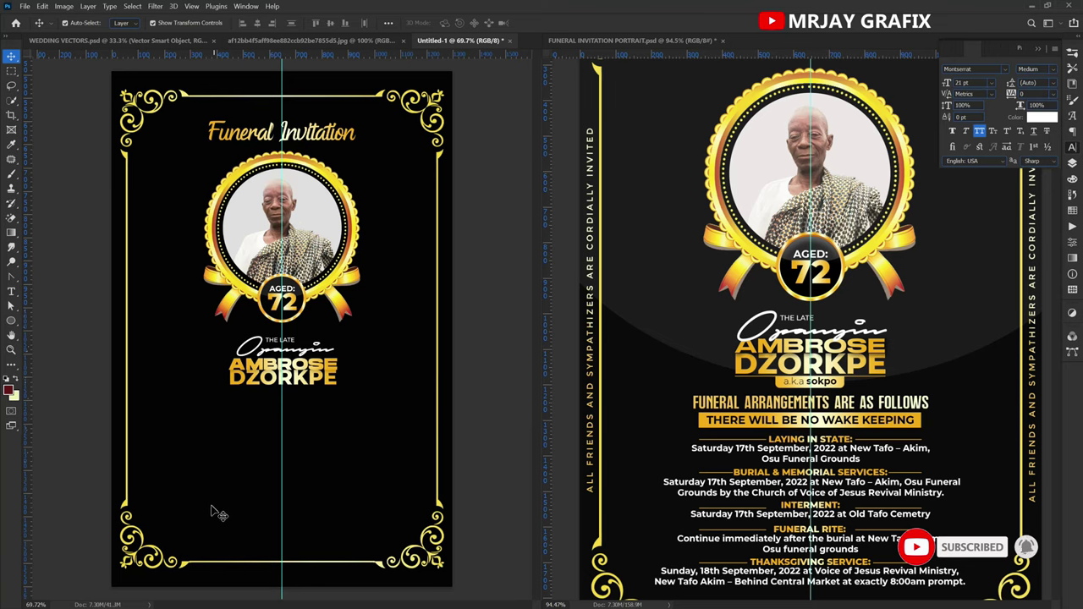
scroll(218, 508, "up", 4)
scroll(267, 394, "up", 1)
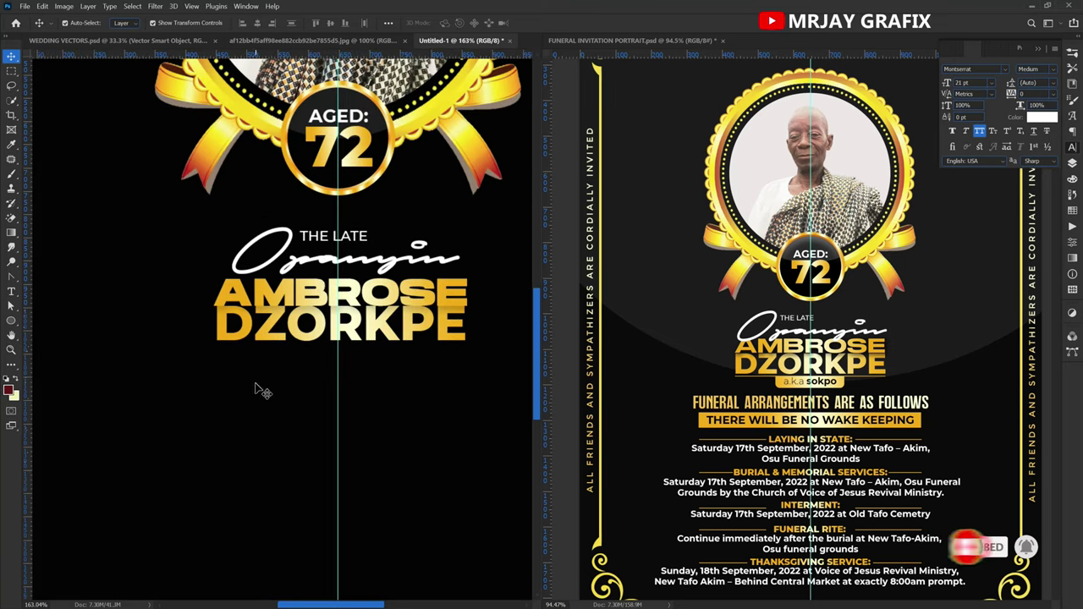
scroll(259, 398, "up", 1)
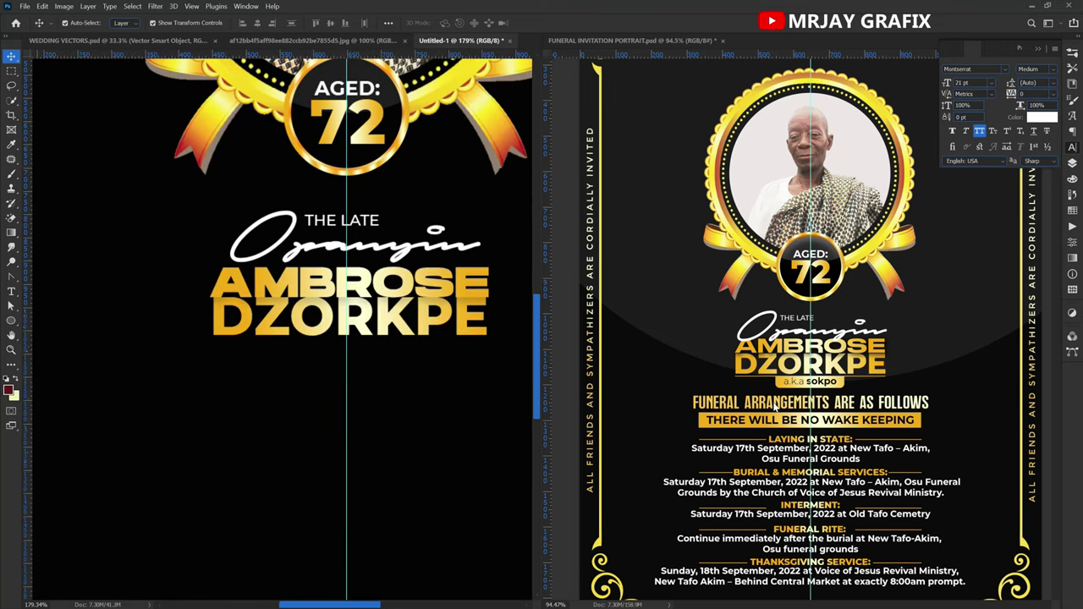
left_click(756, 386)
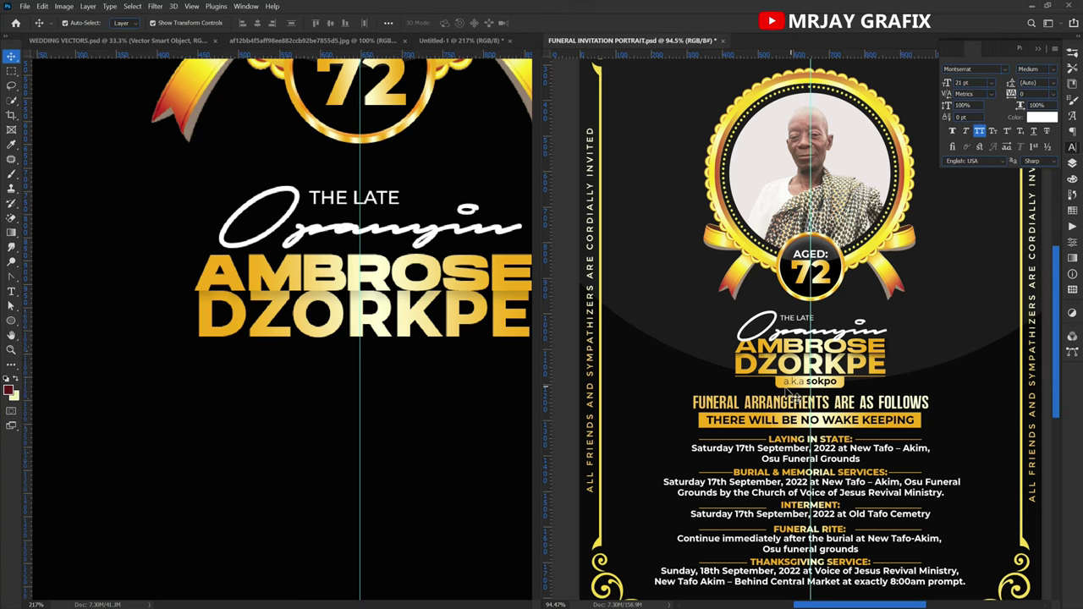
Check the reference, then draw a rectangle bar just below DZORKPE.
left_click(786, 389)
left_click(226, 449)
scroll(64, 431, "down", 1)
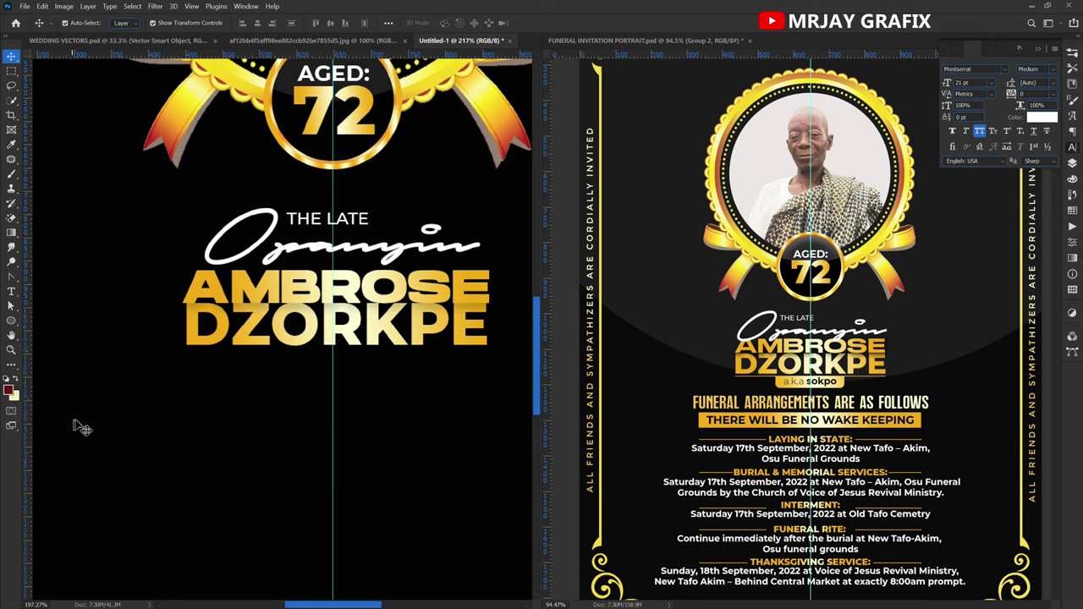
left_click_drag(10, 322, 45, 326)
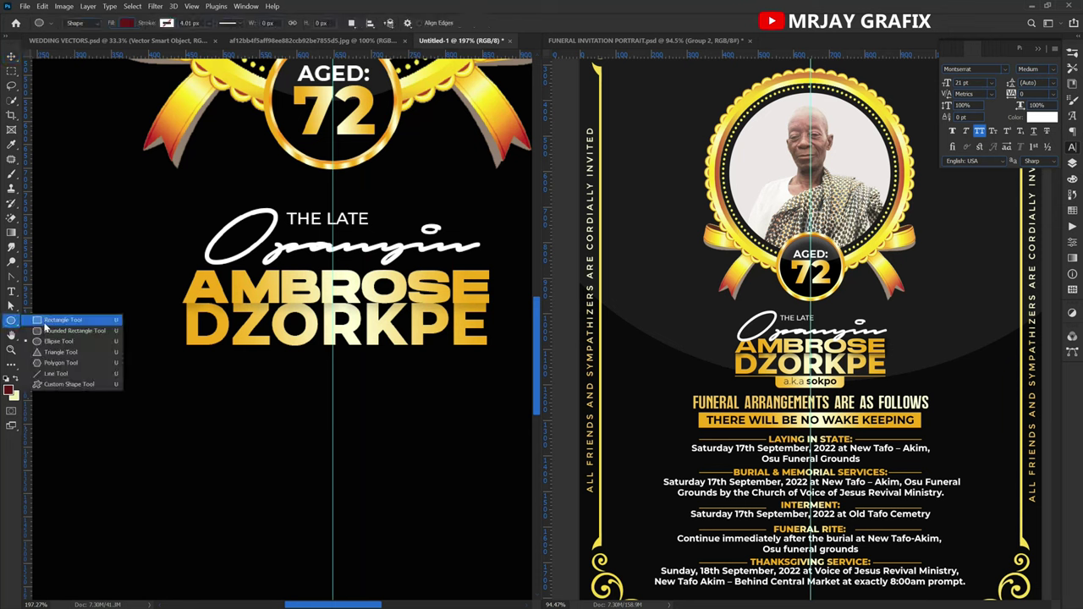
left_click(45, 321)
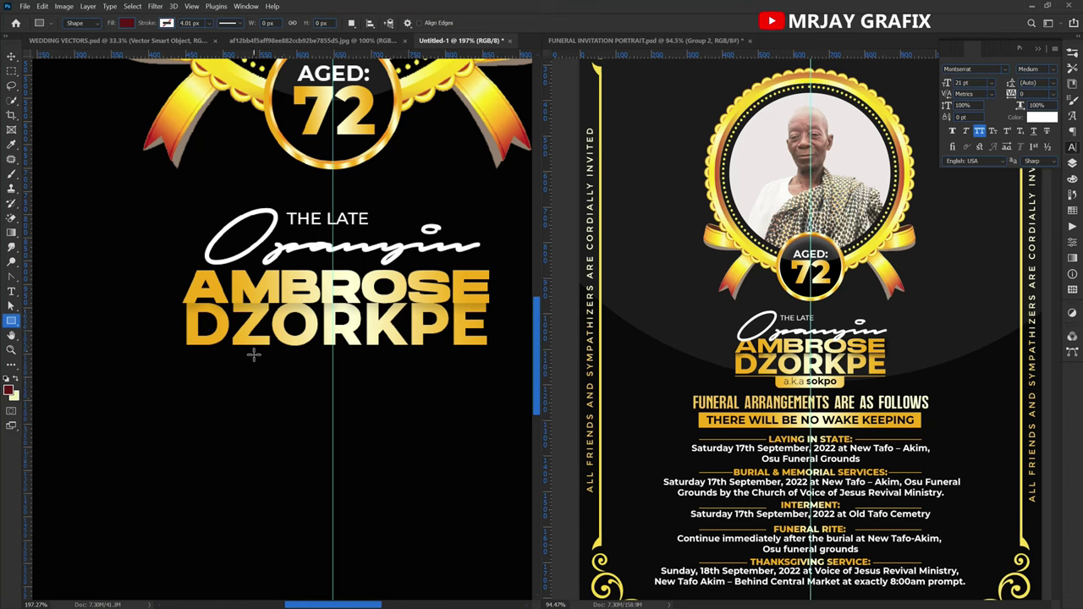
left_click_drag(269, 353, 405, 373)
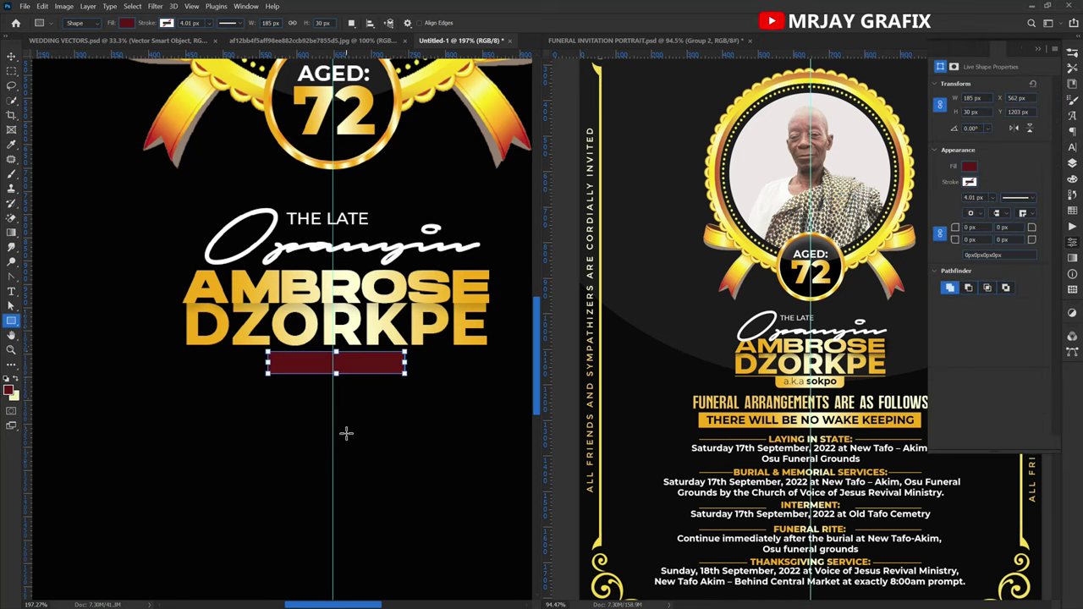
Round all four corners of the dark red bar to 8 px.
left_click(1073, 166)
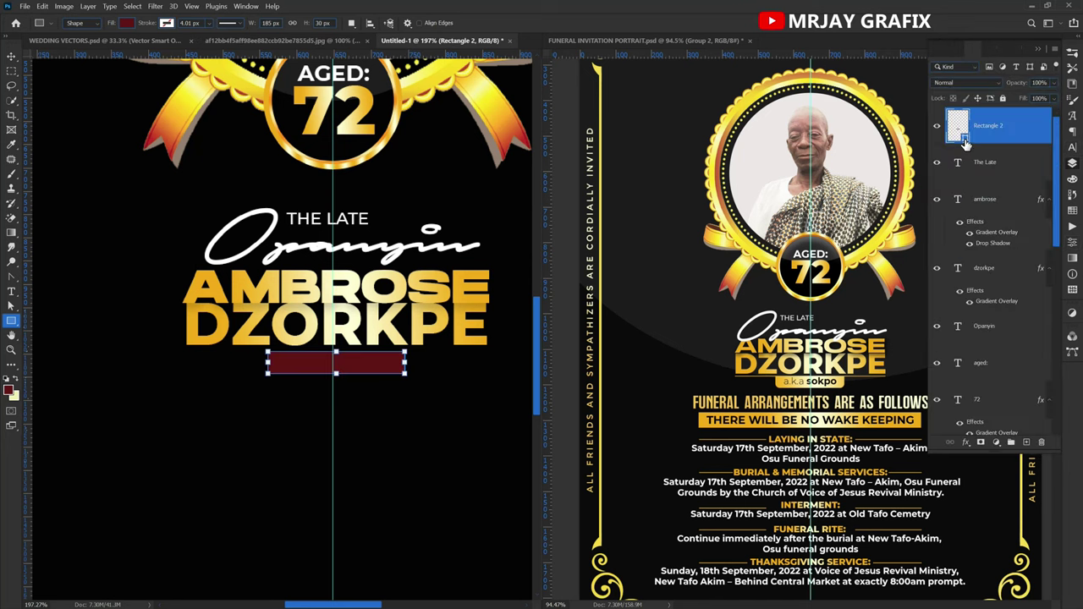
left_click(1071, 245)
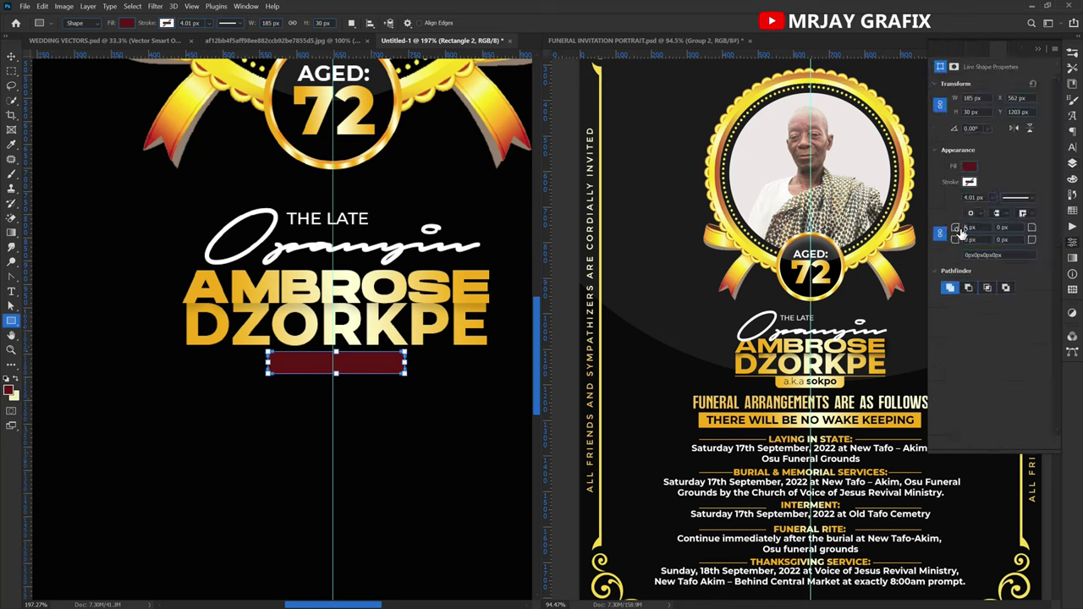
left_click(959, 235)
key("Return")
left_click(11, 56)
left_click(104, 358)
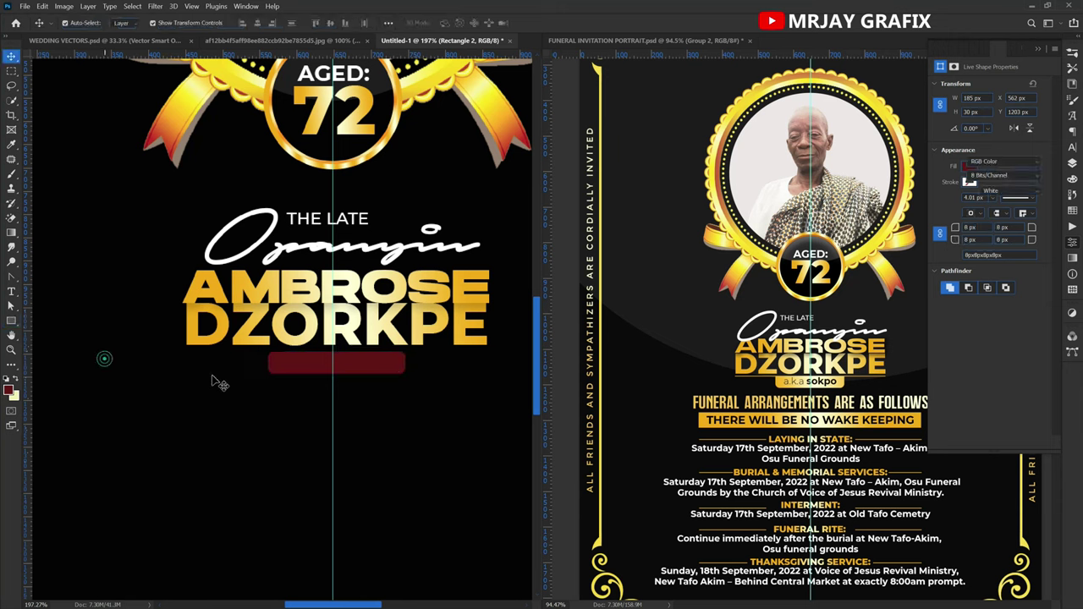
left_click(309, 372)
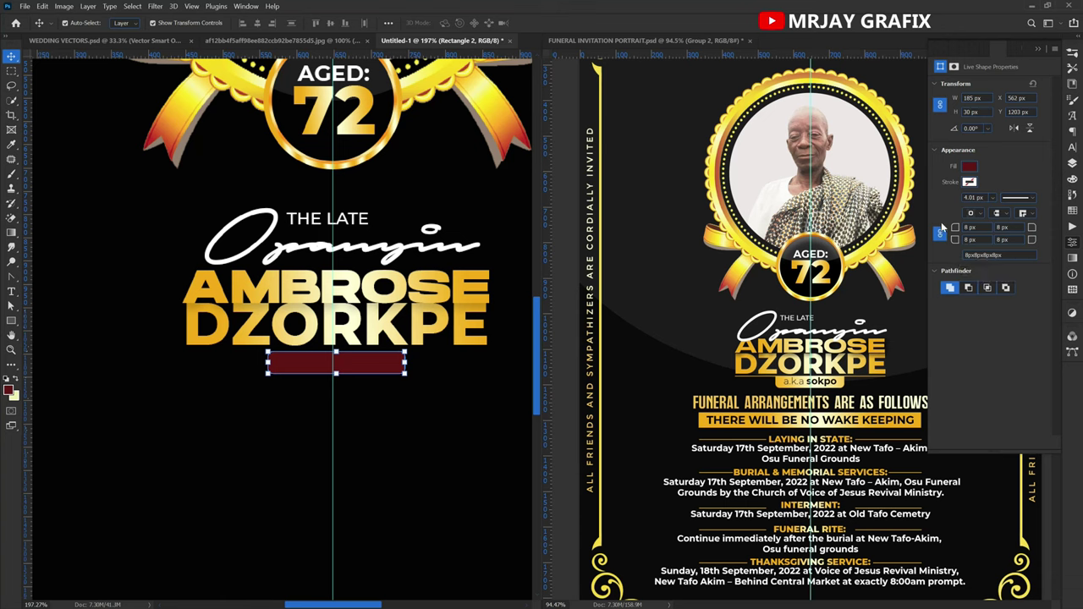
Unlink the red tab's corner radii and square off its top corners to 0 px.
left_click(939, 234)
left_click_drag(954, 227, 767, 229)
left_click(154, 444)
left_click(286, 366)
Duplicate the red tab and set all of the copy's corner radii to 0 px.
key("ctrl")
key("ctrl+j")
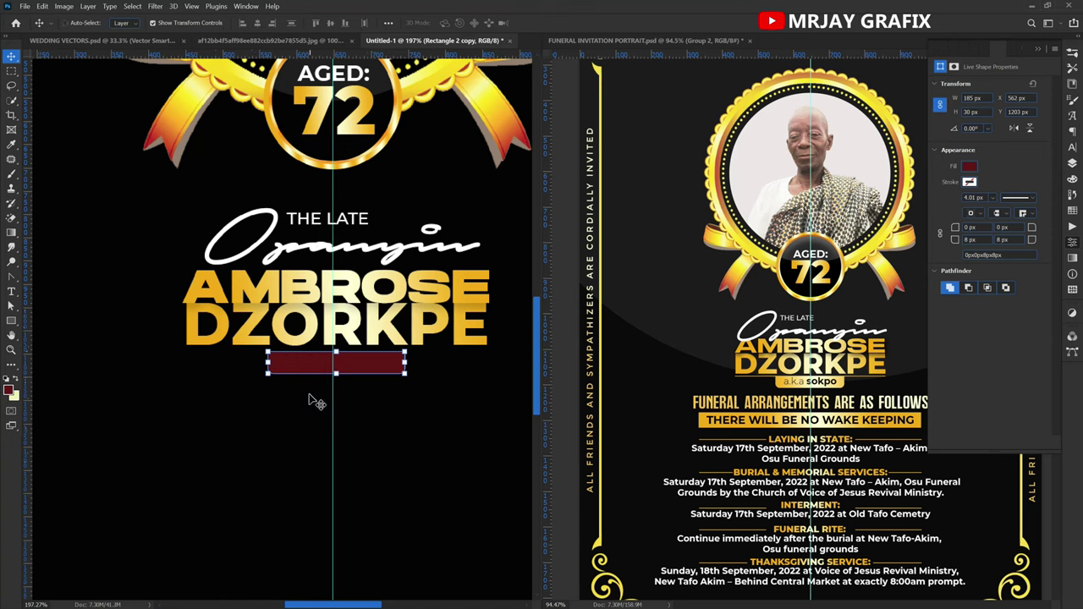
left_click(1070, 164)
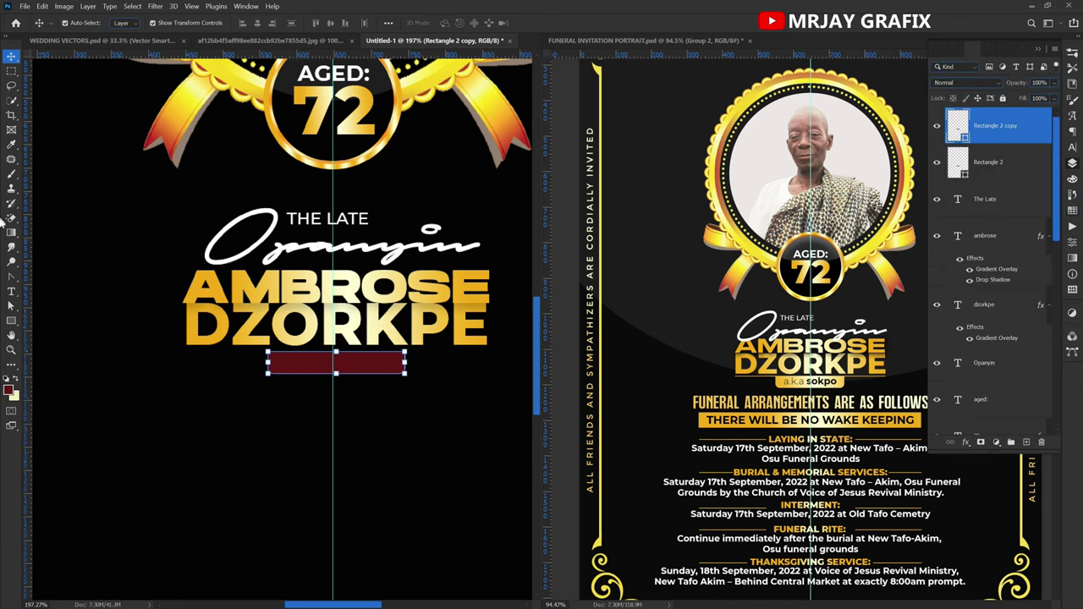
left_click(1071, 244)
left_click(942, 237)
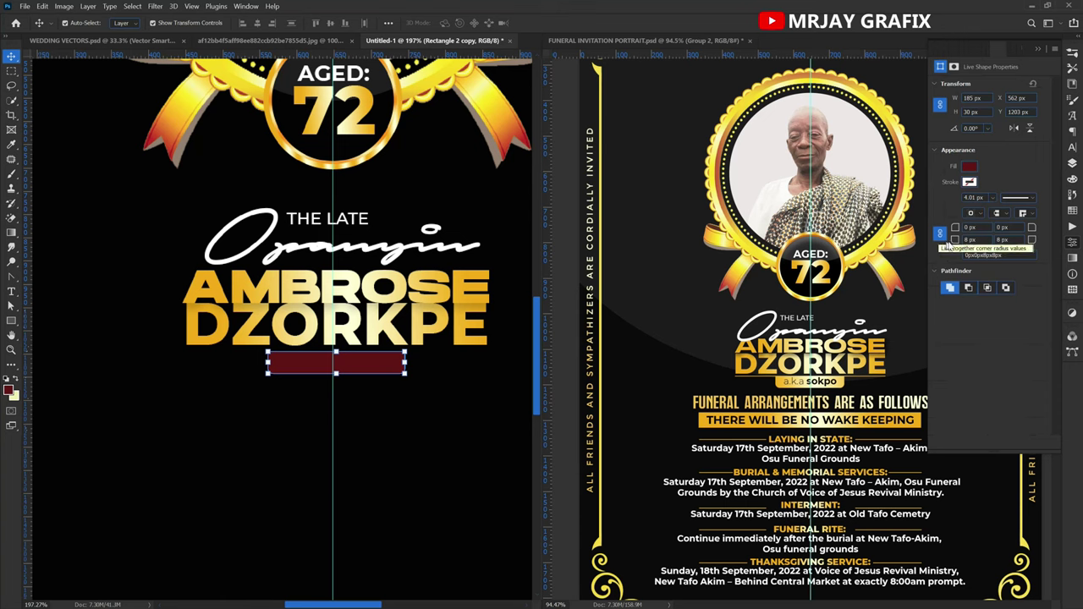
left_click_drag(955, 244, 883, 243)
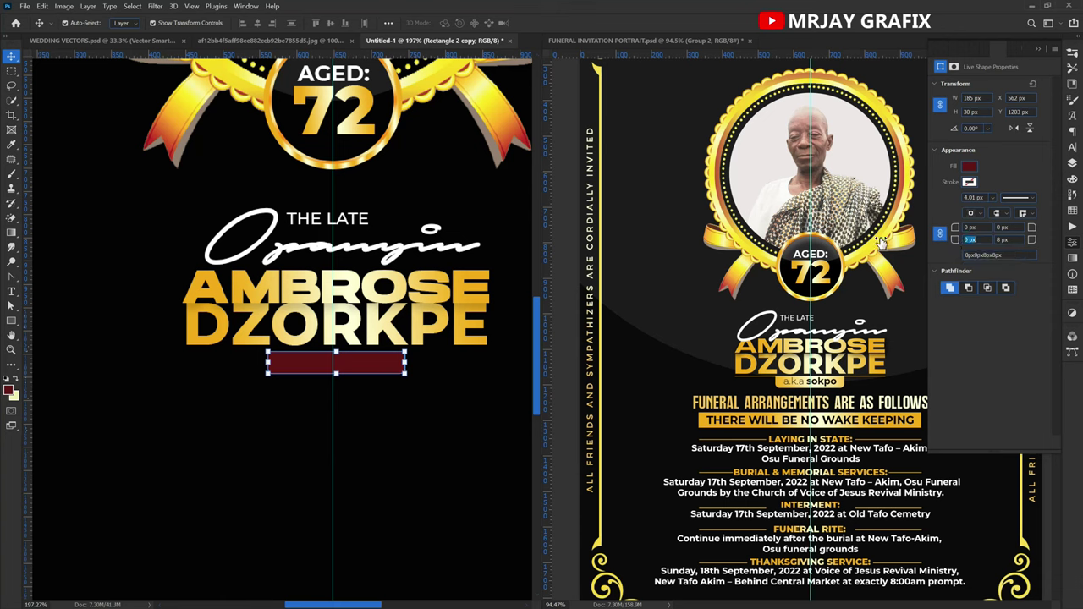
Squash the square-cornered copy into a thin 3 px line along the tab's top edge.
left_click(193, 381)
left_click(313, 370)
scroll(305, 382, "up", 5)
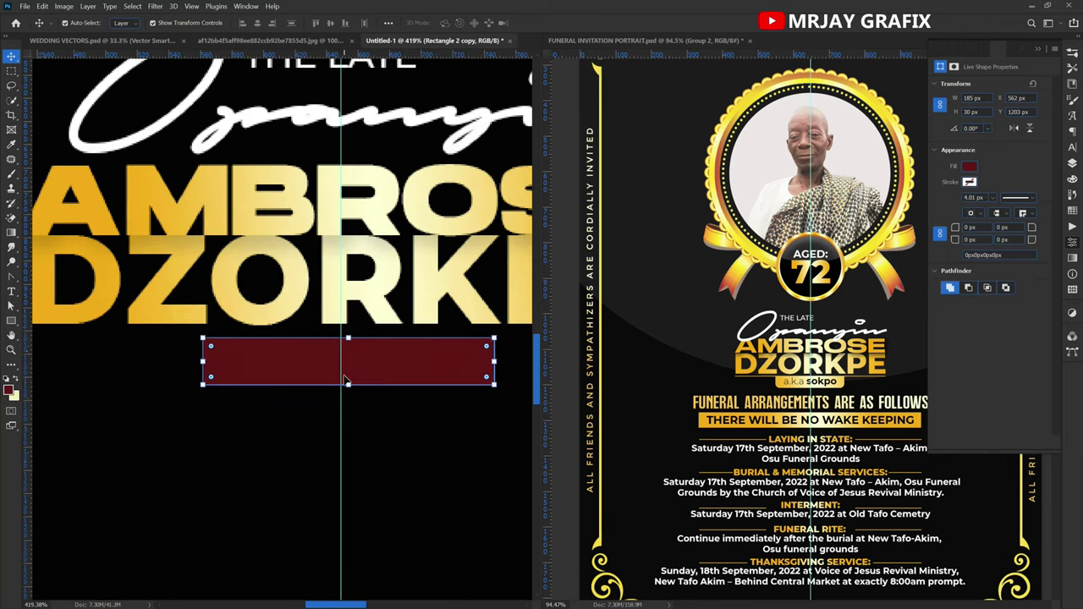
left_click_drag(348, 388, 366, 345)
Stretch the thin line left and right to about 404 px, spanning DZORKPE, and apply it.
scroll(307, 349, "down", 3)
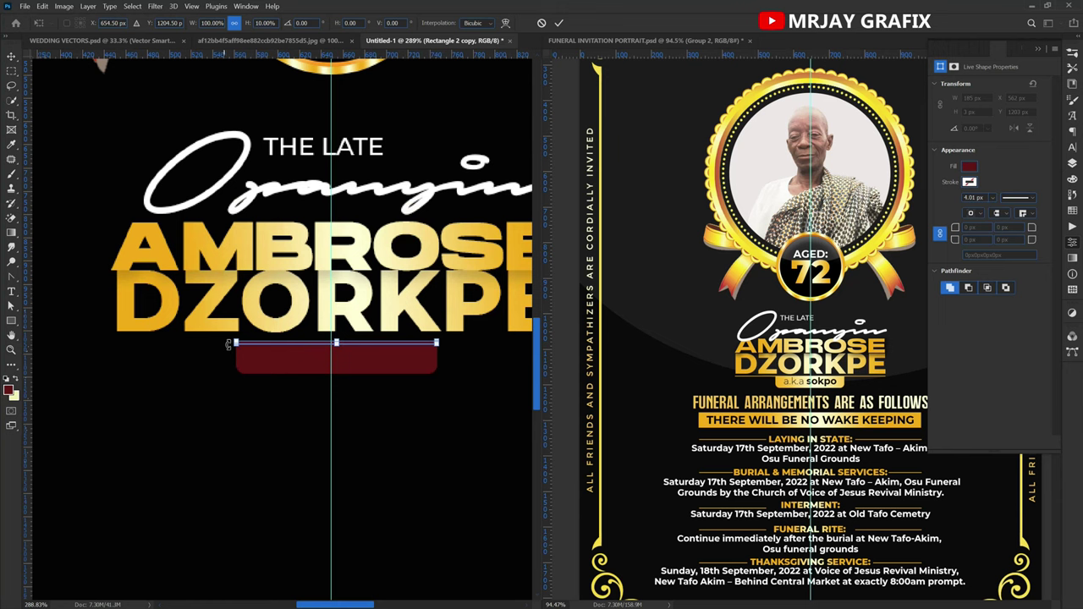
left_click_drag(231, 342, 112, 352)
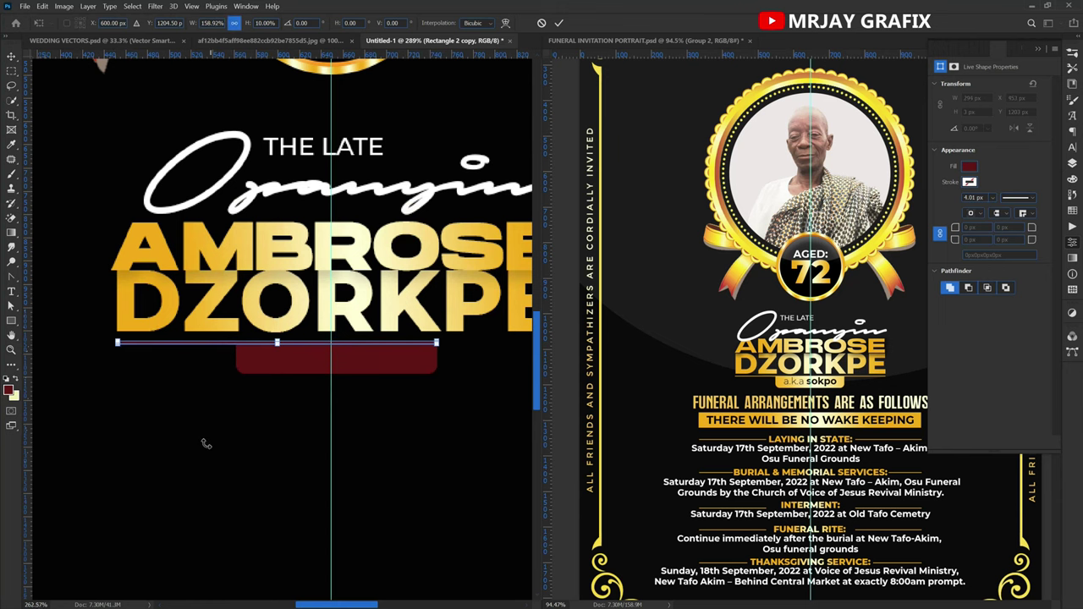
scroll(206, 444, "down", 2)
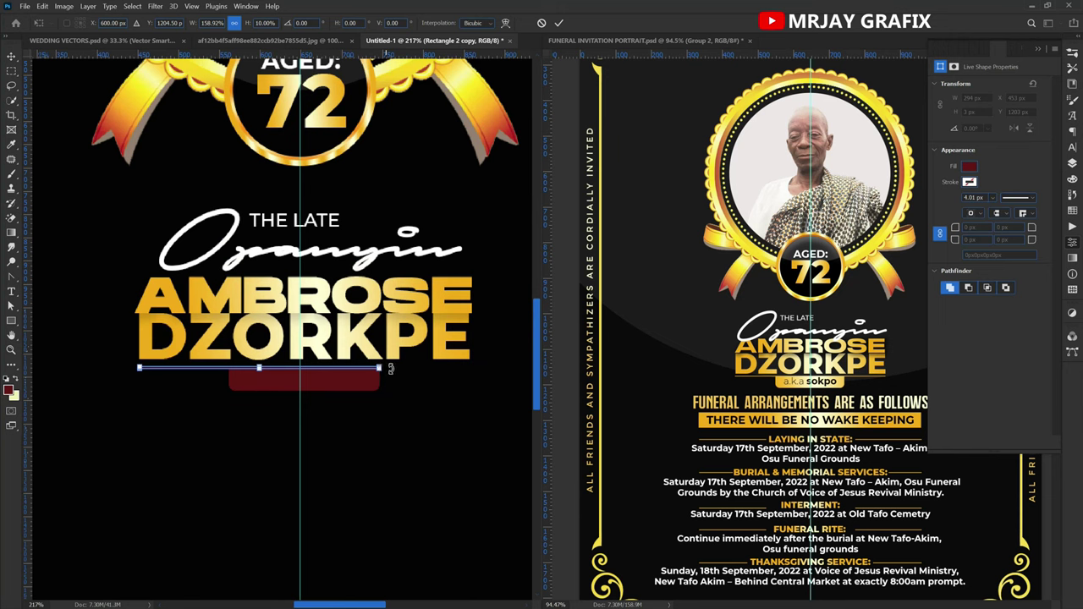
left_click_drag(385, 368, 477, 371)
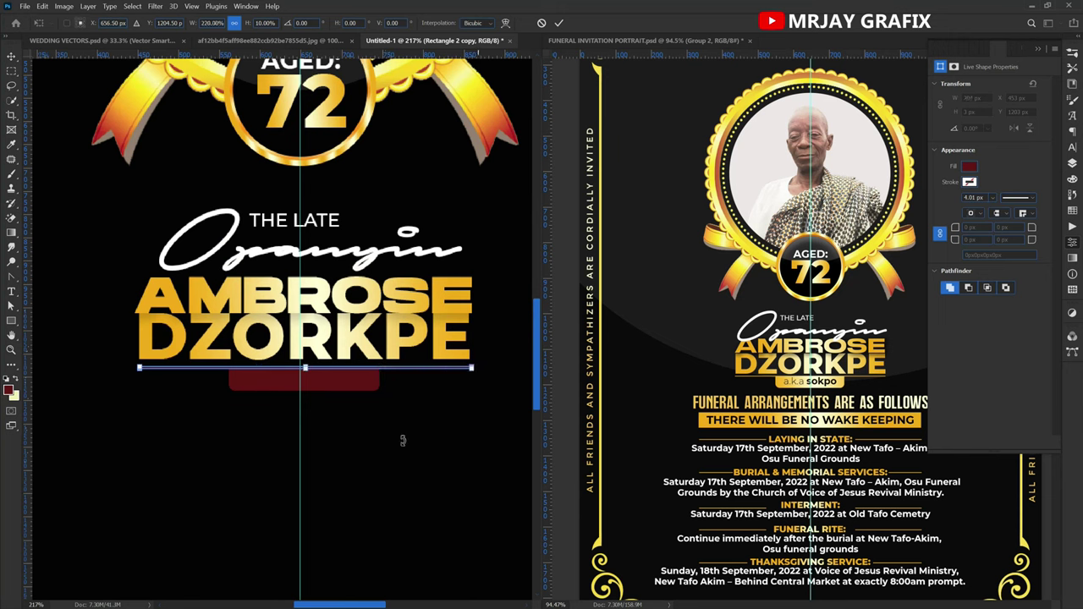
key("Return")
left_click(141, 440)
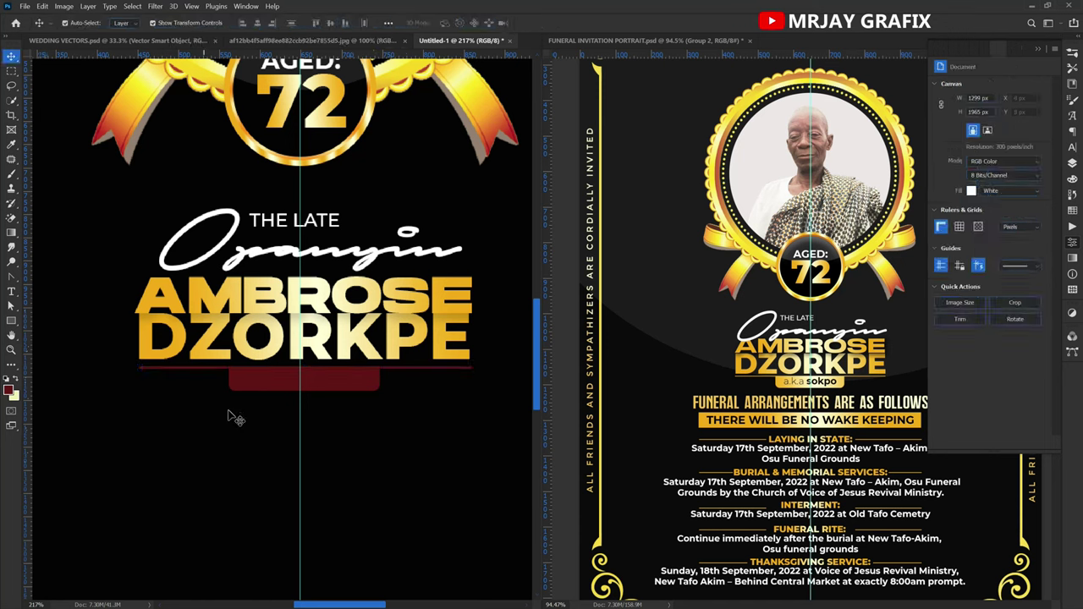
left_click_drag(265, 412, 222, 379)
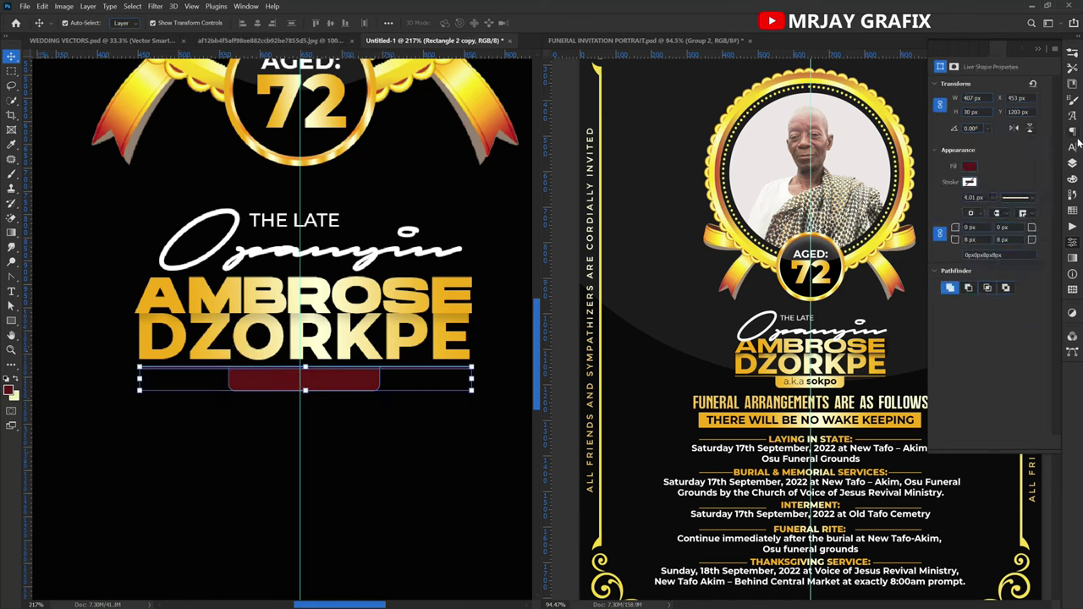
Paste the gold gradient layer style onto the Rectangle 2 copy shape layer.
left_click(1072, 166)
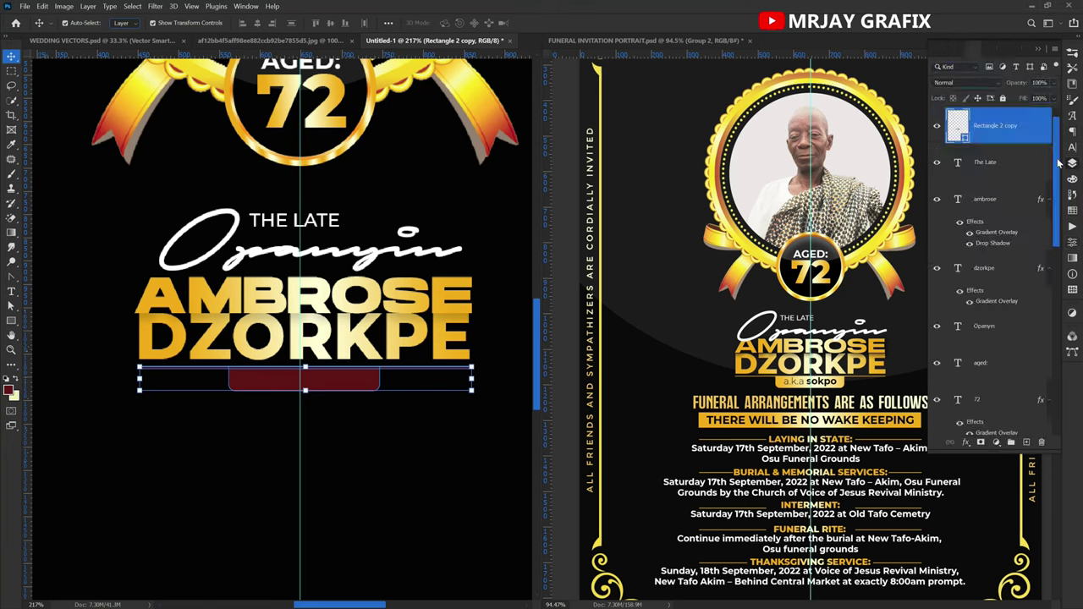
double_click(965, 140)
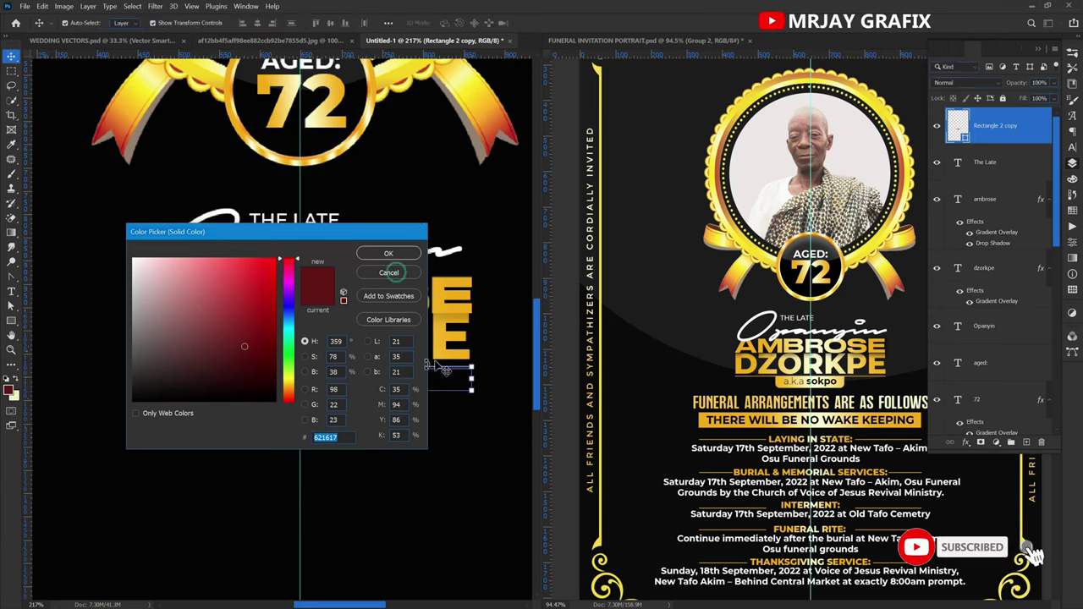
left_click(389, 254)
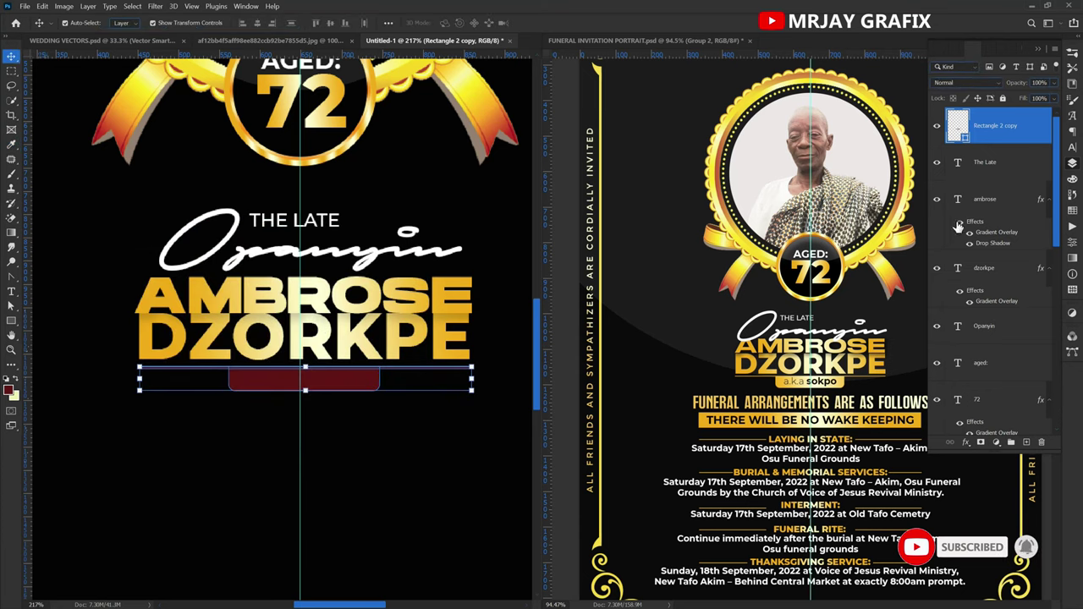
right_click(1036, 126)
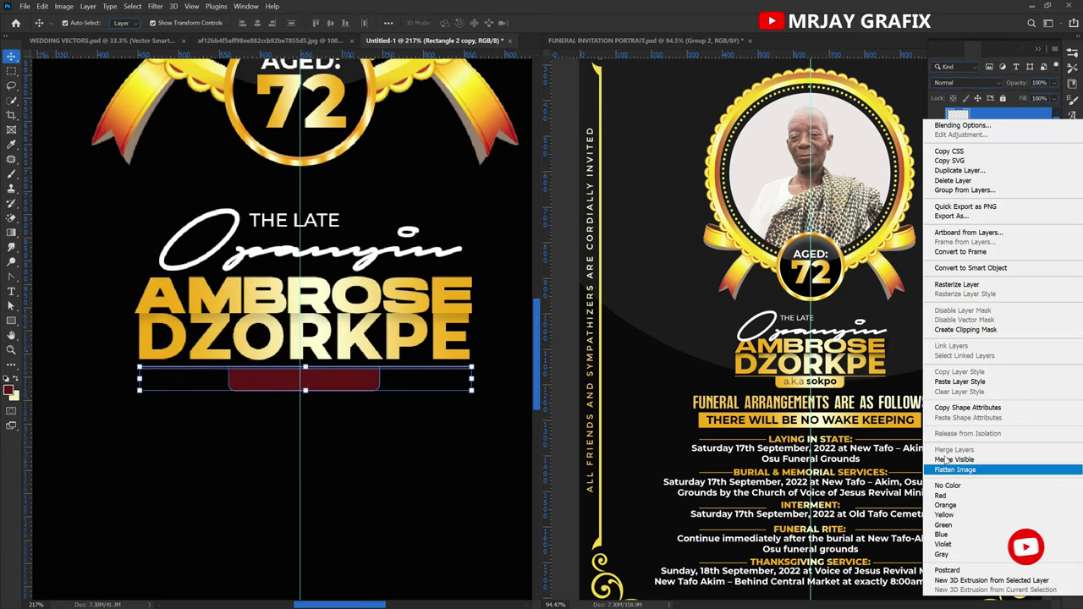
left_click(955, 382)
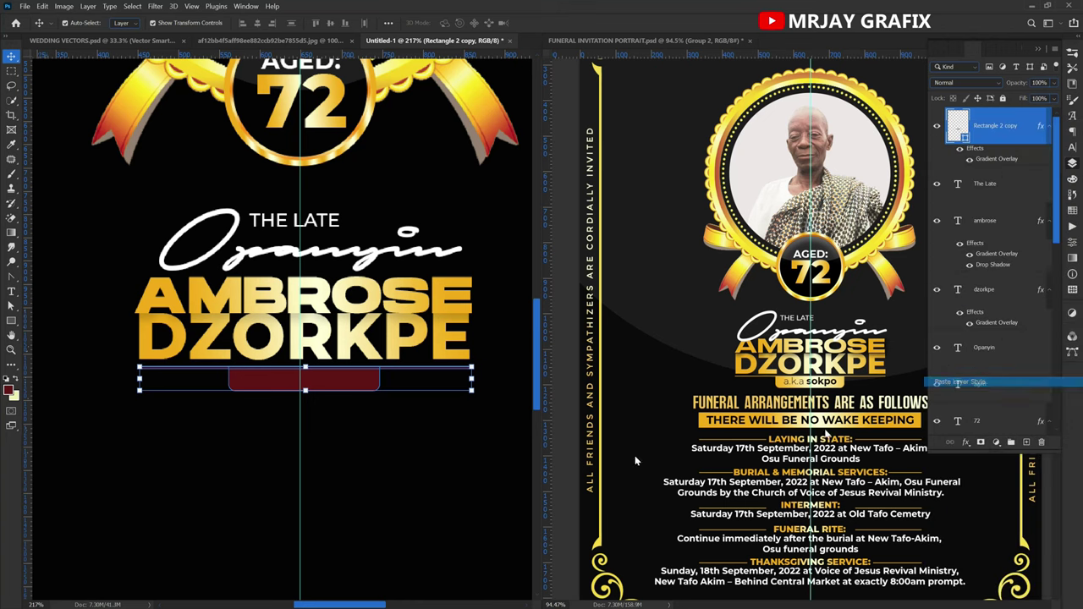
left_click(259, 377)
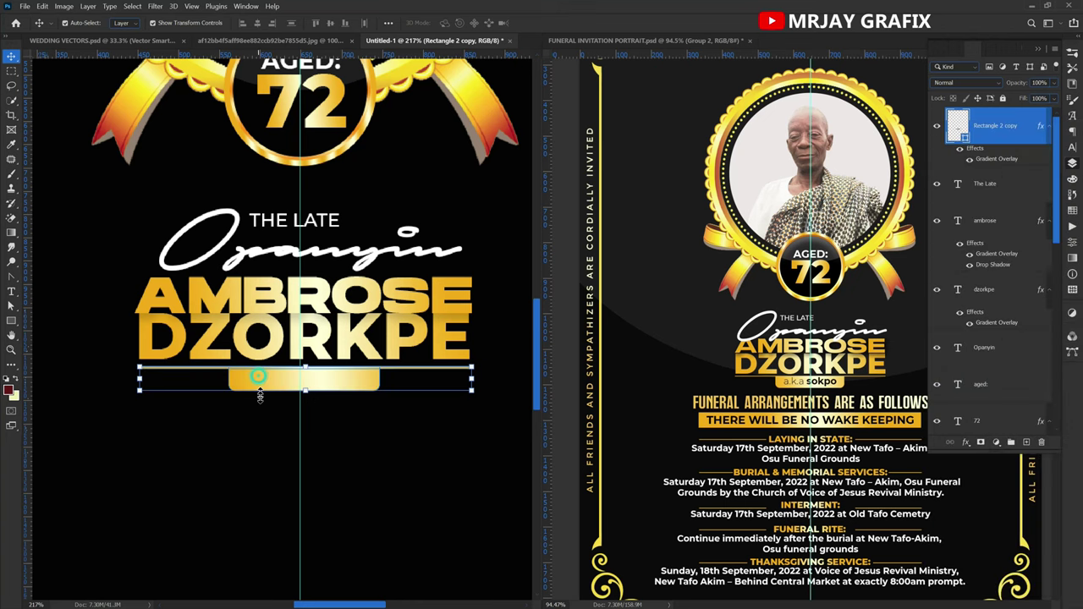
key("Up")
key("Up")
key("Left")
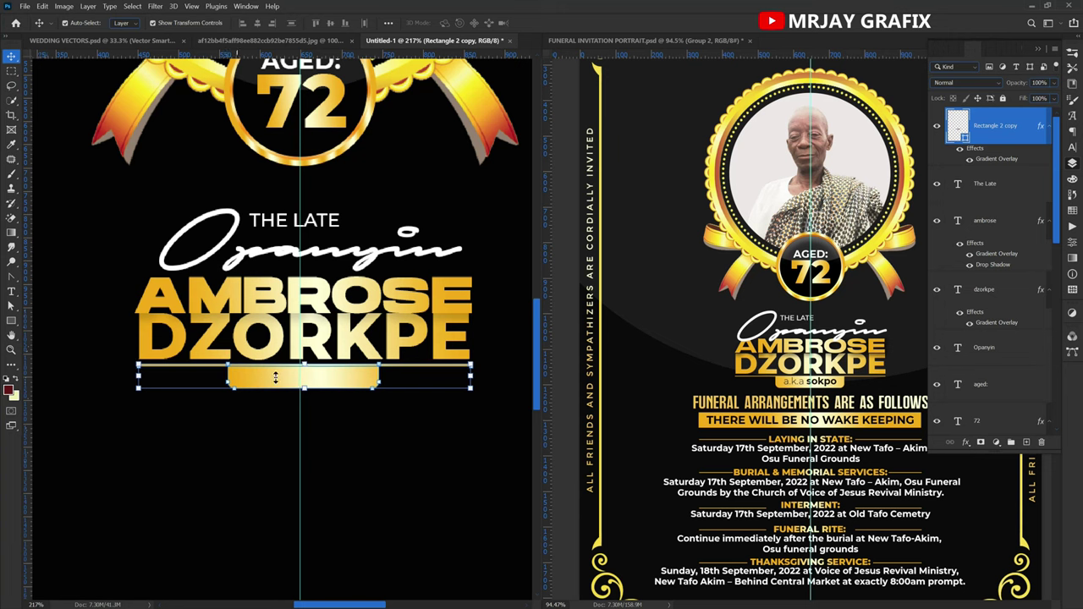
left_click(229, 341)
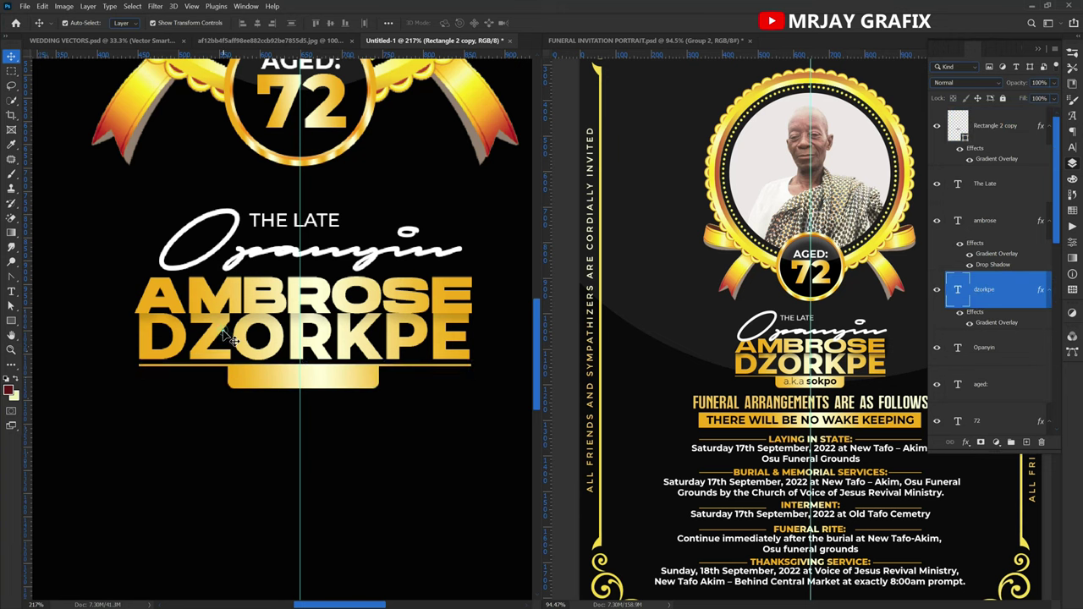
key("Left")
key("Left")
key("Left")
key("Left")
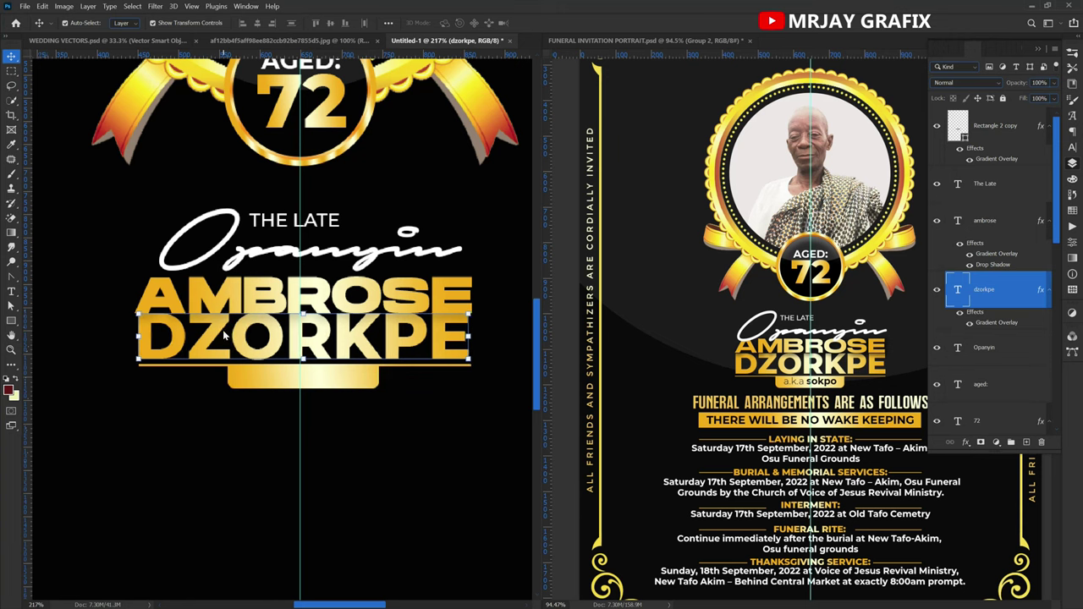
left_click(247, 300)
key("Left")
key("Left")
key("Left")
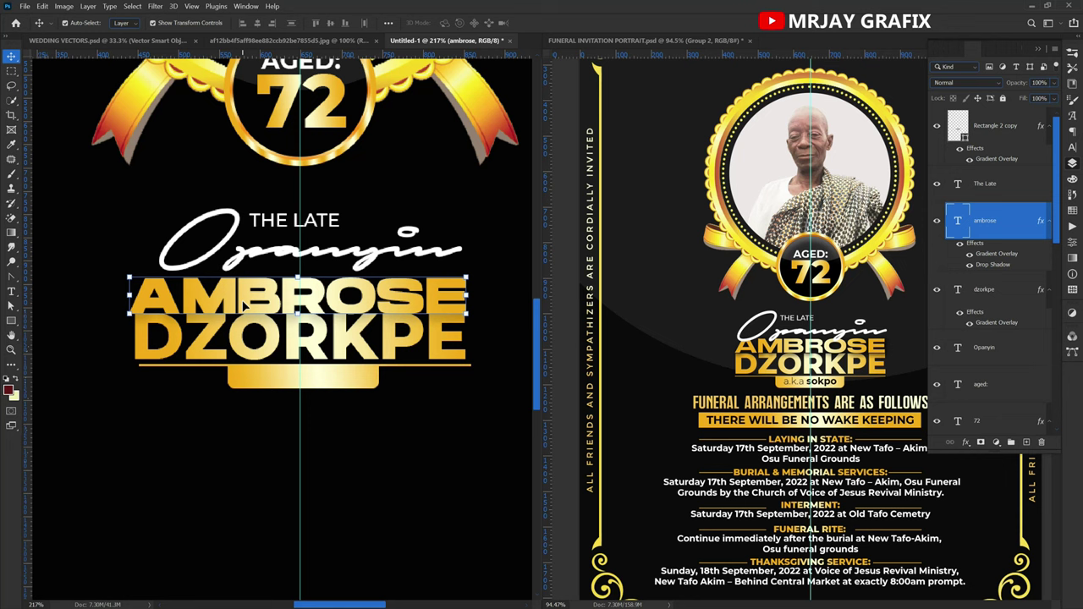
key("Right")
key("Right")
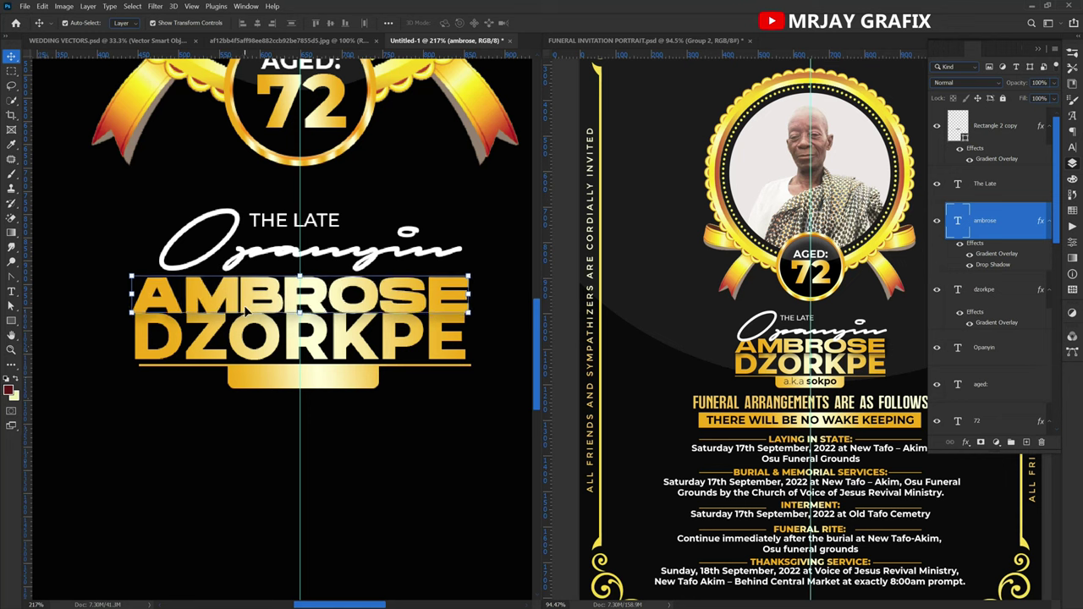
left_click(262, 385)
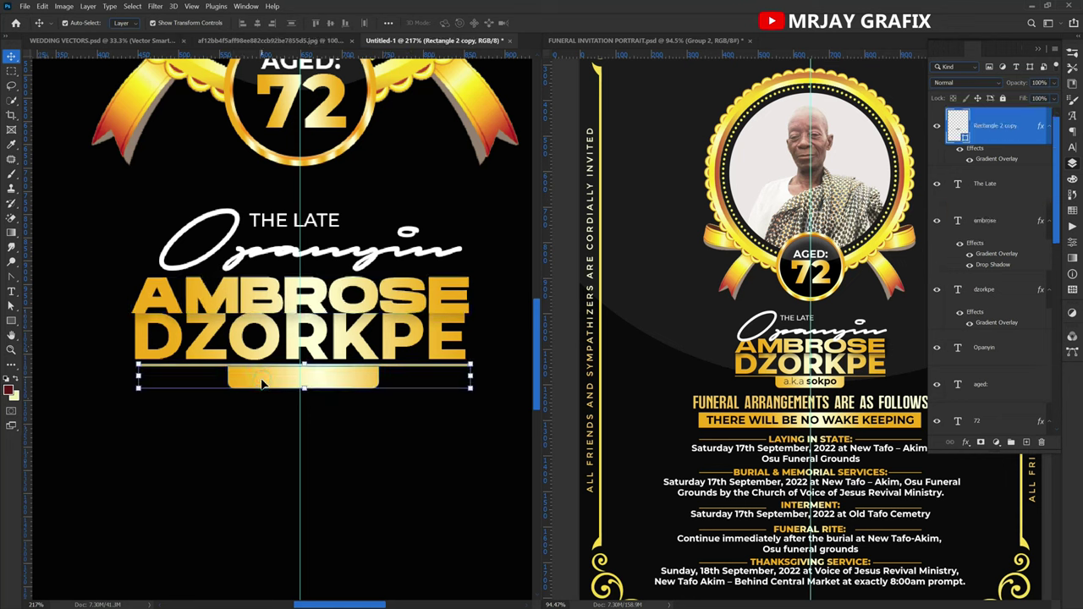
key("Left")
key("Left")
key("Left")
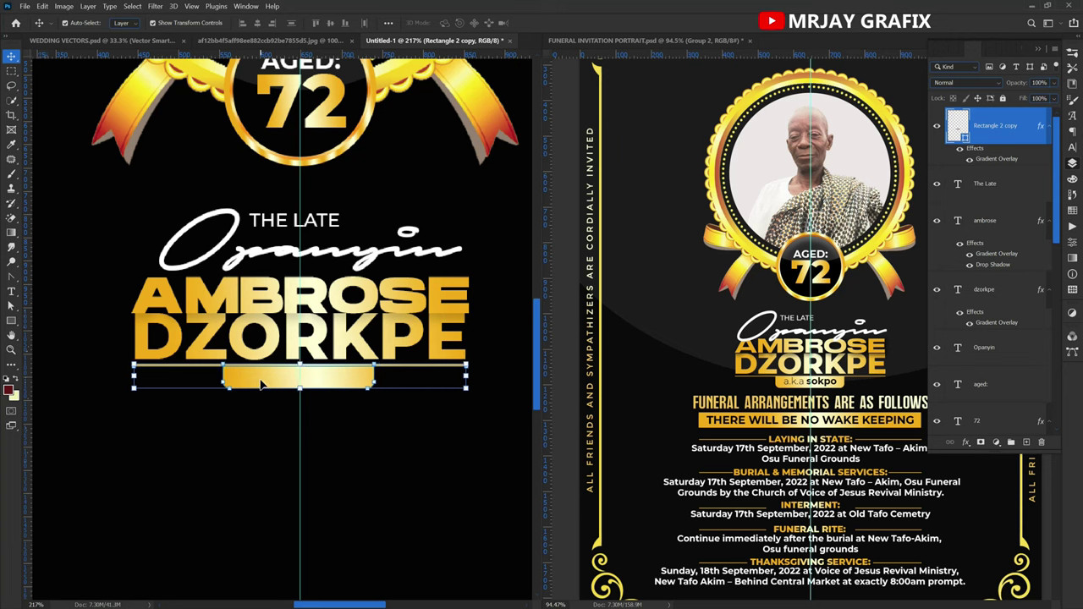
left_click(213, 452)
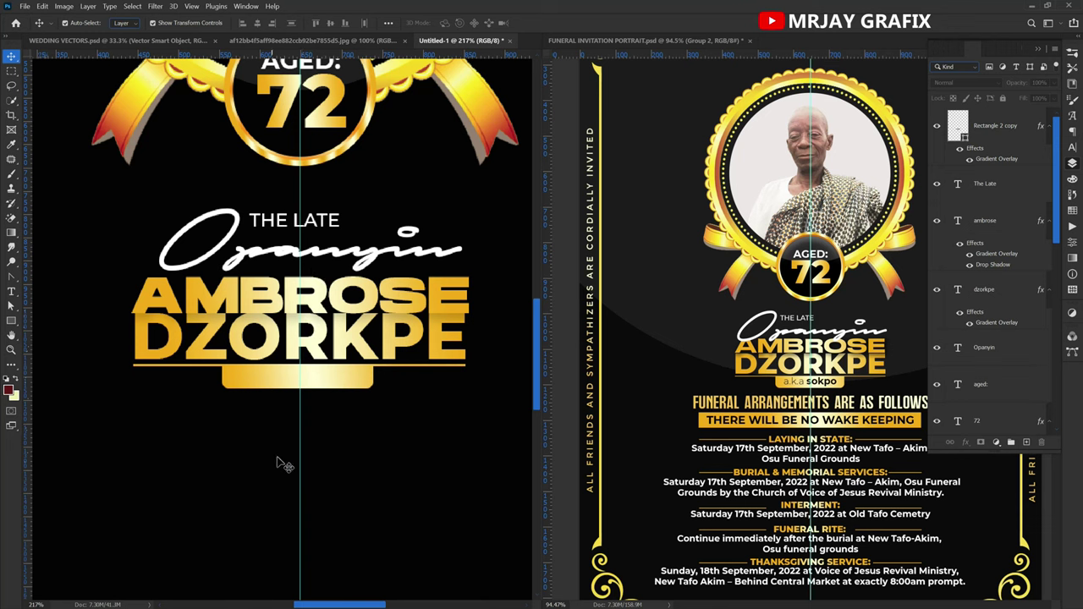
Switch to the reference poster and zoom out to view the whole invitation.
left_click(278, 260)
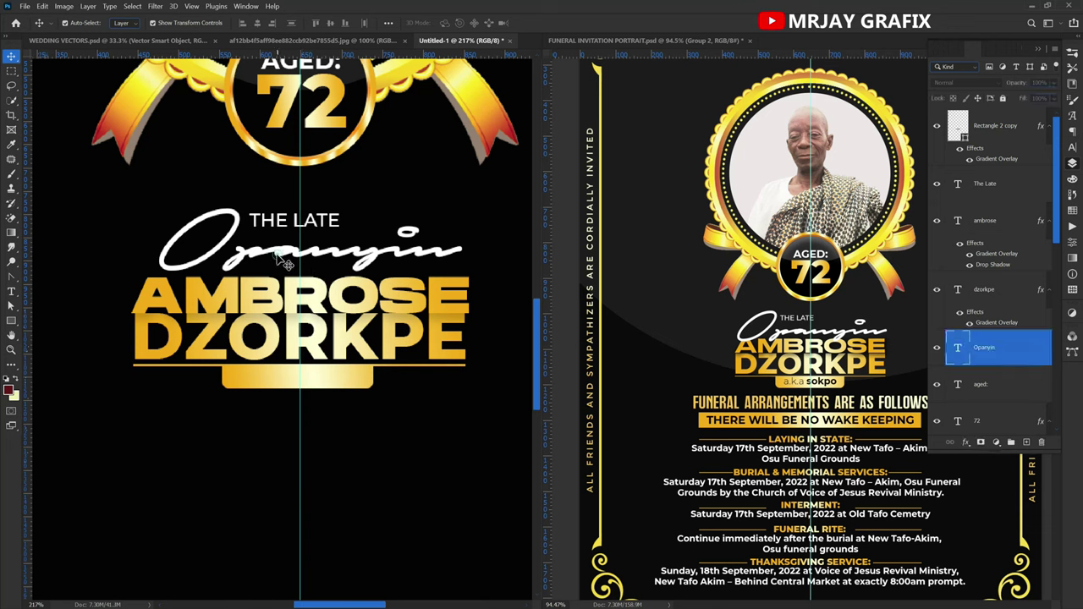
left_click(208, 459)
scroll(305, 296, "down", 1)
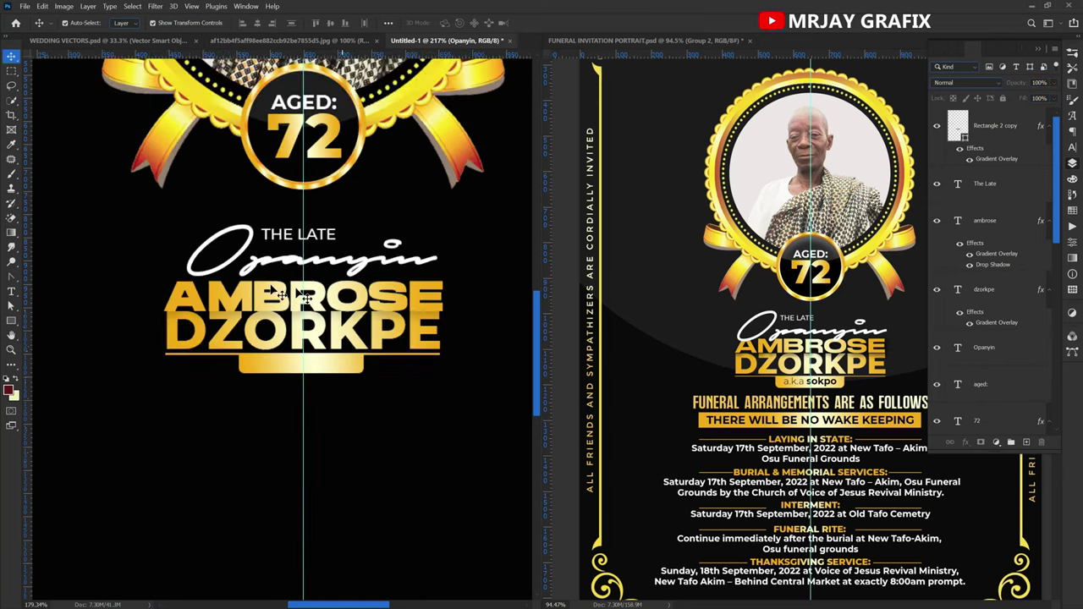
scroll(279, 292, "down", 2)
left_click(724, 379)
scroll(700, 388, "down", 1)
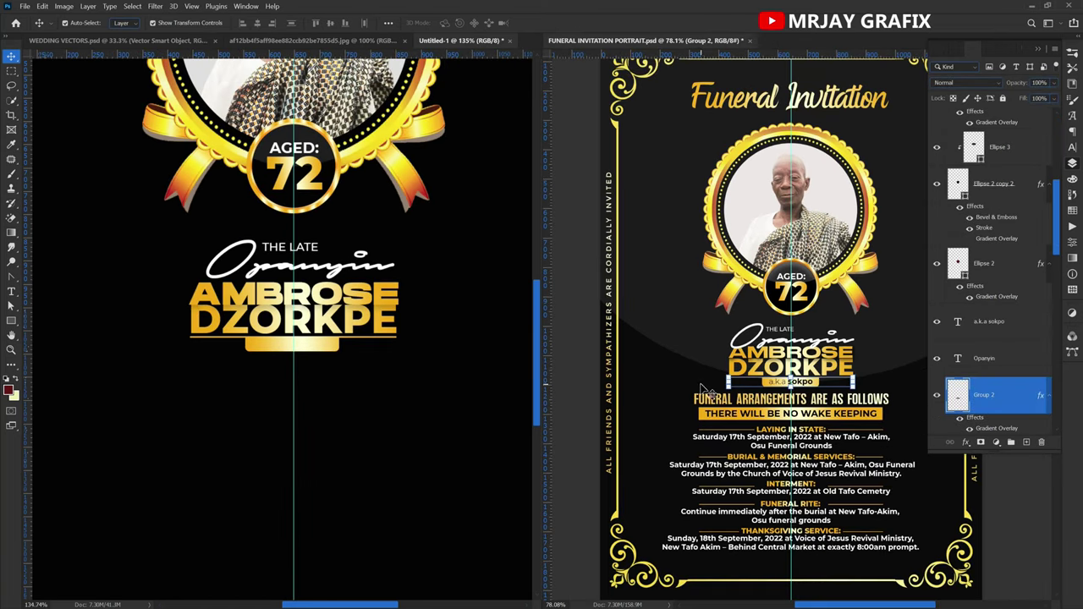
left_click(665, 378)
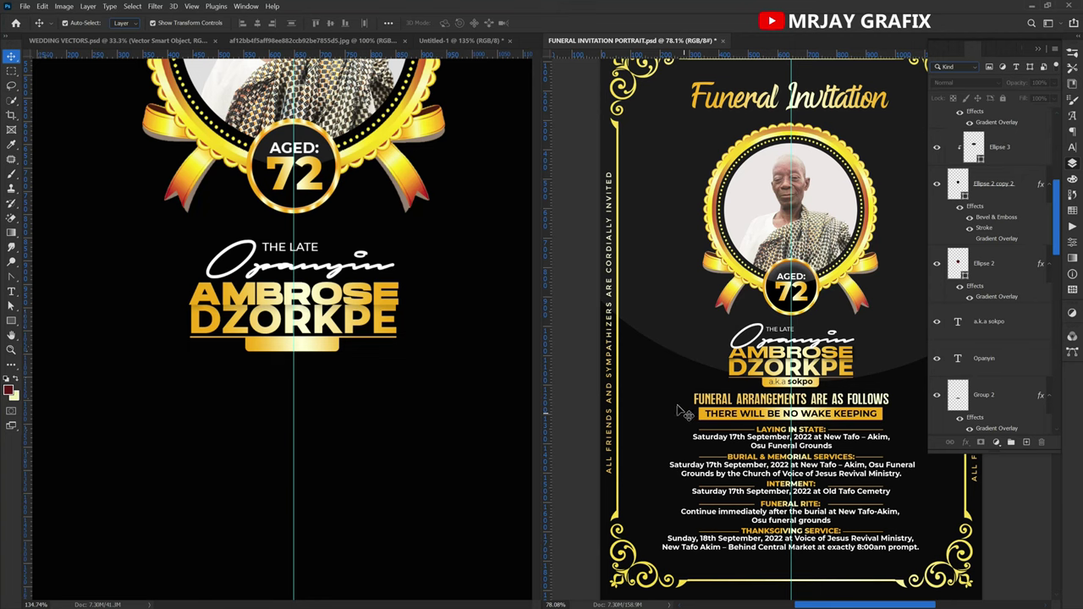
key("ctrl+minus")
scroll(329, 369, "down", 3)
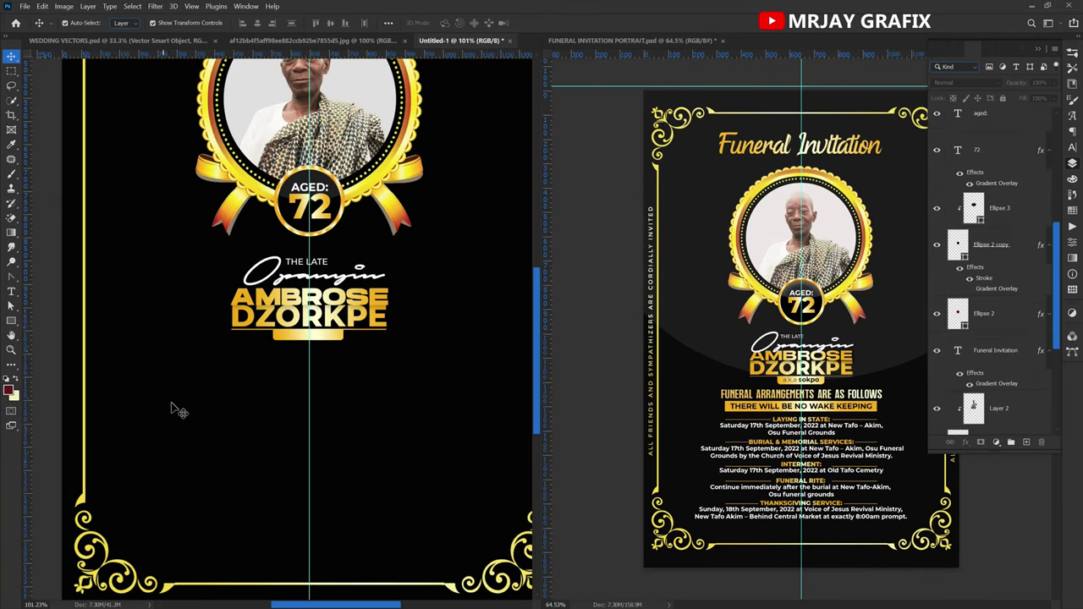
scroll(322, 406, "up", 2)
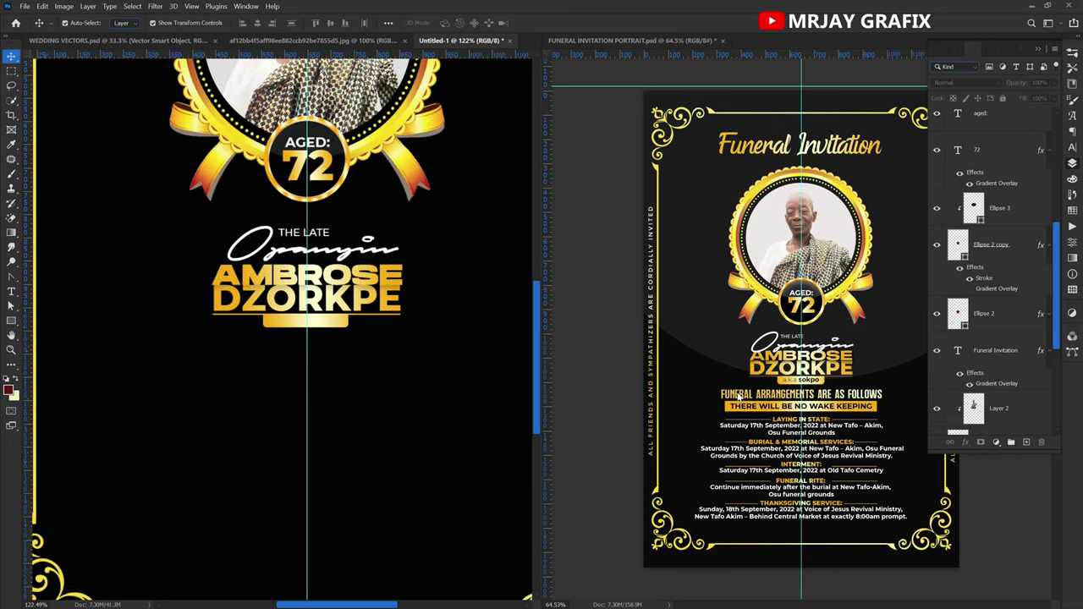
Check the reference's arrangements heading, then Alt-drag a copy of DZORKPE below the name.
left_click(740, 399)
left_click(736, 399)
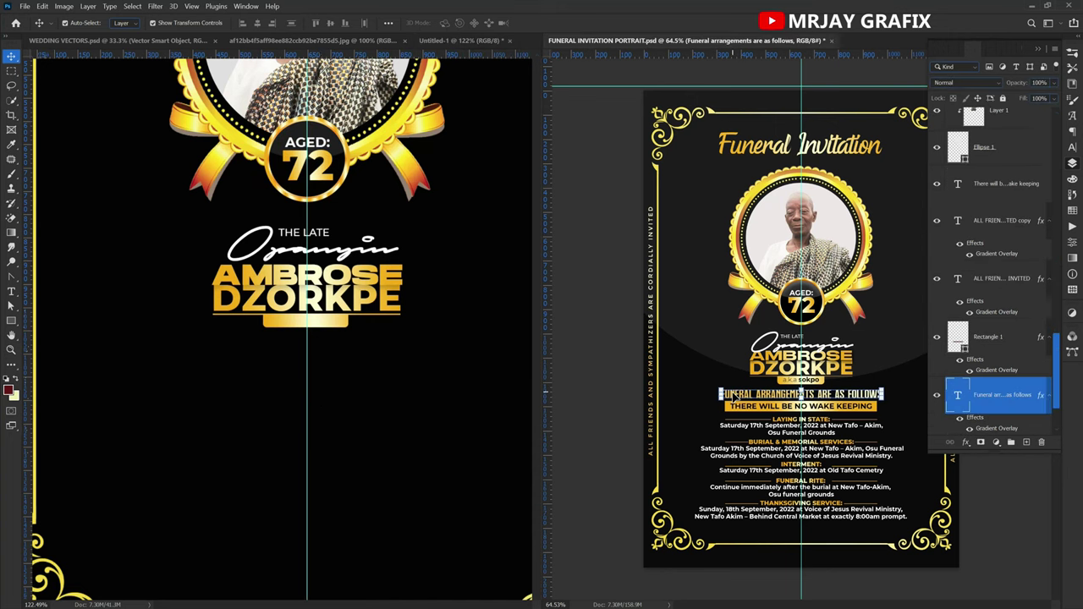
left_click(690, 332)
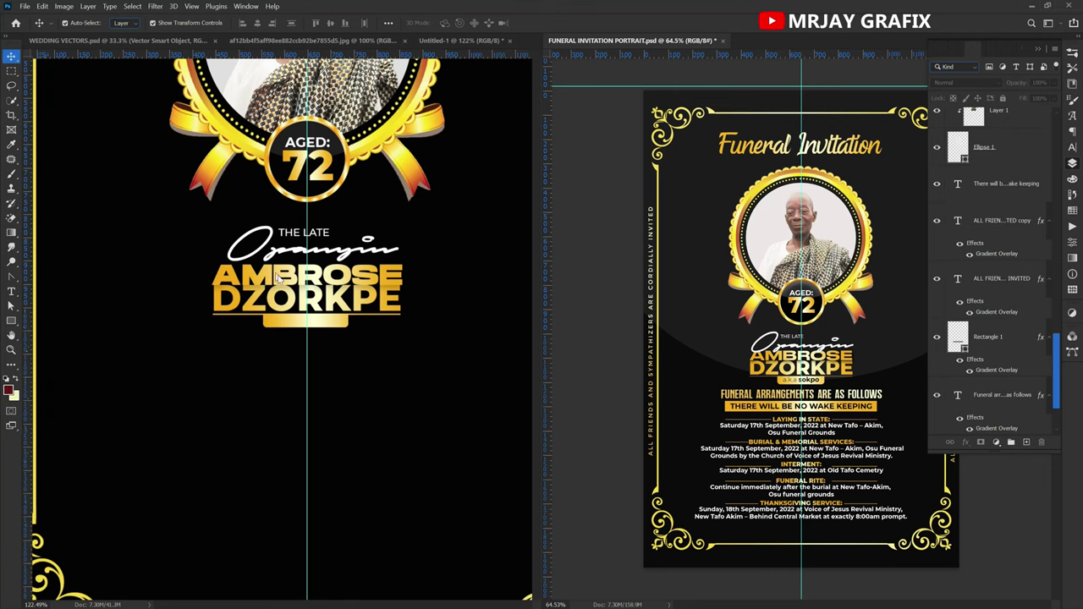
left_click(281, 310)
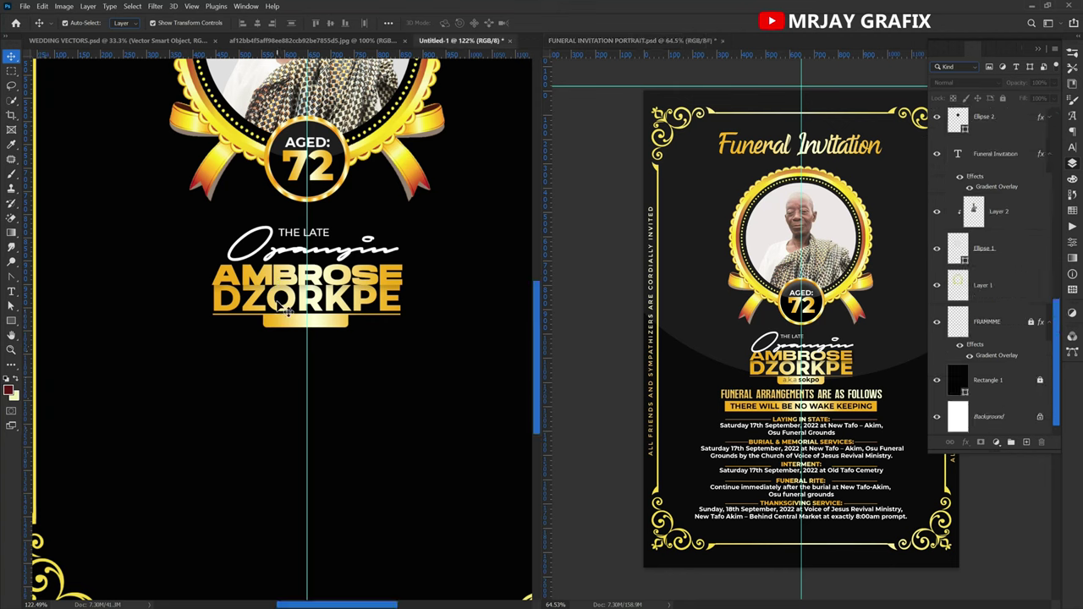
left_click_drag(269, 324, 276, 354)
Retype the copied name as 'FUNERAL ARE' and shift it to the left.
double_click(275, 354)
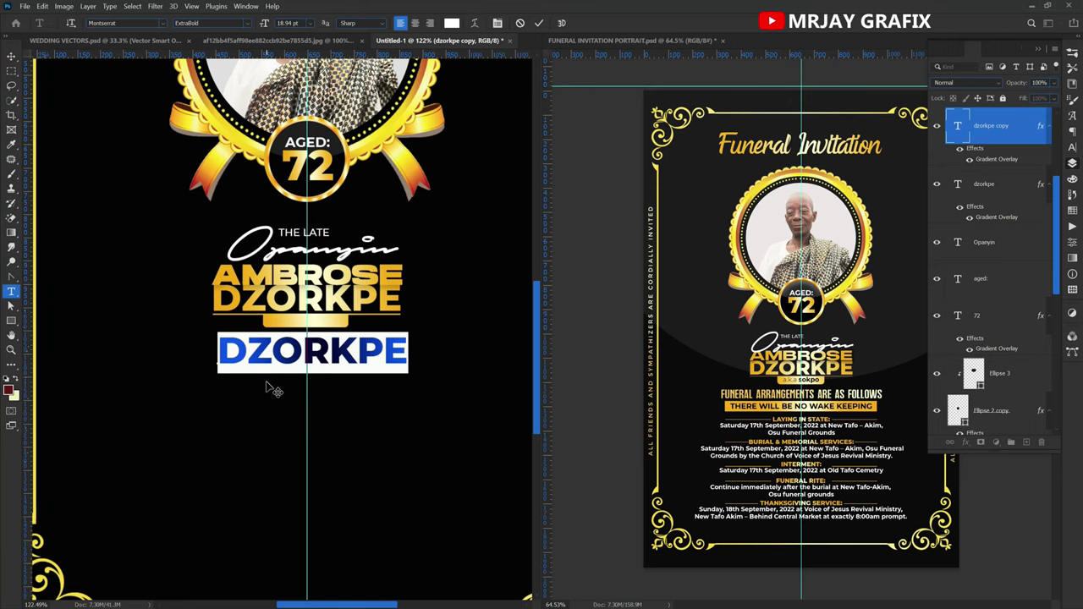
type("FUN")
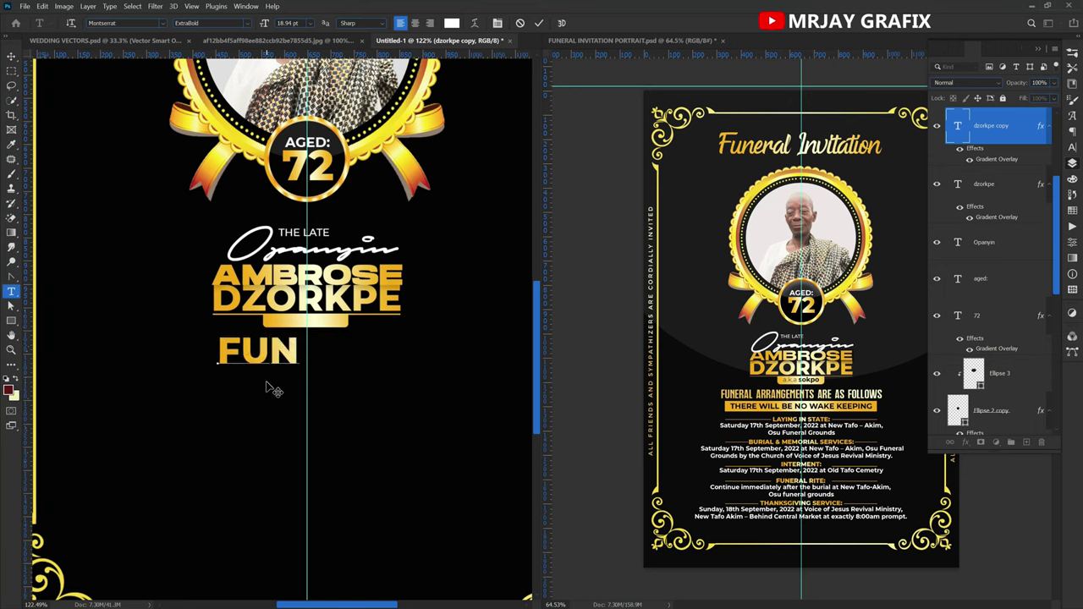
type("ERAL")
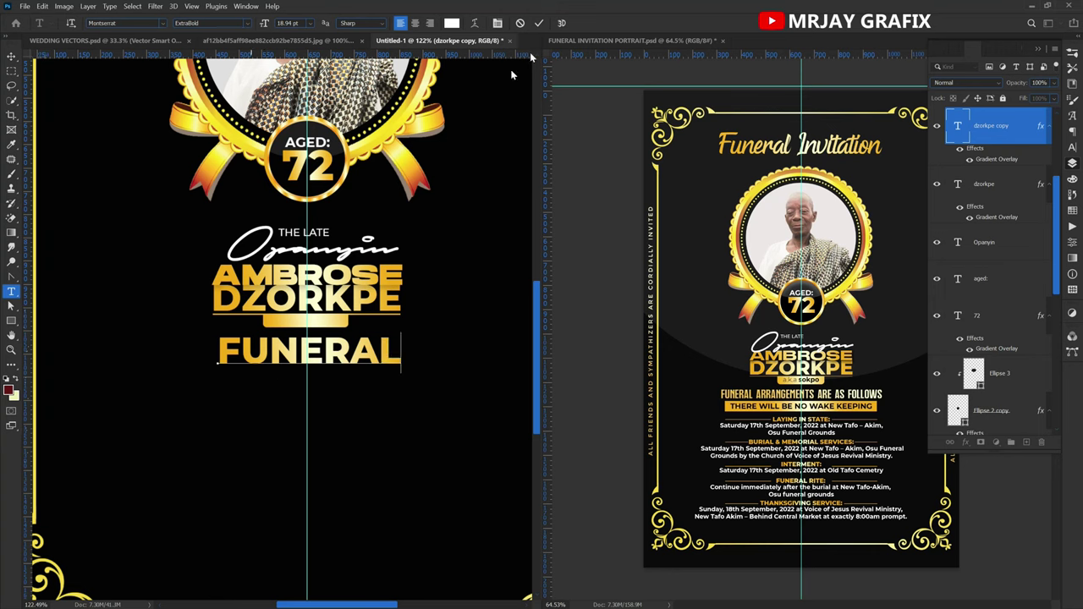
left_click(540, 23)
key("v")
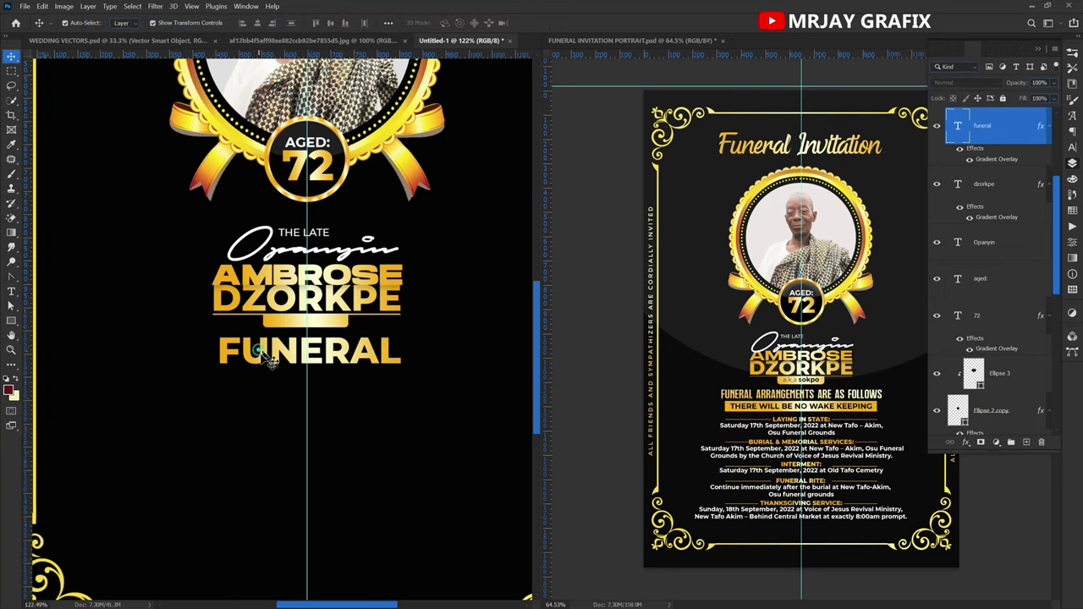
left_click_drag(259, 362, 221, 362)
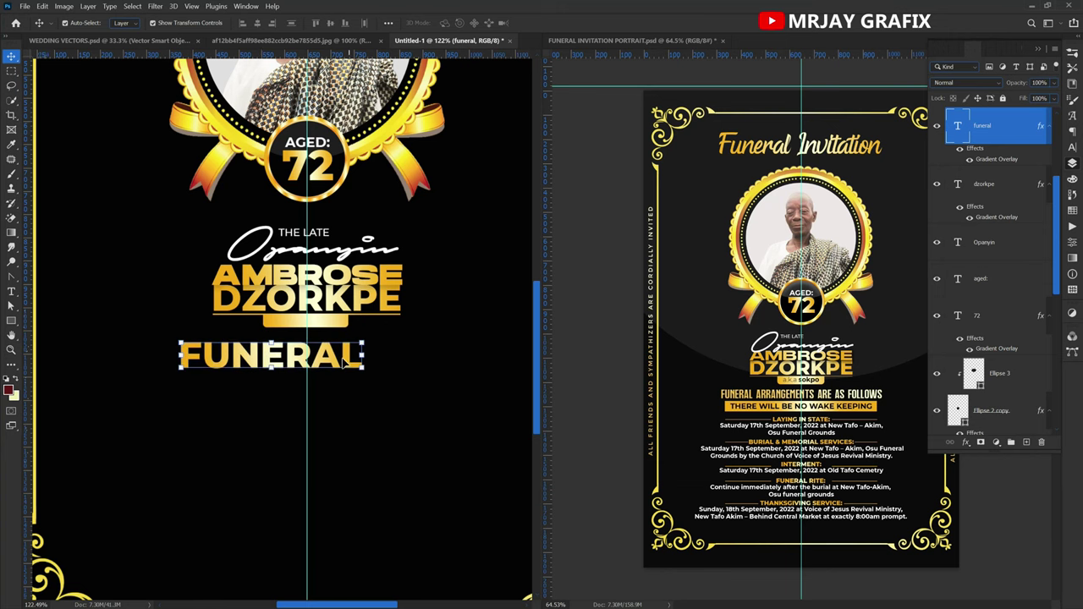
type("t")
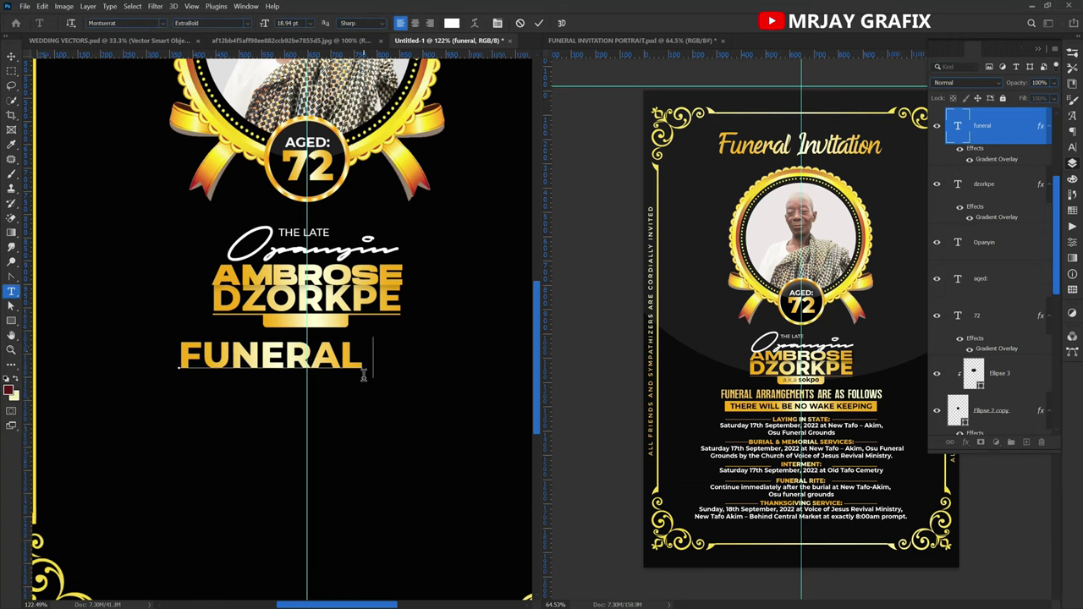
type(" ARE")
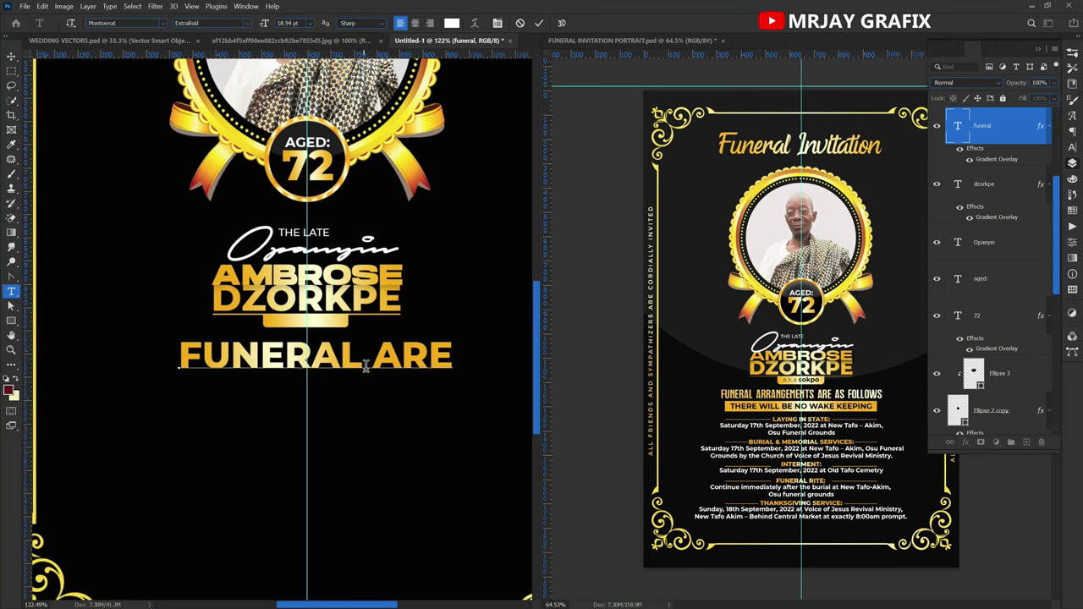
key("ctrl+Return")
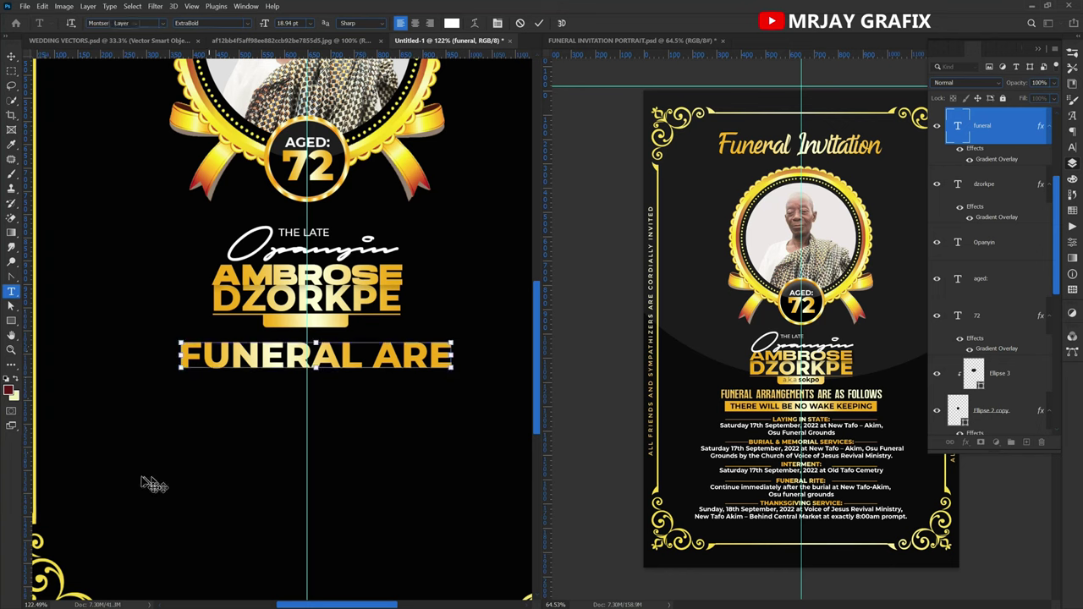
key("v")
left_click_drag(439, 358, 315, 366)
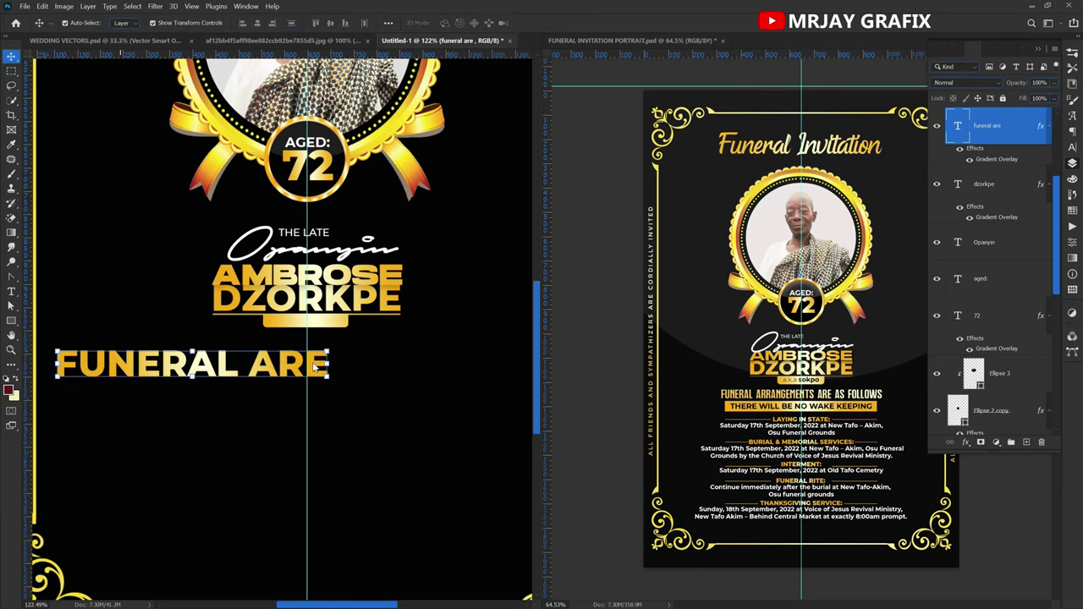
Finish the line so it reads 'FUNERAL ARE AS FOLLOWS'.
double_click(318, 364)
left_click(330, 364)
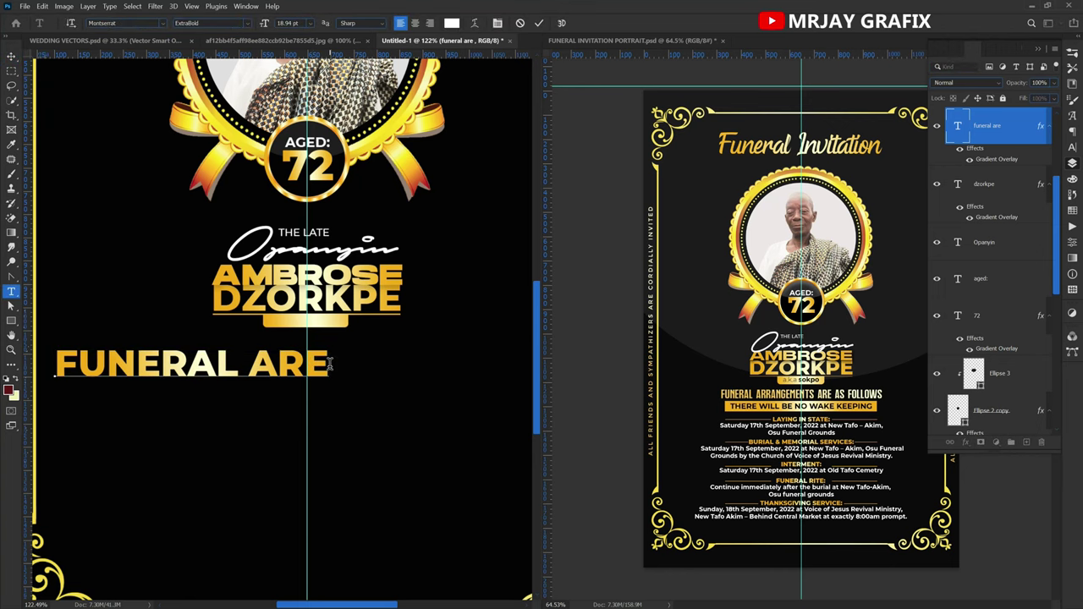
type("A")
key("Delete")
type("AS")
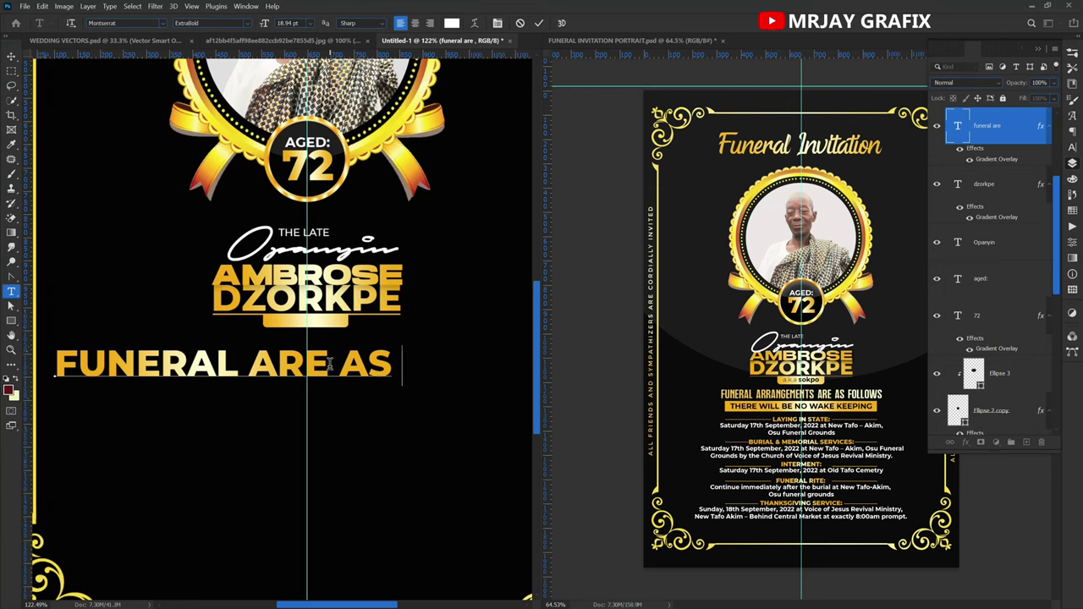
type(" FOLLO")
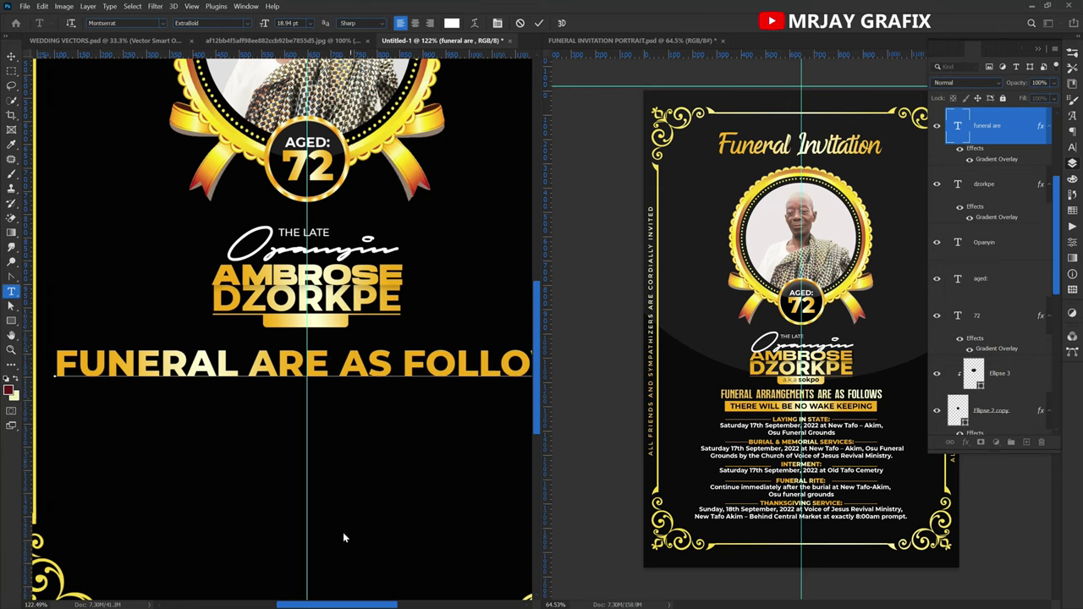
scroll(152, 504, "down", 4)
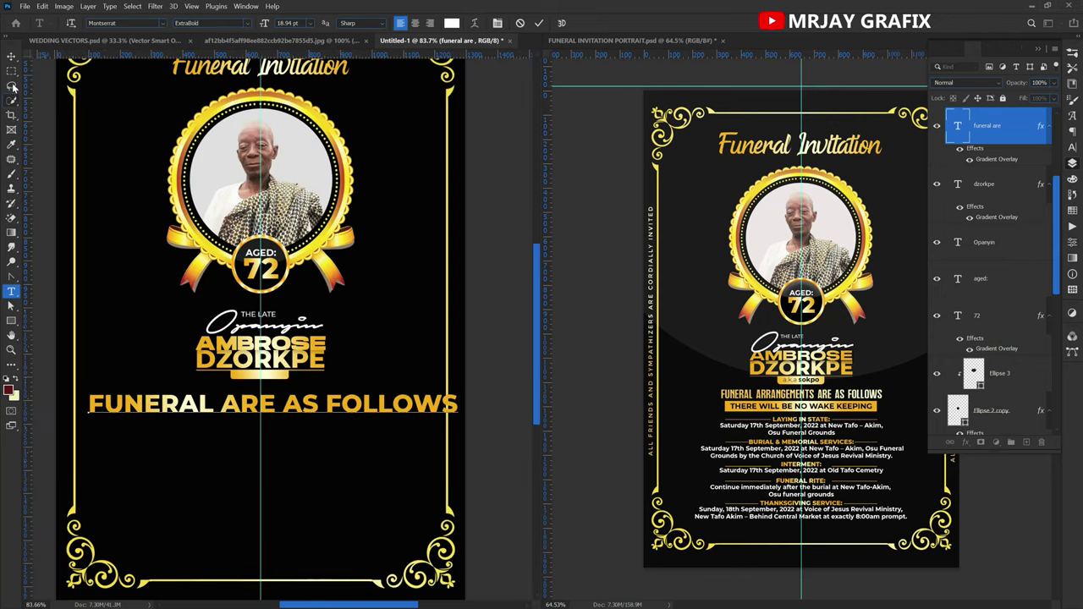
left_click(12, 57)
Scale the heading to about 43% and centre it beneath the name.
key("ctrl+t")
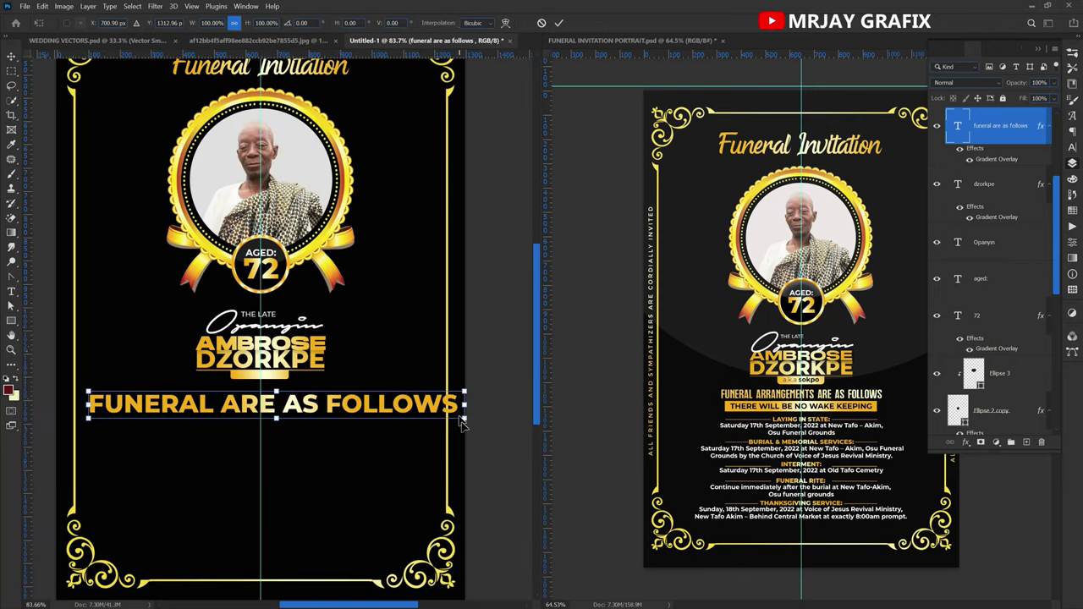
left_click_drag(464, 423, 307, 403)
key("Return")
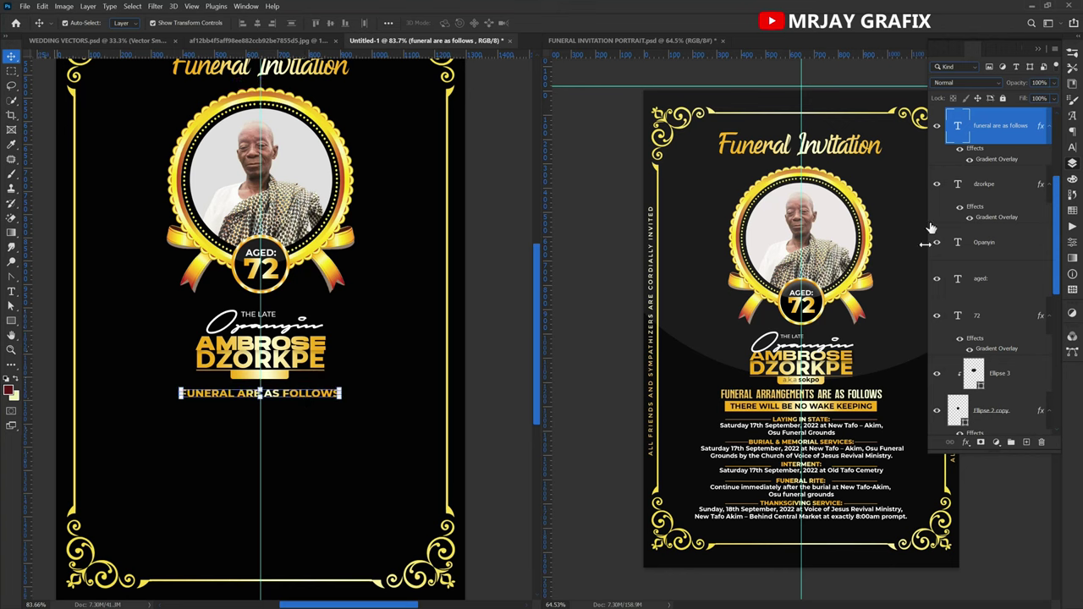
In the heading's Gradient Overlay, choose Linear style and rotate the angle to -171°.
left_click(1073, 148)
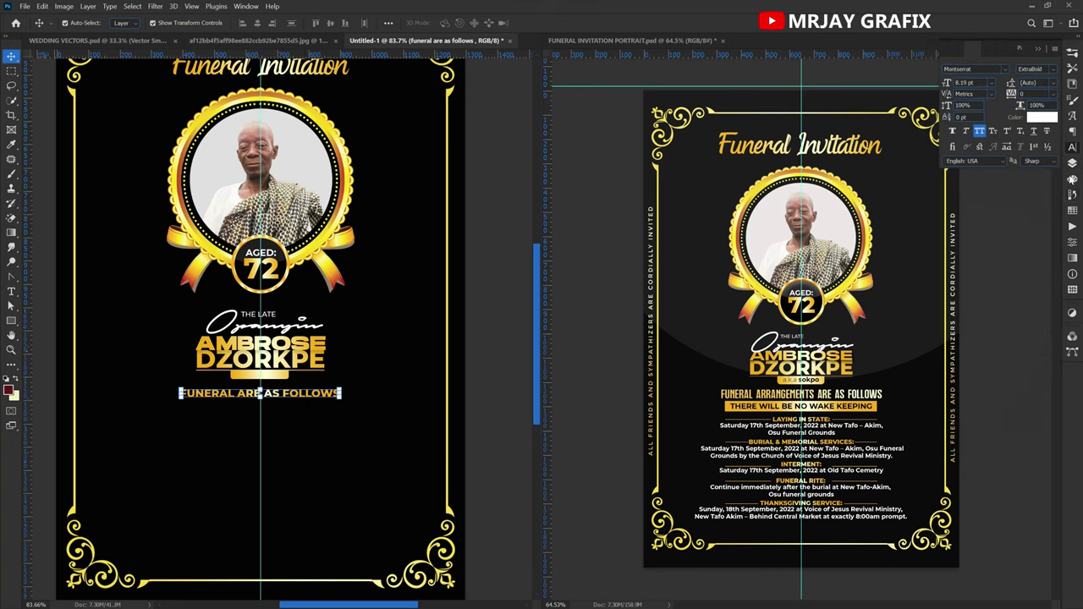
left_click(1072, 163)
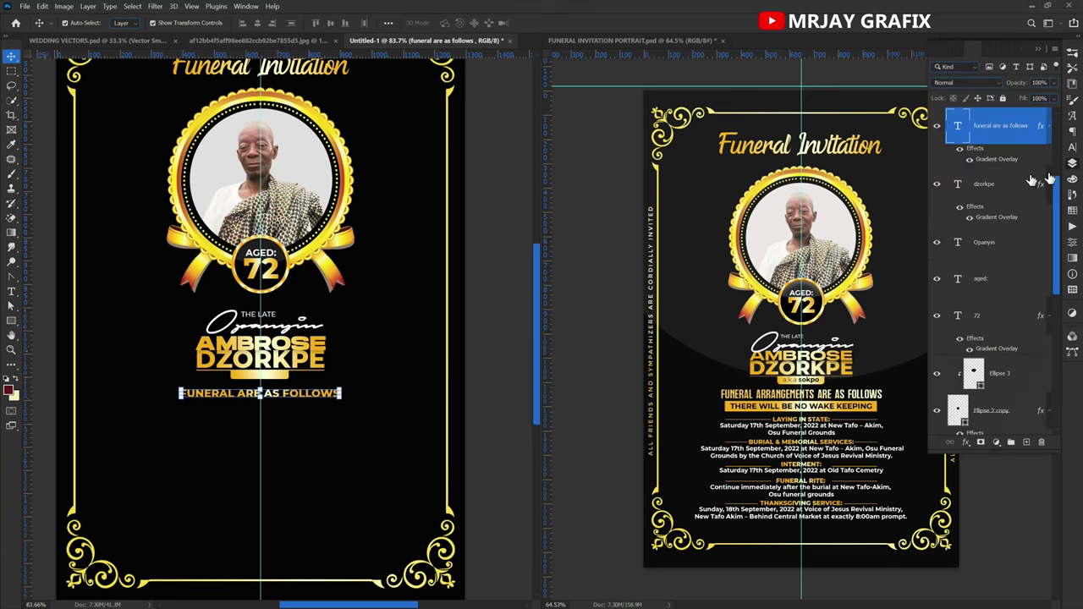
double_click(993, 160)
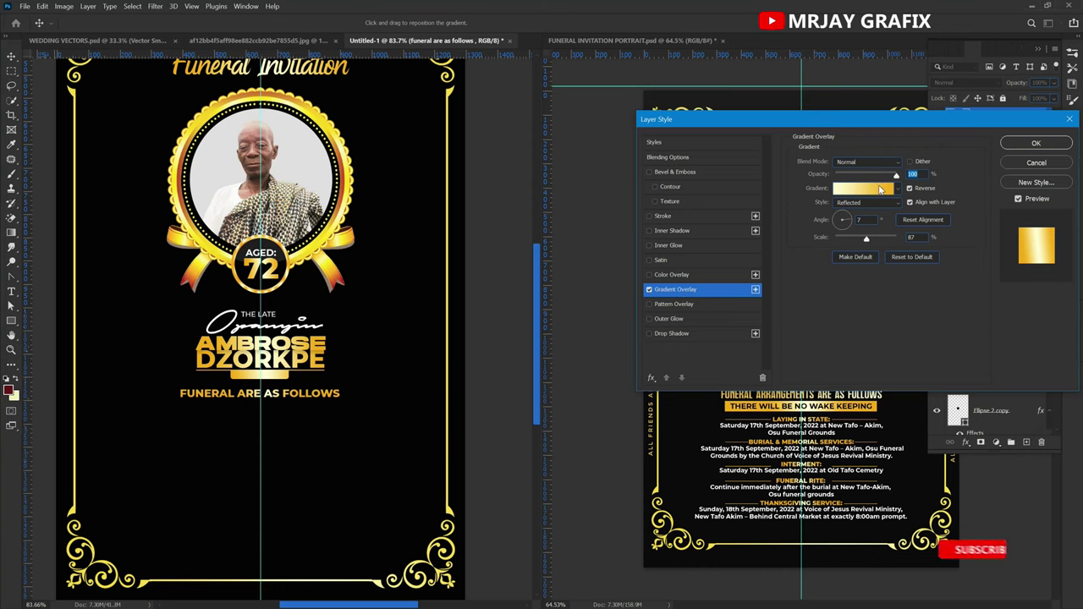
left_click(875, 206)
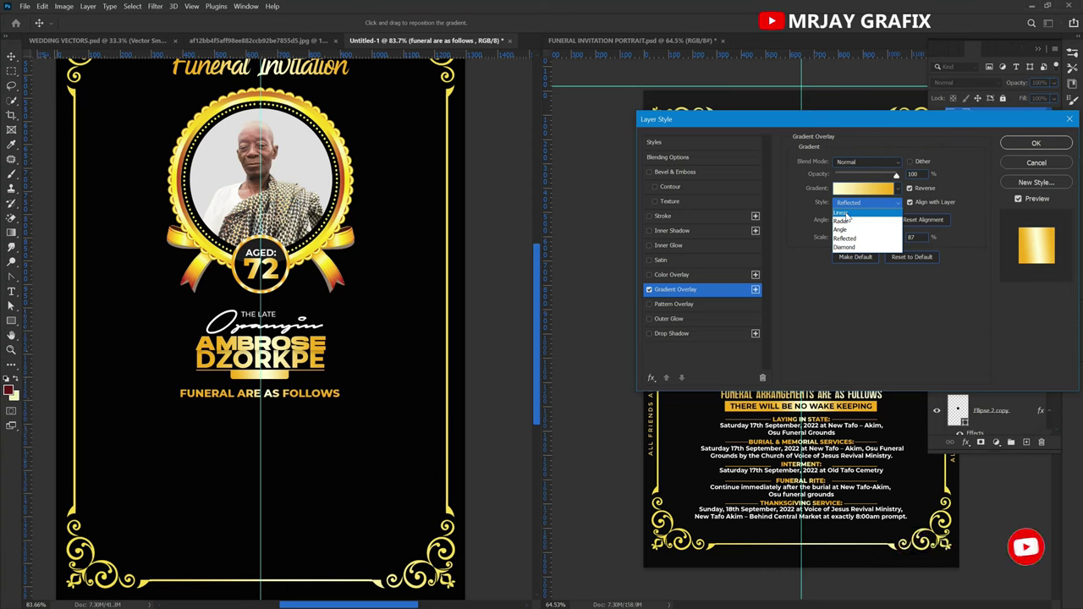
left_click(847, 214)
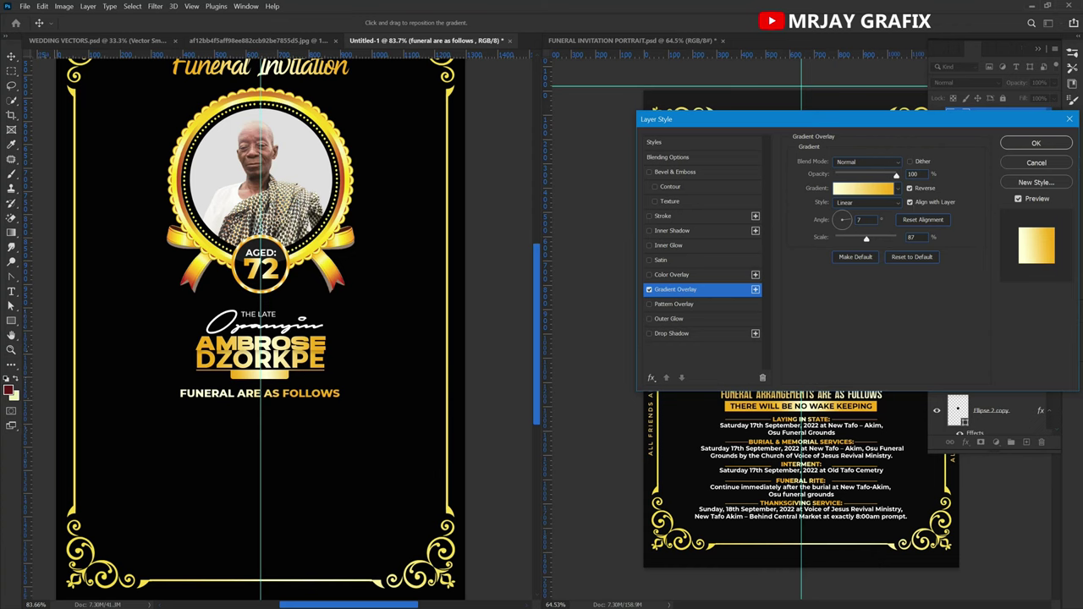
left_click_drag(845, 223, 822, 222)
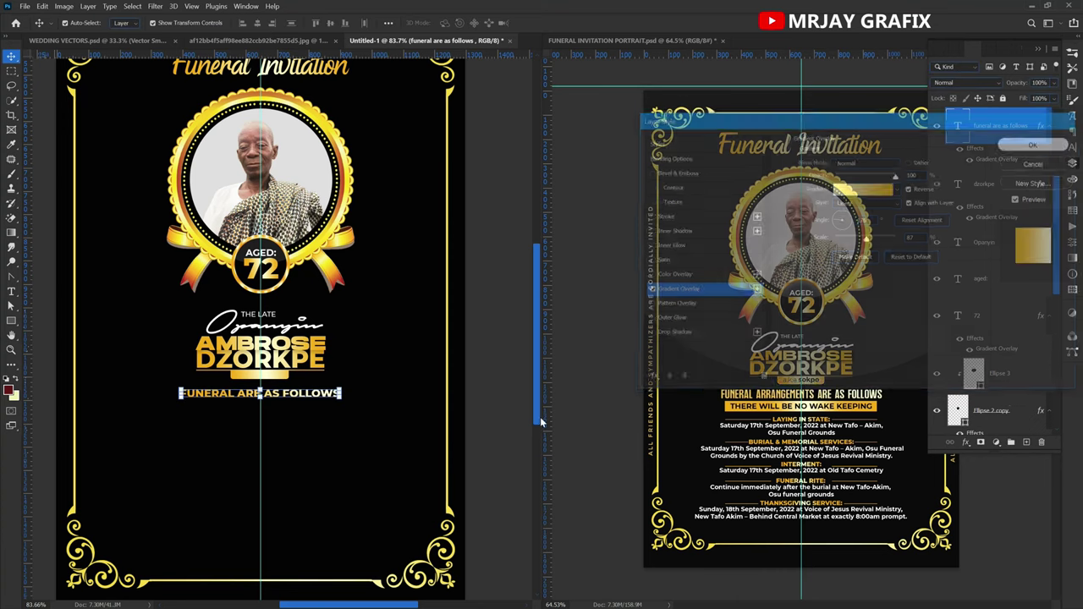
left_click(1036, 143)
left_click(235, 502)
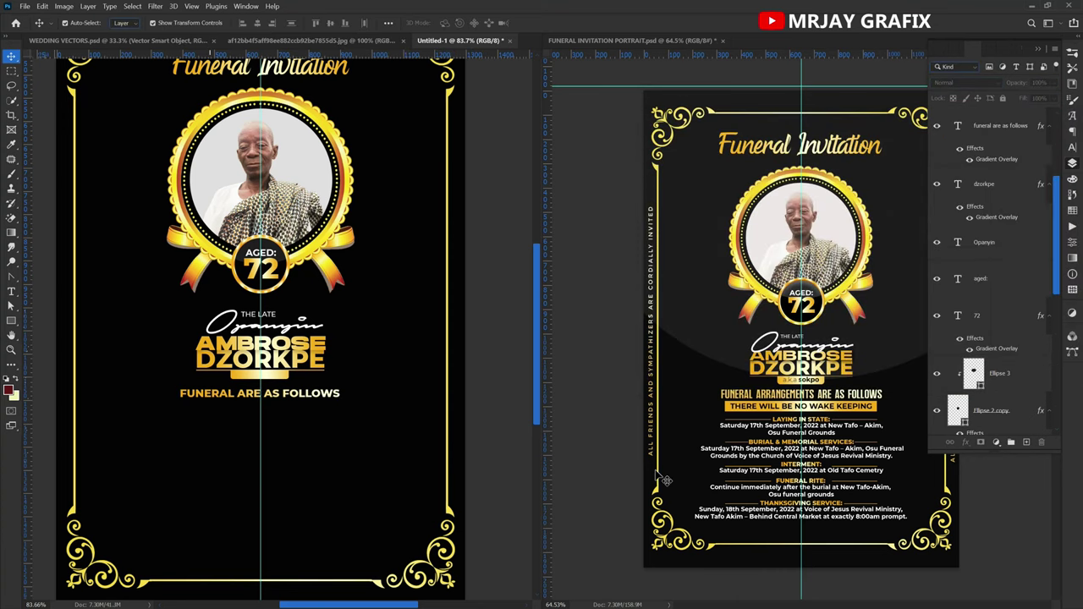
Drag the reference's FUNNERA arrangement-details group into the new poster and position it below the name.
left_click(821, 451)
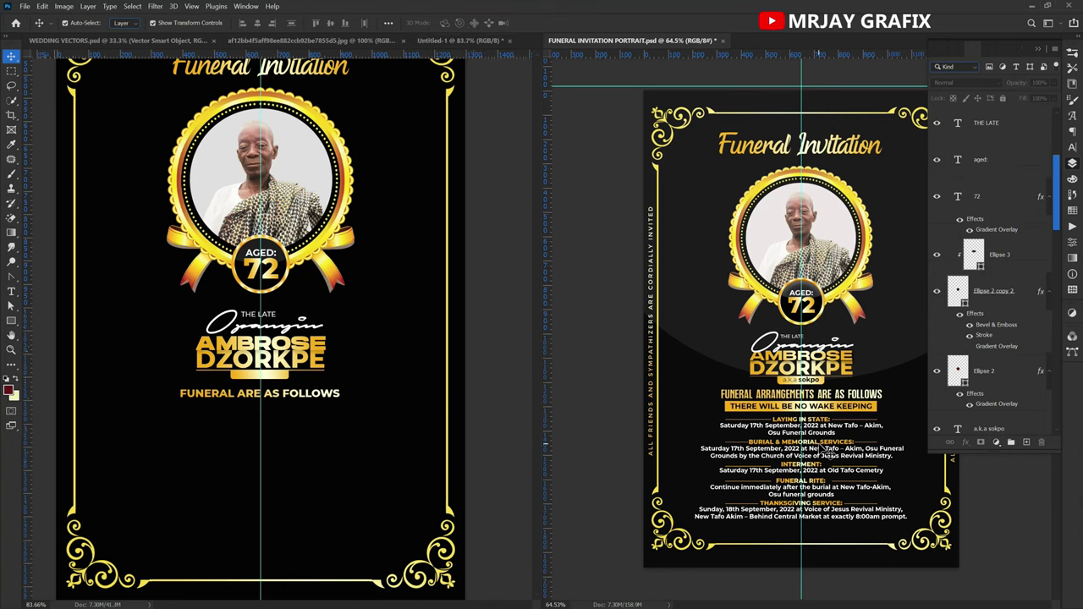
left_click(266, 489)
scroll(1032, 398, "down", 5)
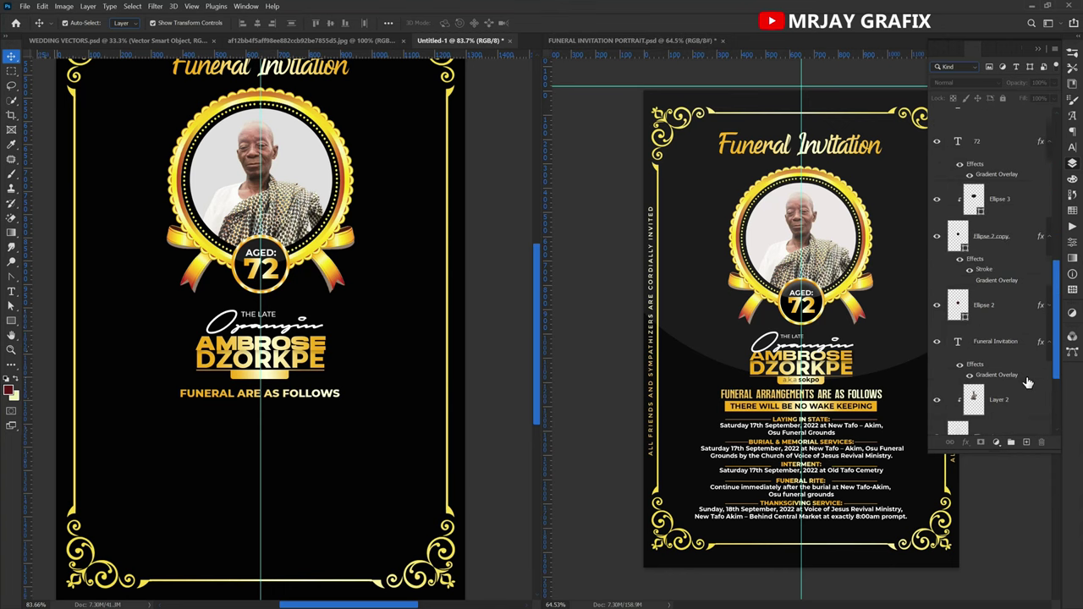
scroll(1014, 390, "up", 1)
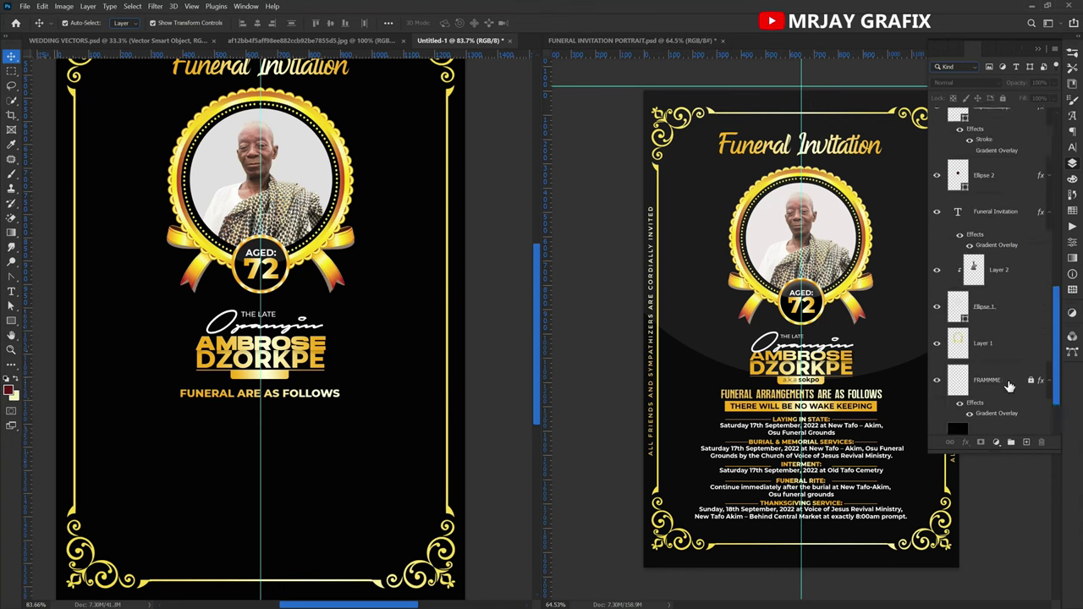
scroll(1009, 386, "up", 4)
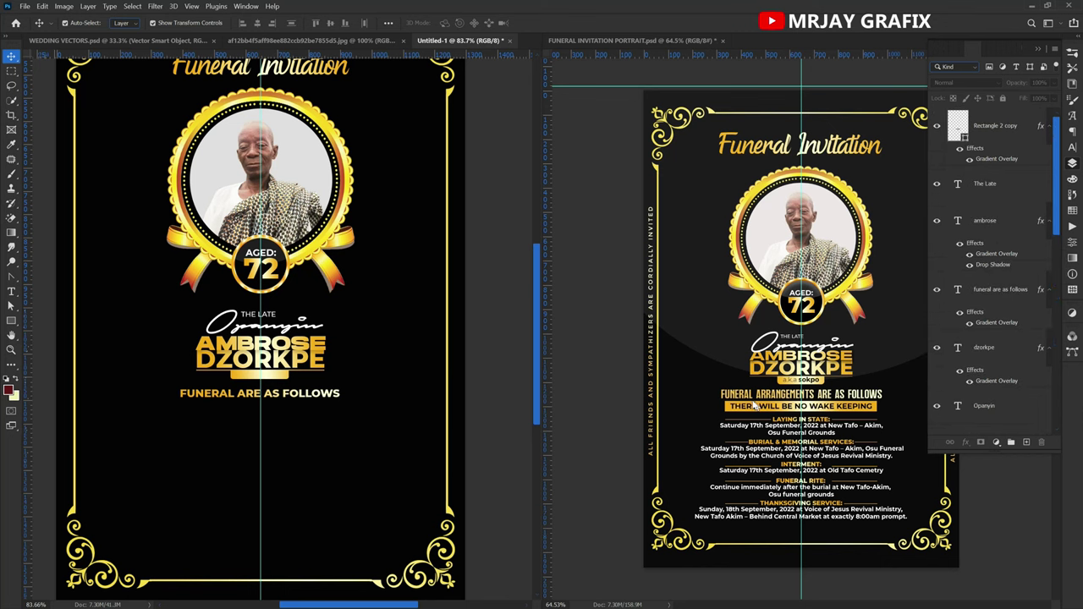
left_click(767, 441)
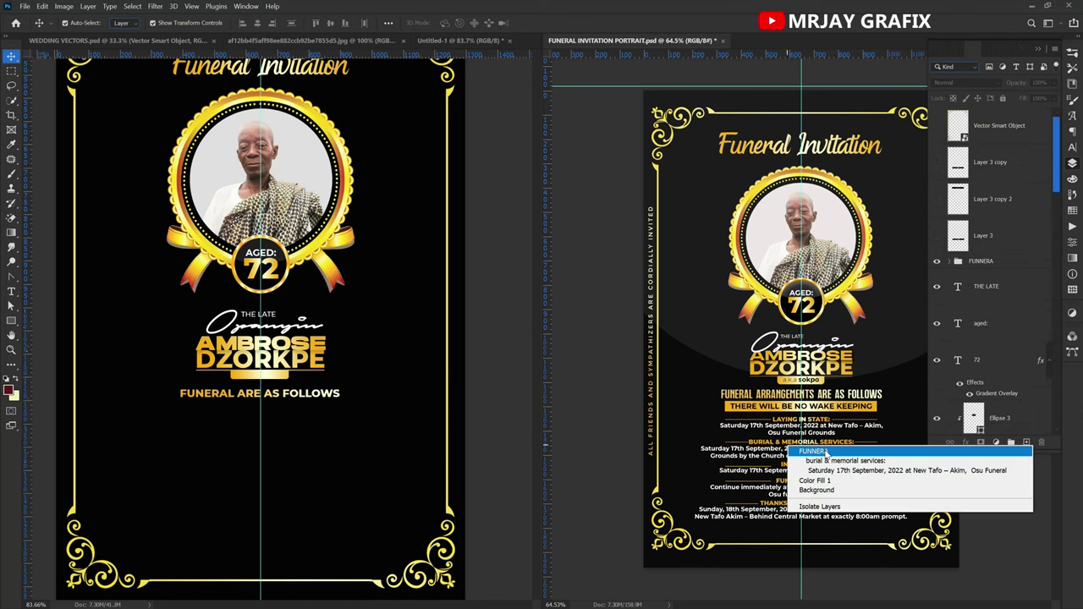
right_click(787, 446)
left_click(827, 456)
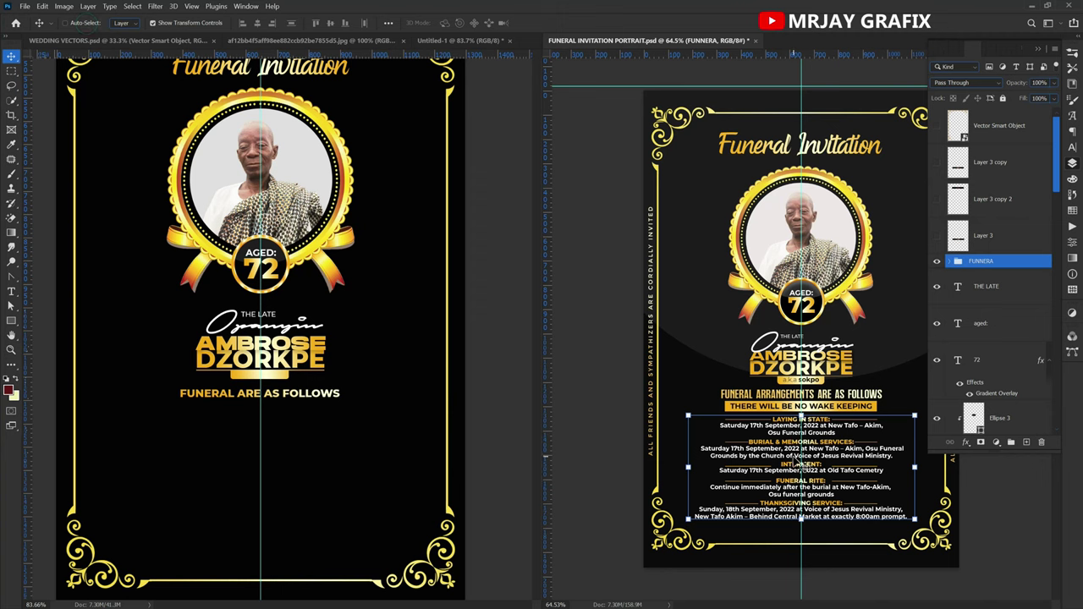
left_click_drag(802, 465, 392, 430)
left_click_drag(259, 461, 217, 483)
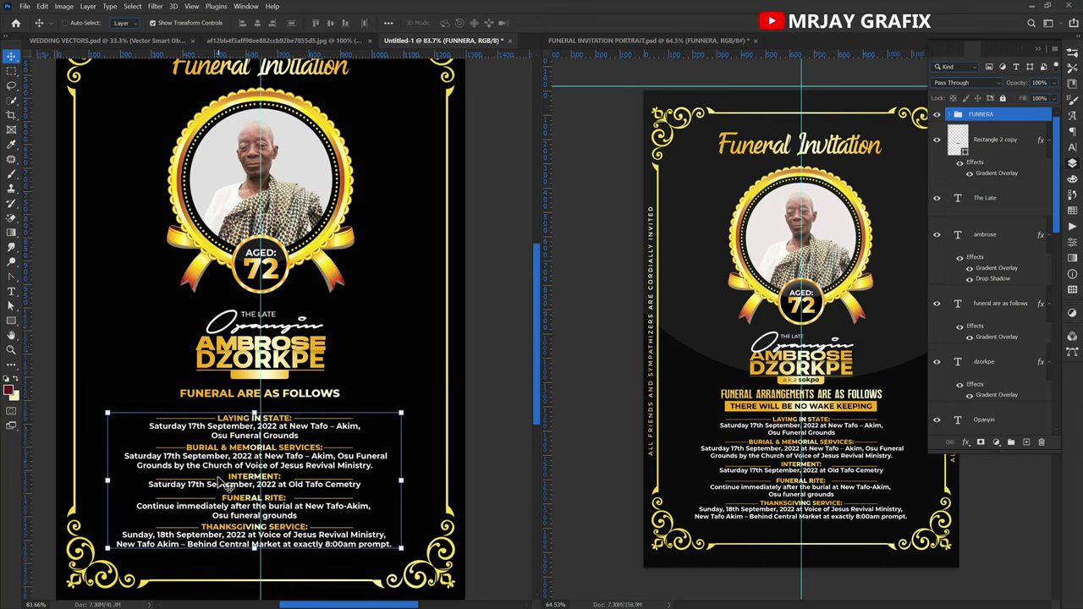
scroll(219, 480, "up", 4)
left_click_drag(240, 459, 249, 468)
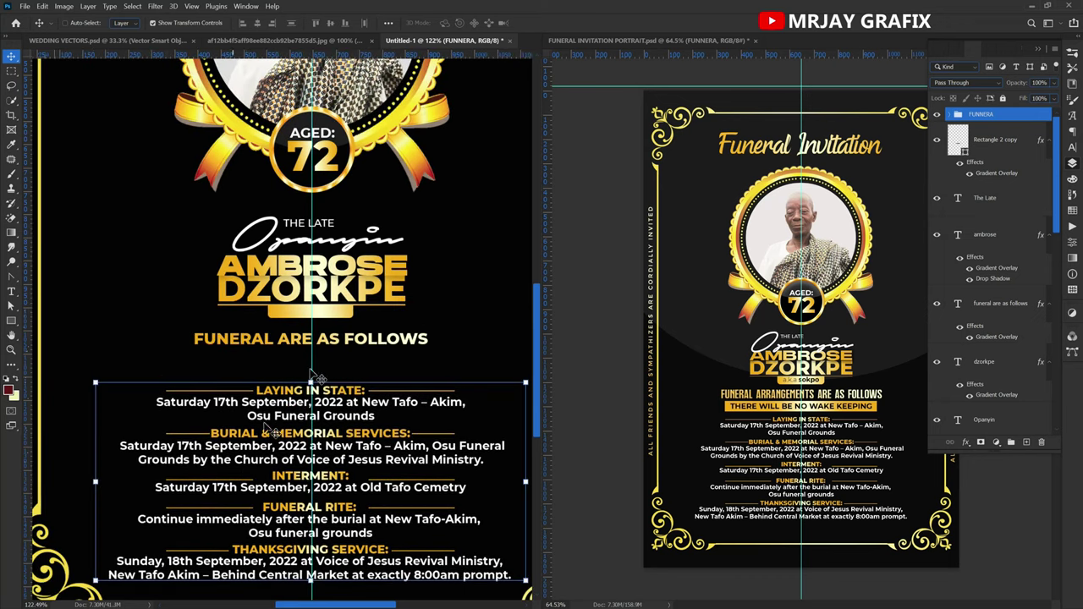
Lock the reference's FRAMMME frame layer, then select the FUNERAL ARE AS FOLLOWS text.
left_click(75, 22)
left_click(810, 479)
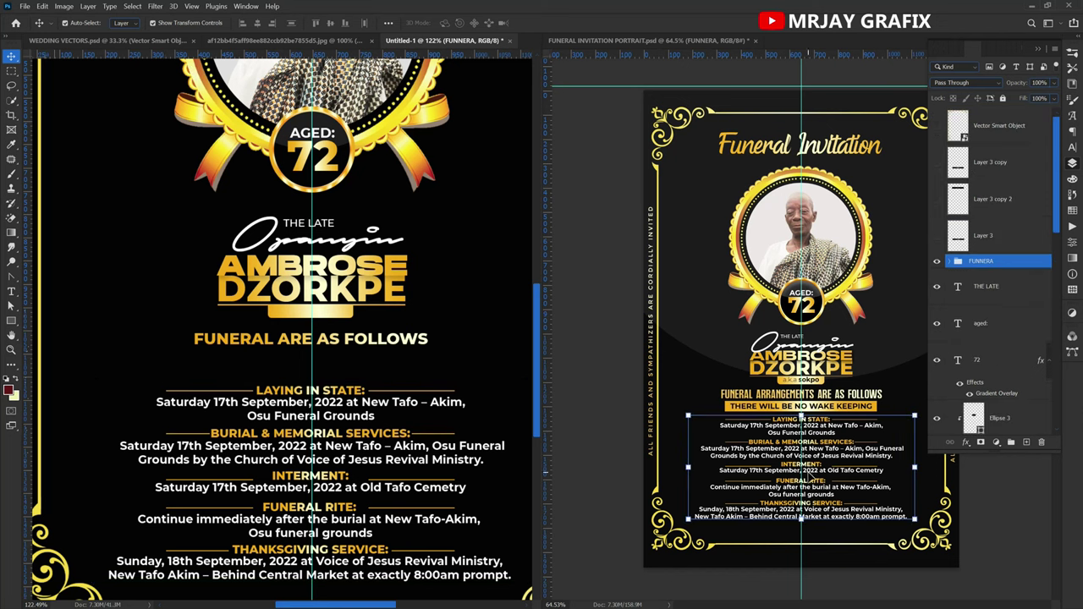
left_click(702, 396)
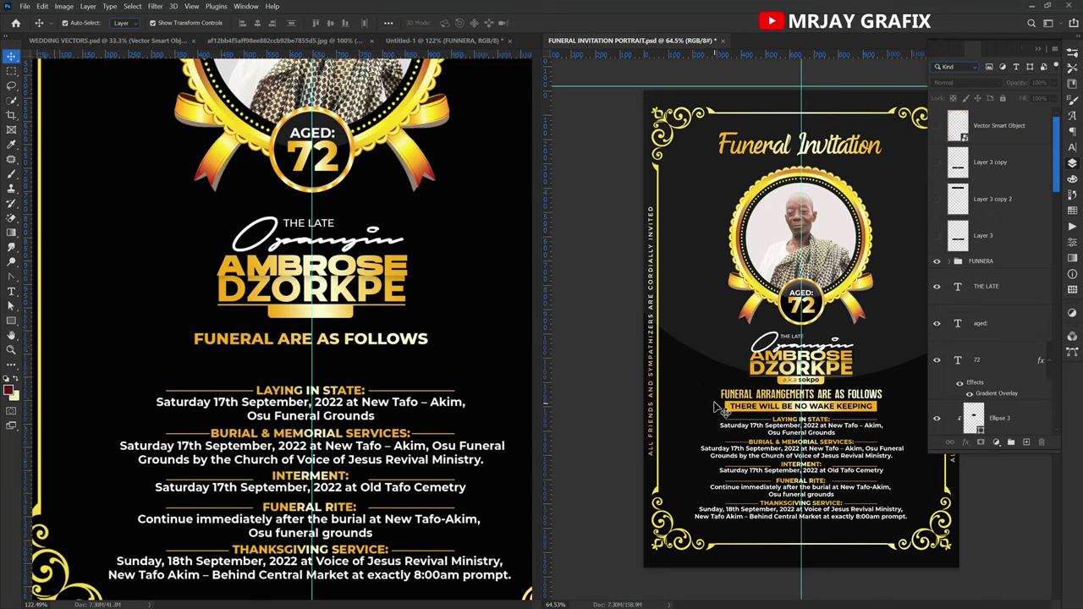
left_click(724, 406)
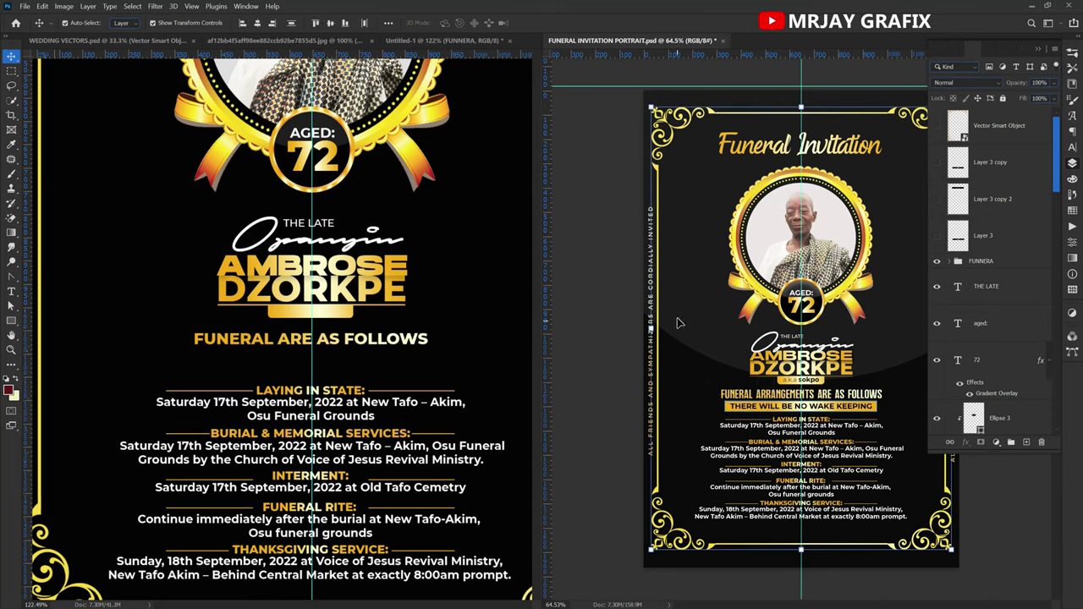
left_click(659, 117)
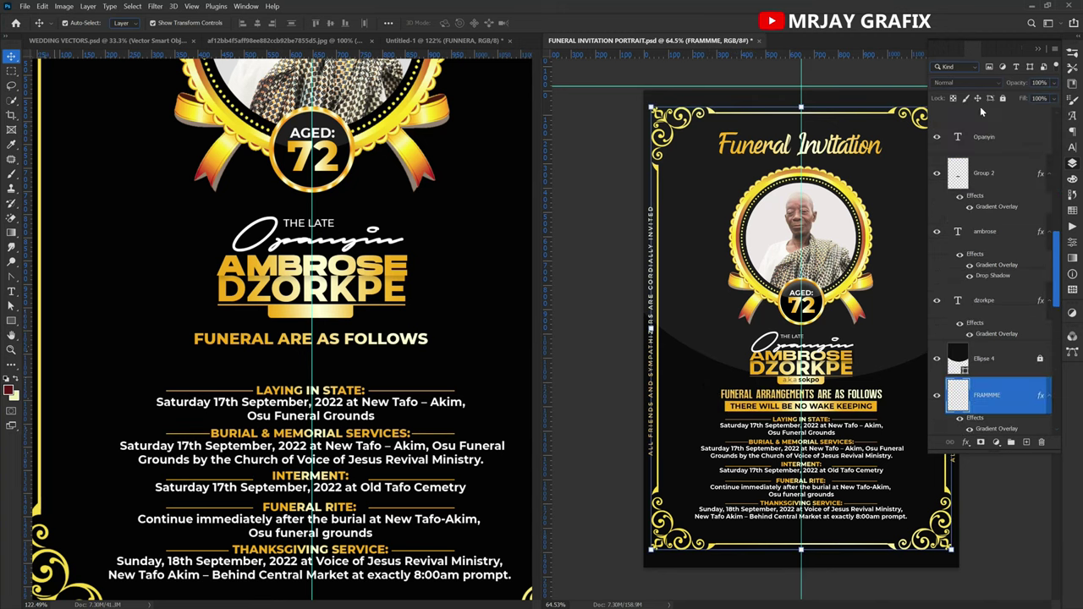
left_click(1003, 98)
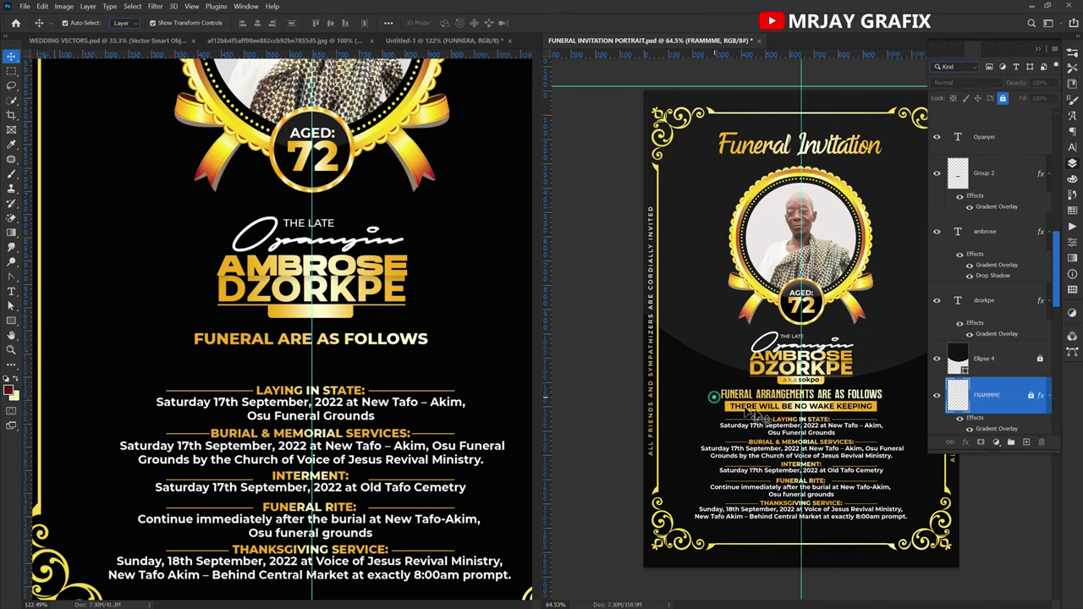
left_click(328, 346)
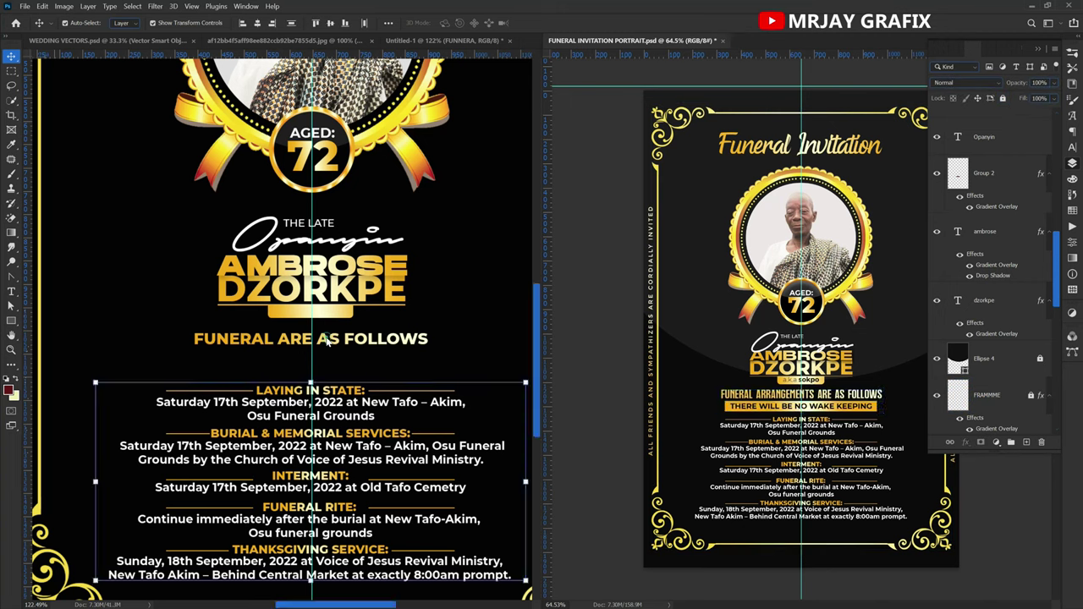
left_click(338, 349)
Delete the old heading and copy the reference's FUNERAL ARRANGEMENTS heading and no-wake-keeping banner in.
key("Delete")
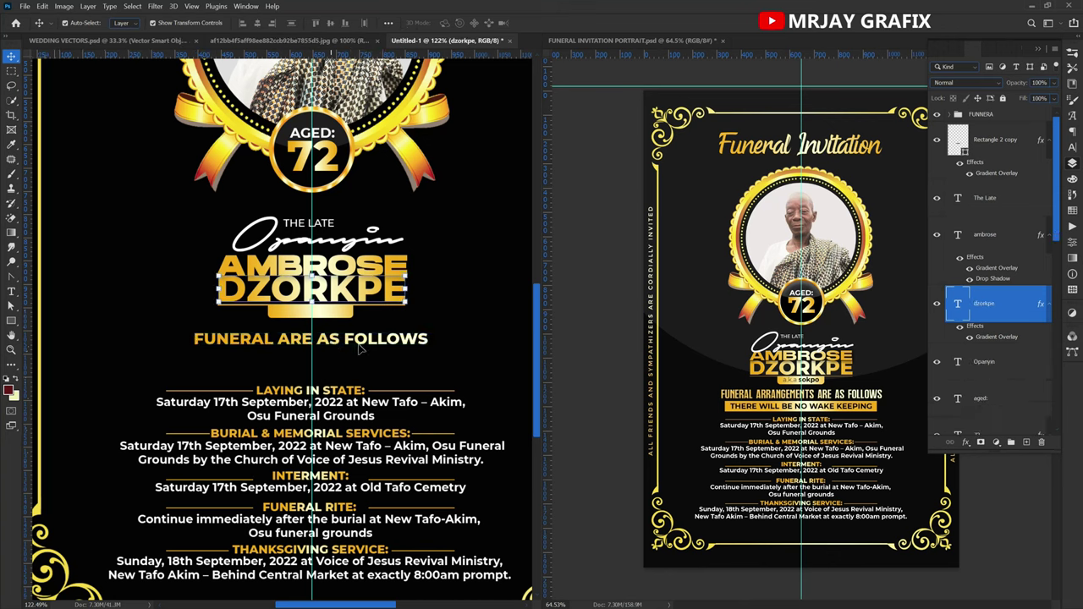
left_click(718, 395)
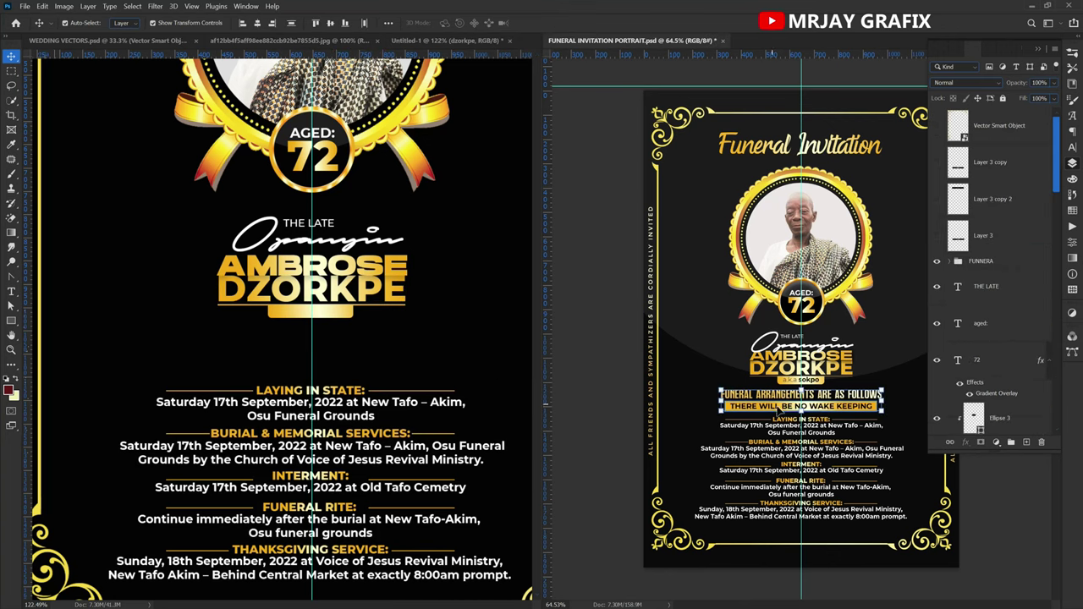
left_click_drag(783, 409, 255, 373)
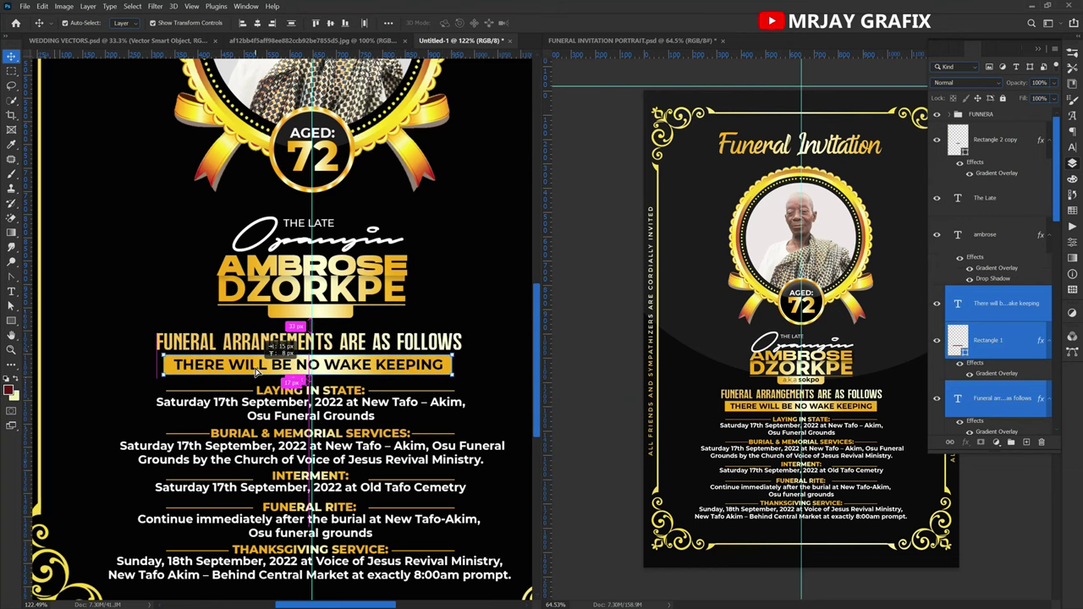
left_click_drag(255, 373, 255, 374)
left_click(176, 292)
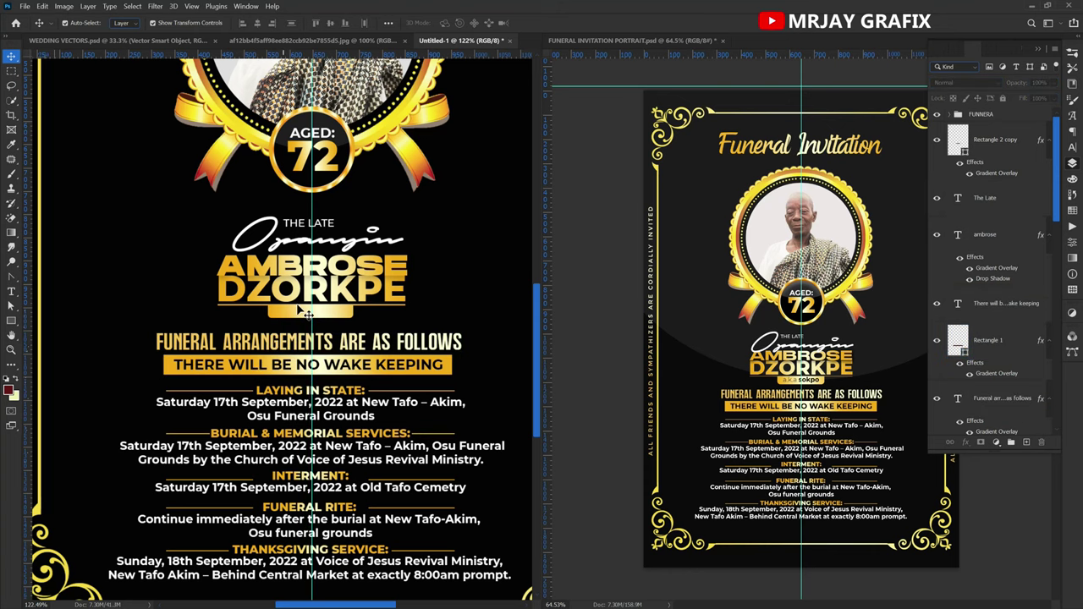
Copy the 'a.k.a sokpo' line under DZORKPE and nudge it slightly left.
scroll(304, 311, "up", 1)
left_click(800, 393)
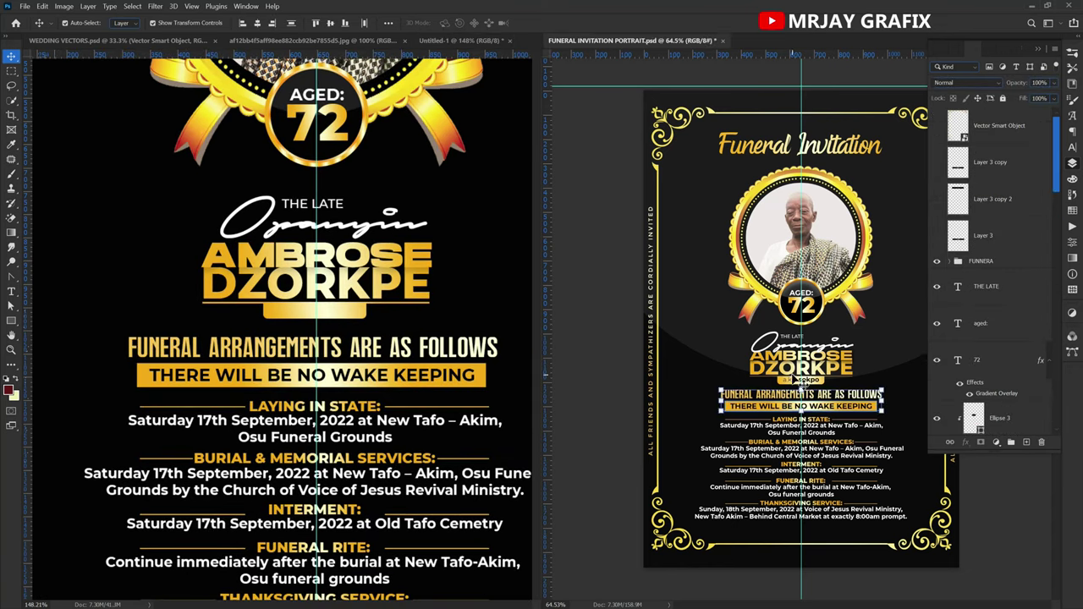
scroll(787, 389, "up", 4)
left_click(801, 380)
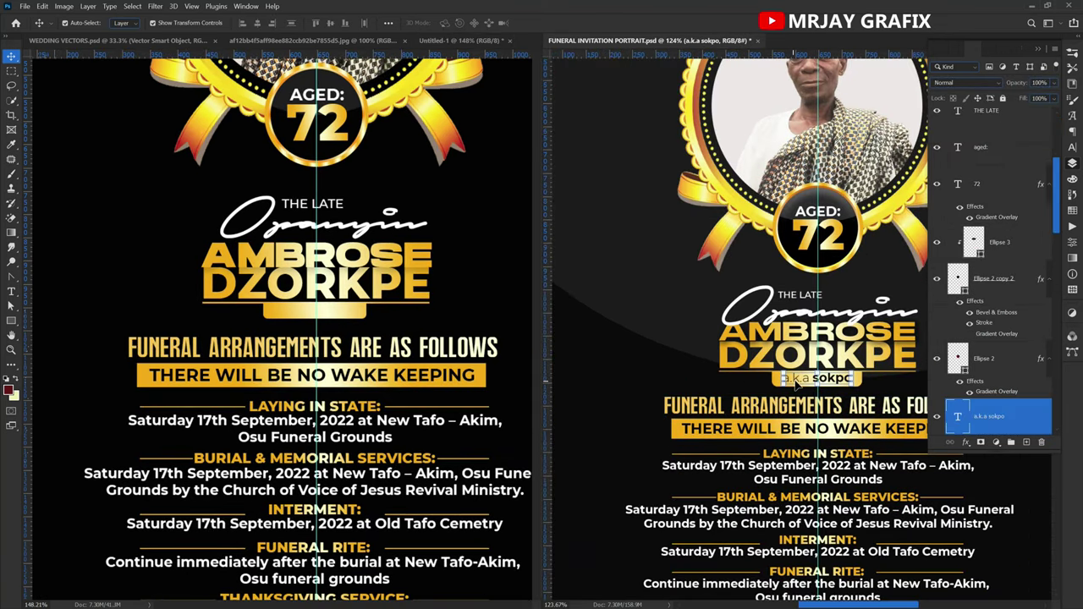
left_click_drag(295, 315, 295, 318)
key("Left")
key("Left")
key("Left")
key("Left")
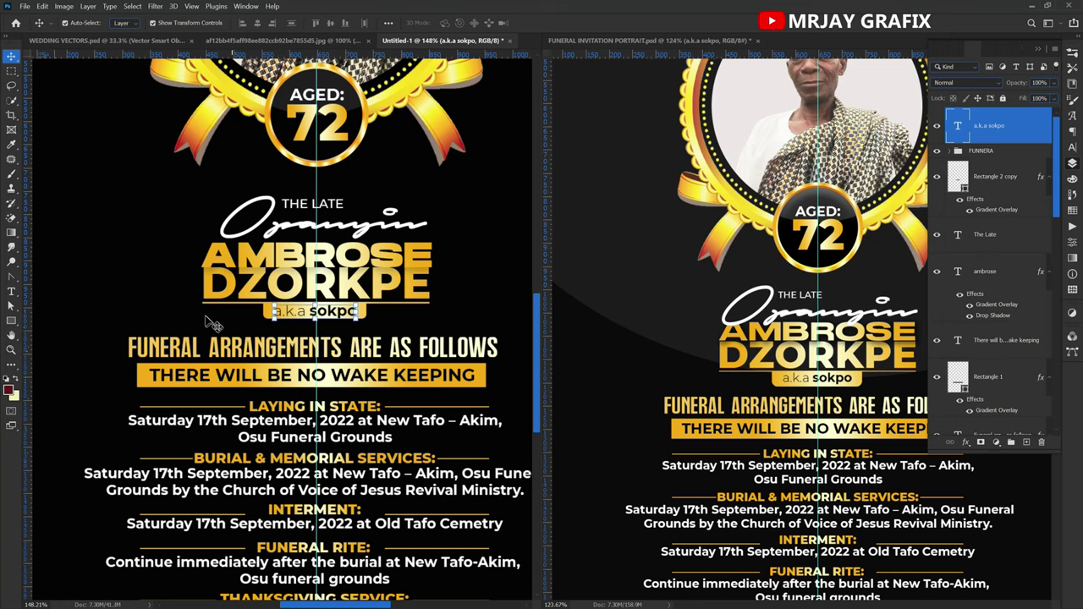
scroll(504, 399, "down", 3)
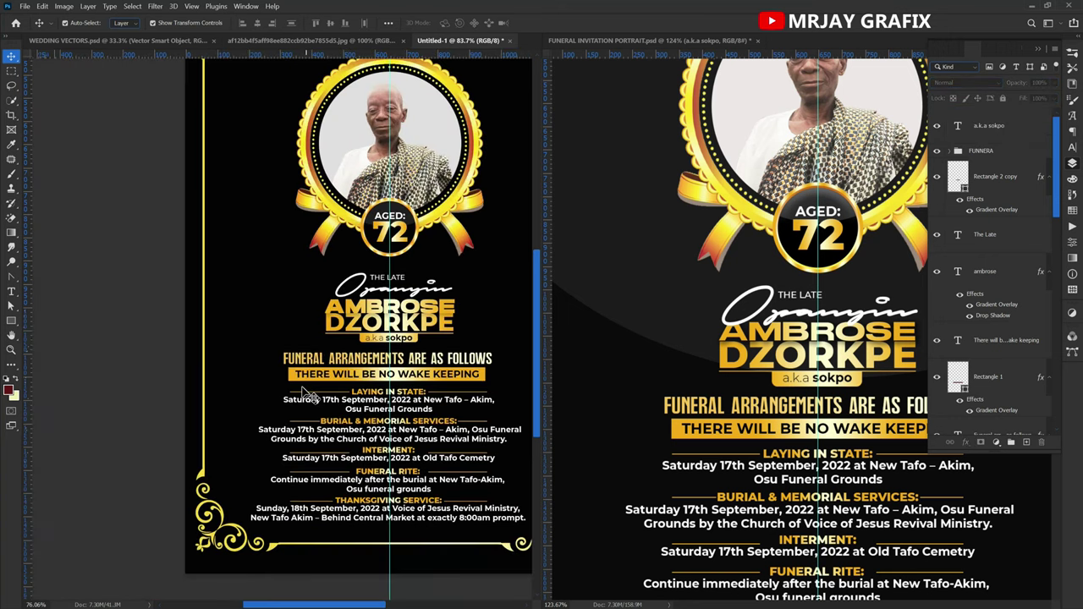
Copy the reference's vertical invitation line onto the left border, then duplicate it on the right.
scroll(306, 394, "down", 1)
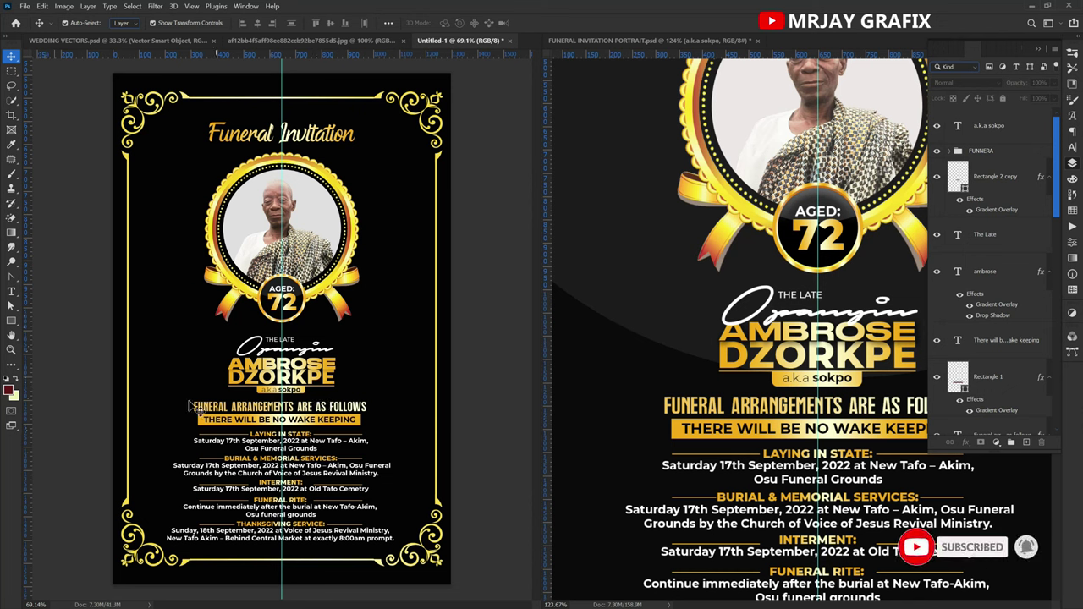
left_click(728, 330)
scroll(728, 328, "down", 3)
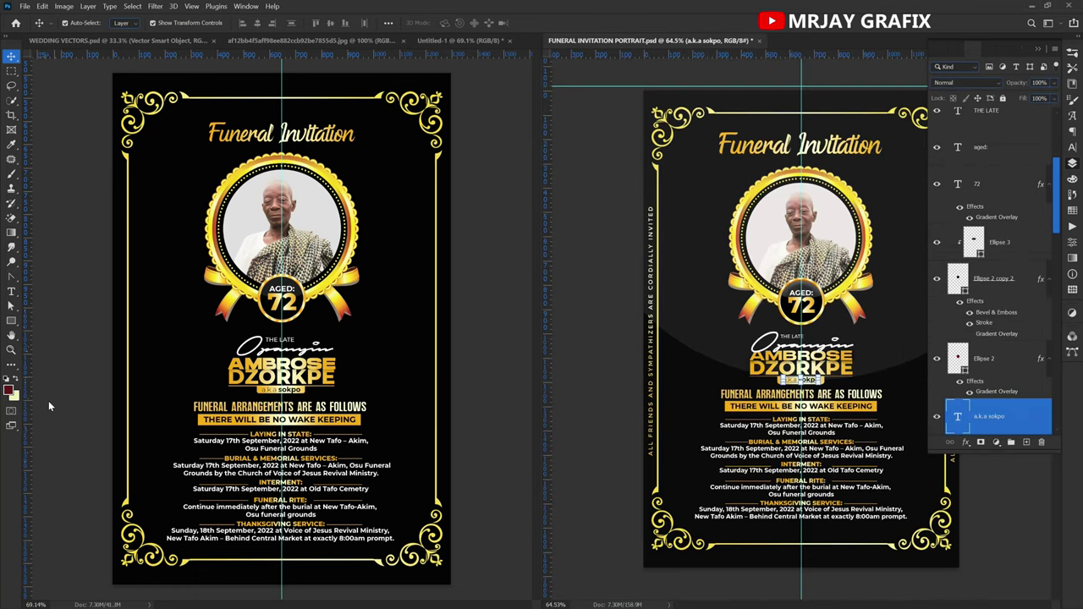
scroll(587, 350, "up", 1)
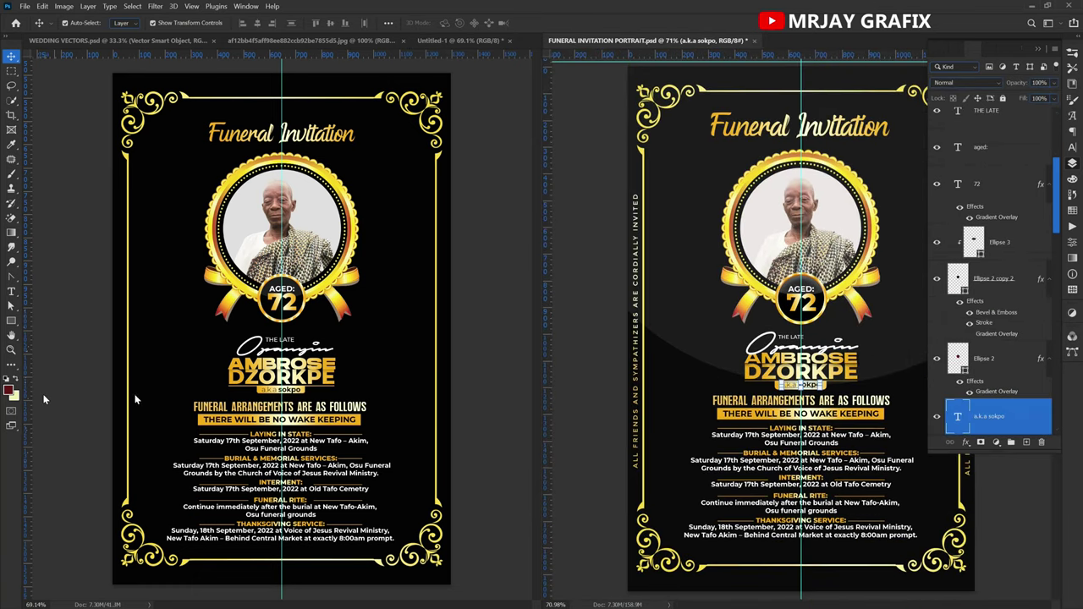
left_click(639, 350)
left_click_drag(639, 349, 116, 342)
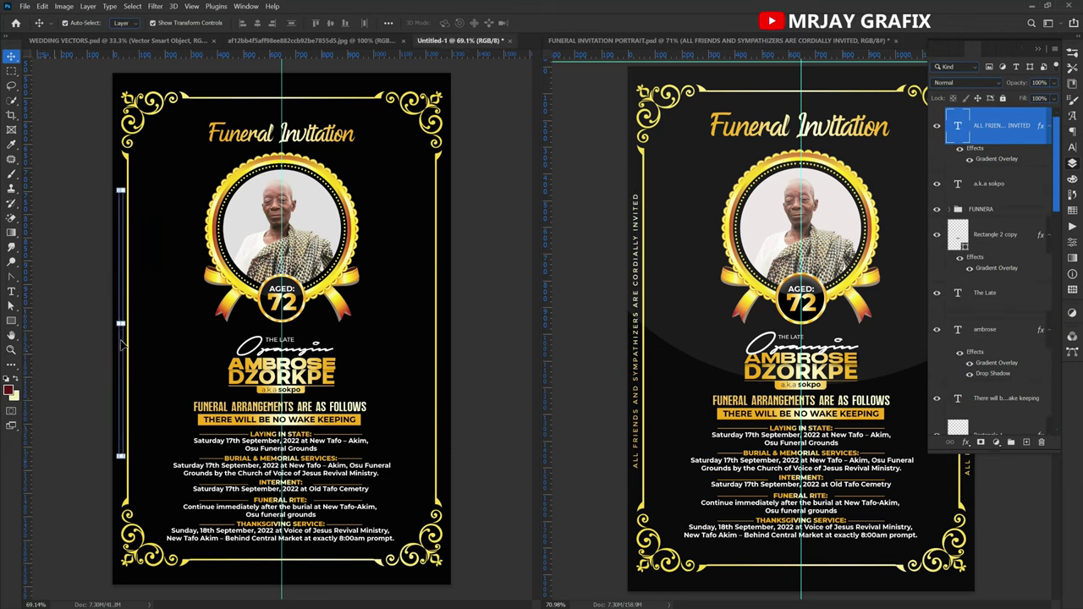
left_click(63, 325)
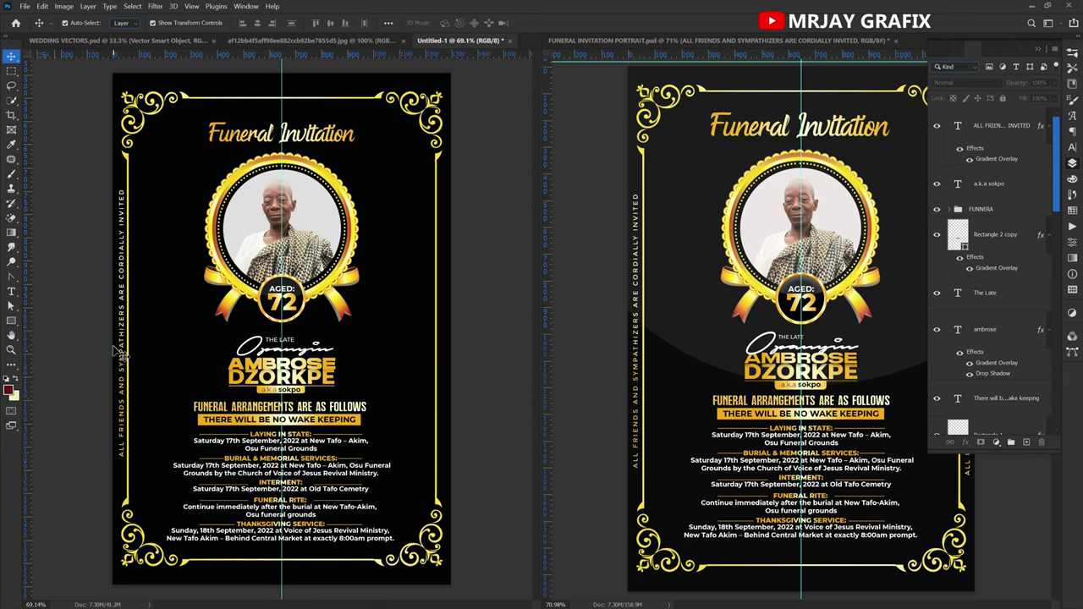
left_click_drag(133, 355, 442, 359)
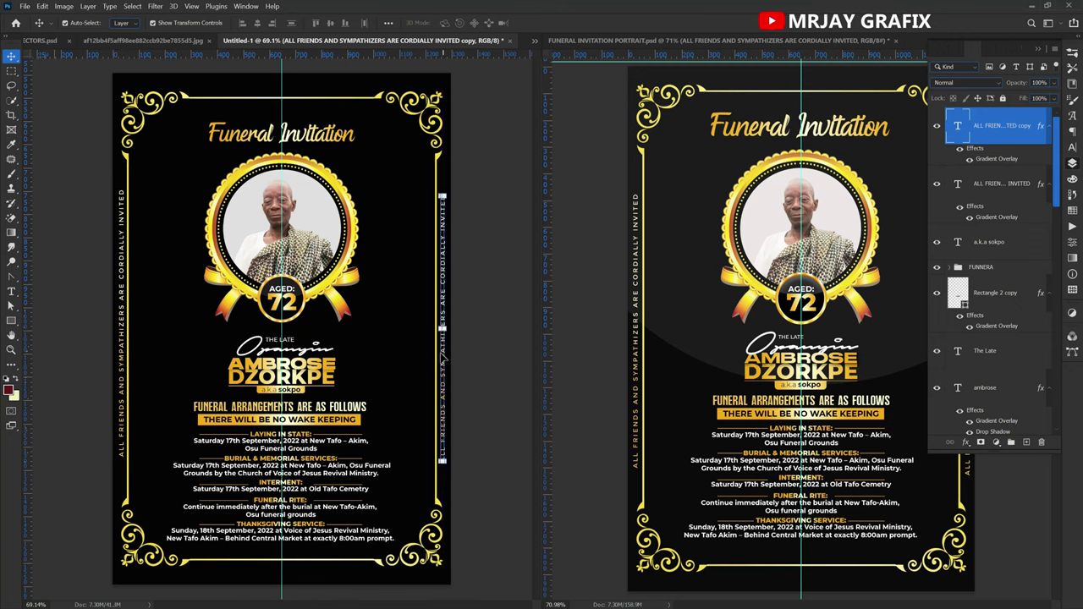
left_click(76, 308)
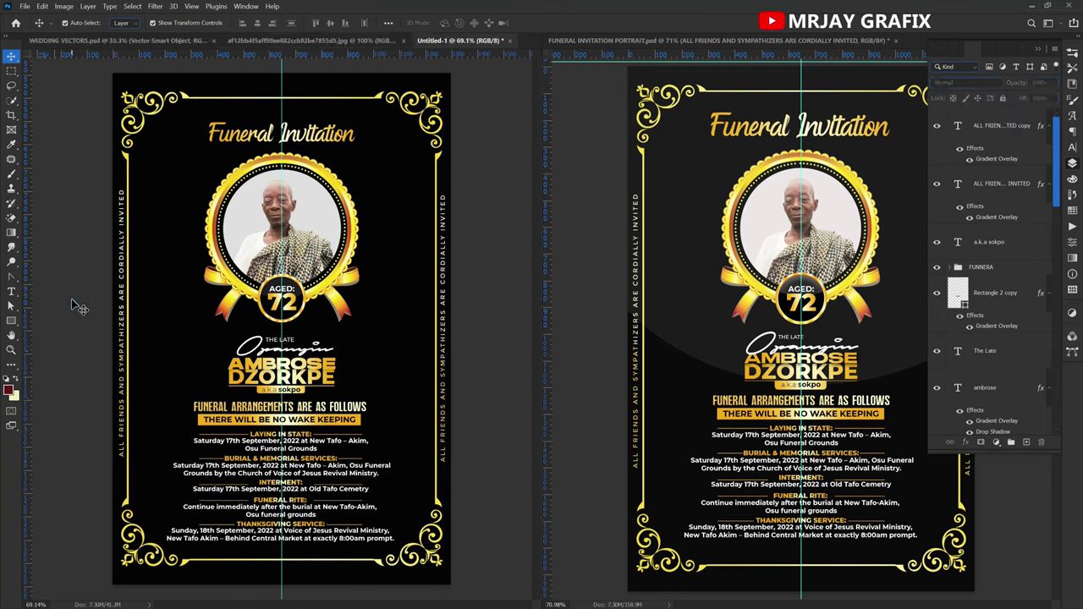